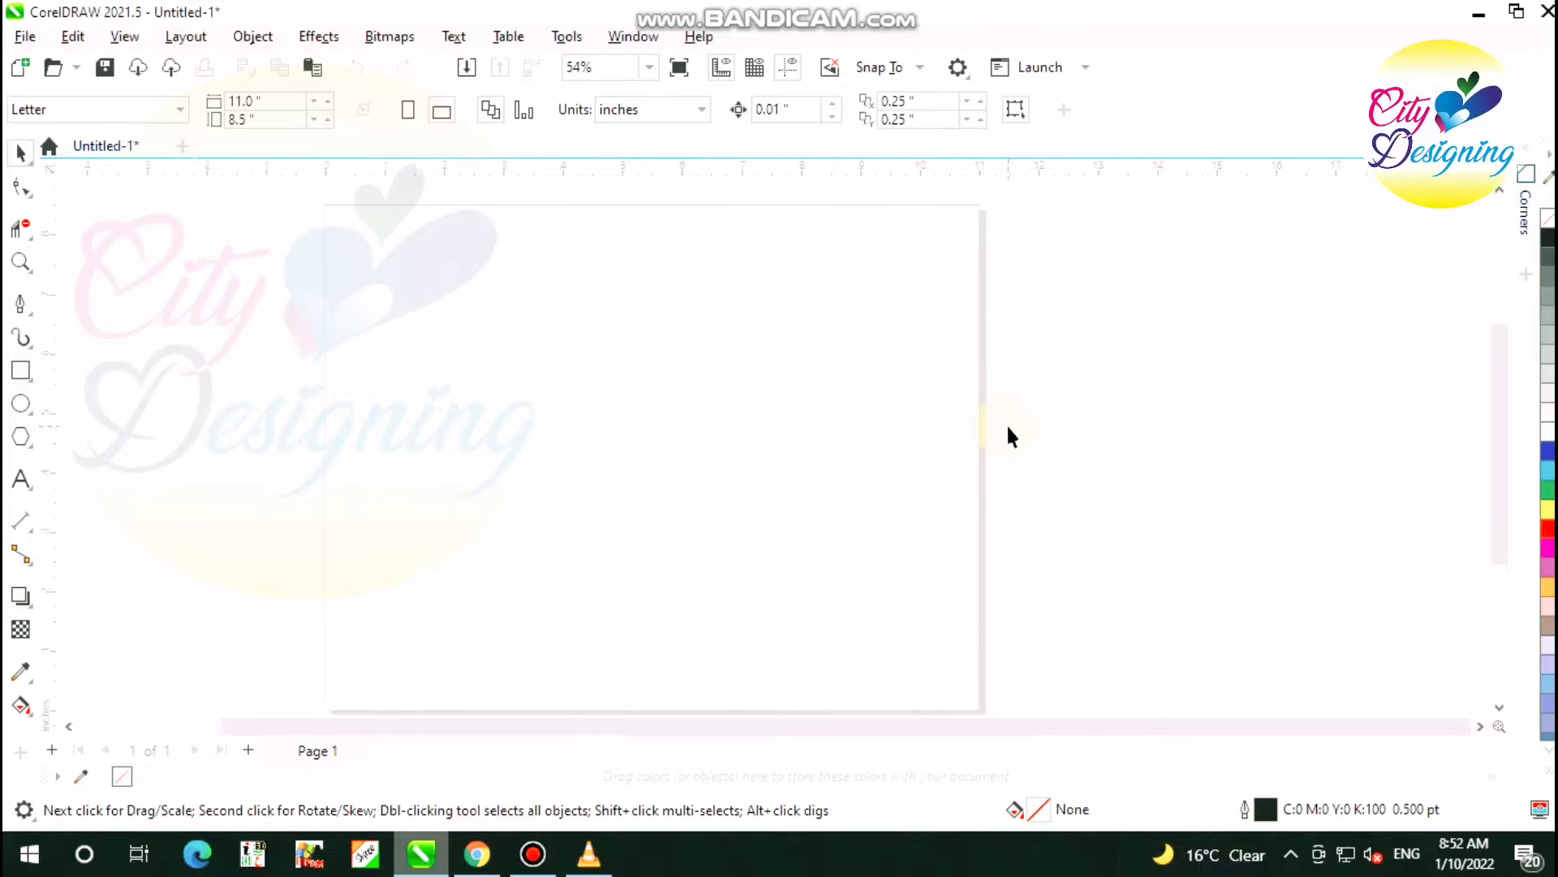
Create a page-sized rectangle and apply an elliptical fountain fill to it
scroll(802, 378, down, 1)
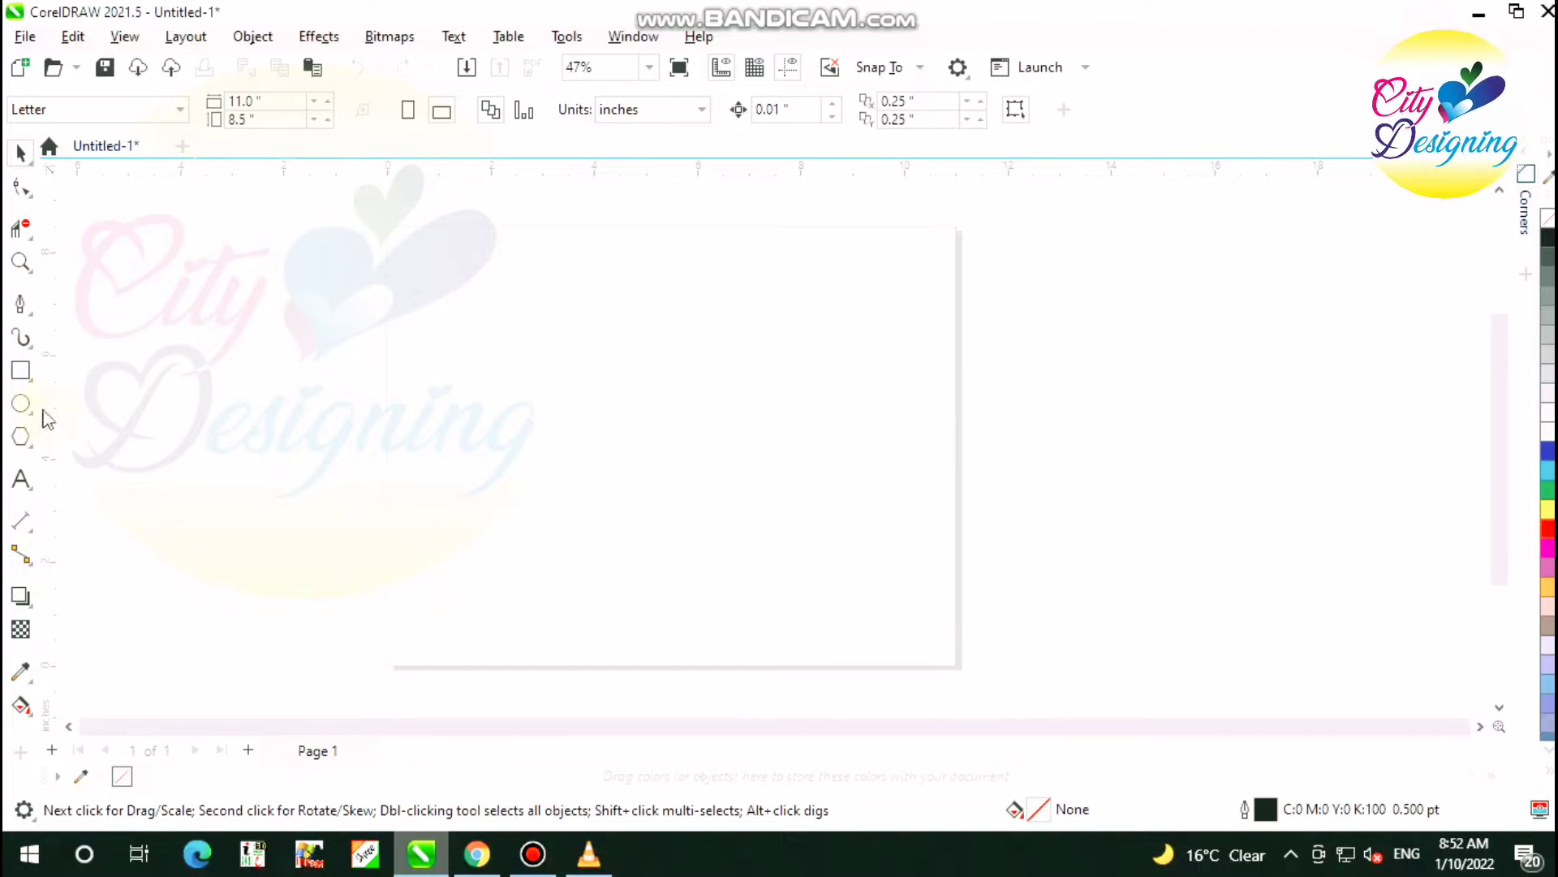
double_click(20, 371)
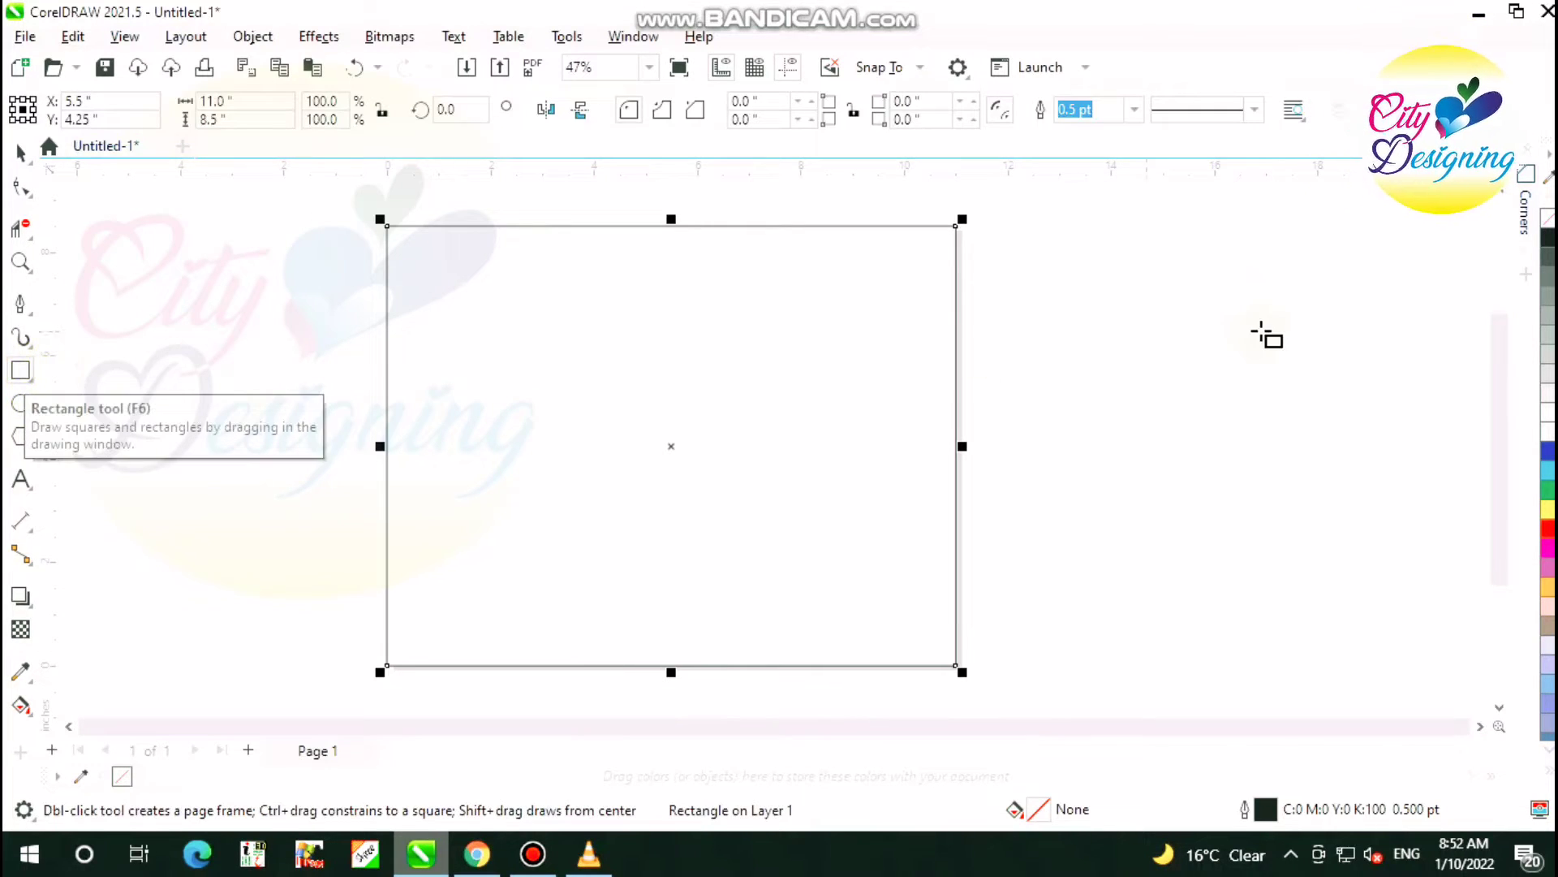
click(24, 708)
click(91, 112)
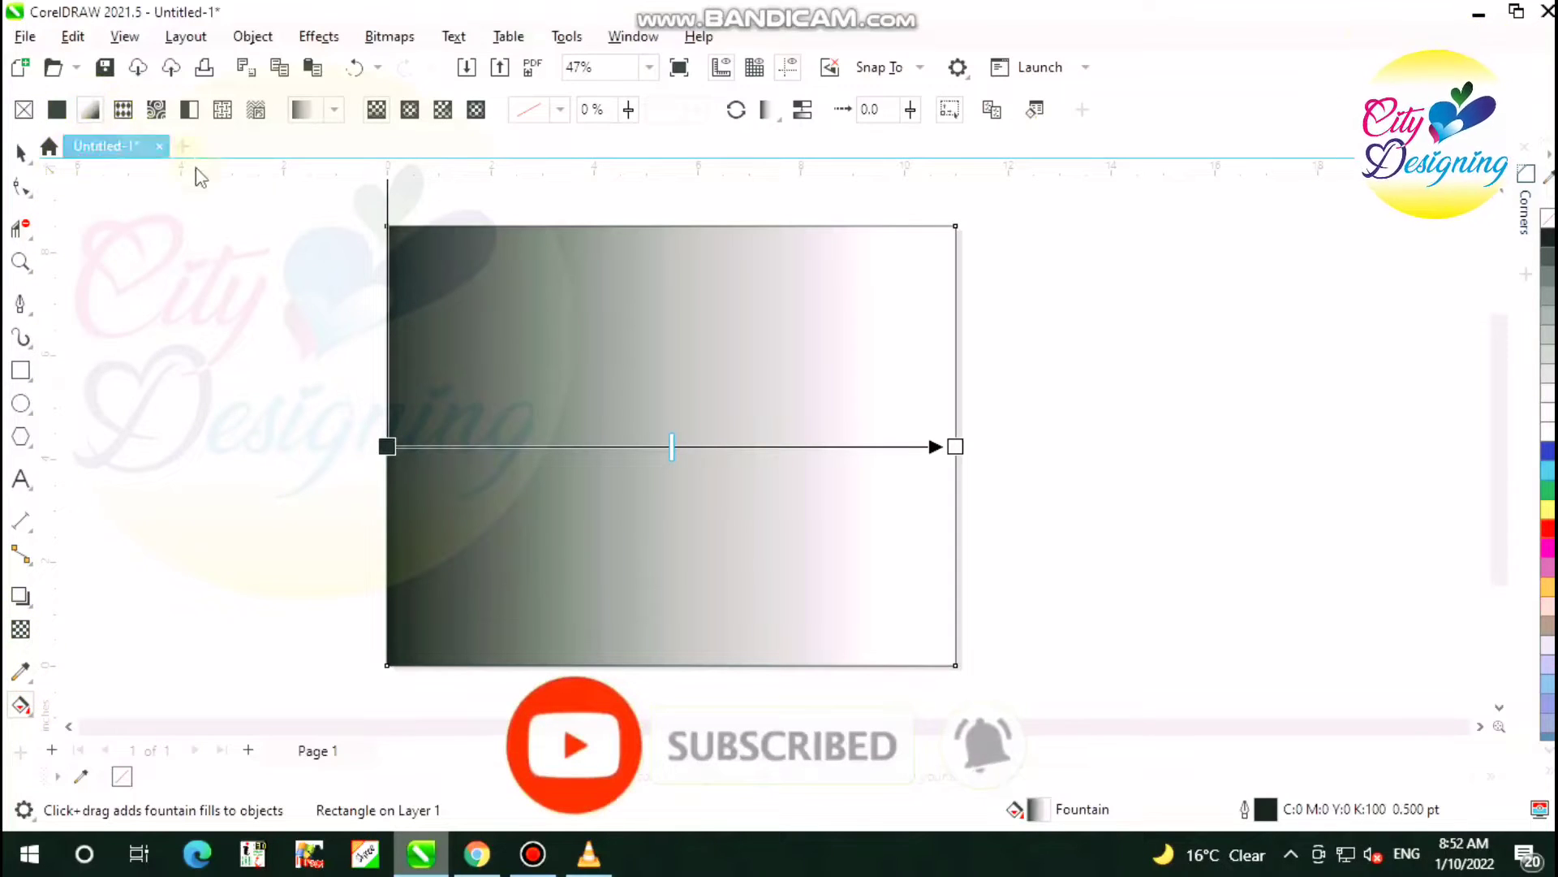
click(474, 230)
click(409, 109)
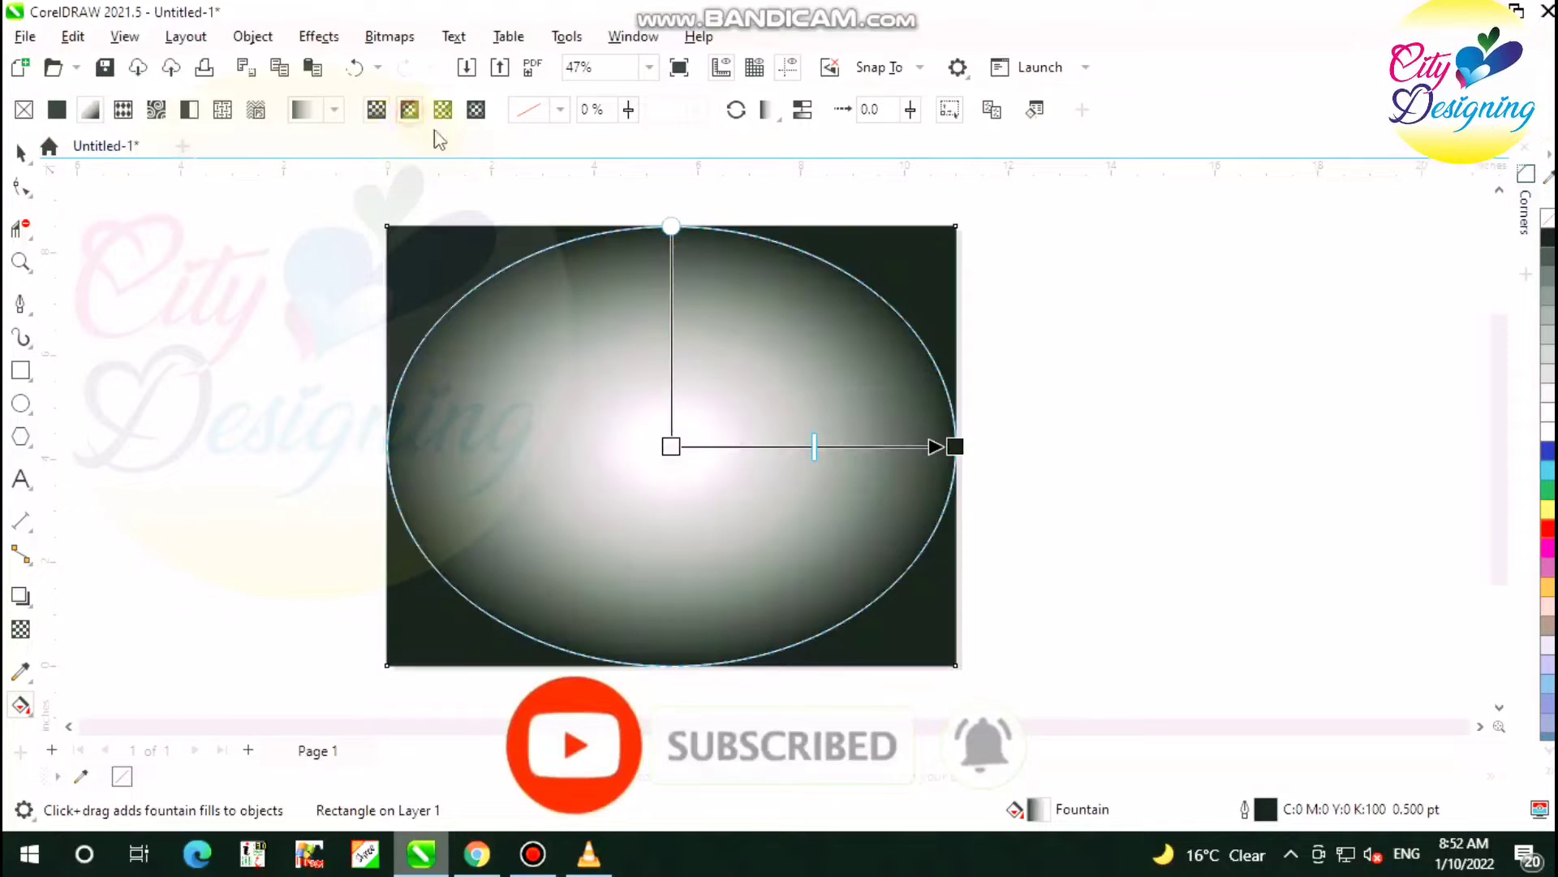
Change the gradient's outer colour to grey and extend its radius well beyond the page edge
click(956, 457)
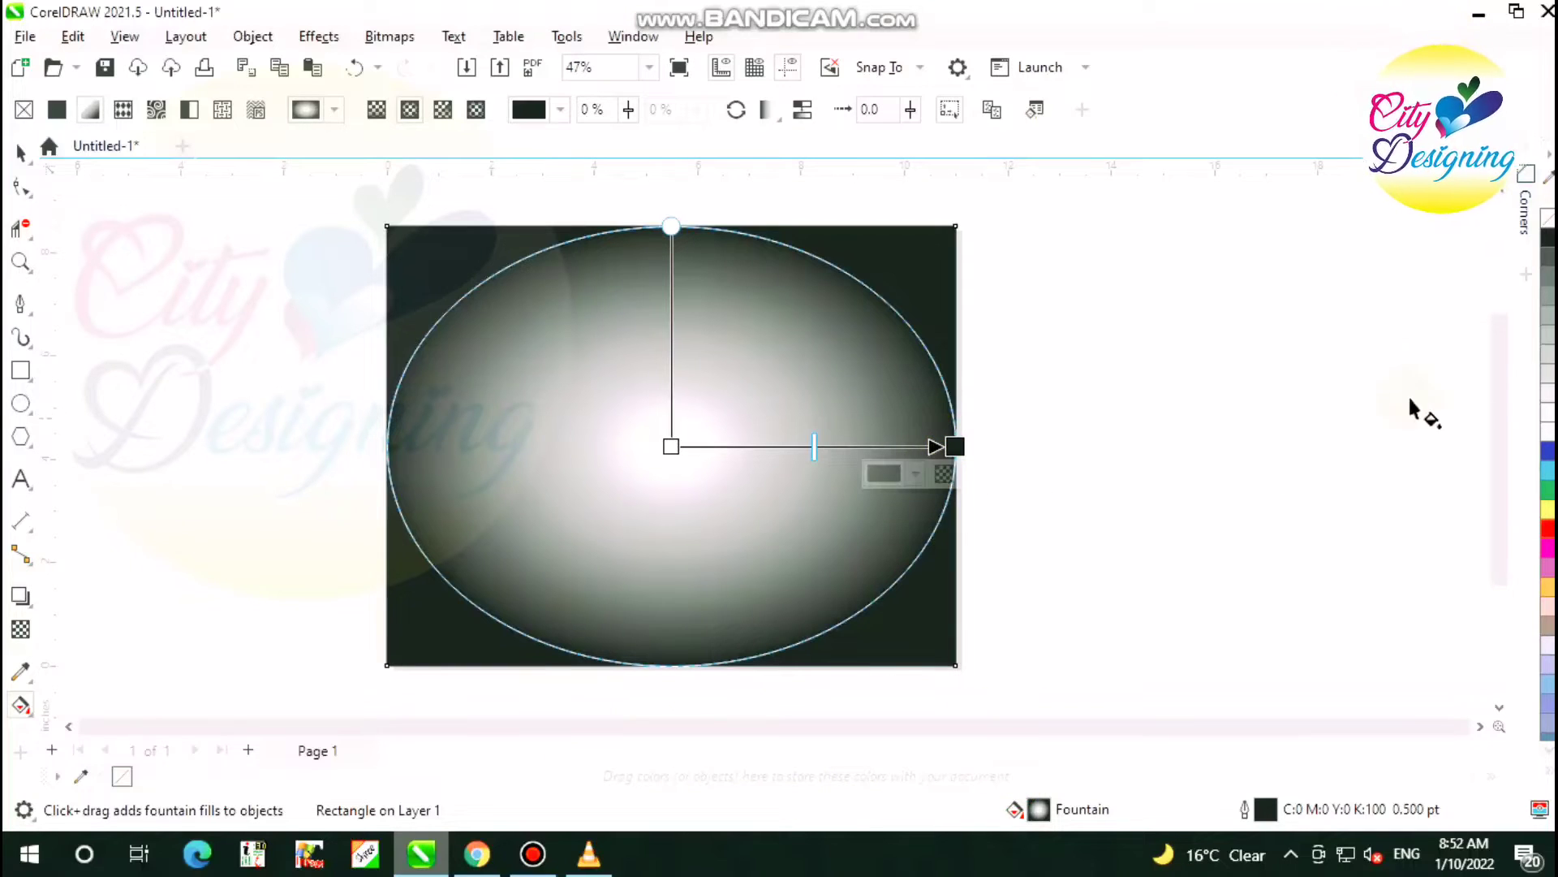
click(1549, 315)
scroll(768, 419, down, 1)
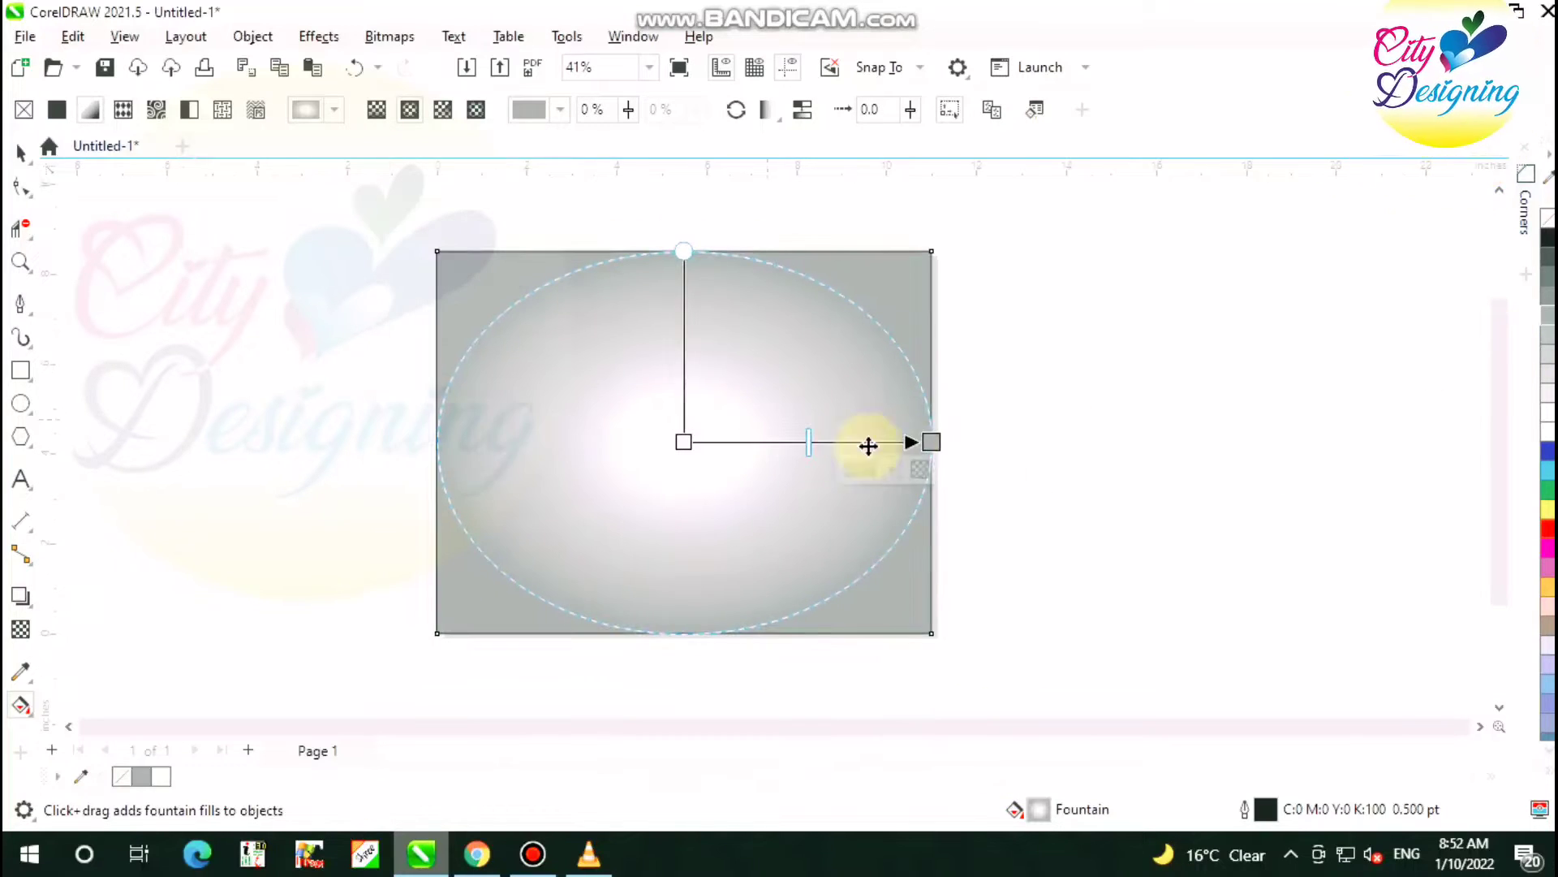
drag(916, 439, 1161, 440)
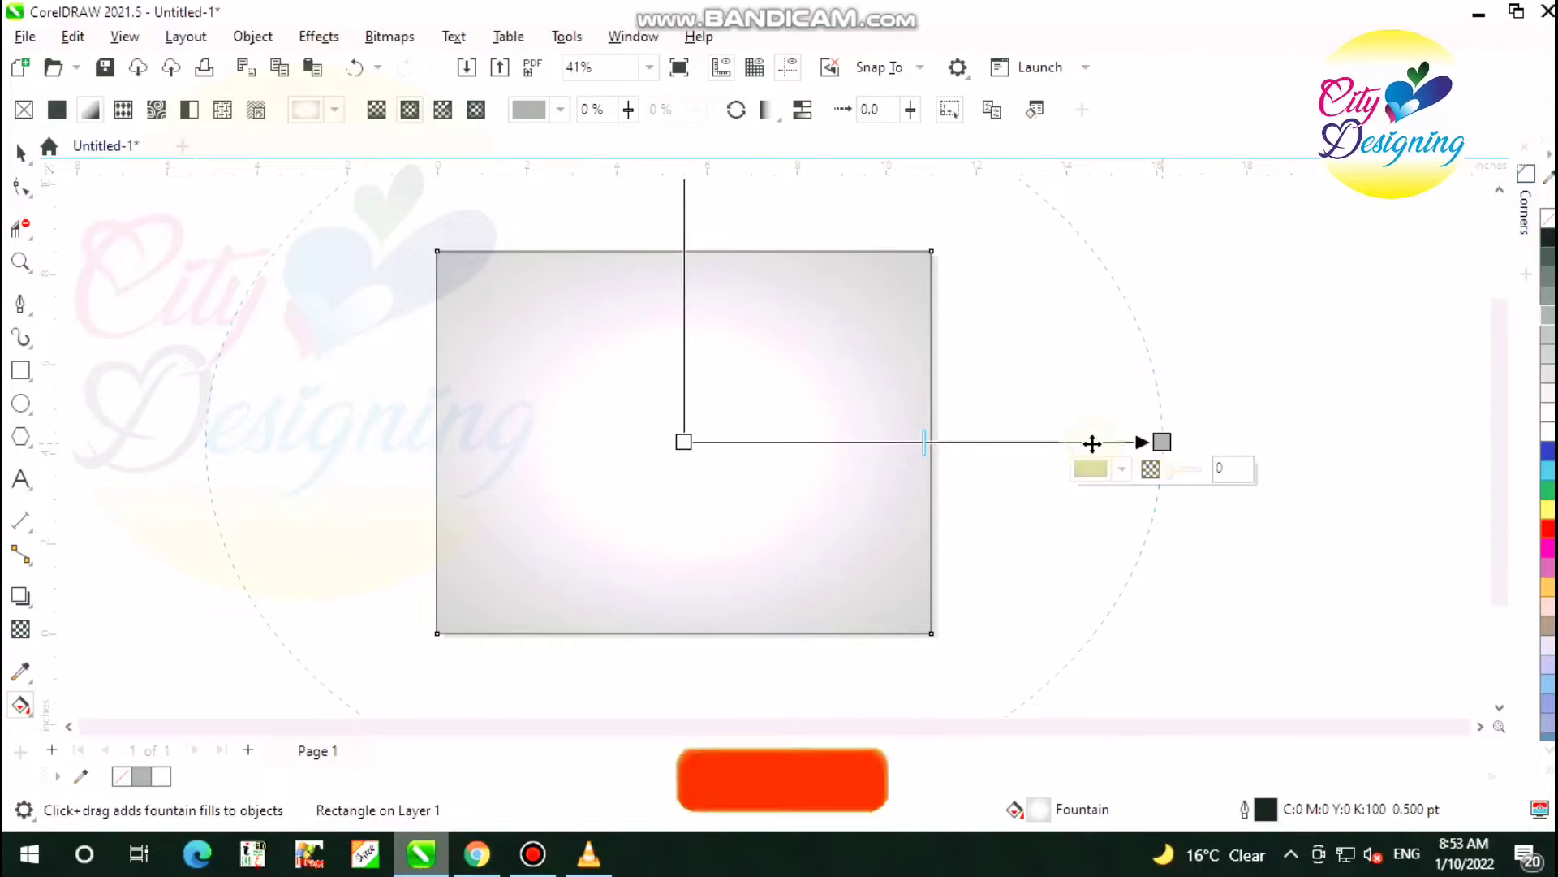
click(20, 154)
click(163, 283)
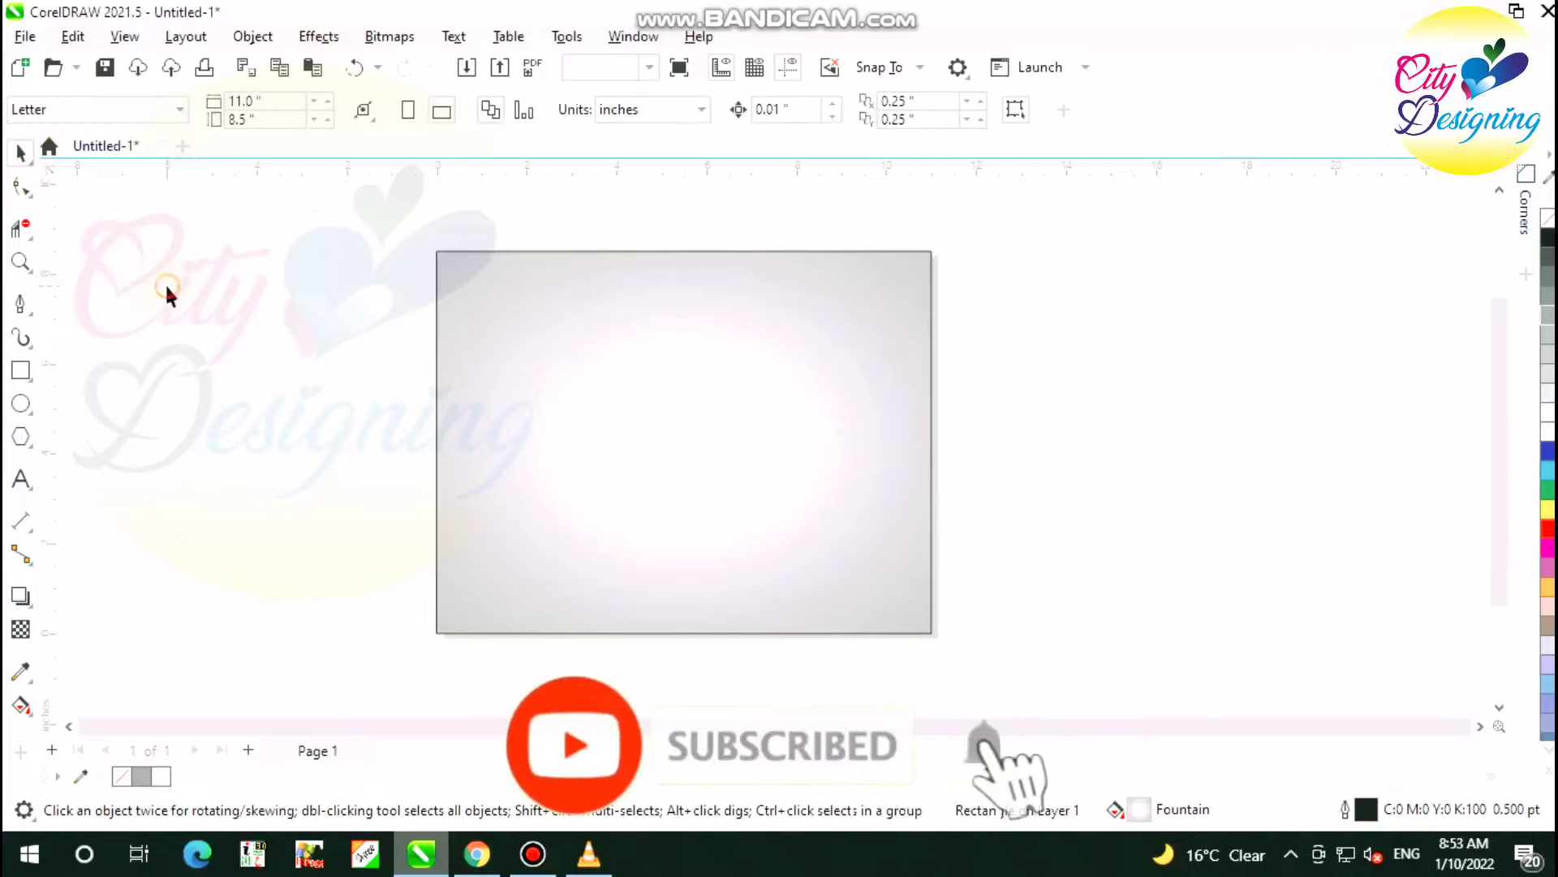
Remove the outline from the background rectangle
scroll(761, 272, up, 1)
scroll(645, 271, up, 4)
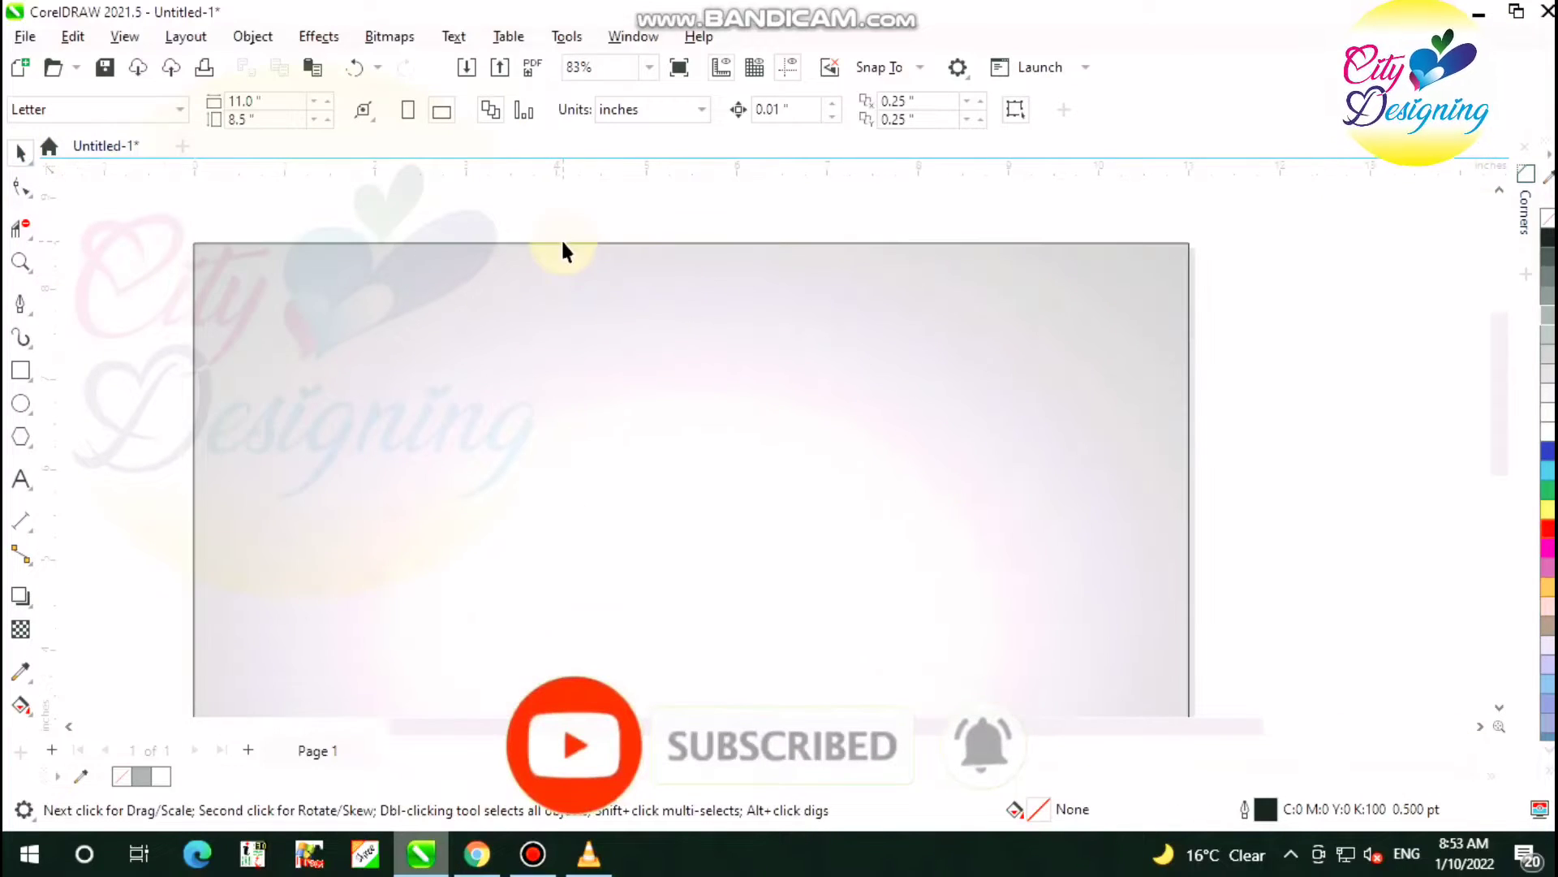
scroll(532, 261, down, 4)
scroll(542, 317, up, 1)
click(543, 315)
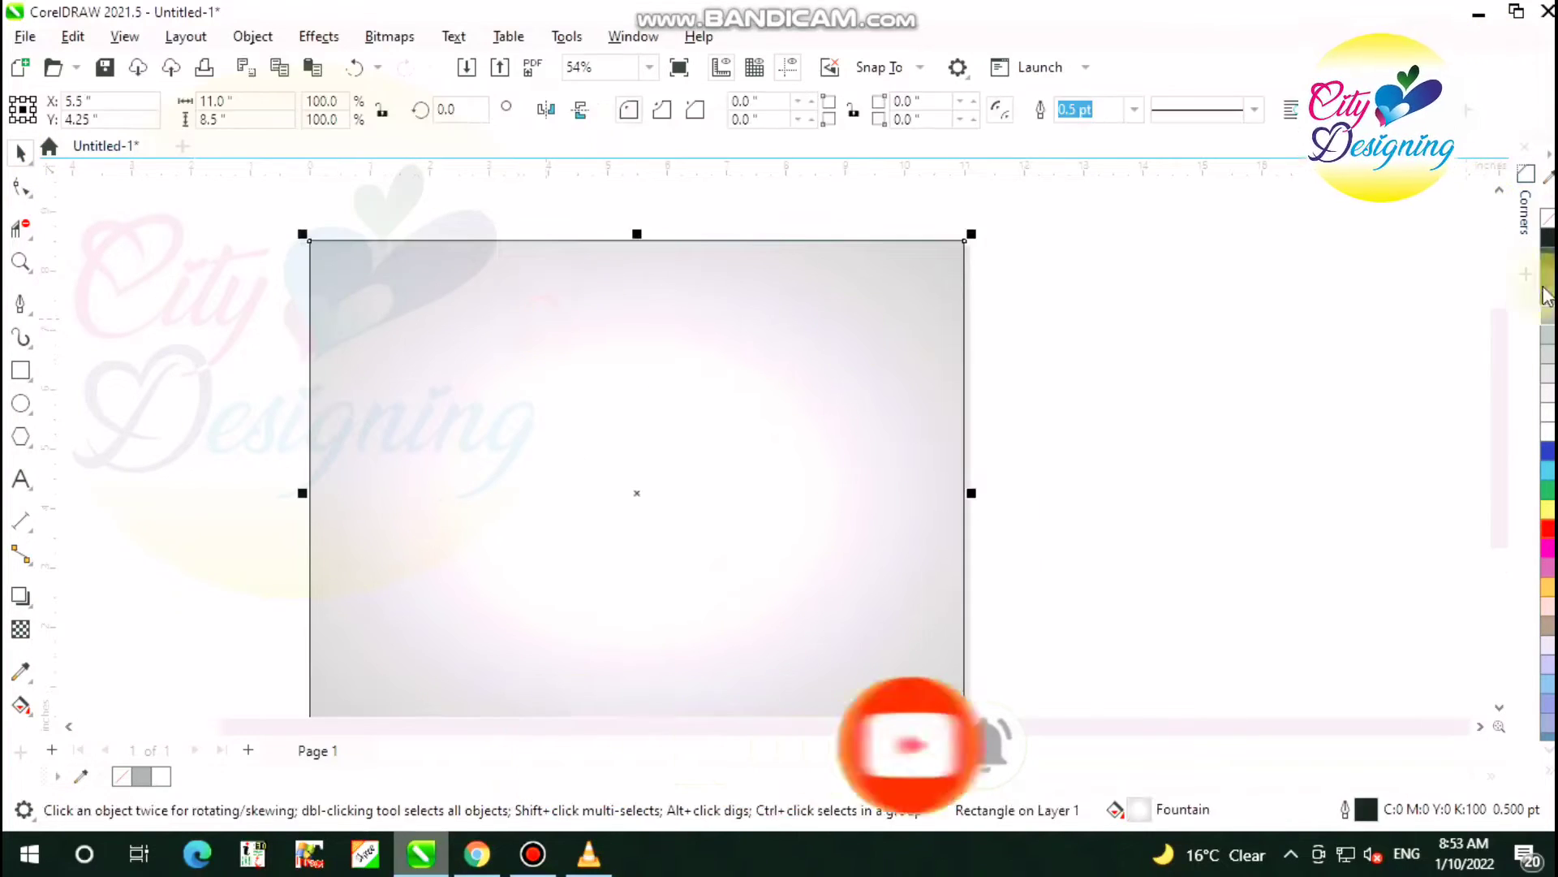
click(1190, 296)
scroll(655, 355, down, 2)
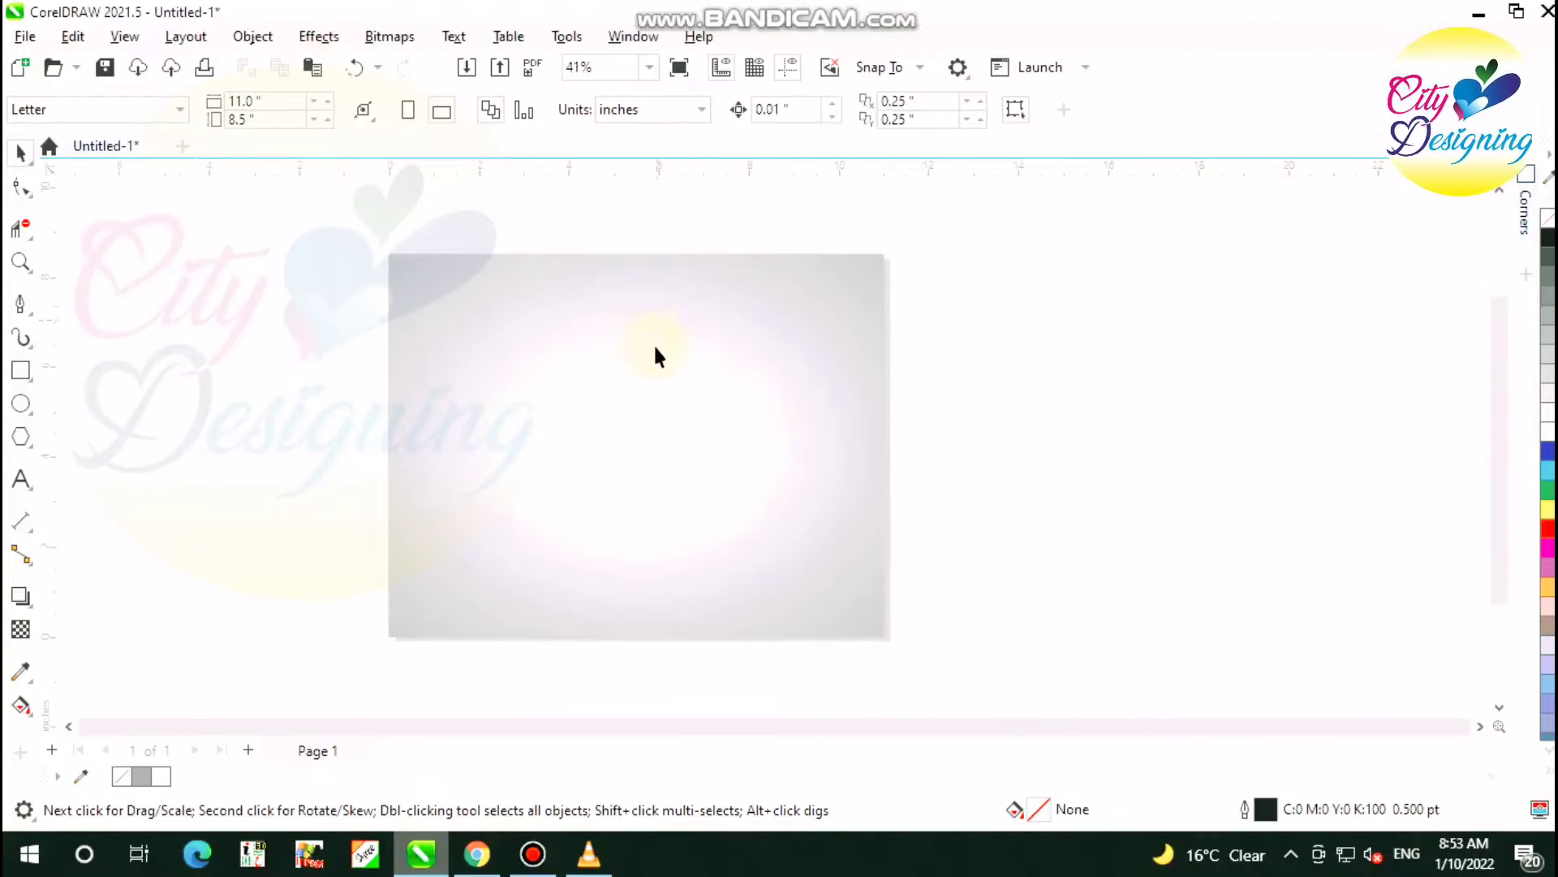
scroll(633, 447, up, 1)
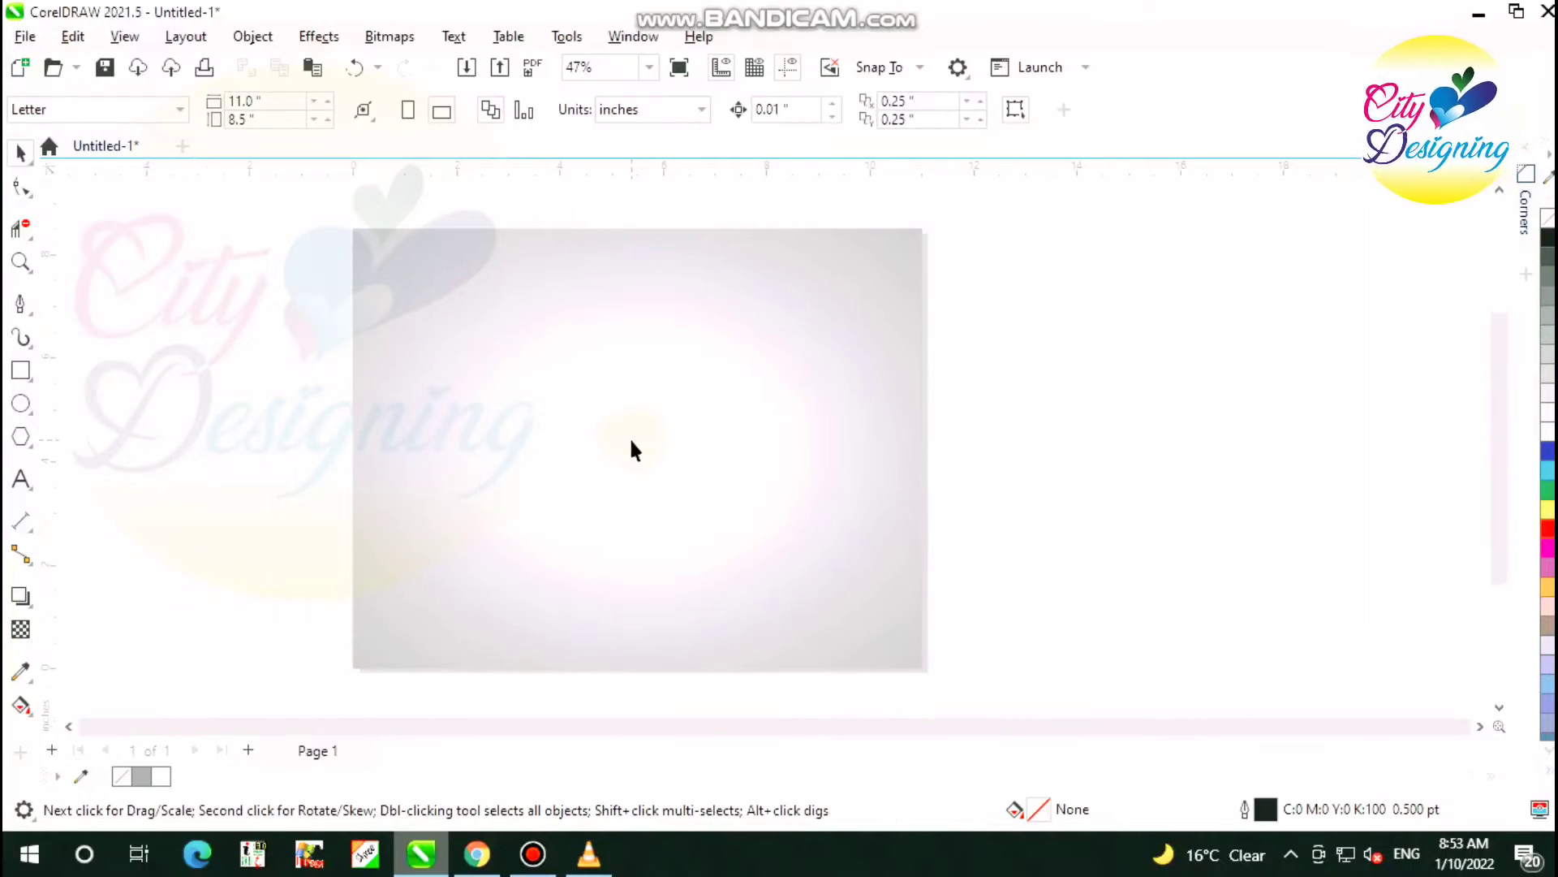
Draw a square about 3.86 inches wide in the upper-left part of the page
click(20, 373)
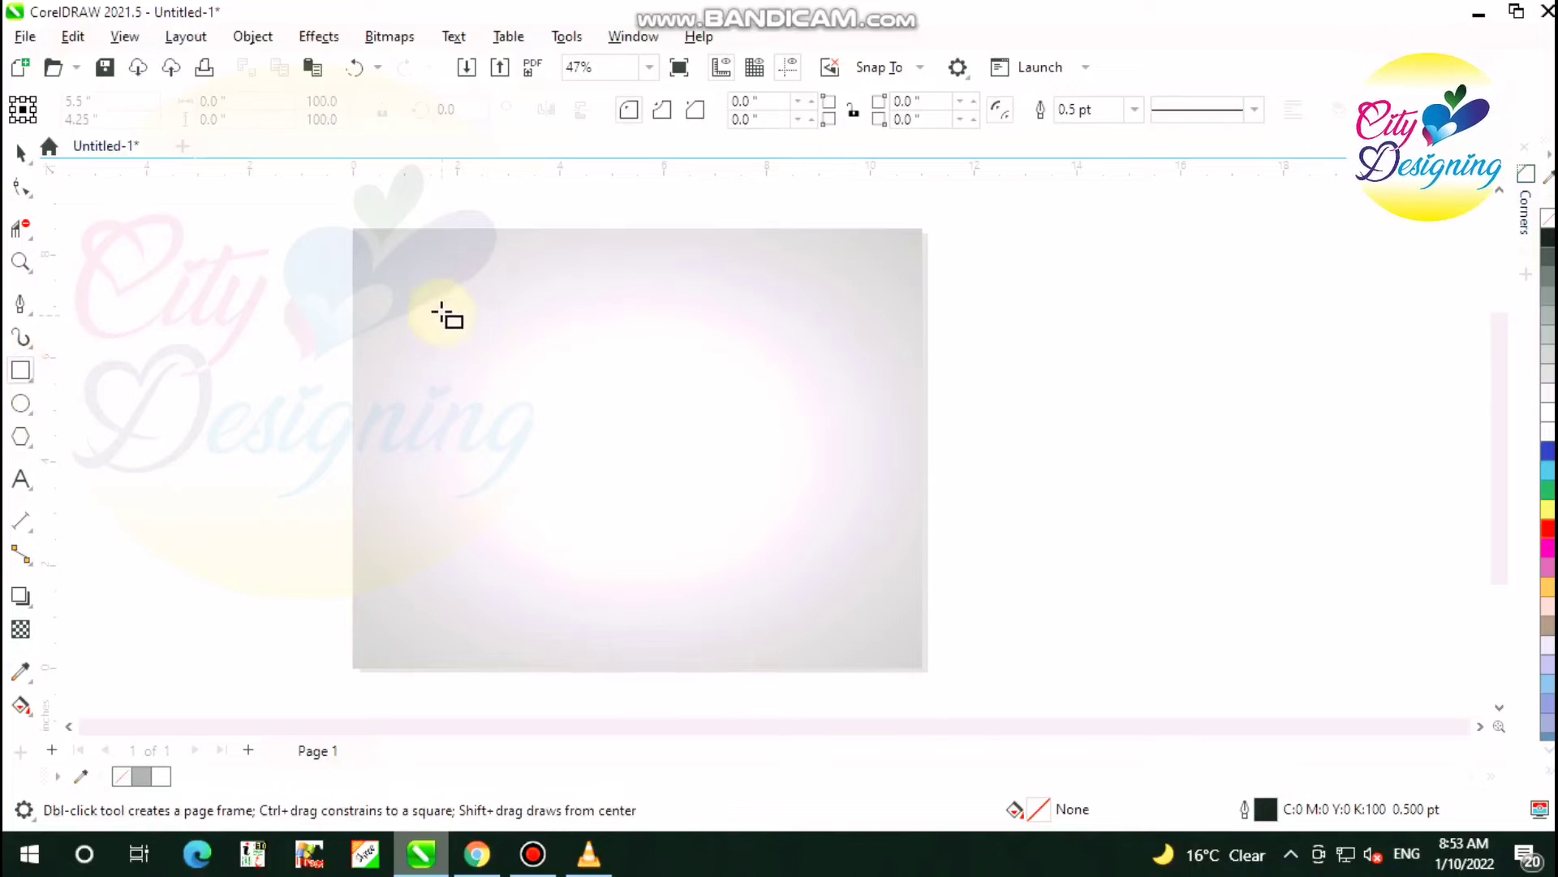
drag(441, 303, 645, 477)
click(22, 154)
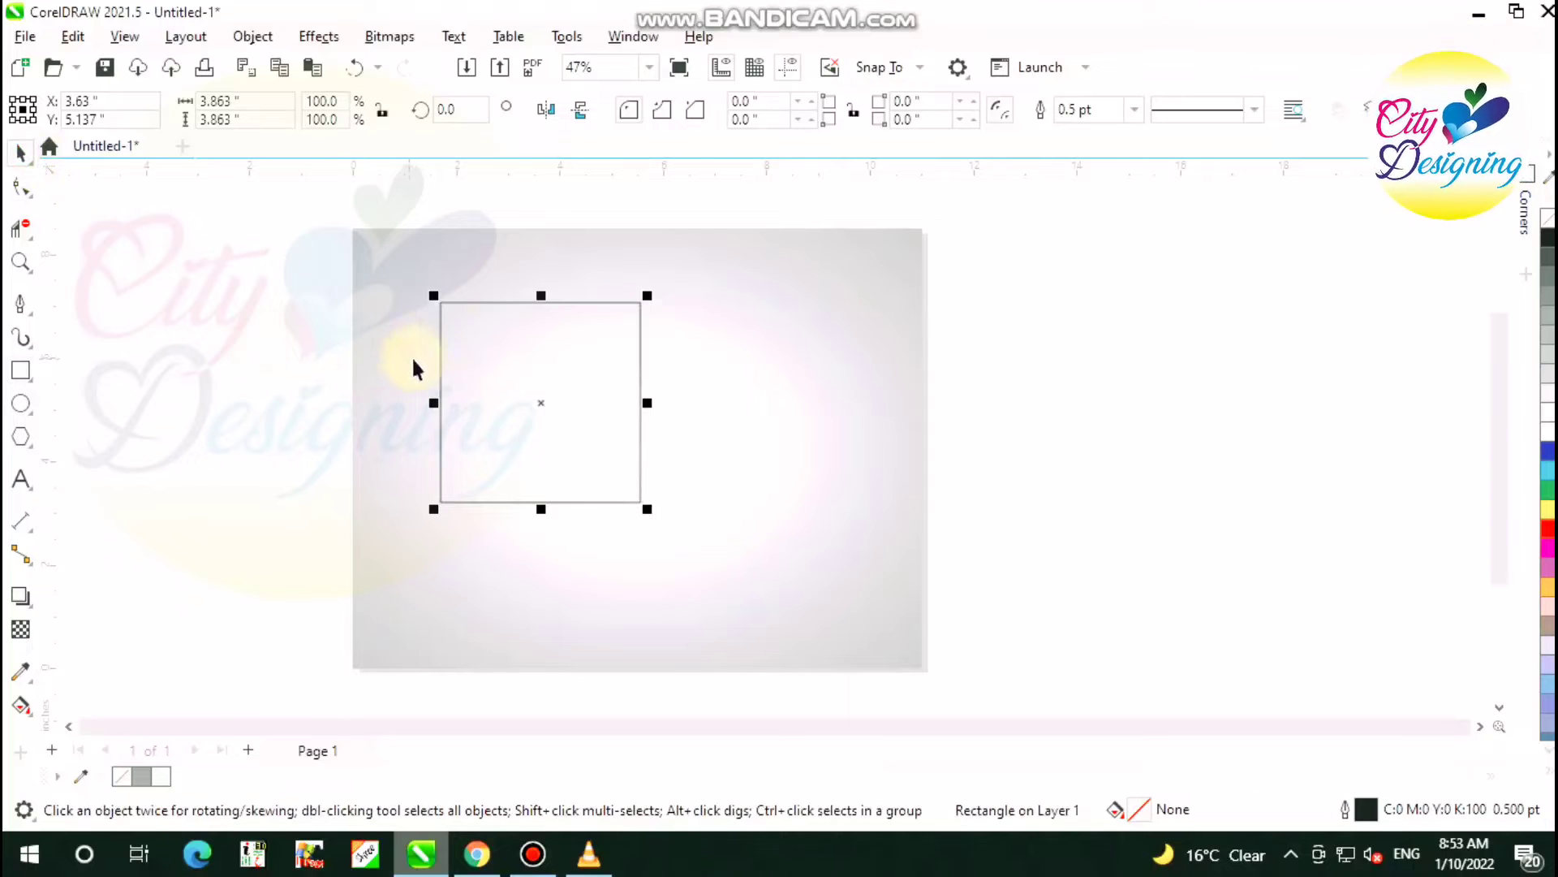
Duplicate the square in place by copy and paste, and scale the copy about its centre to about 2.61 inches
scroll(451, 341, up, 3)
scroll(474, 386, up, 1)
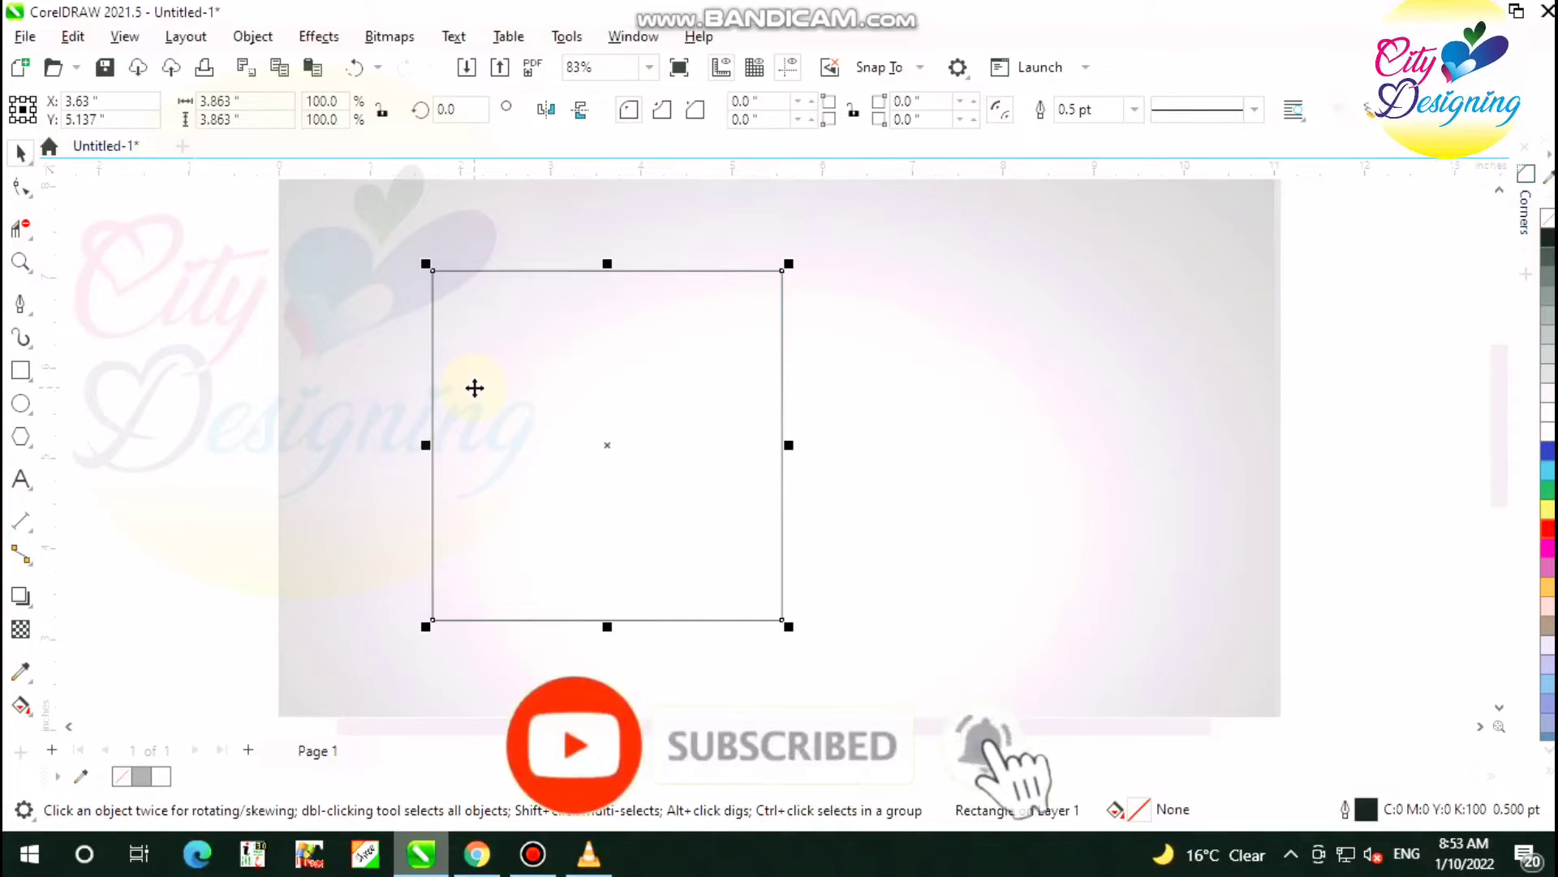
right_click(475, 388)
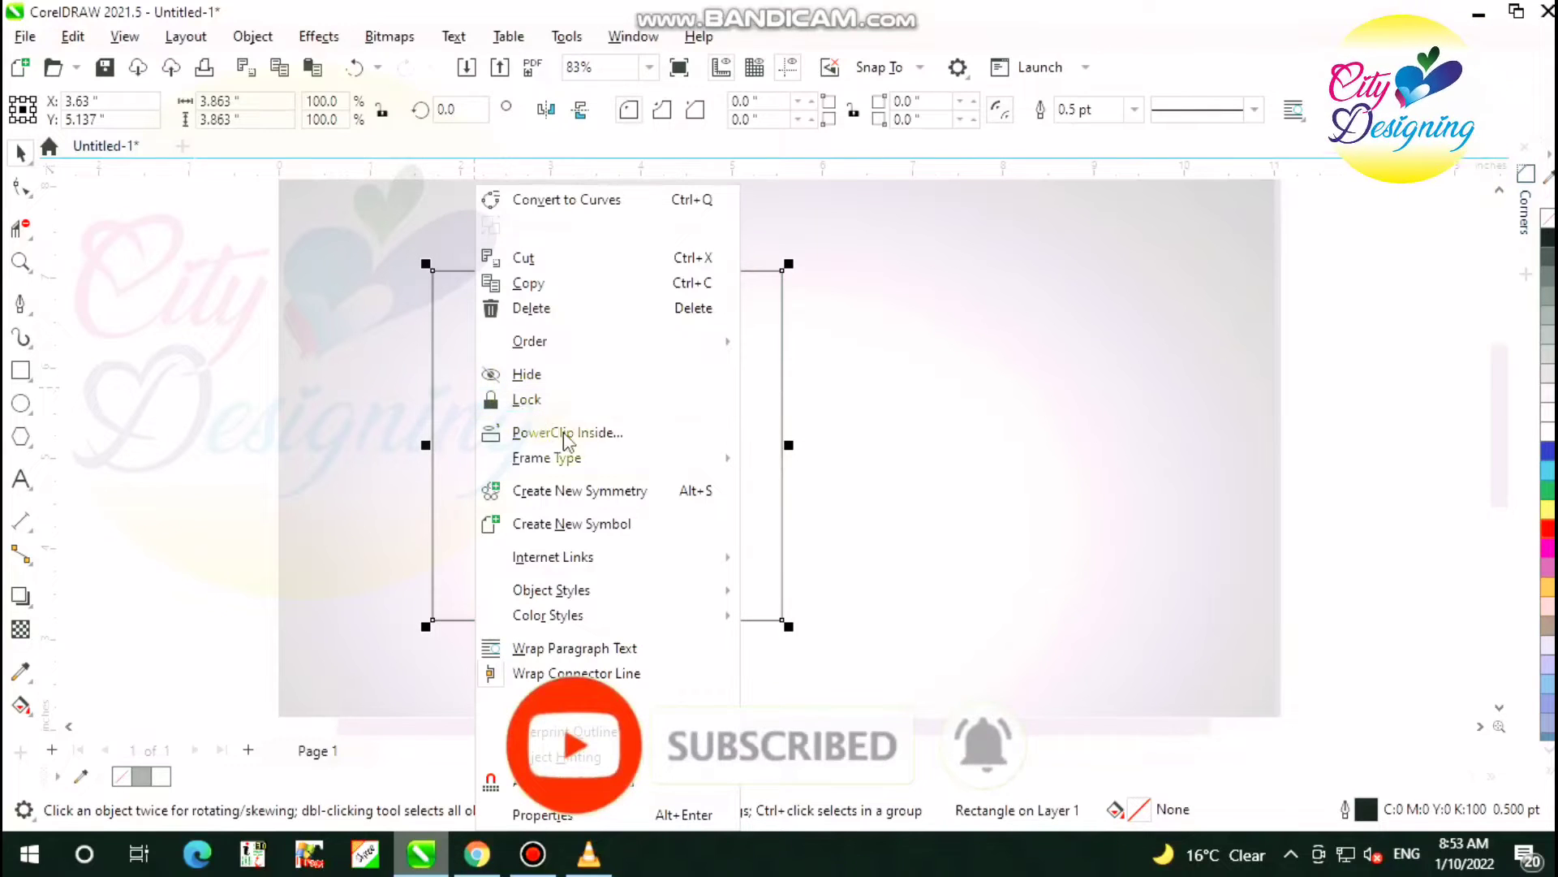
click(535, 283)
right_click(638, 364)
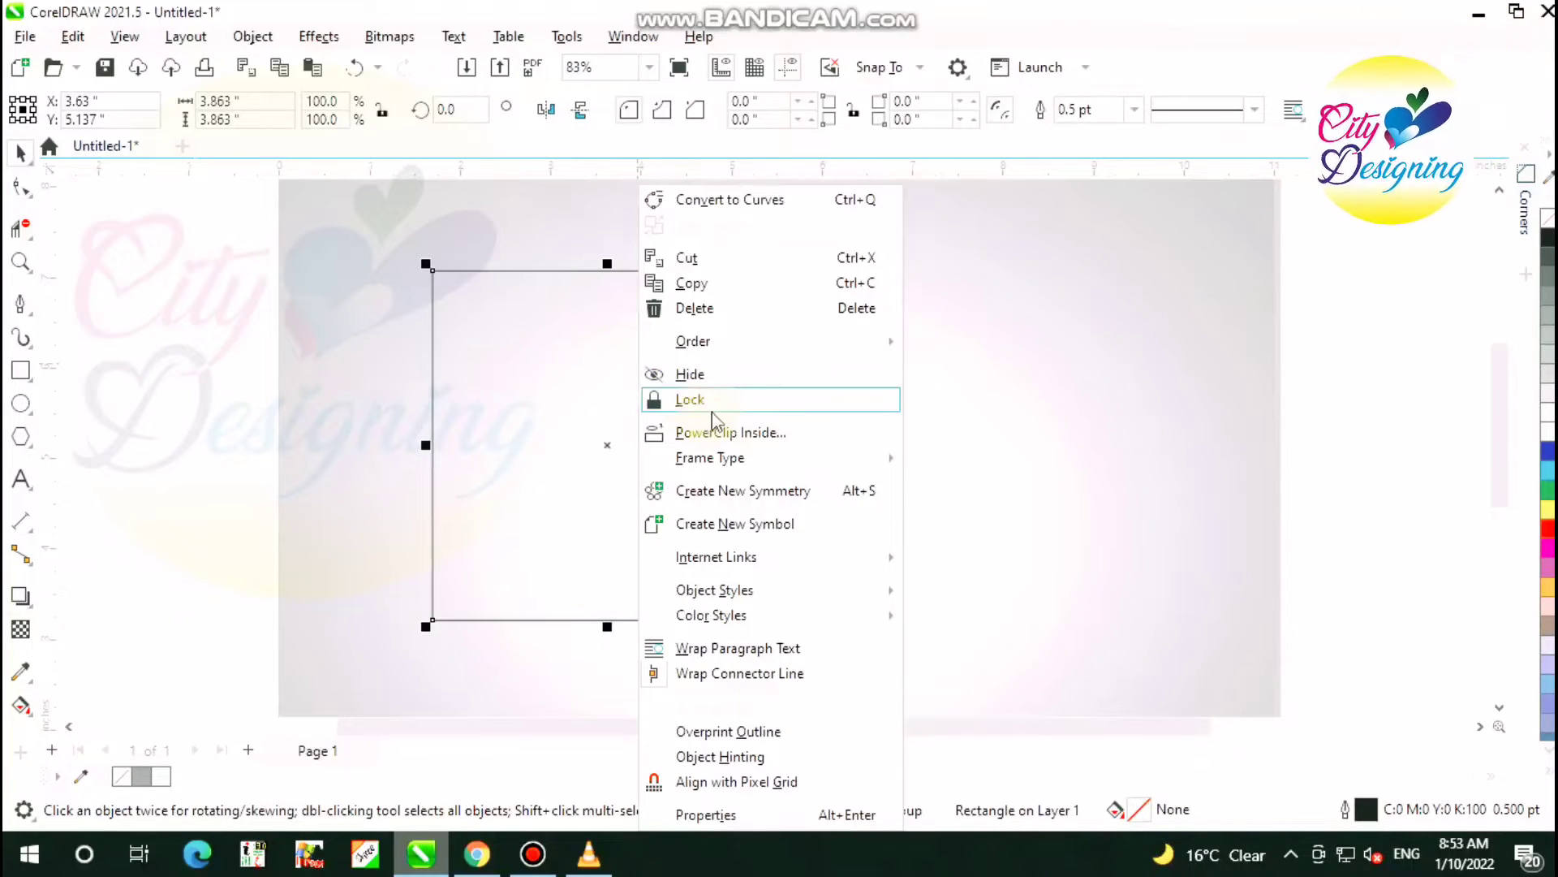
click(974, 363)
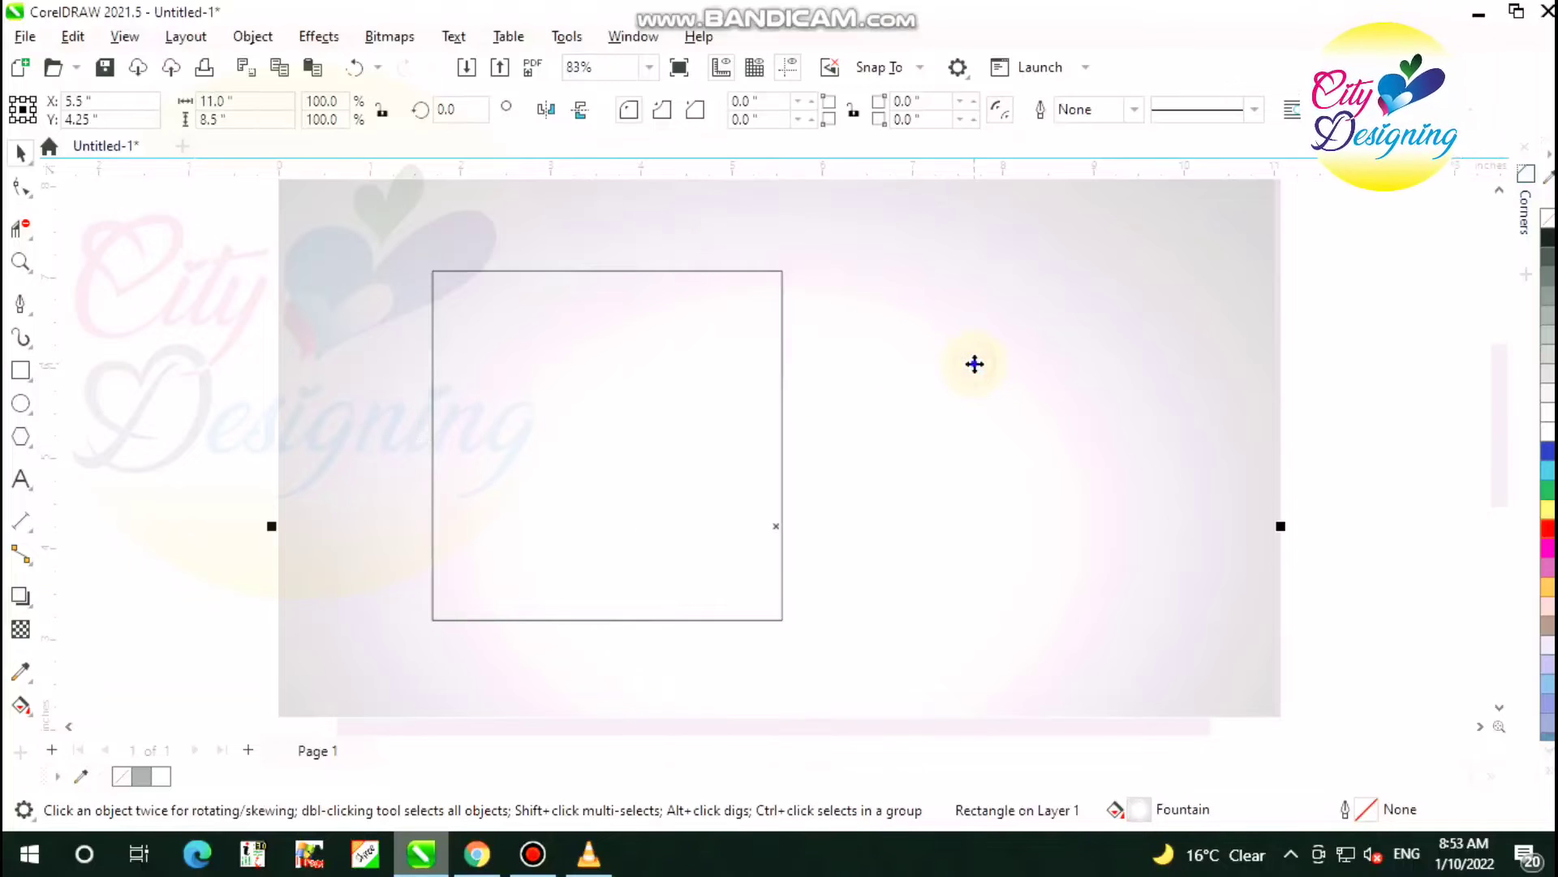
right_click(974, 363)
right_click(1307, 310)
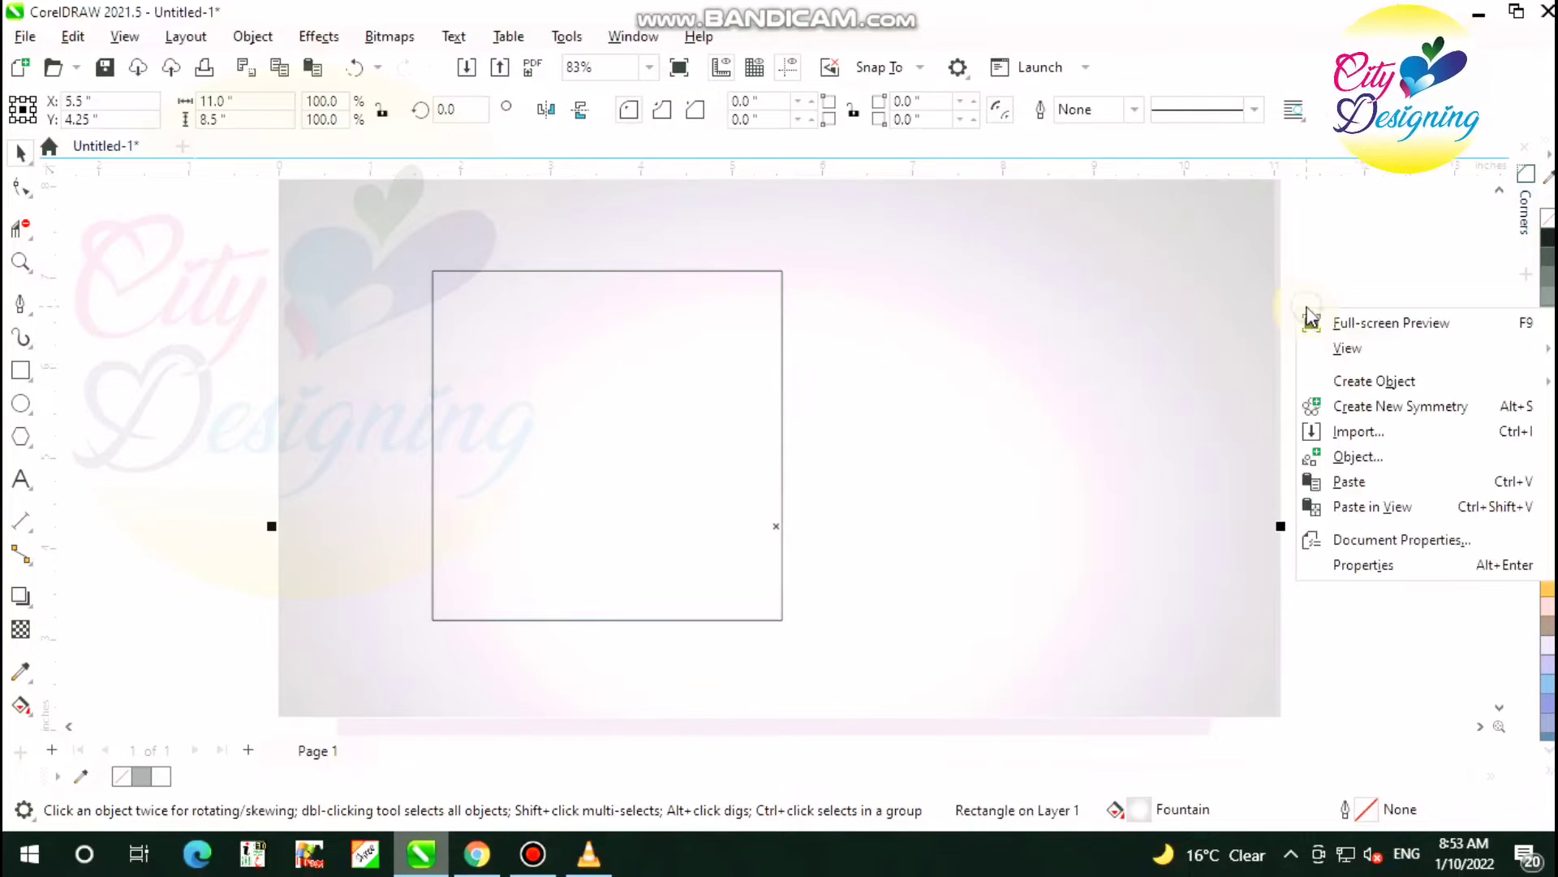
click(1349, 481)
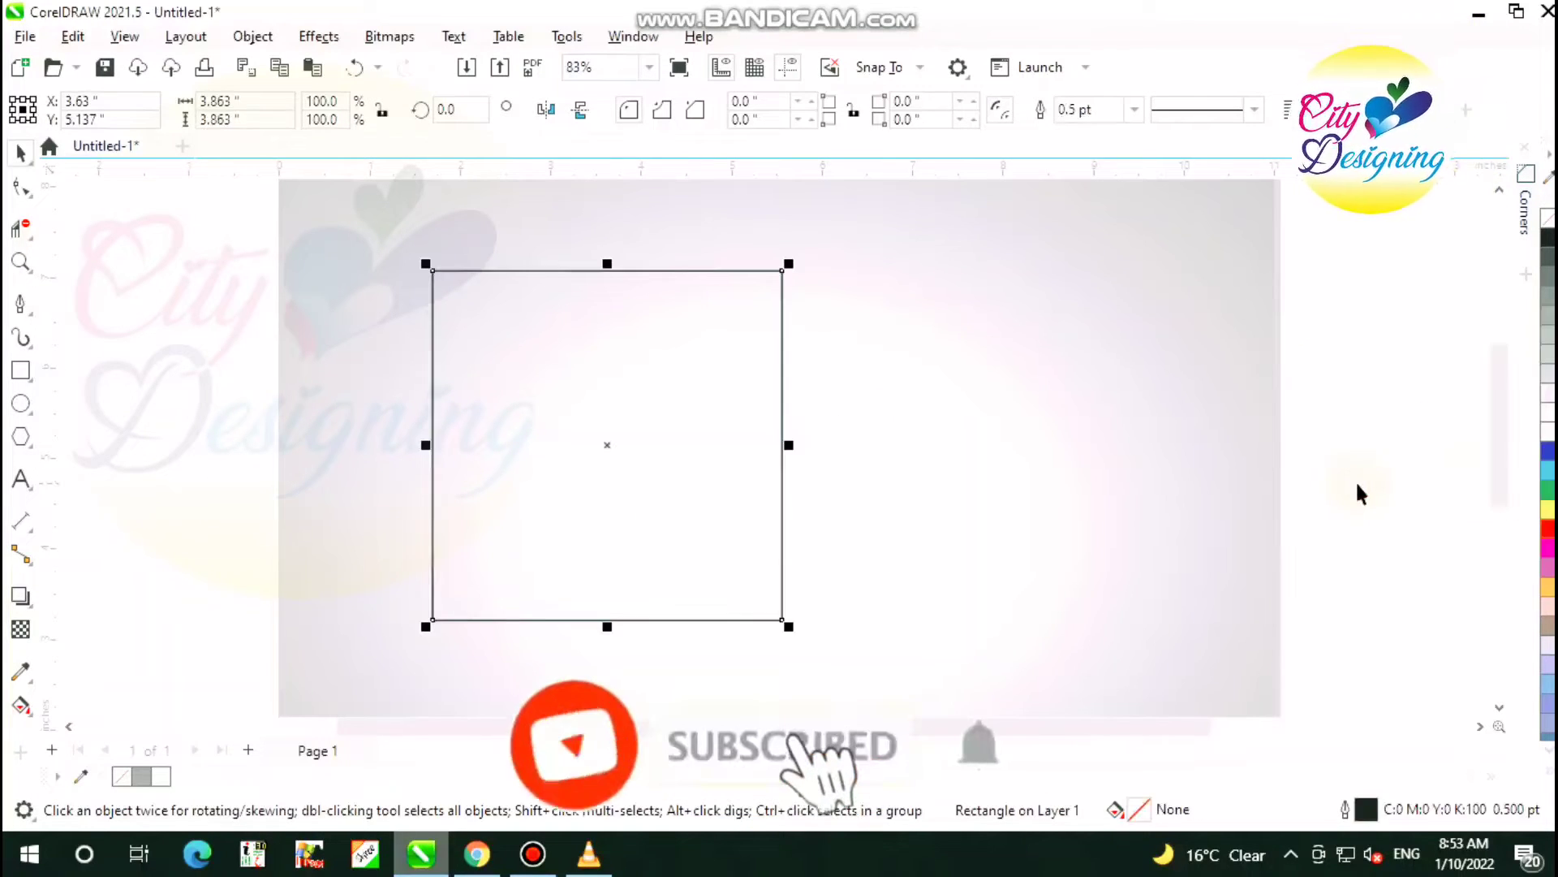
drag(784, 266, 796, 316)
Fill the outer square with a solid blue of C 99, M 86, Y 0, K 0
click(771, 334)
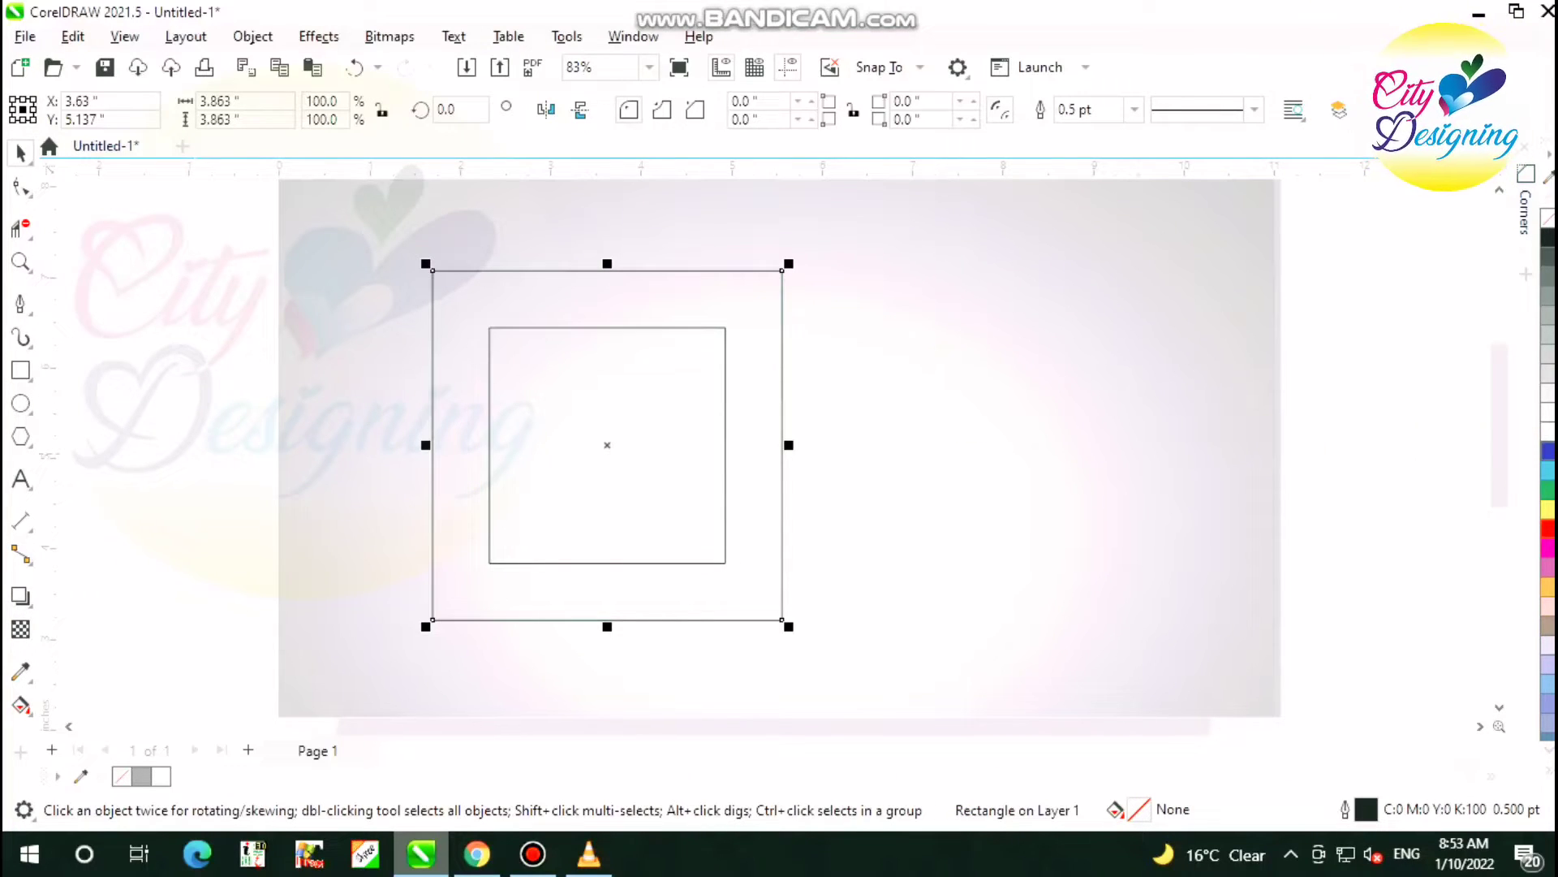
click(1549, 457)
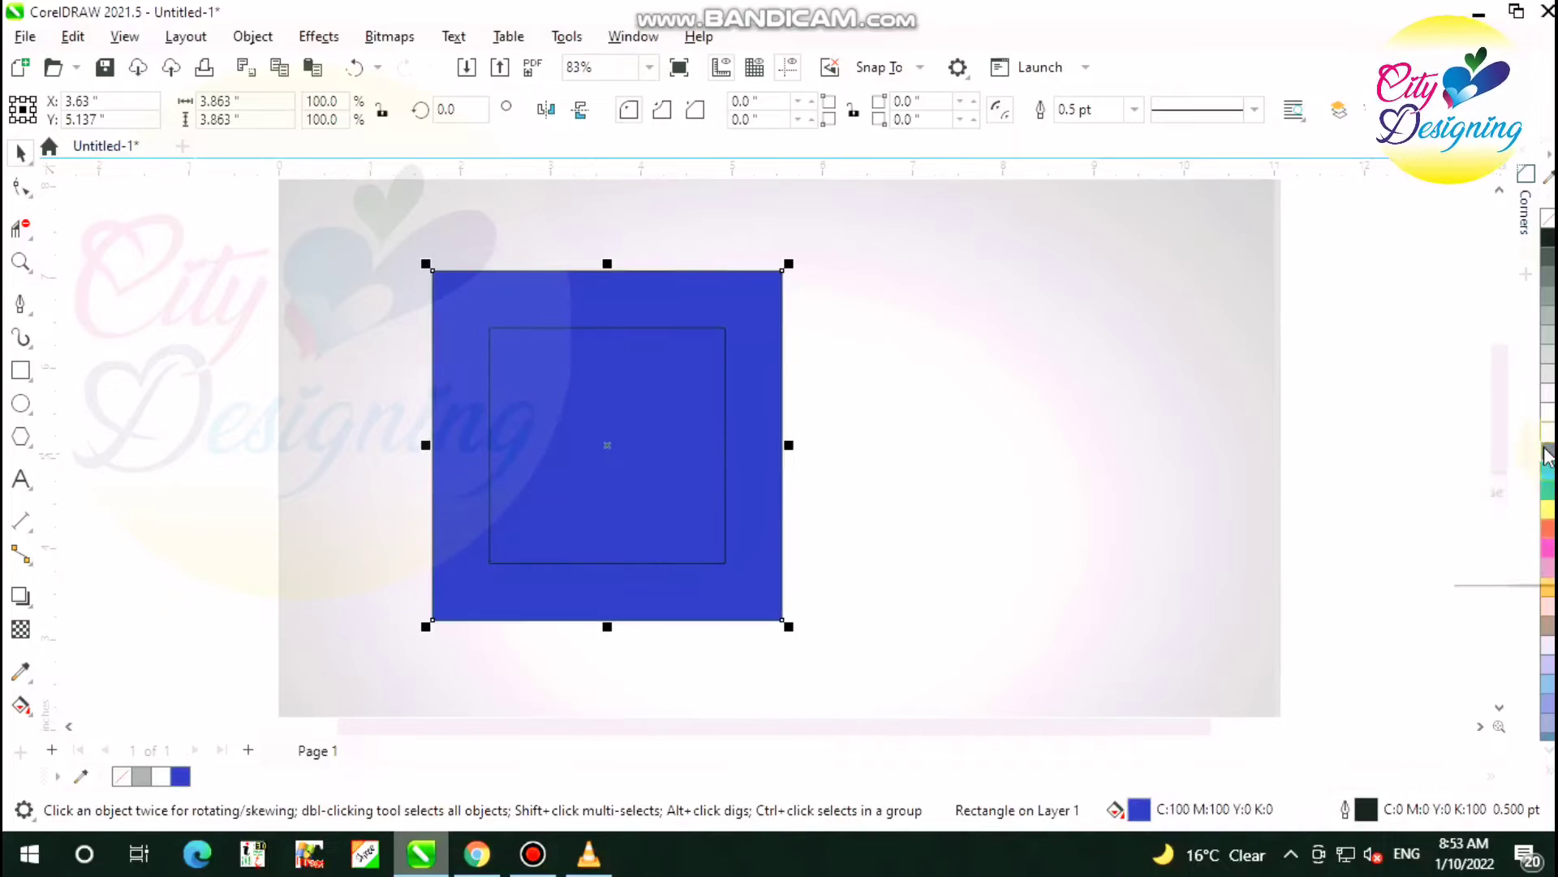
click(608, 428)
click(22, 704)
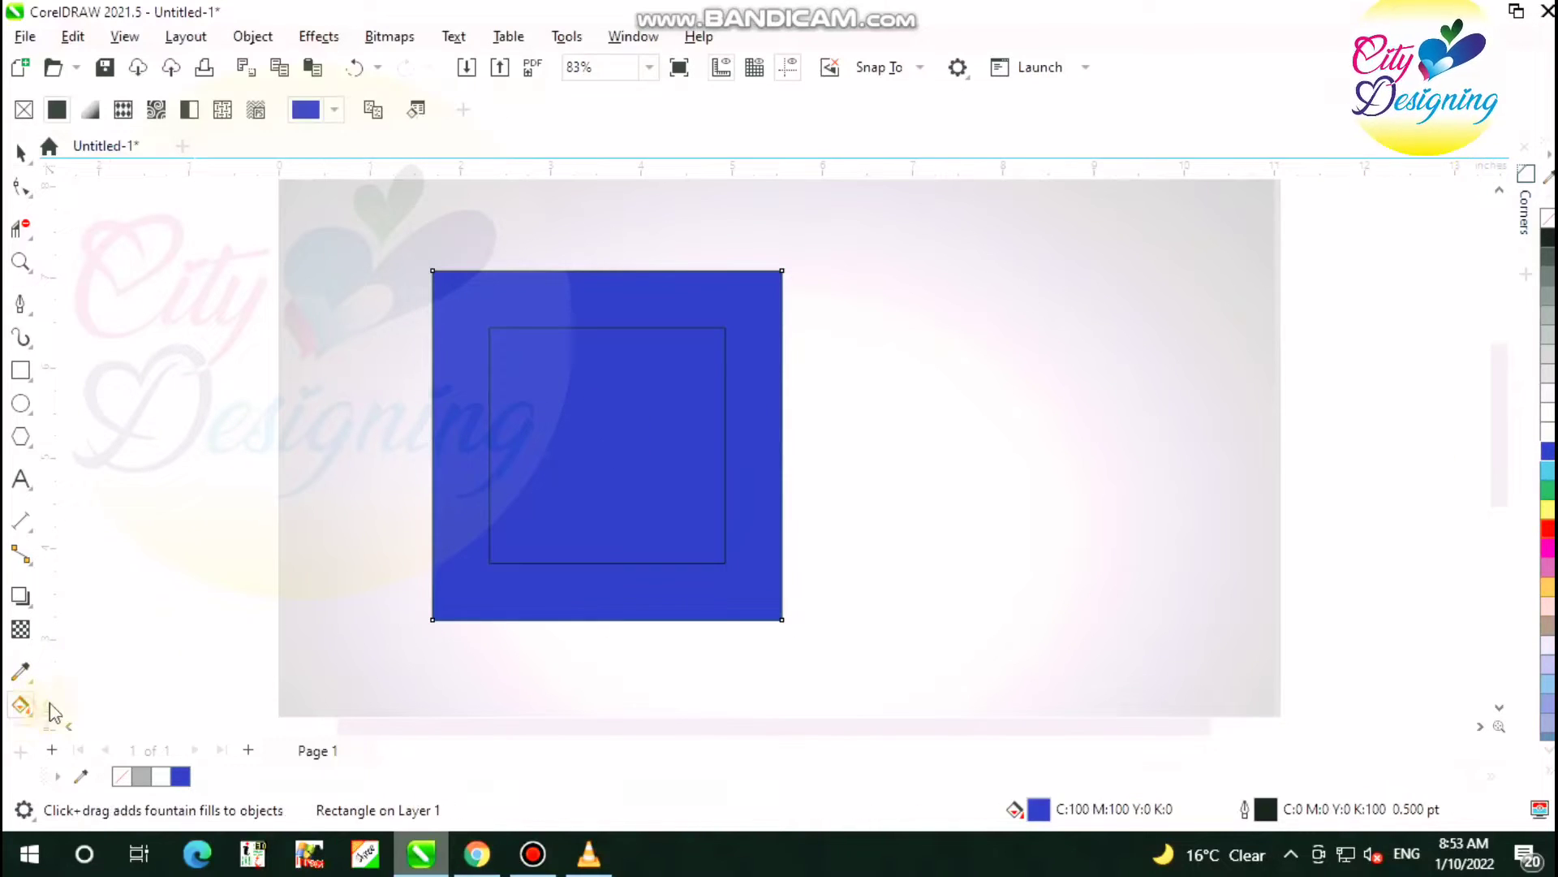
click(334, 111)
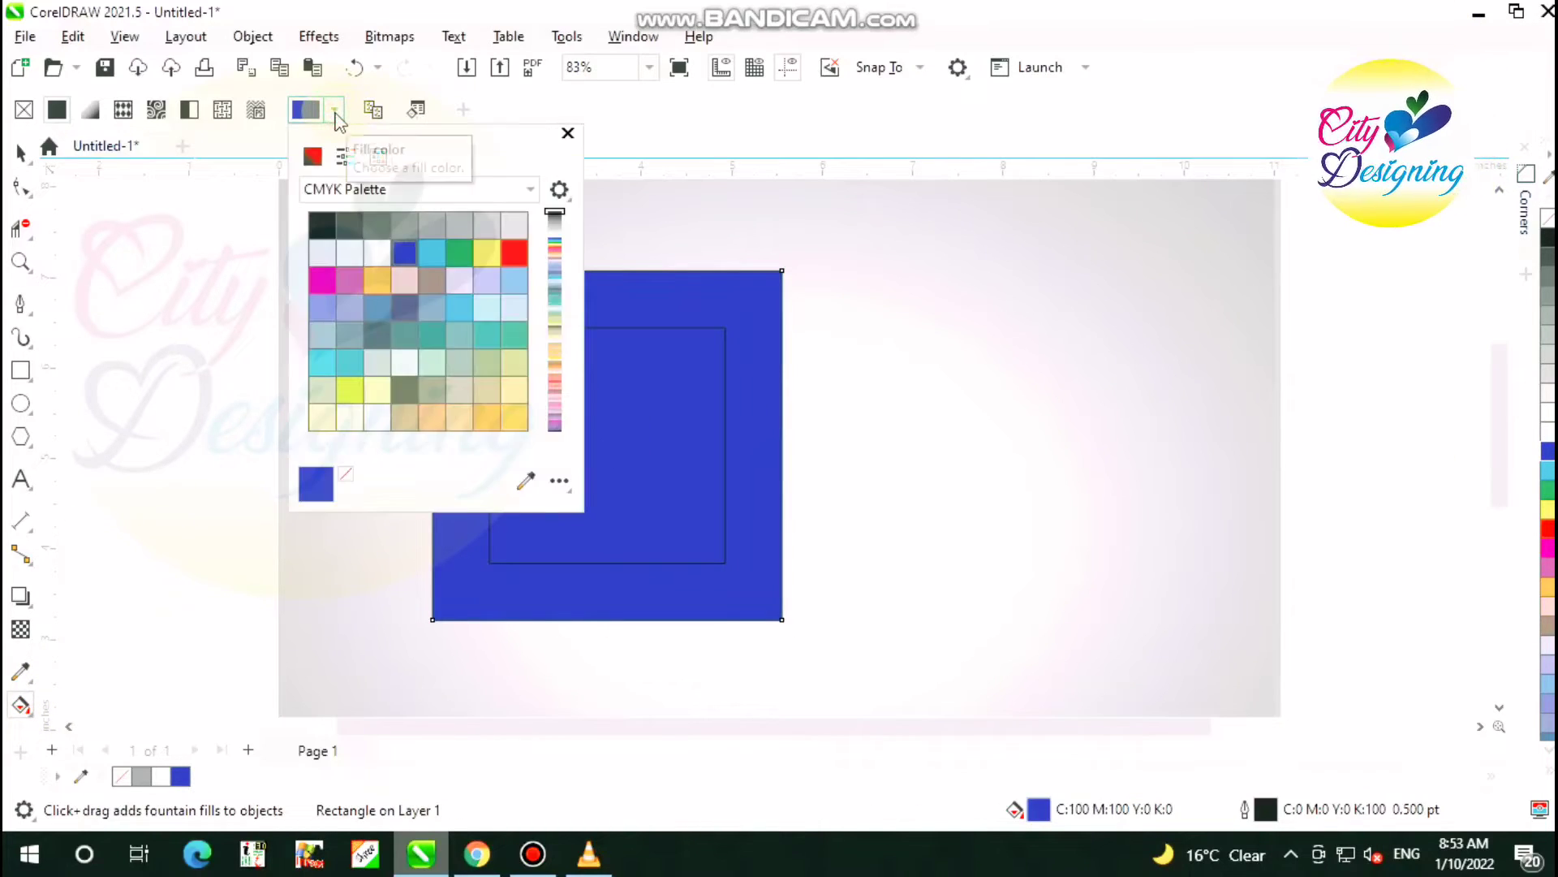
click(313, 158)
click(445, 286)
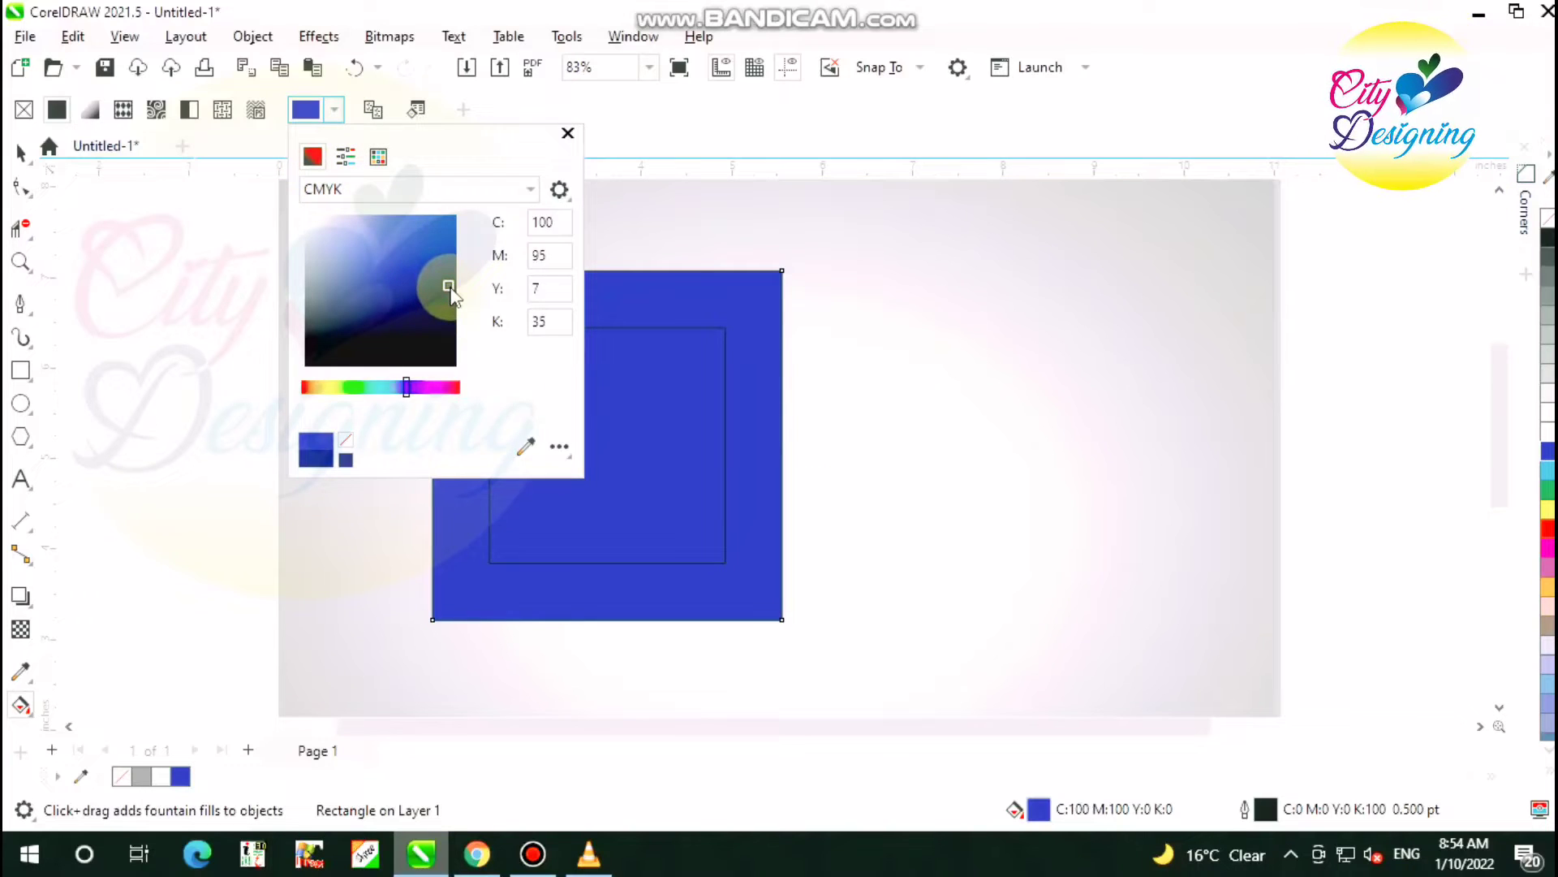
drag(465, 258, 467, 238)
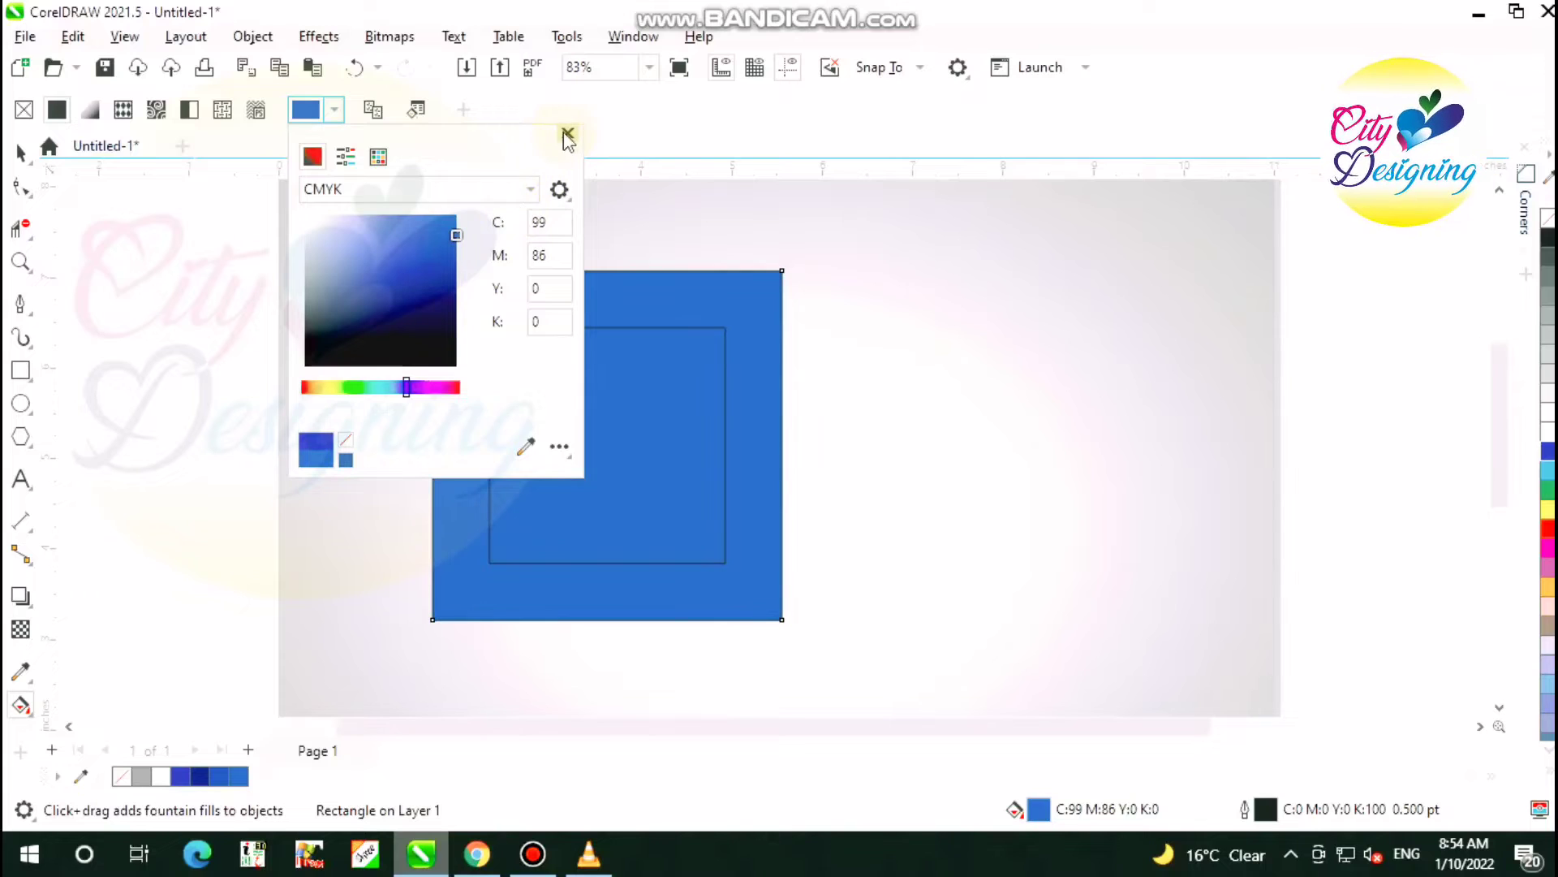
click(567, 135)
click(20, 152)
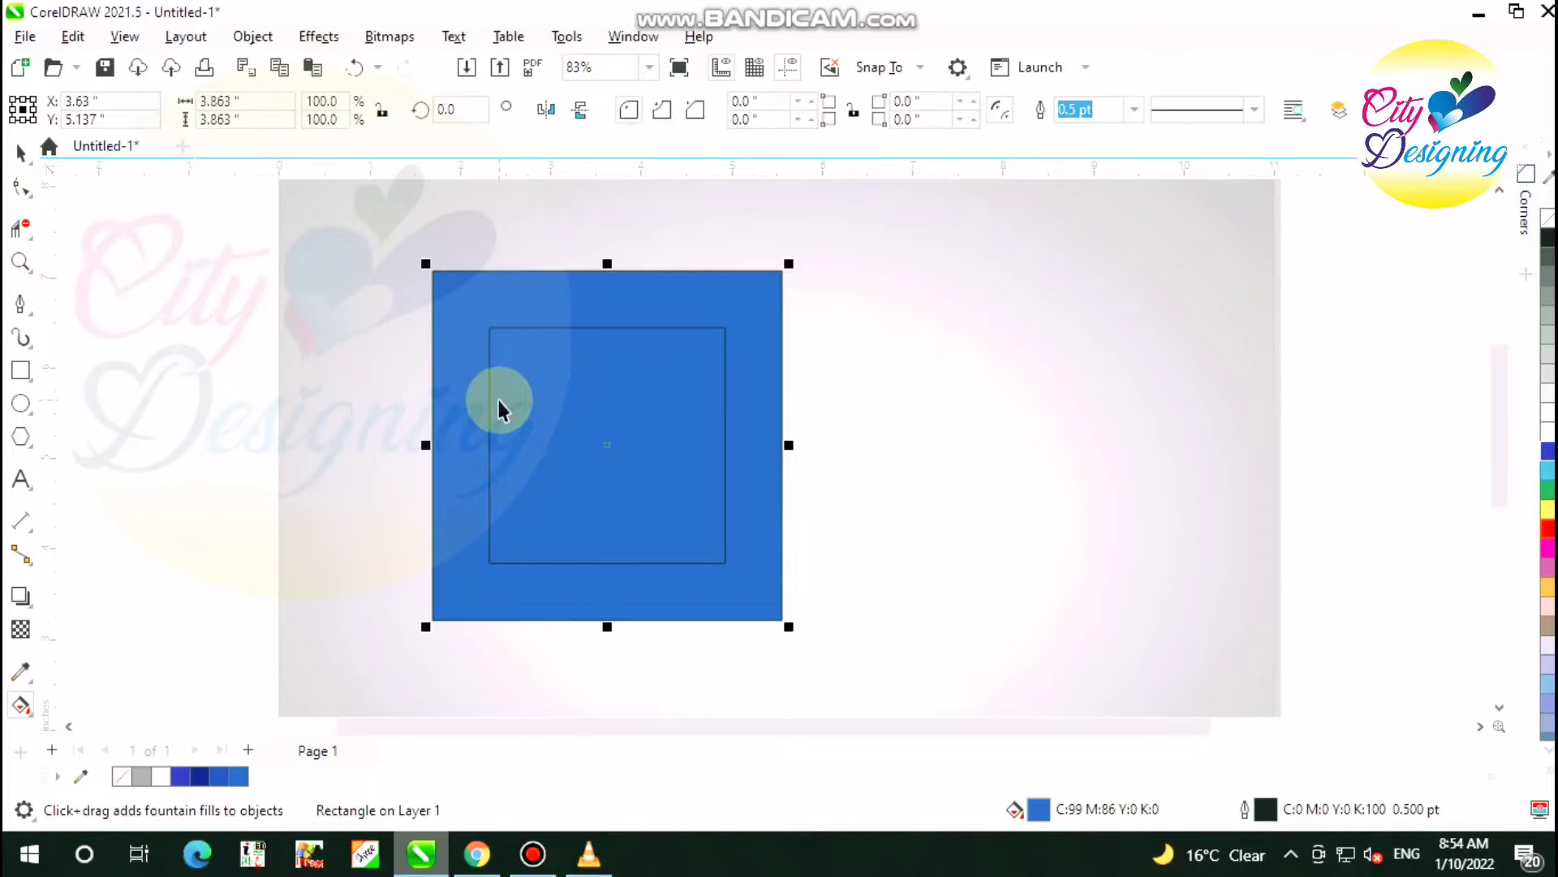
Fill the inner square white, then cut it out of the blue square with Back Minus Front, leaving the frame without an outline
click(499, 401)
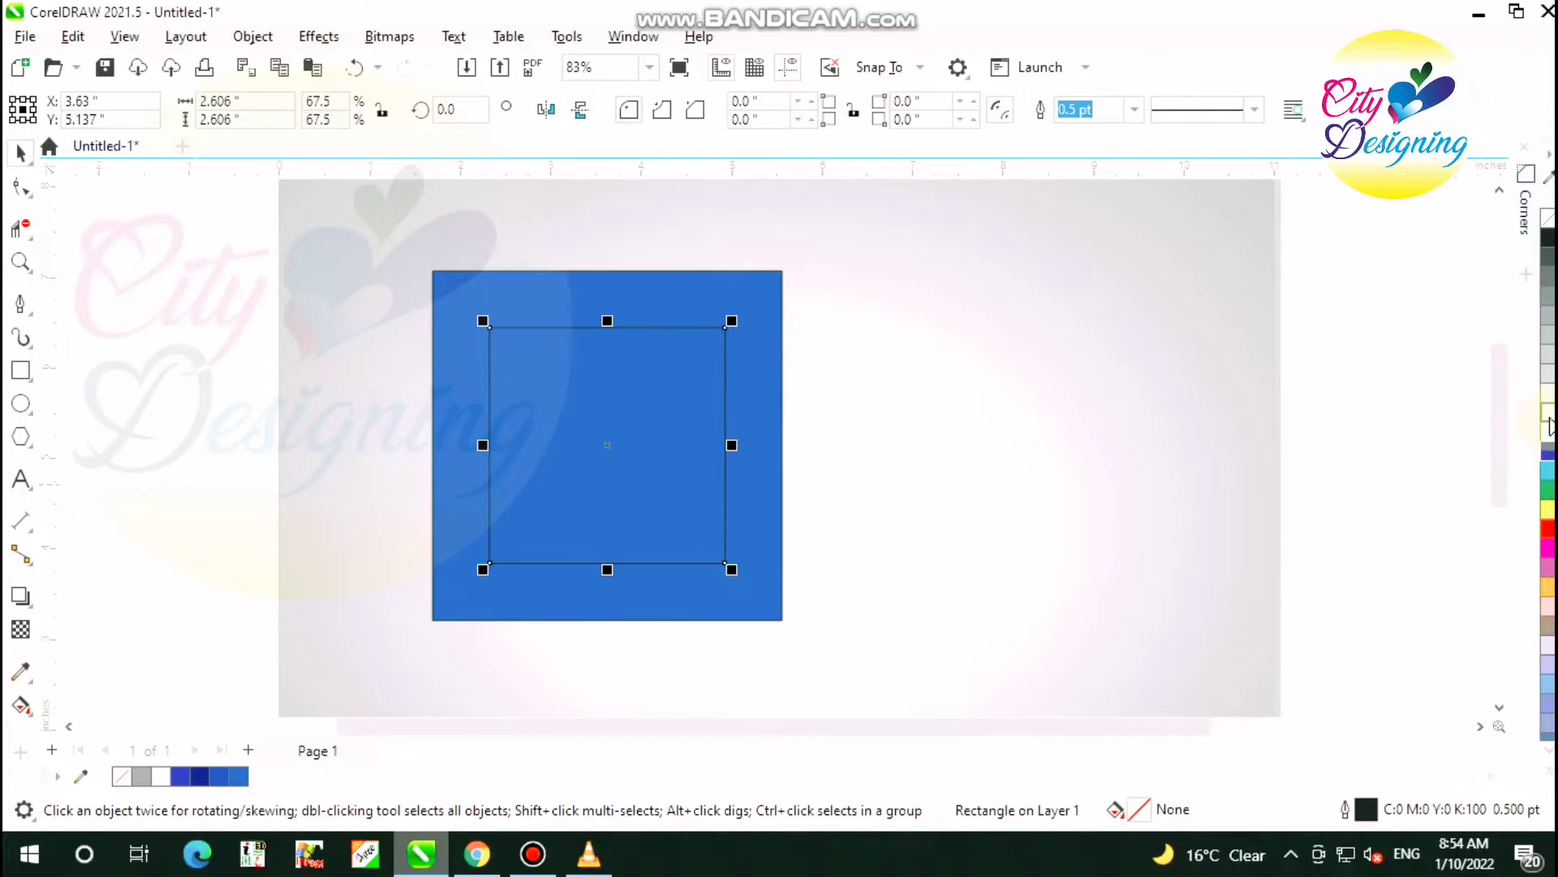
click(1548, 444)
shift+click(749, 335)
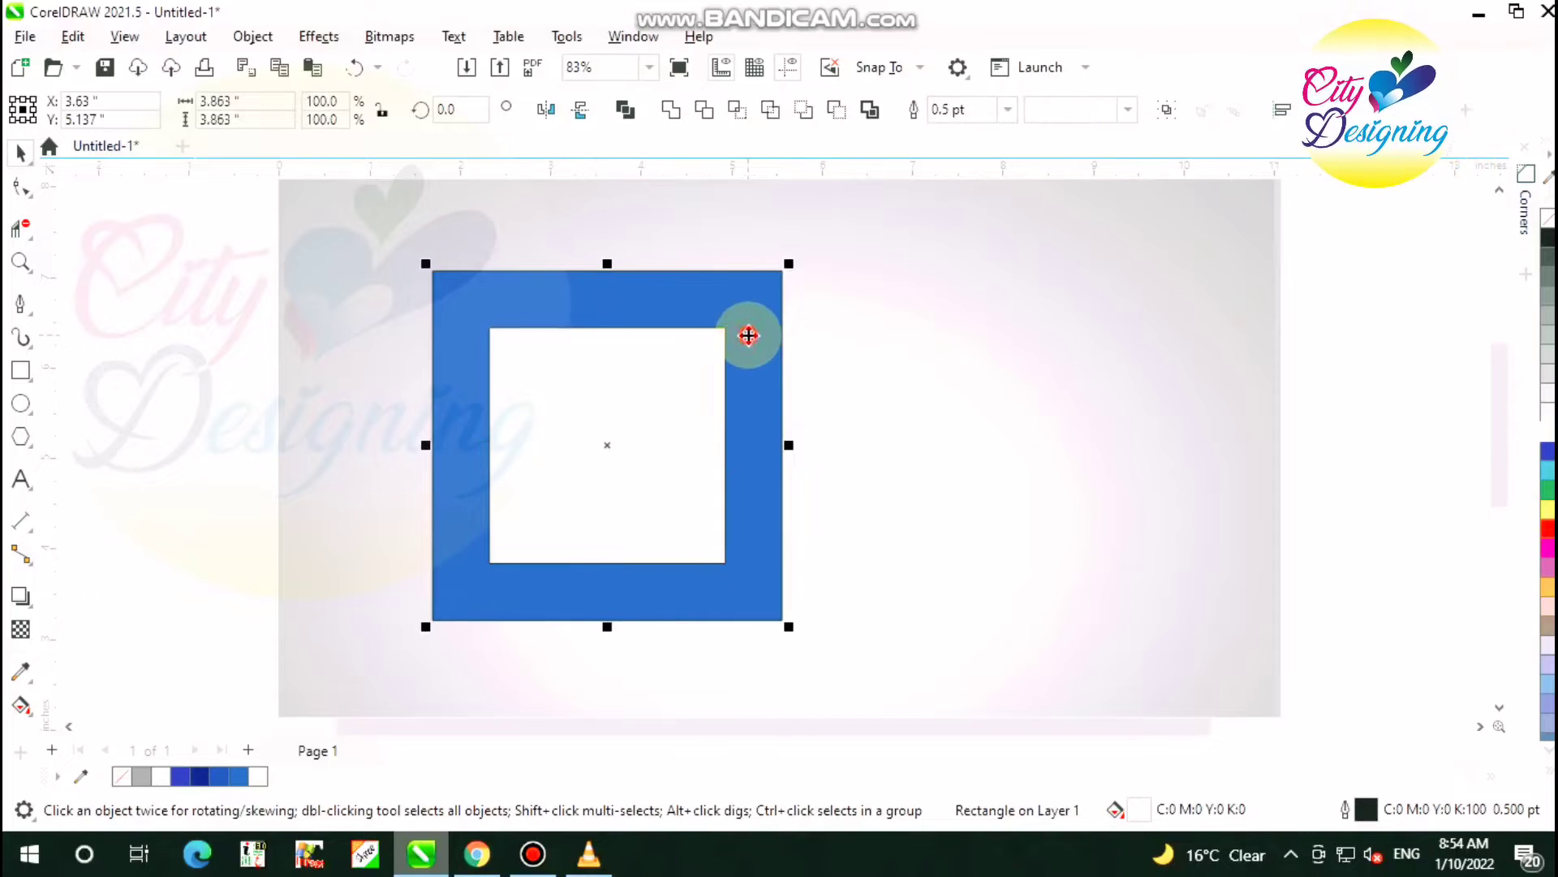
click(841, 114)
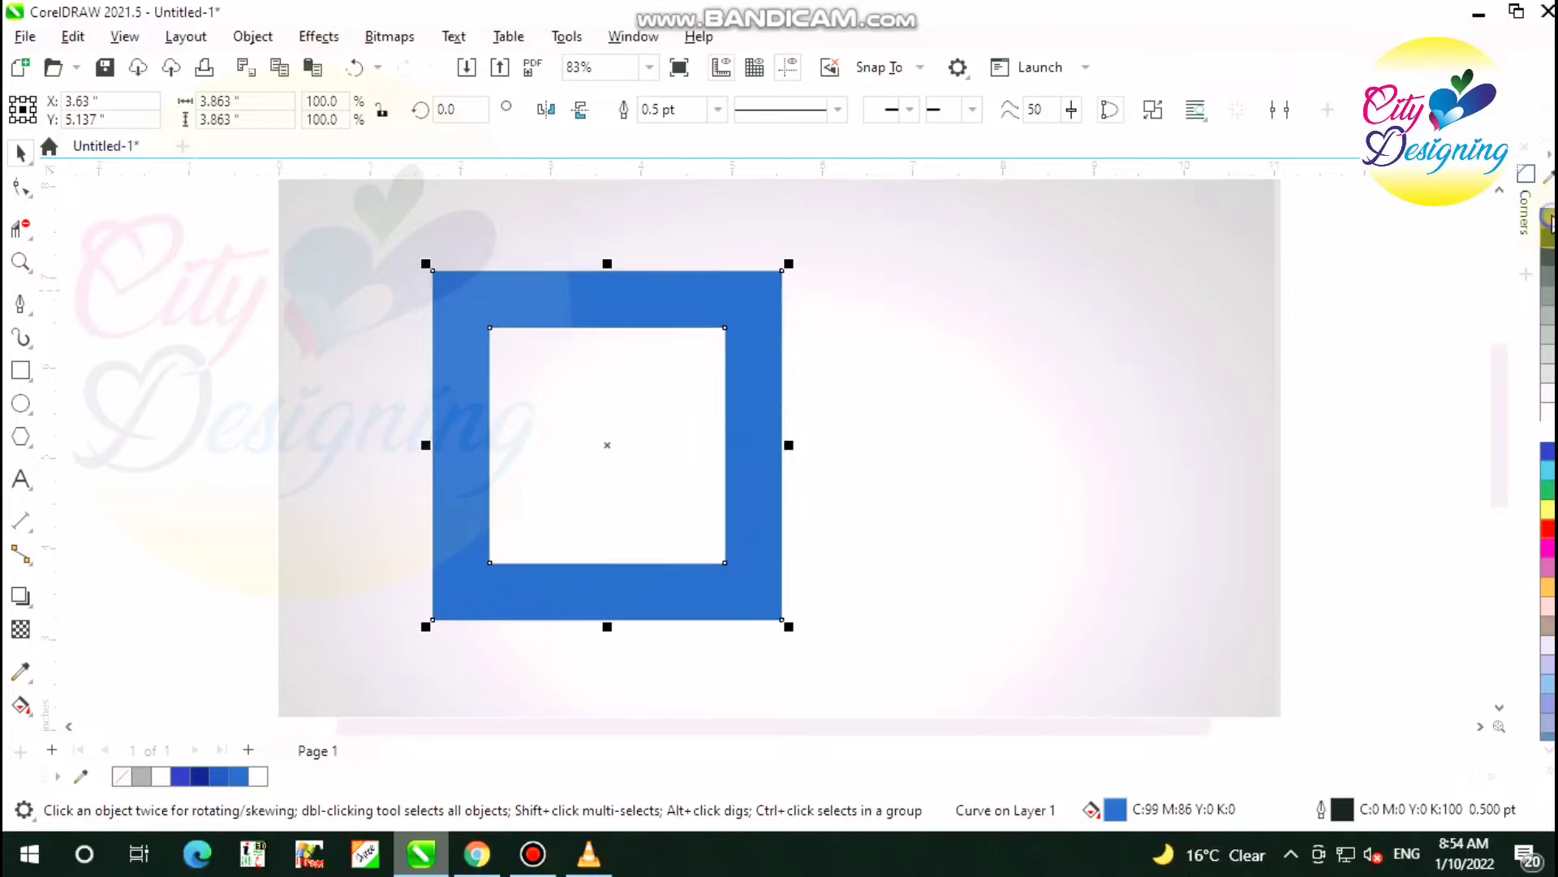
scroll(667, 370, down, 2)
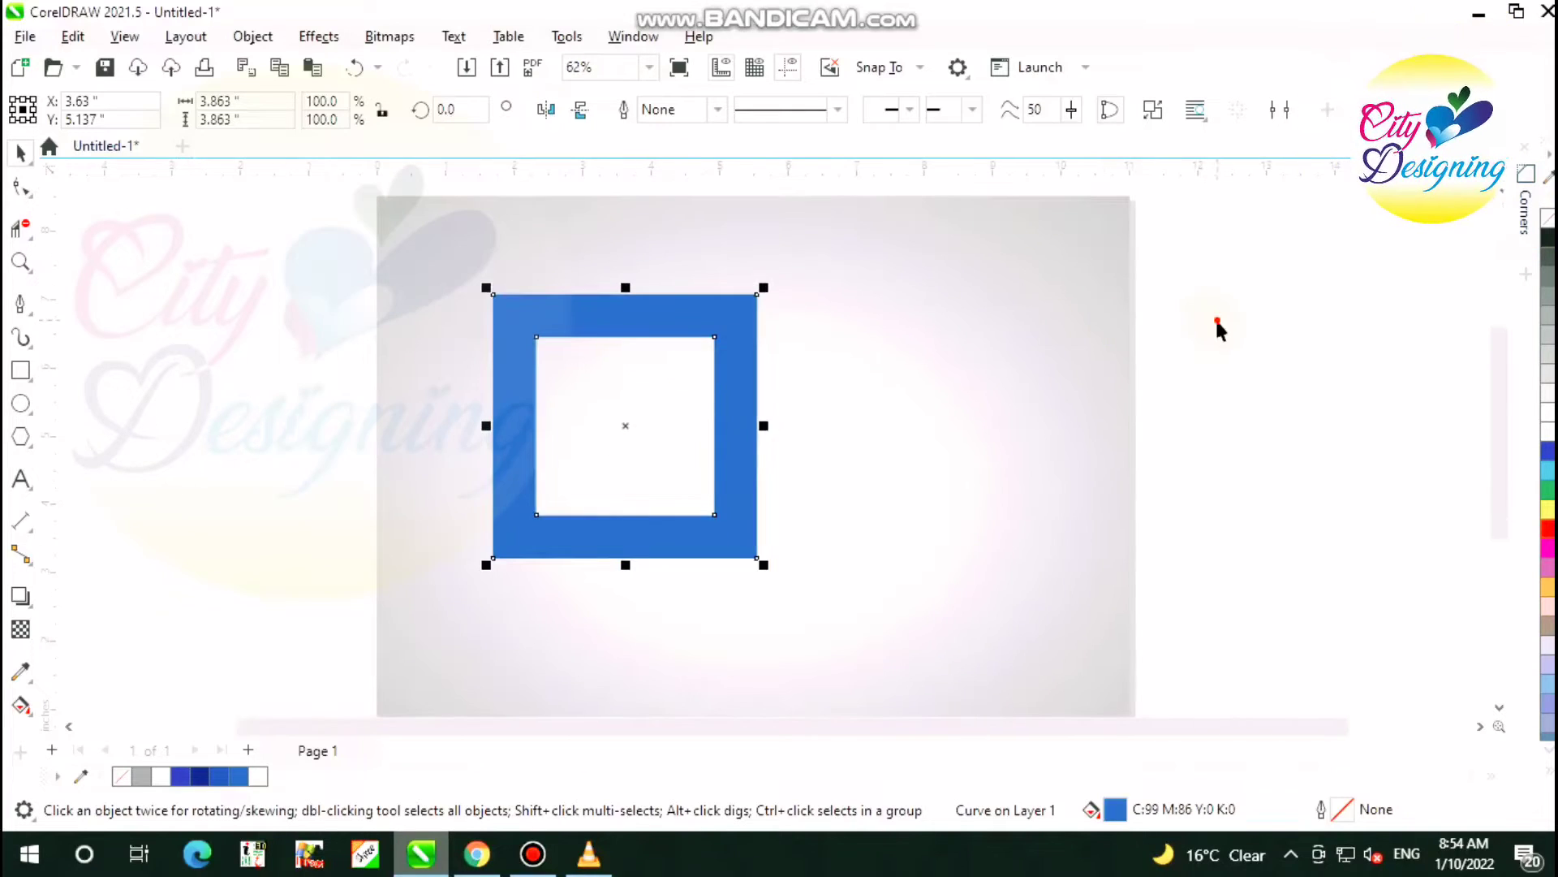
Rotate the blue square frame 45 degrees and scale it down to about 4.57 inches wide
click(616, 340)
scroll(601, 325, up, 2)
click(512, 270)
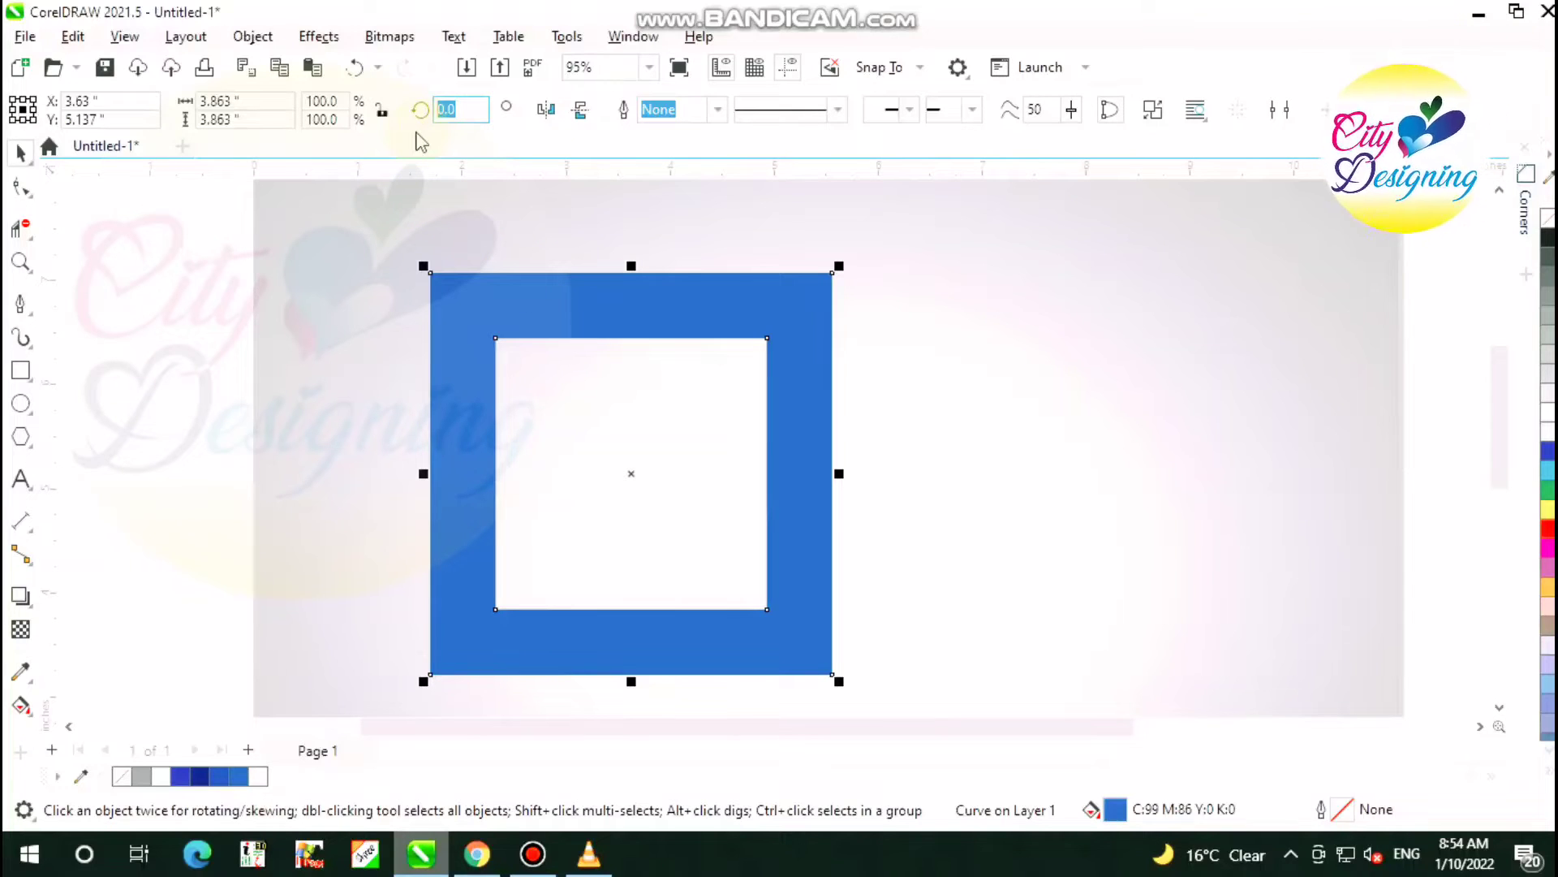
text(45)
key(Return)
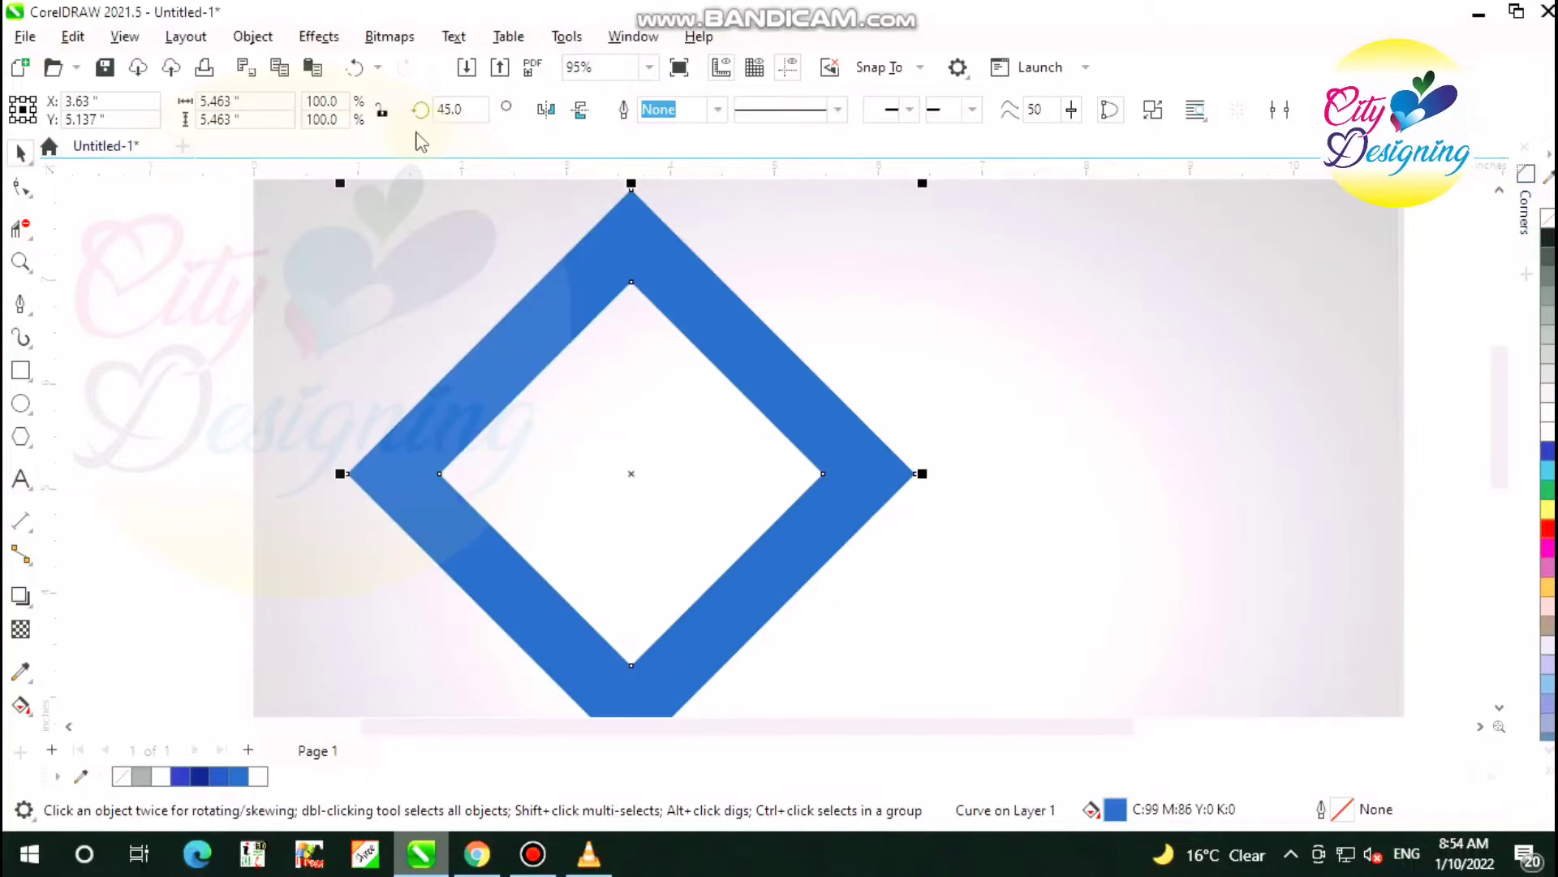
scroll(663, 369, down, 2)
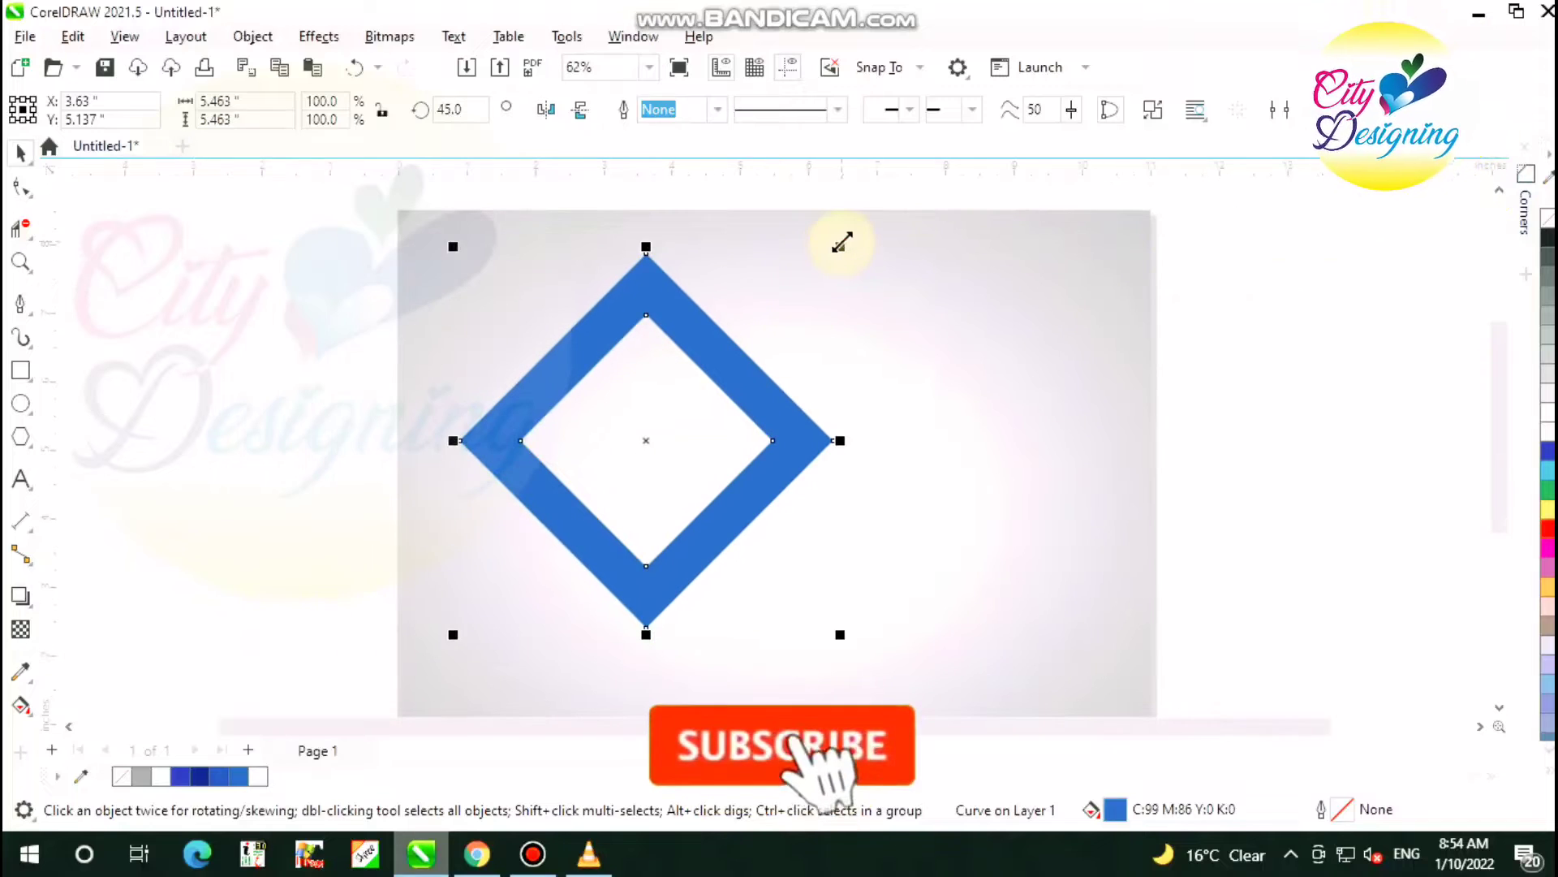
drag(838, 245, 799, 308)
scroll(699, 482, up, 1)
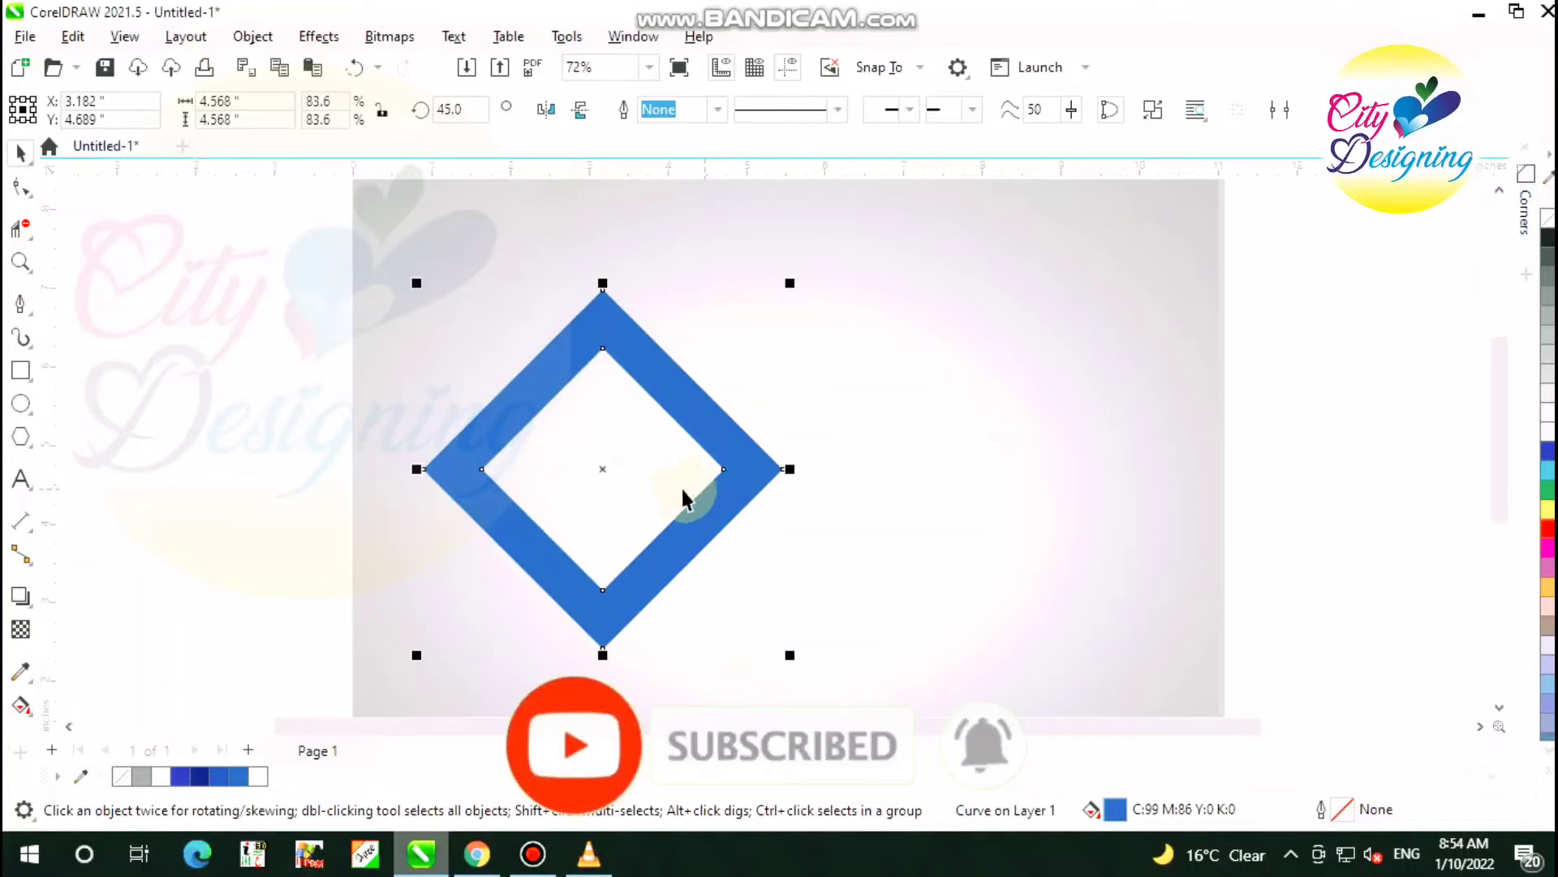
Place a copy of the blue diamond frame beside the original so they overlap horizontally, and move the pair toward the page centre
drag(600, 464, 742, 469)
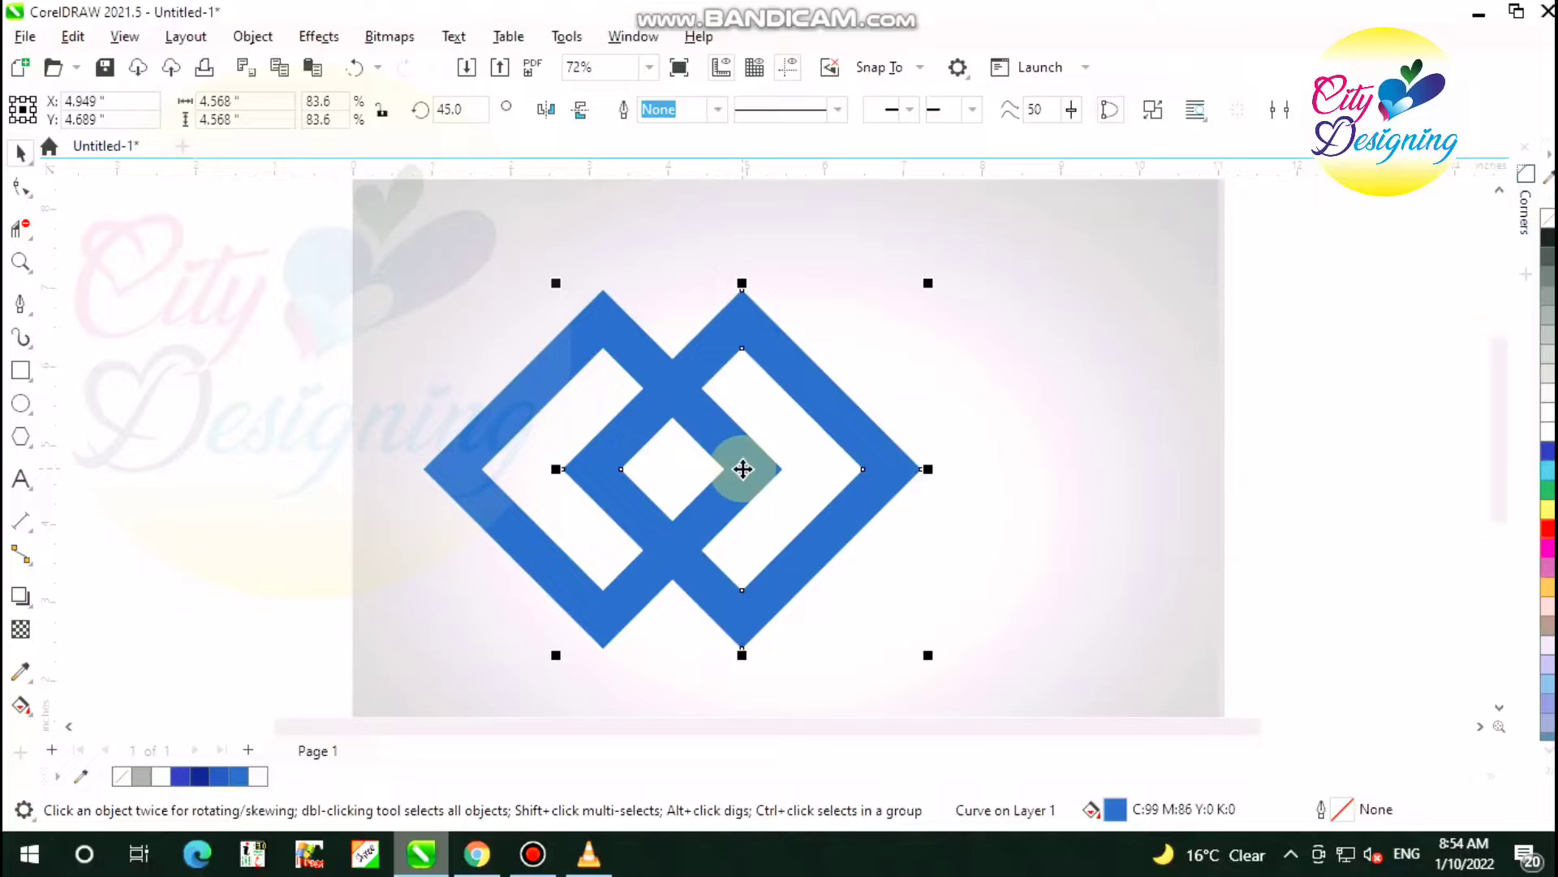
shift+click(515, 413)
scroll(668, 392, down, 1)
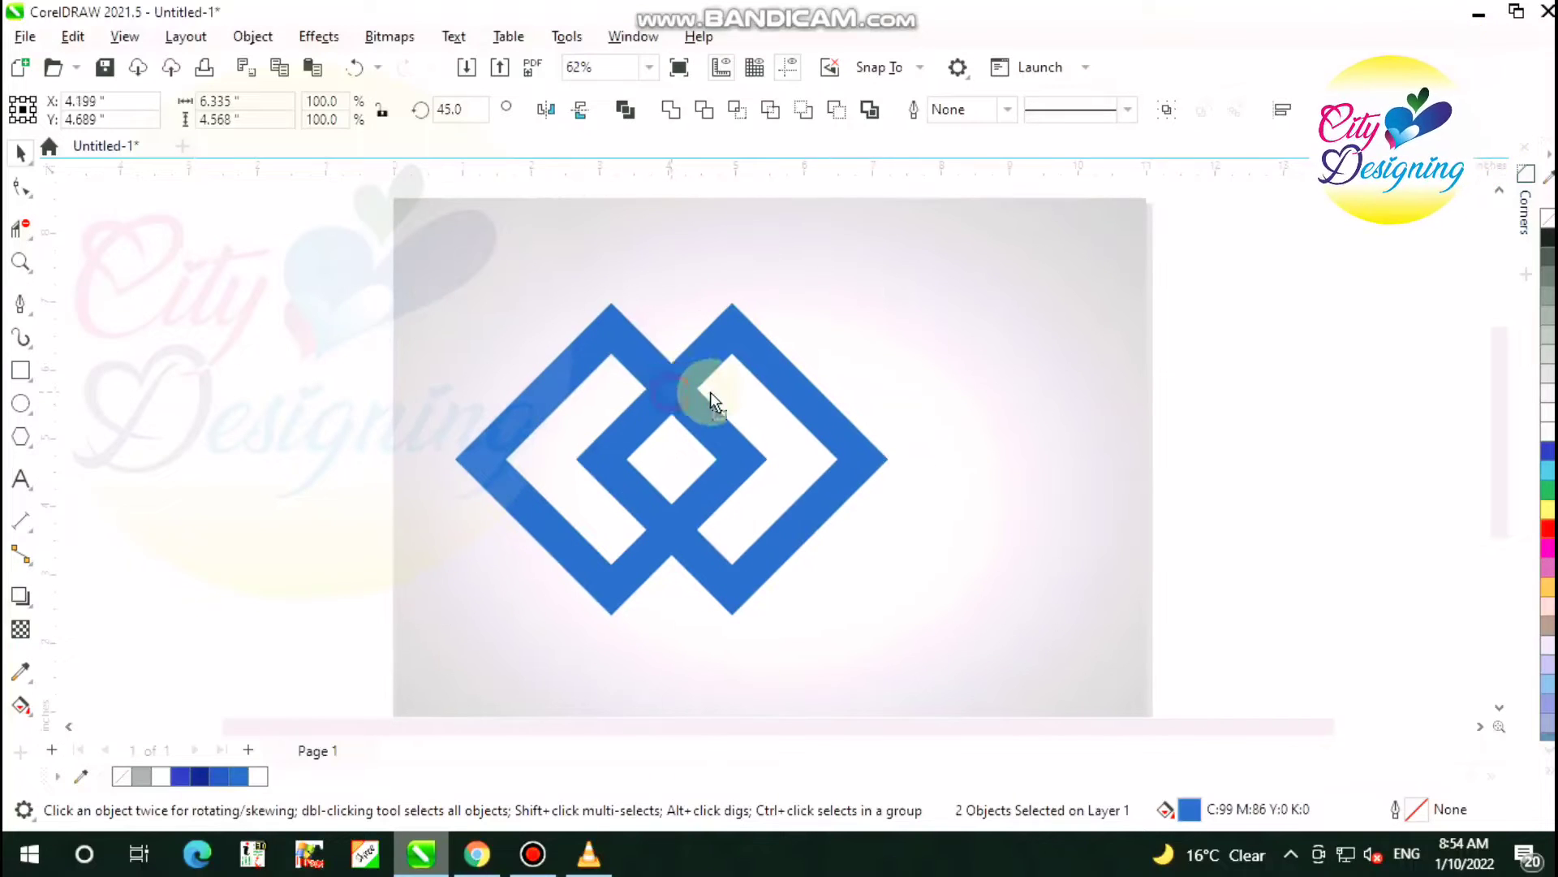
drag(710, 392, 748, 392)
scroll(714, 386, down, 1)
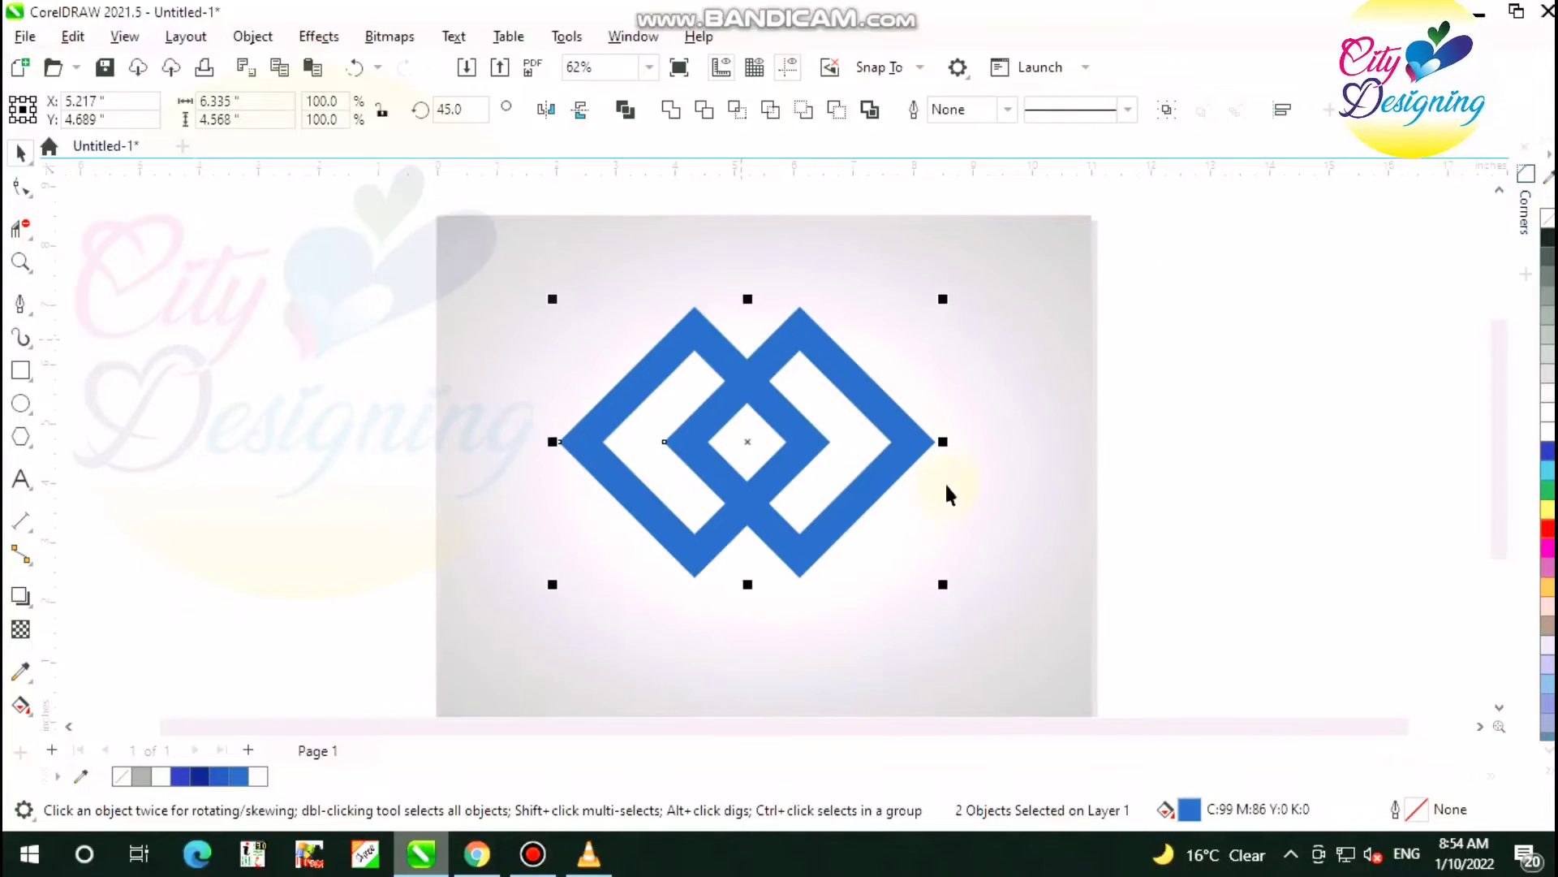
Scale the two overlapping diamond frames together to about 7.04 by 5.08 inches, and deselect them
drag(944, 584, 998, 621)
scroll(801, 400, up, 4)
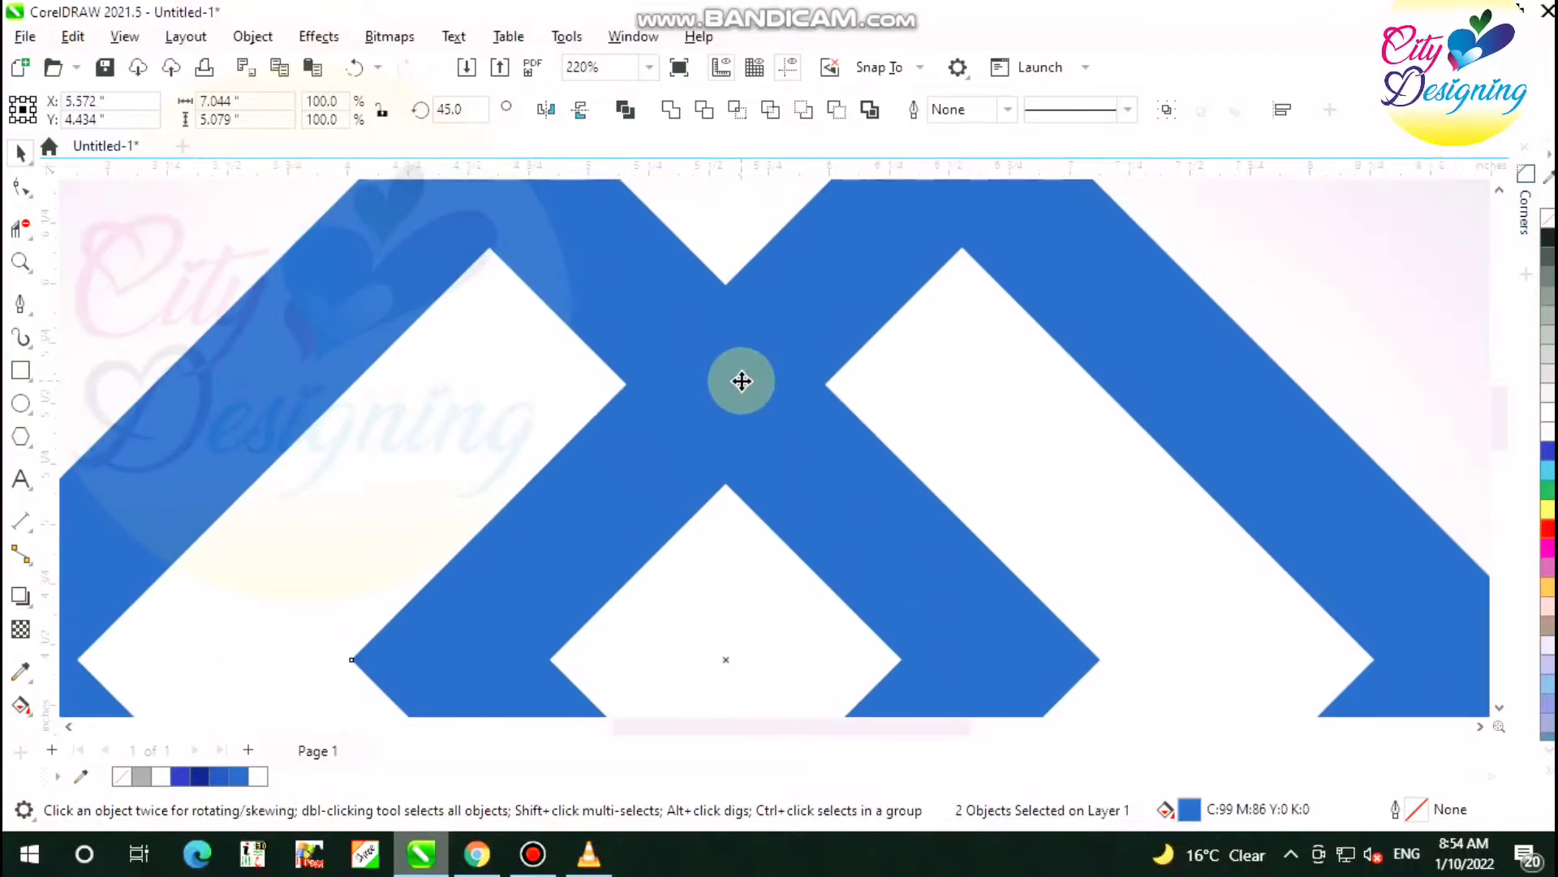
scroll(741, 379, down, 2)
scroll(603, 408, down, 1)
click(992, 350)
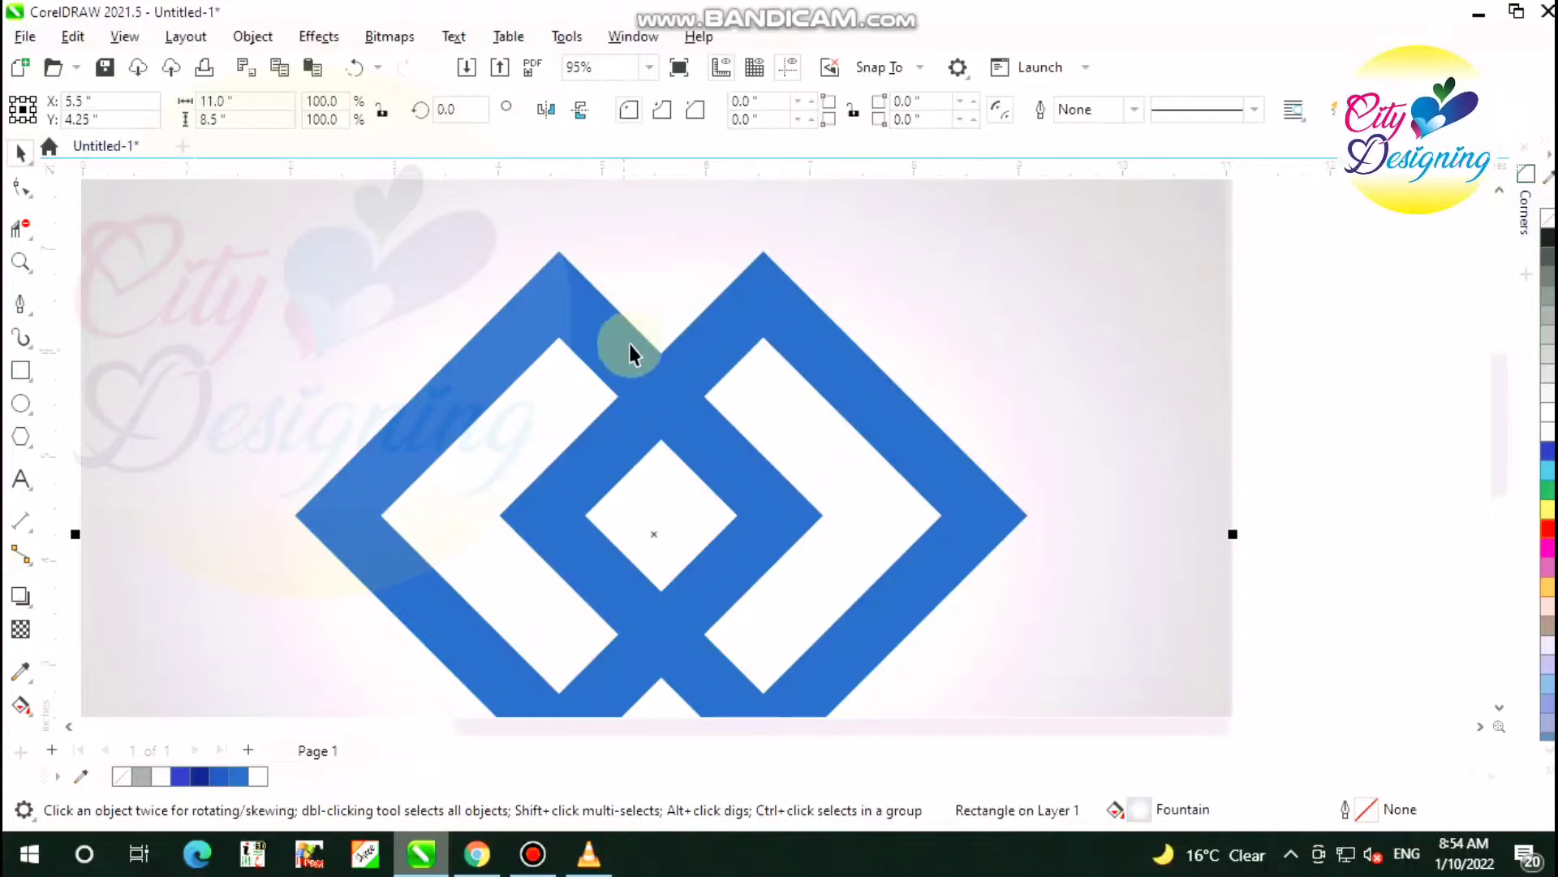
scroll(637, 345, down, 4)
click(1068, 350)
scroll(607, 367, up, 1)
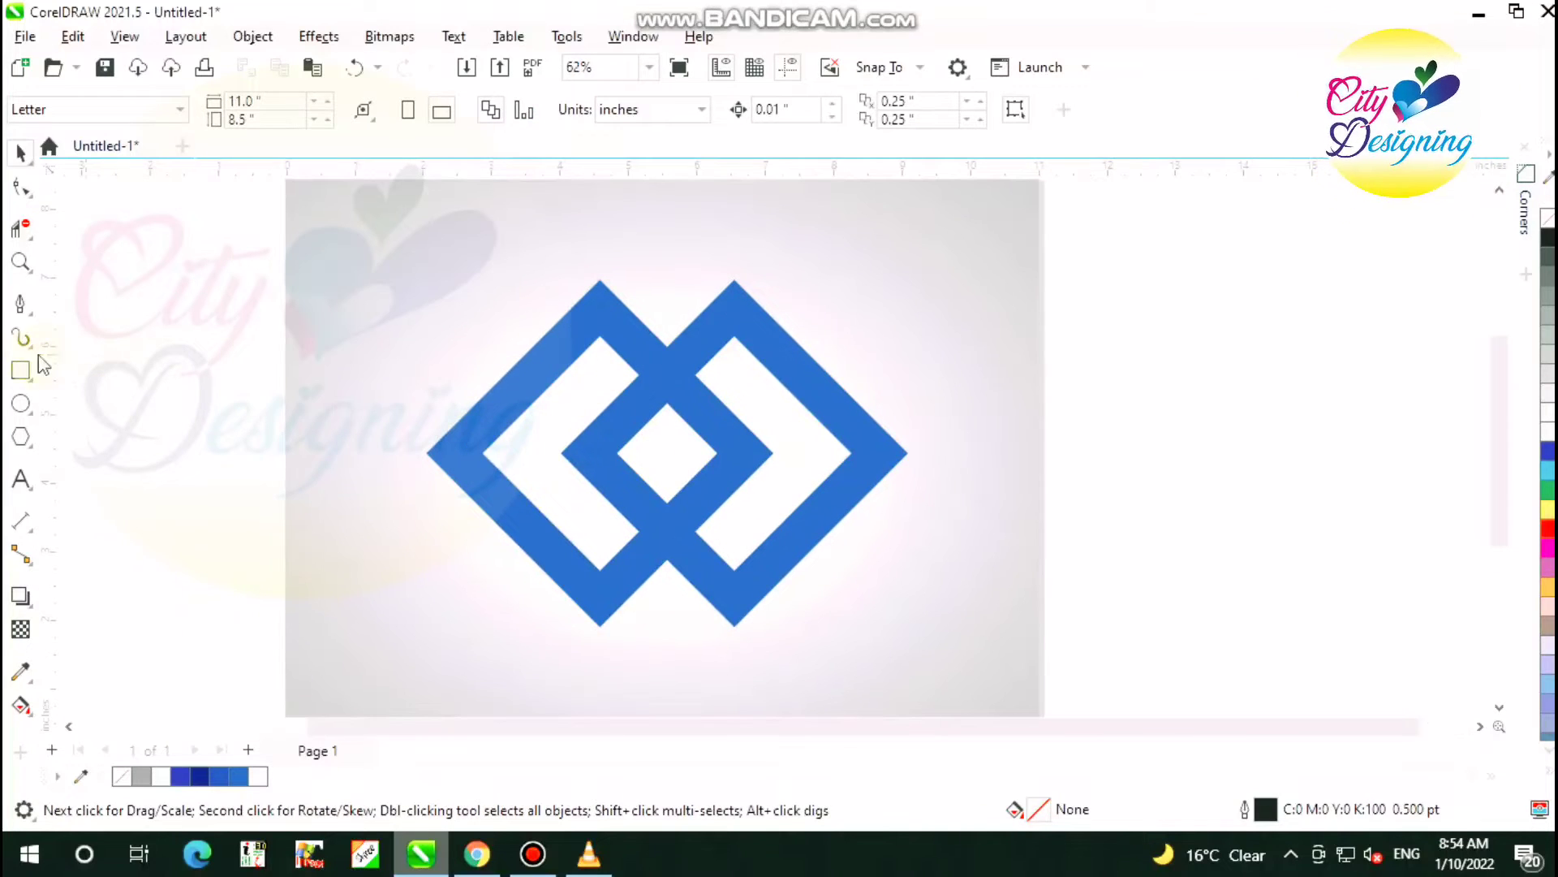
Lock the gradient background rectangle
click(361, 316)
right_click(367, 302)
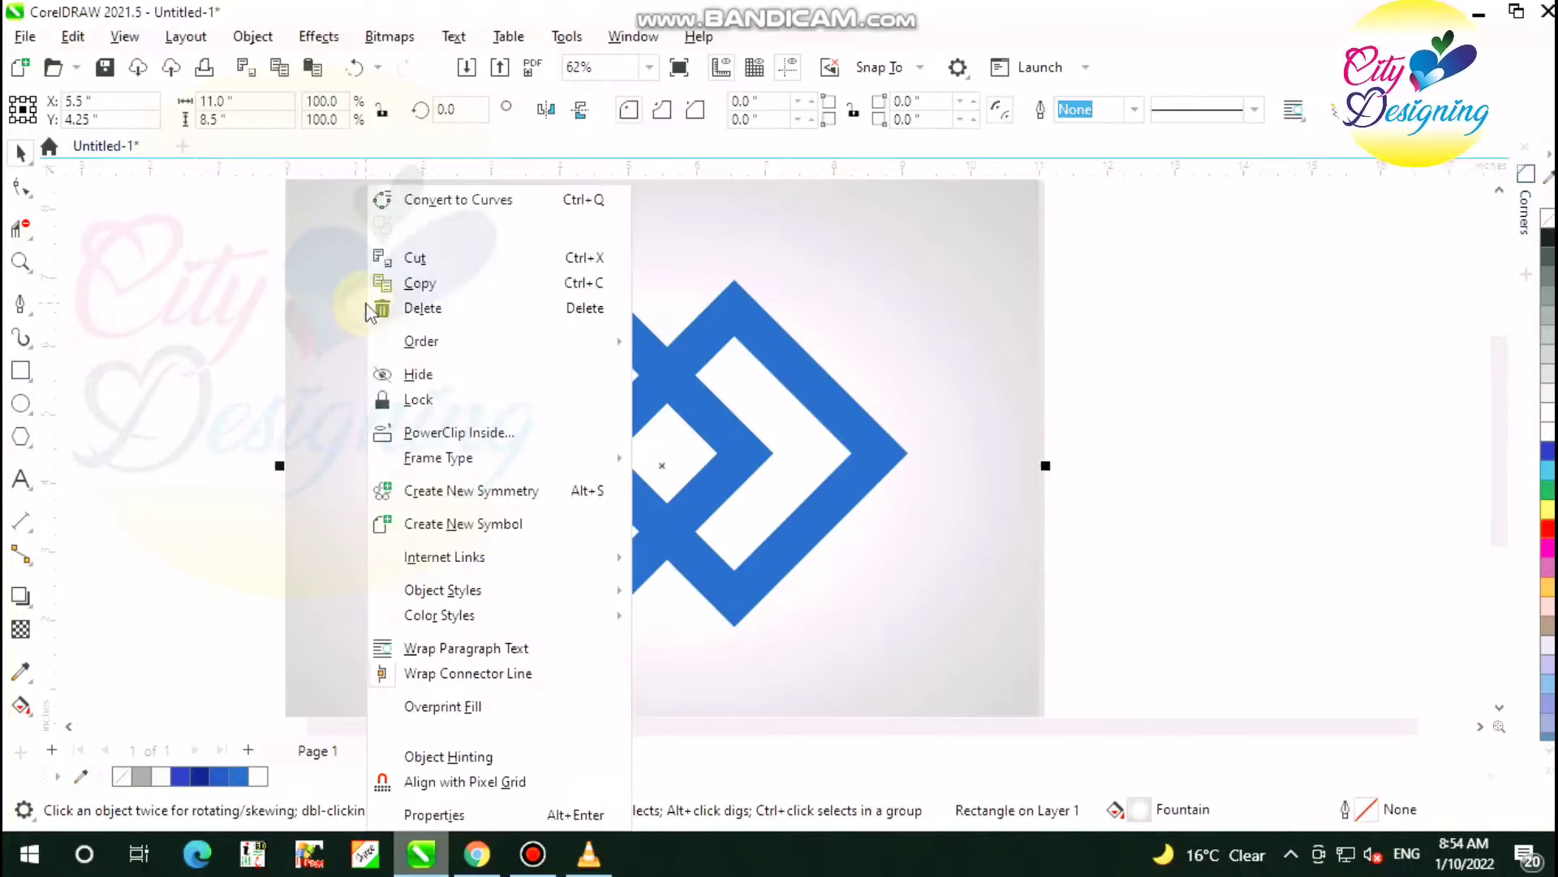
click(437, 400)
click(233, 376)
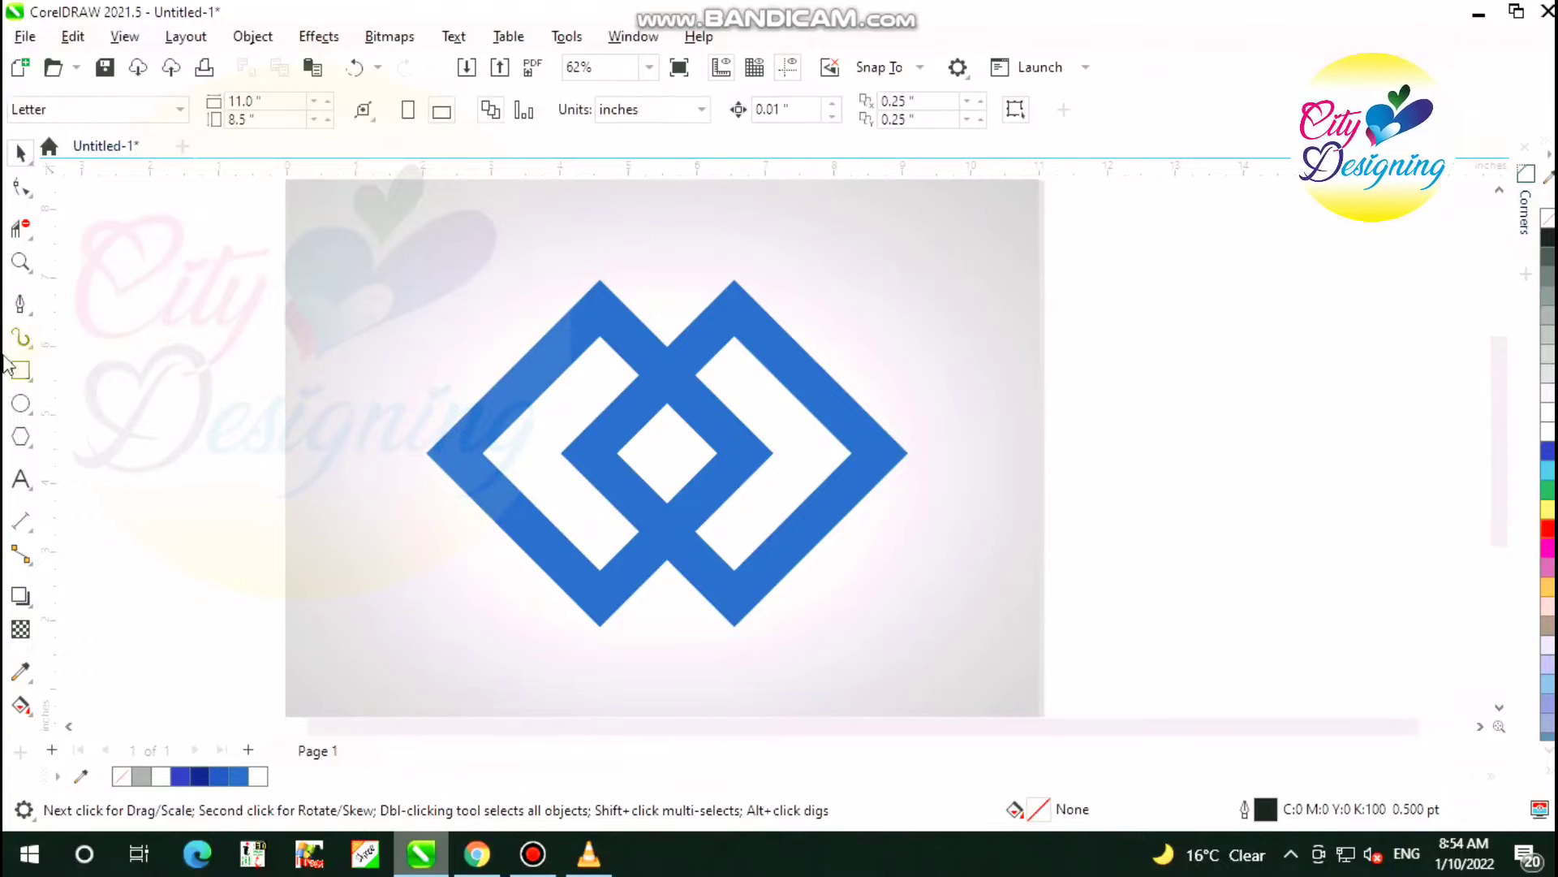
Draw a rectangle about 0.4 by 0.76 inches outside the right diamond frame, fill it with black (K 100) and remove its outline
click(20, 370)
scroll(828, 327, up, 2)
drag(820, 277, 848, 313)
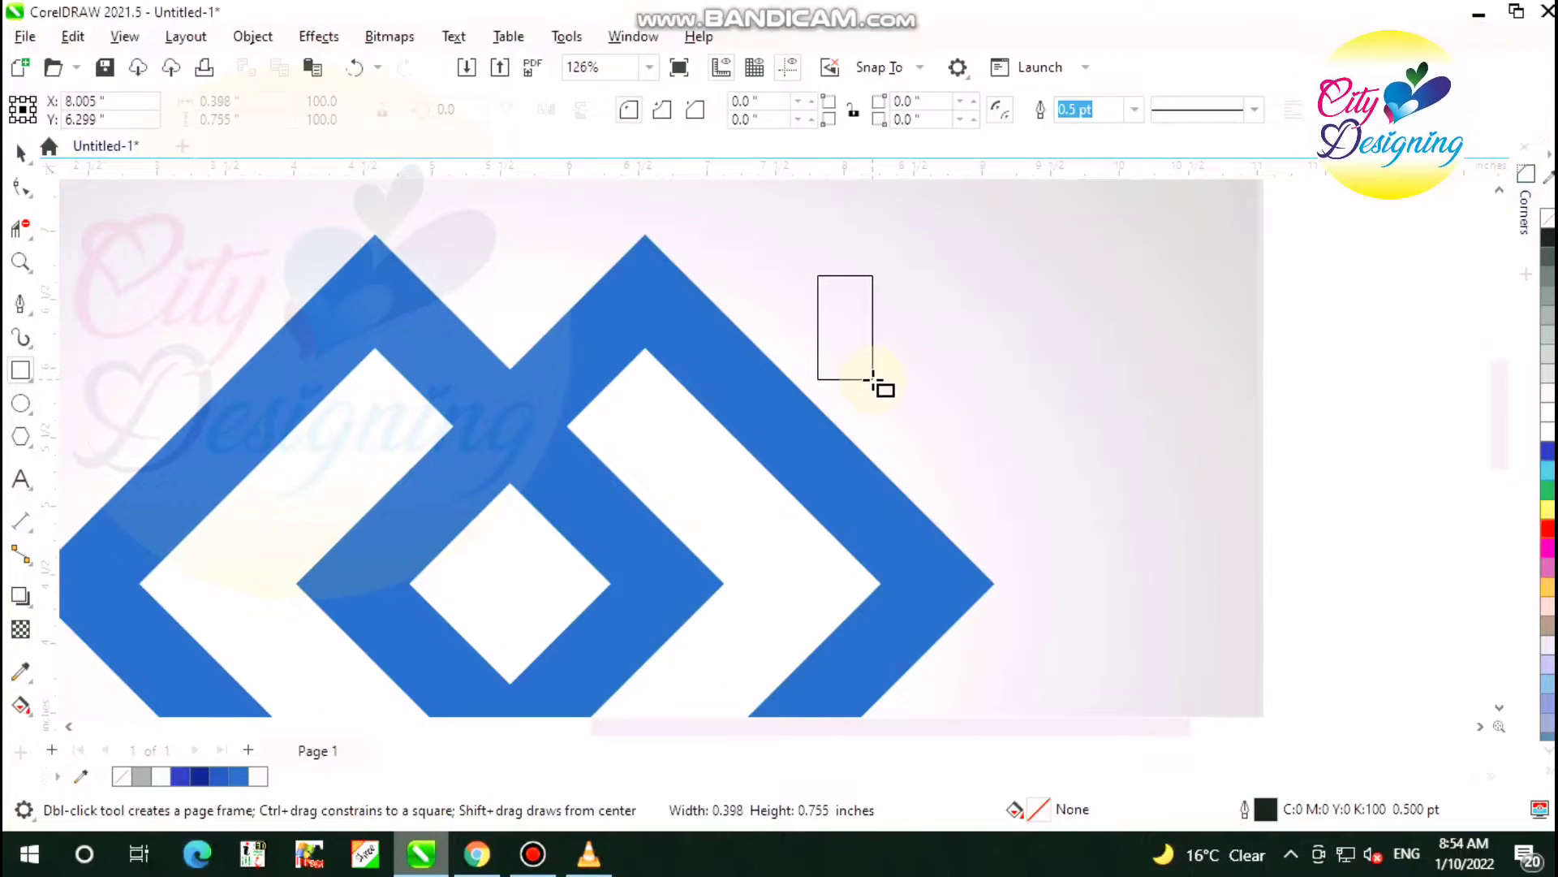
drag(874, 380, 873, 379)
click(25, 158)
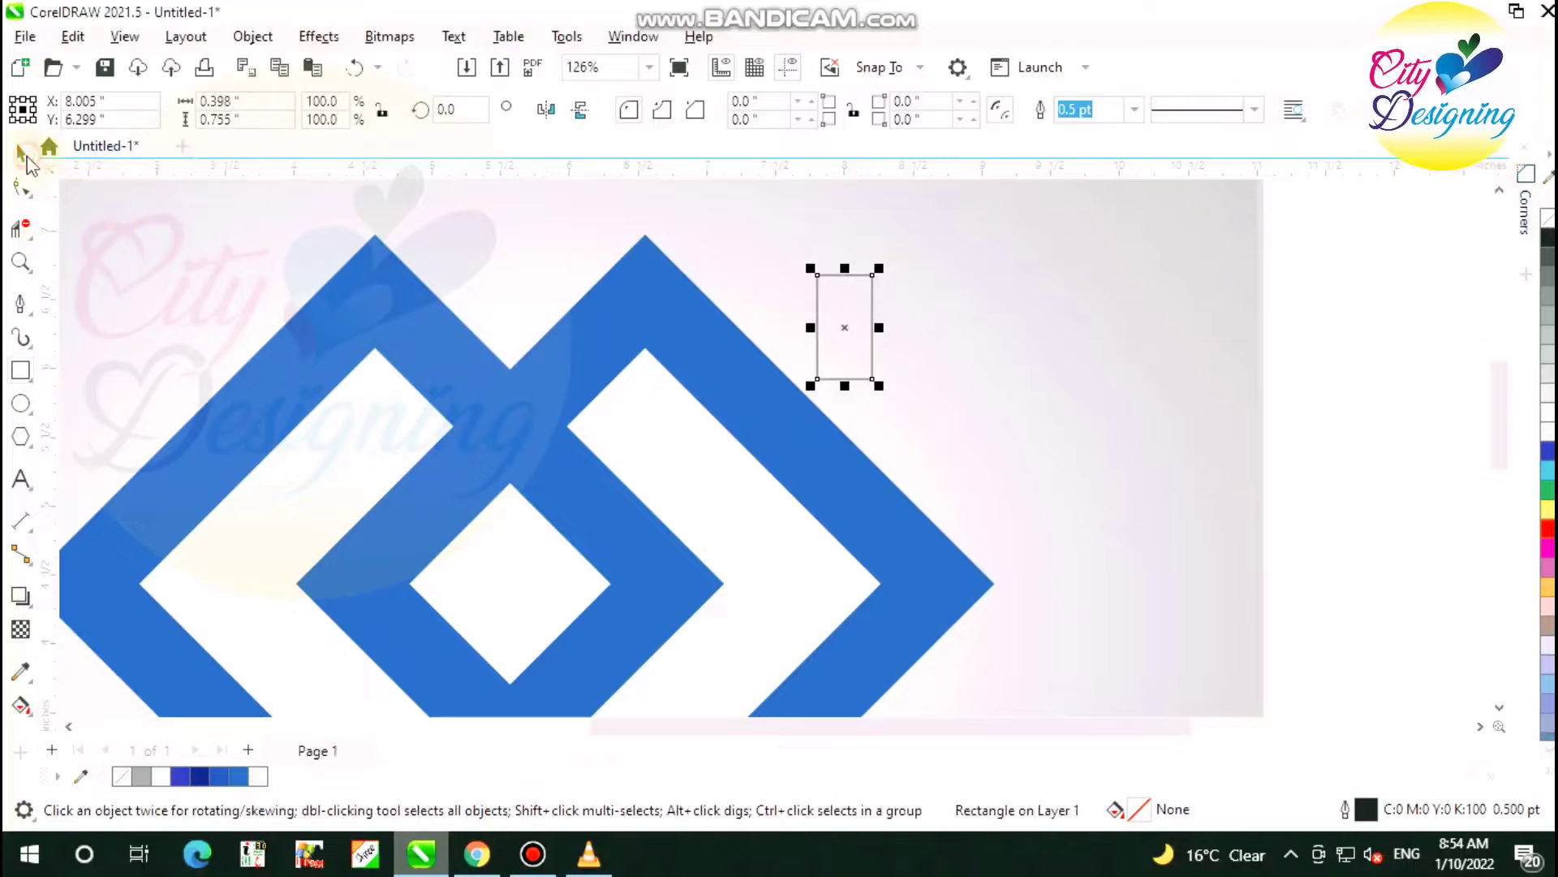
click(1548, 247)
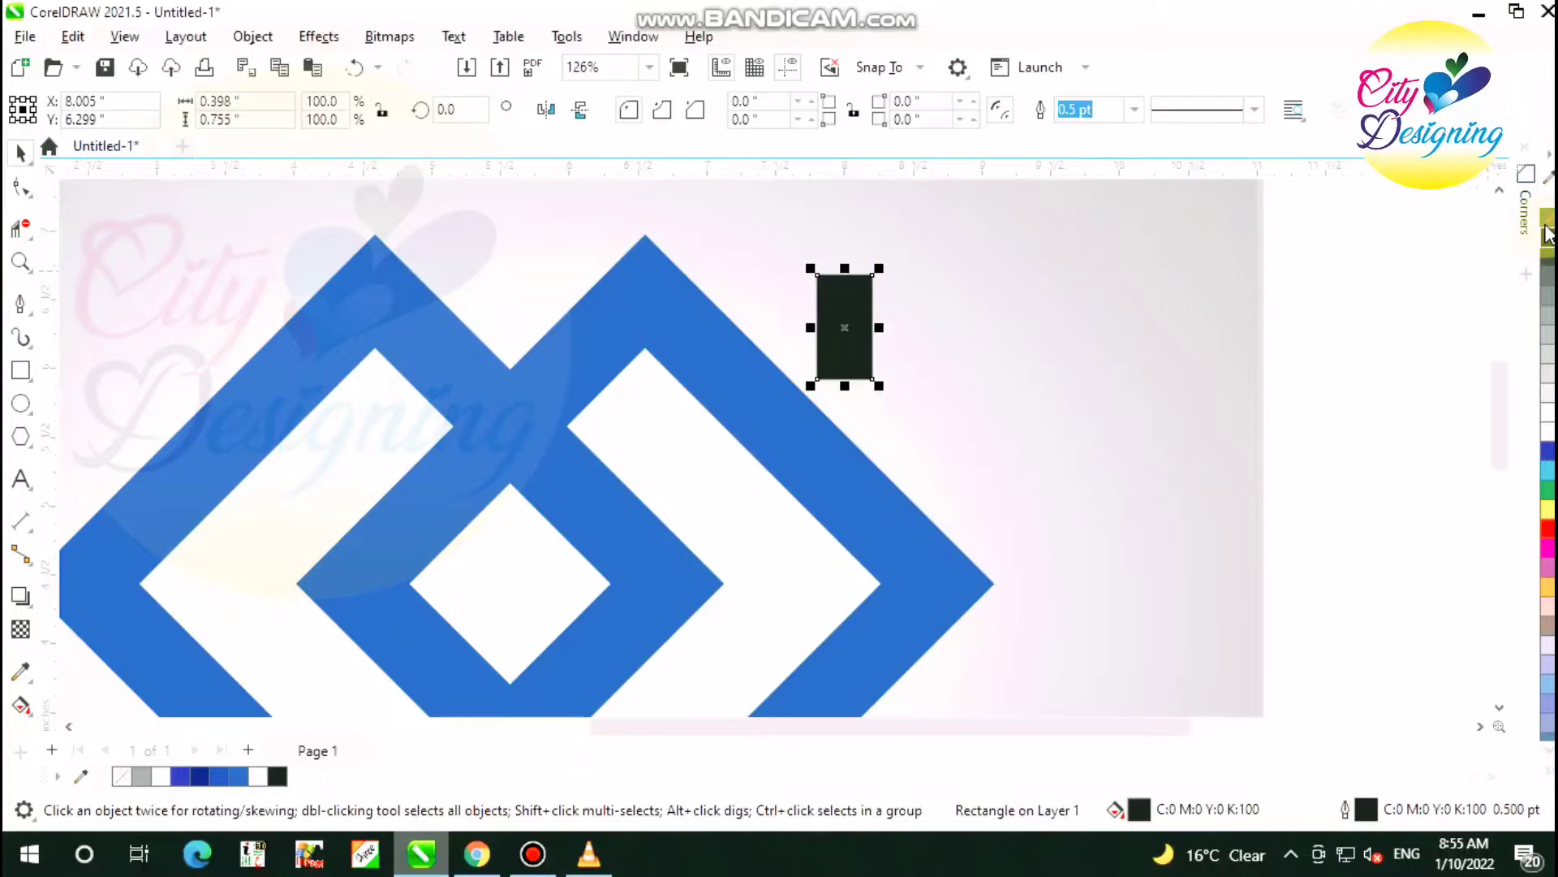
right_click(1547, 234)
scroll(836, 324, up, 2)
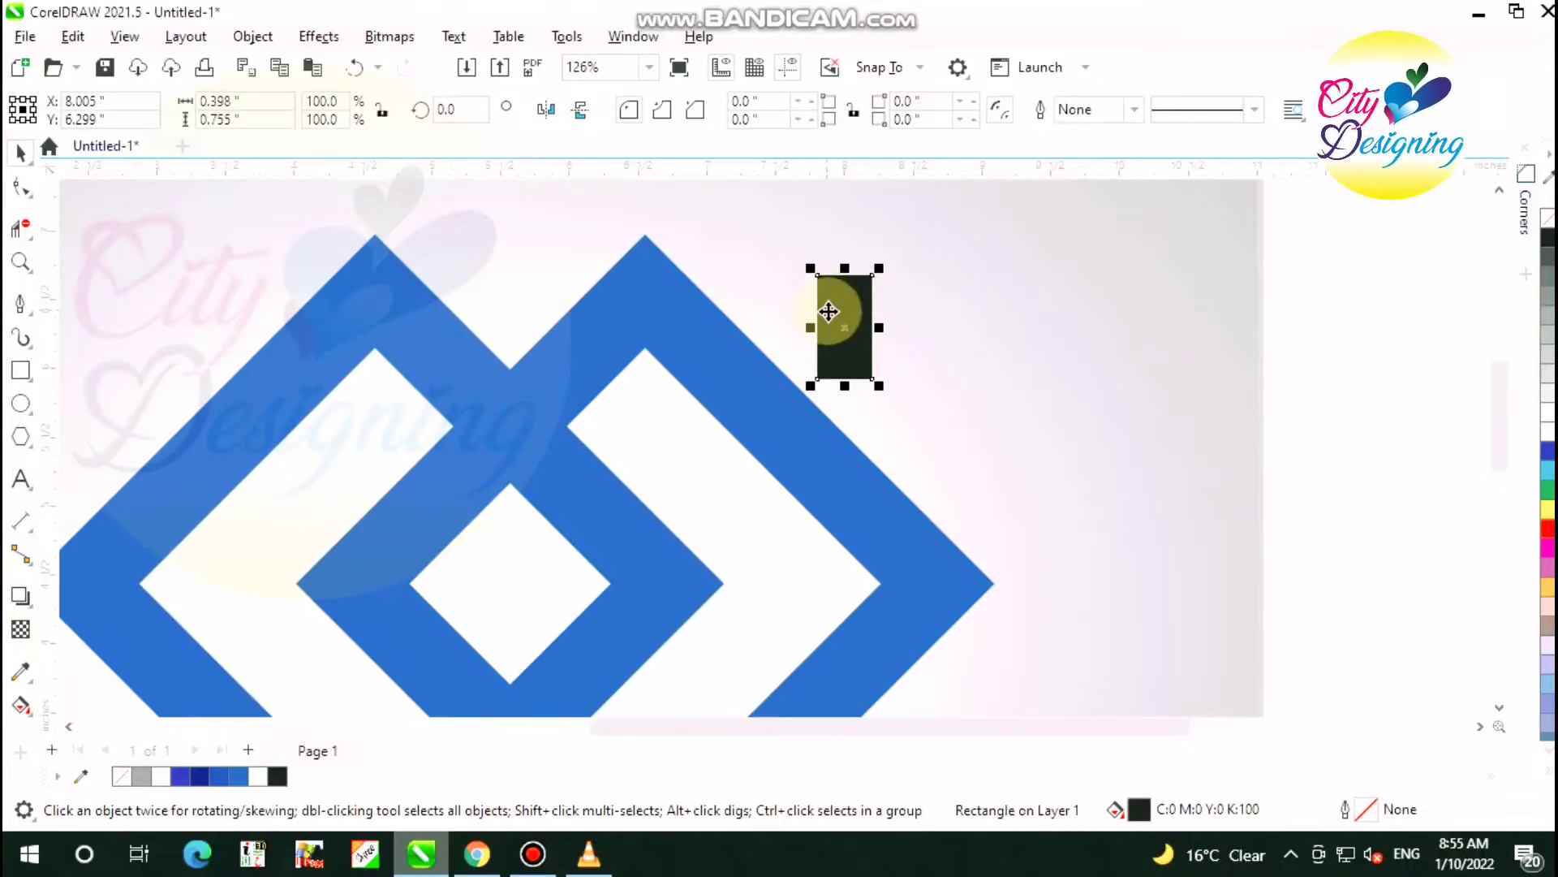
Move the black rectangle against the left frame's inner corner beside the upper crossing, and scale it to about 0.42 by 0.8 inches
drag(836, 303, 435, 421)
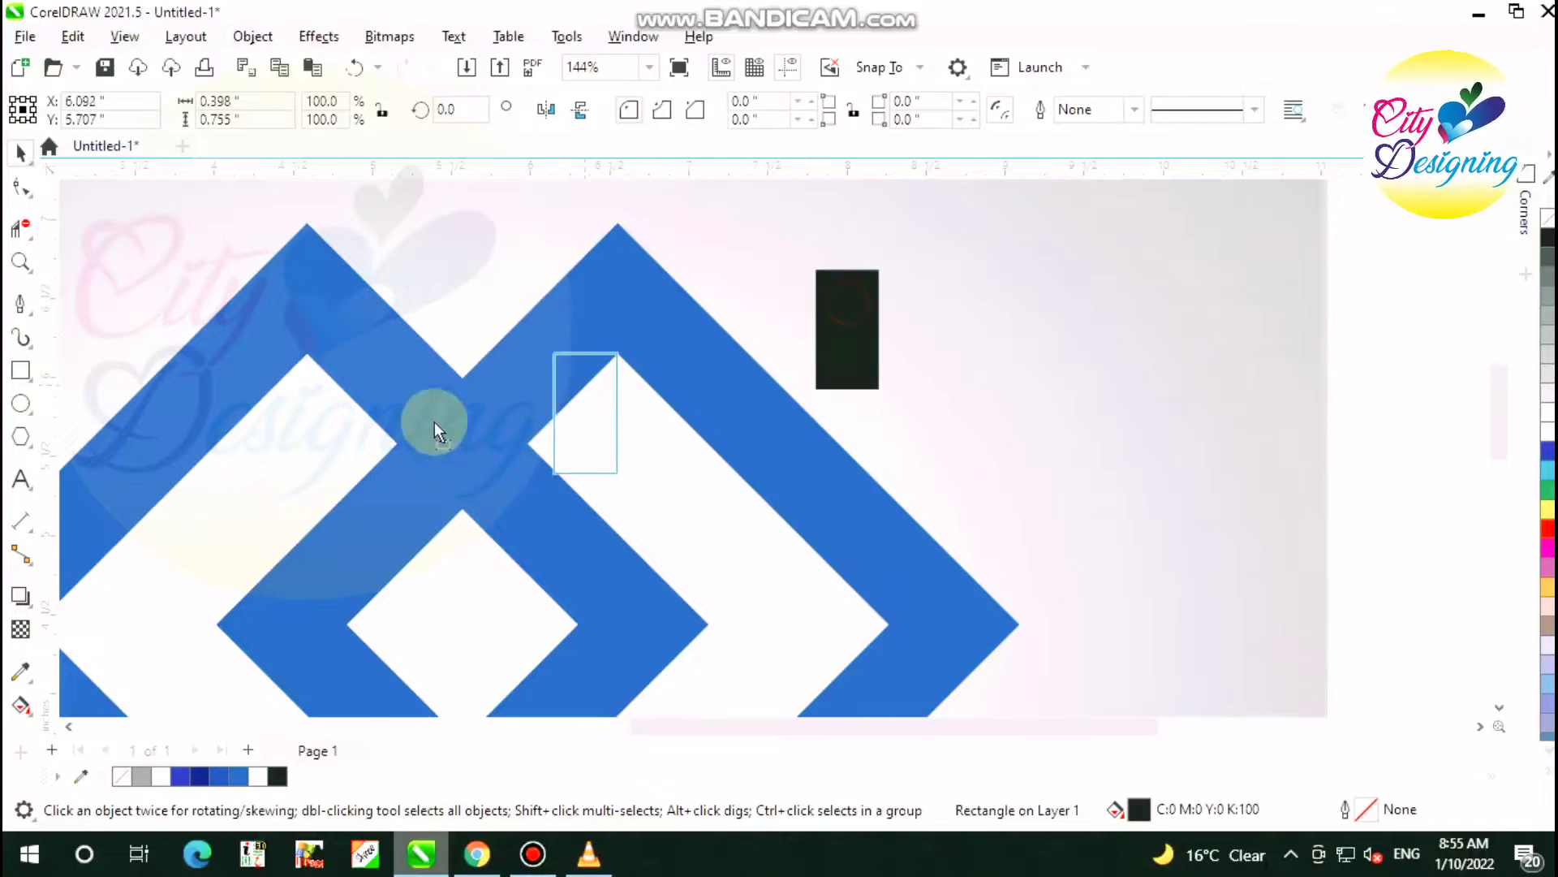
drag(391, 485, 362, 494)
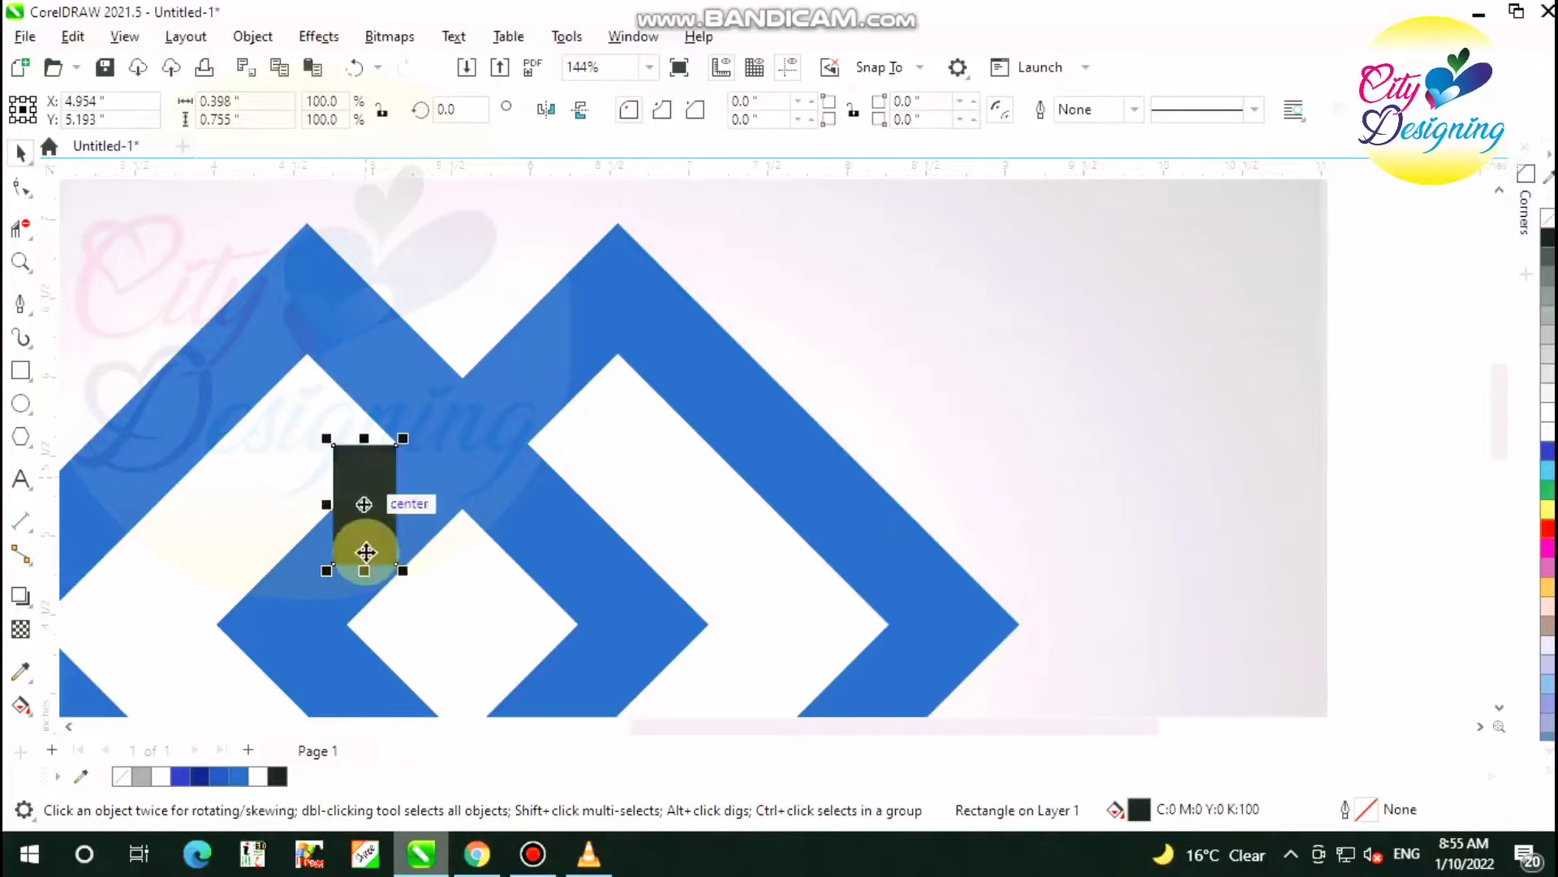
scroll(365, 516, up, 4)
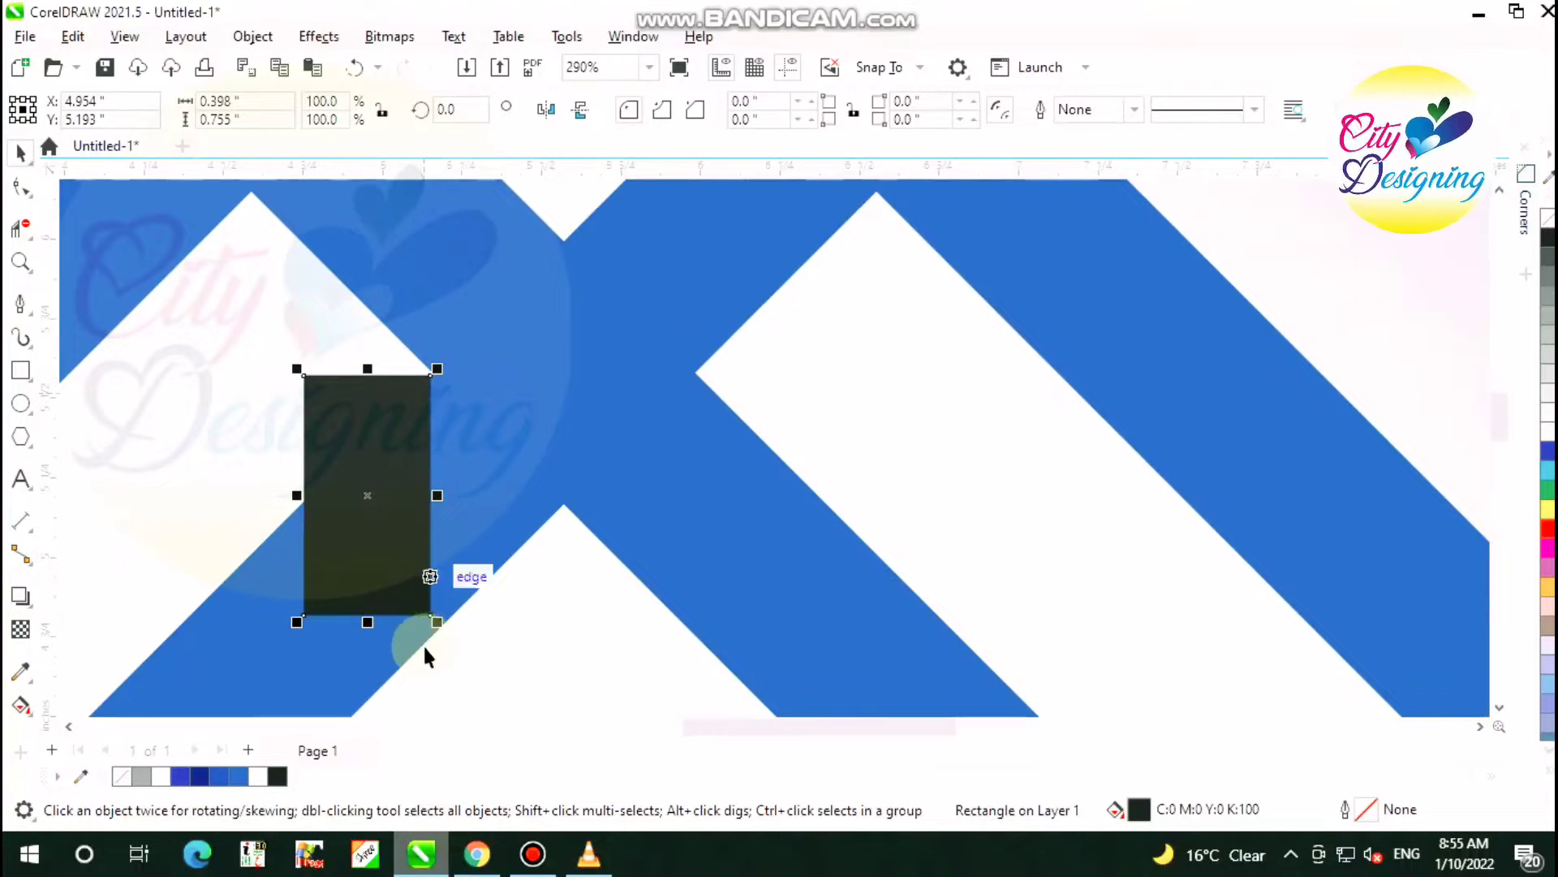
scroll(435, 598, up, 4)
scroll(435, 599, up, 4)
drag(451, 611, 469, 635)
scroll(438, 642, up, 10)
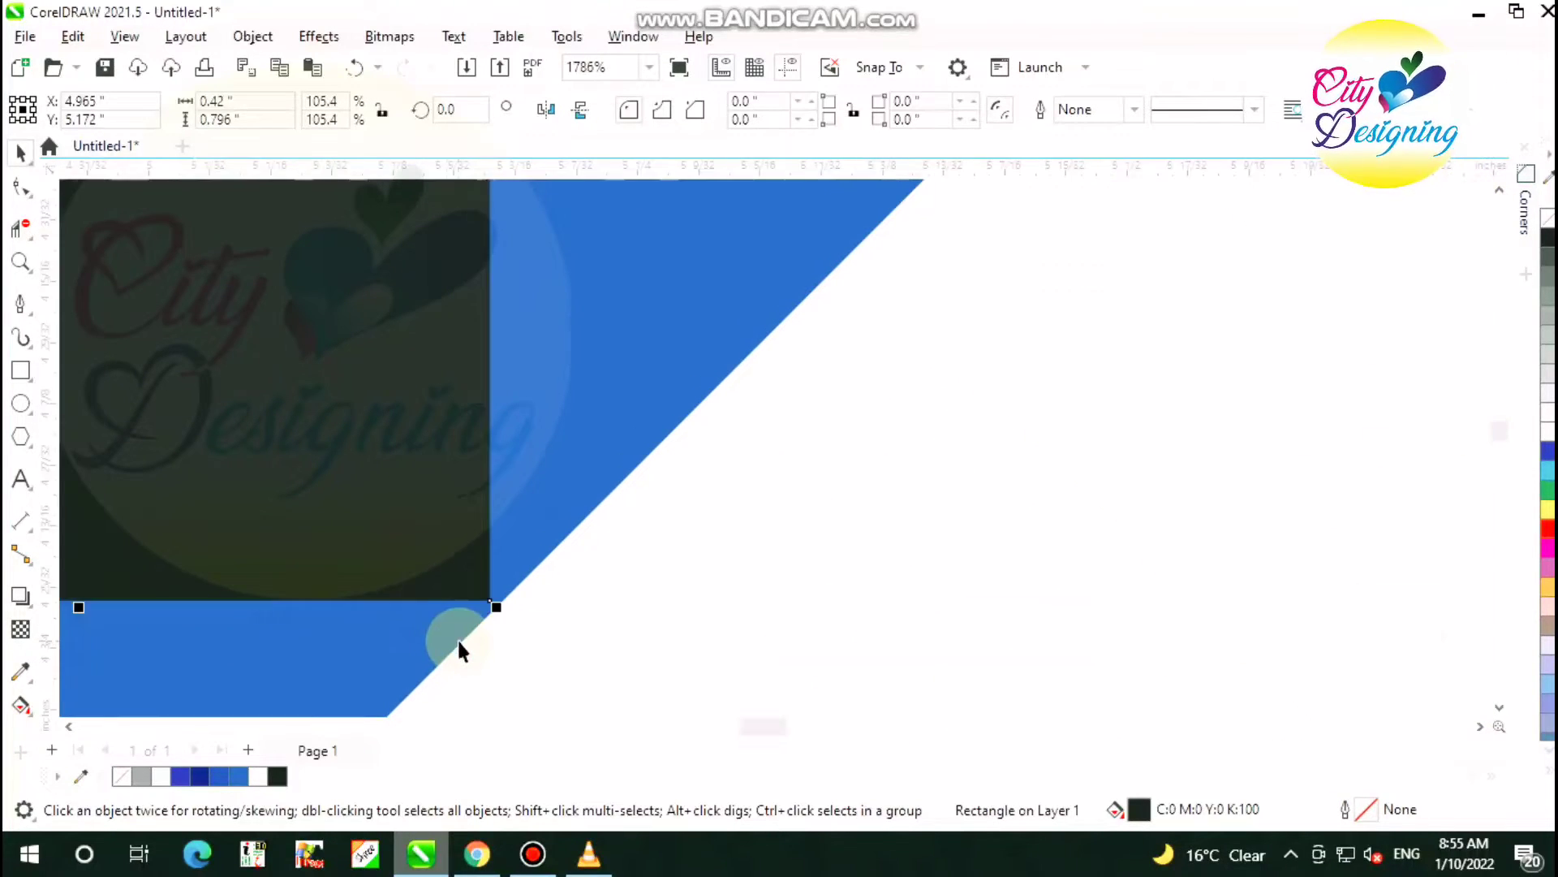
drag(494, 539, 517, 572)
scroll(536, 588, down, 10)
scroll(700, 535, down, 3)
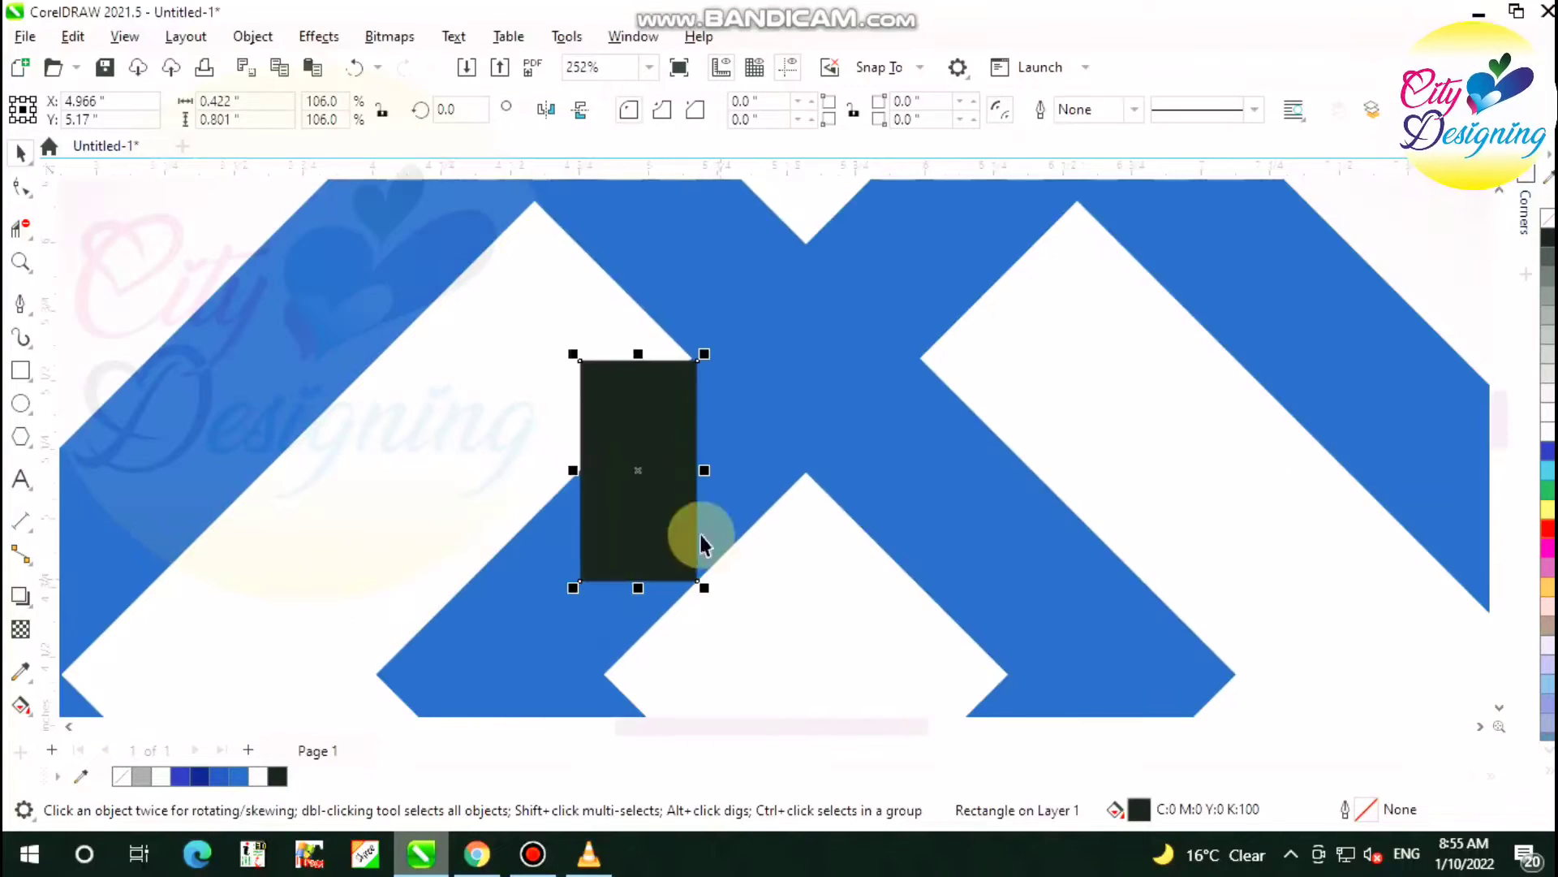
Shift the black rectangle slightly left to align with the inner corner, and stretch it downward to about 0.825 inches high
scroll(715, 341, up, 7)
drag(718, 467, 641, 470)
scroll(679, 374, down, 6)
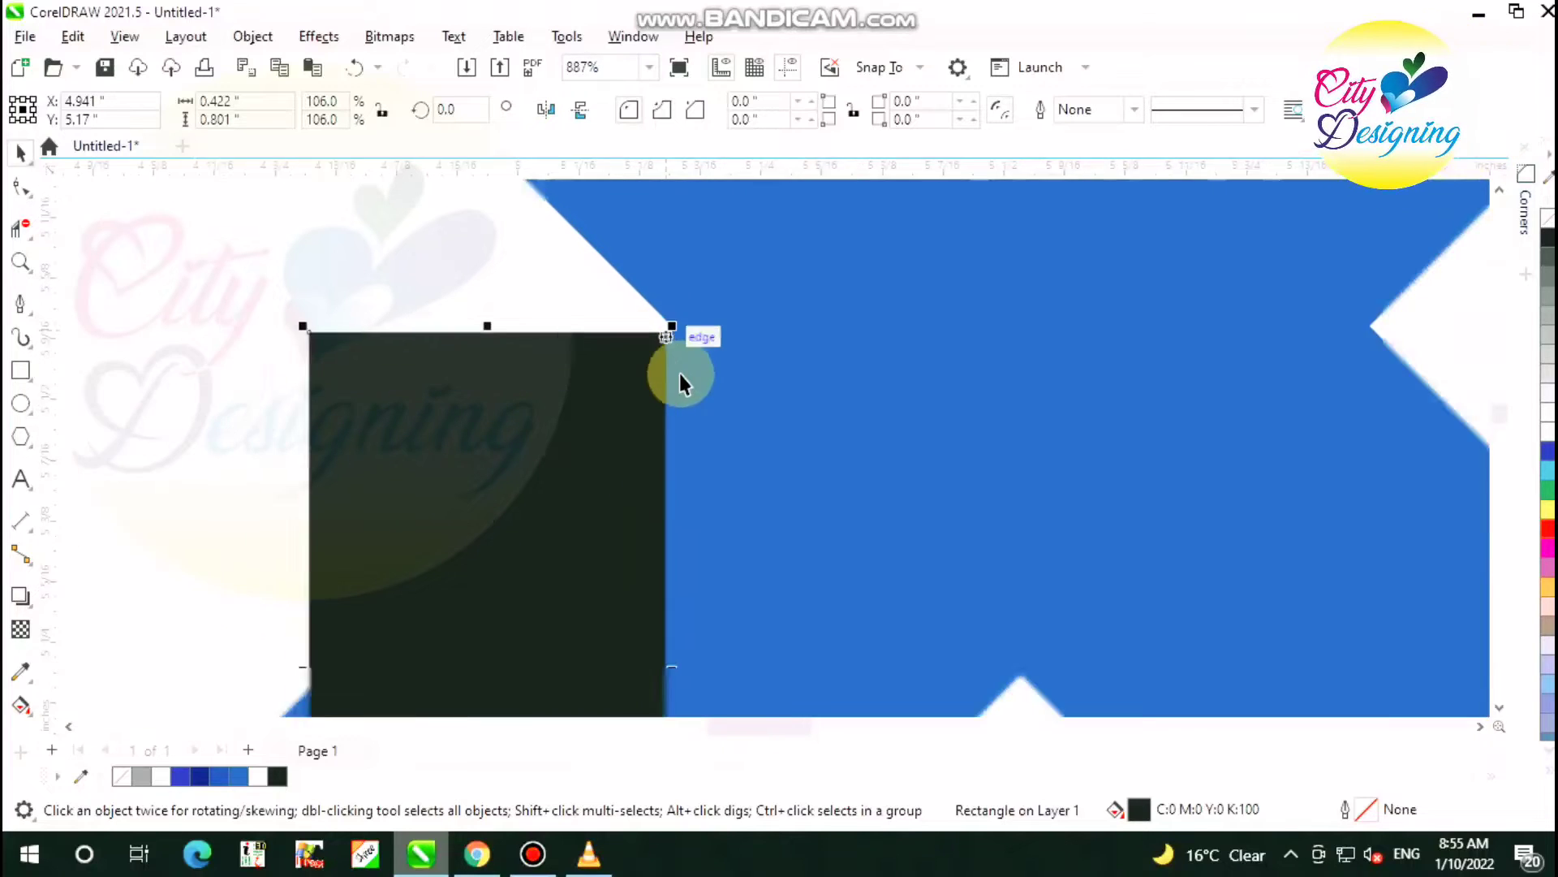
scroll(649, 601, up, 4)
scroll(603, 553, up, 2)
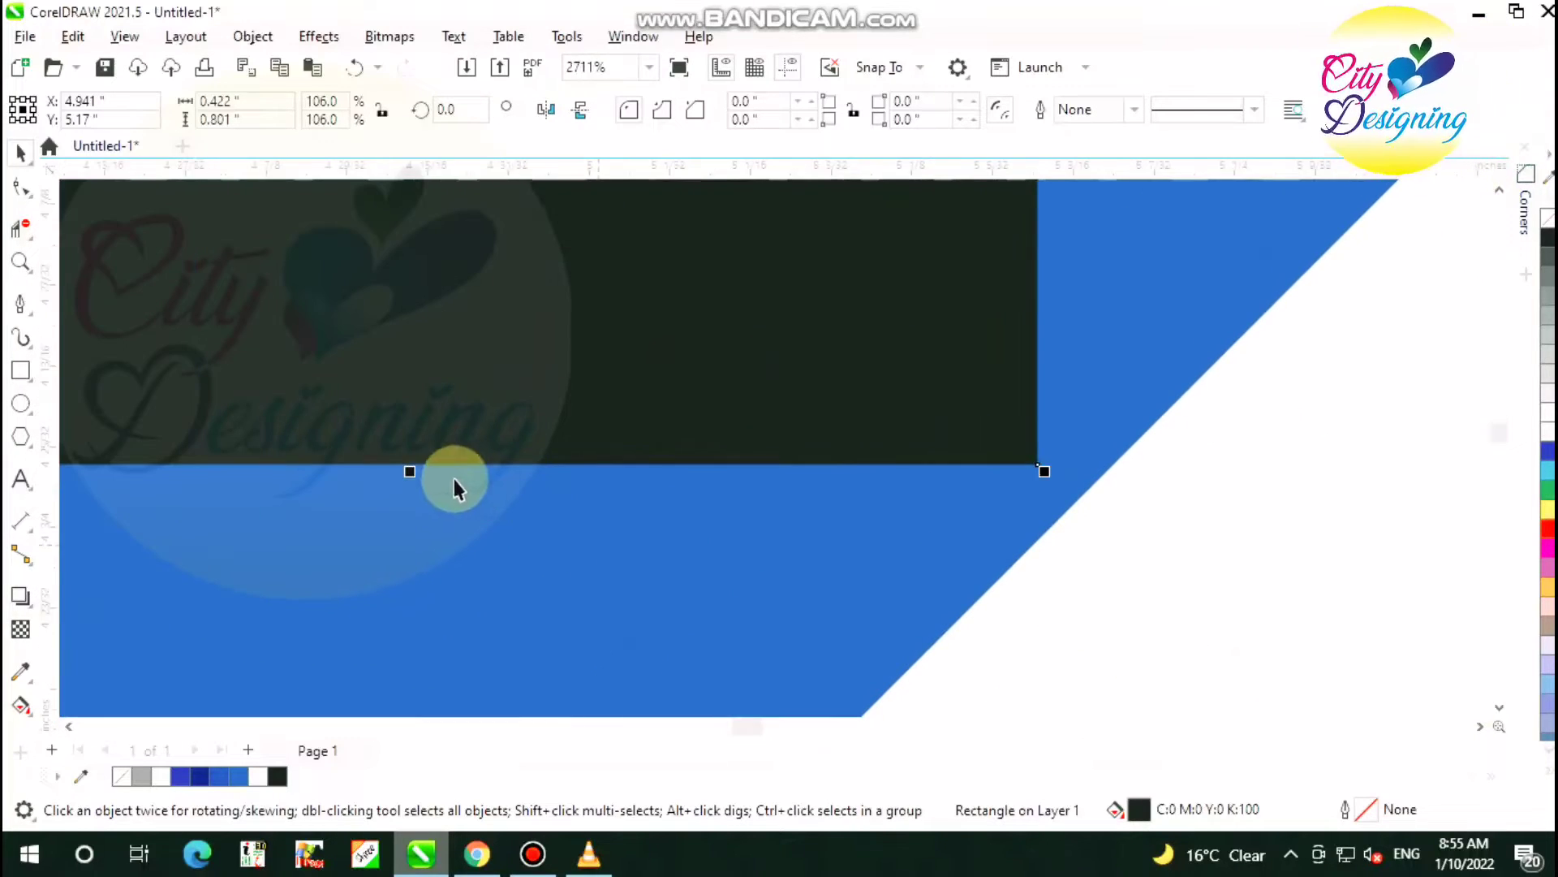
drag(412, 469, 425, 544)
scroll(557, 598, down, 4)
scroll(609, 330, down, 3)
Rotate the black rectangle by 45 degrees
scroll(609, 316, up, 4)
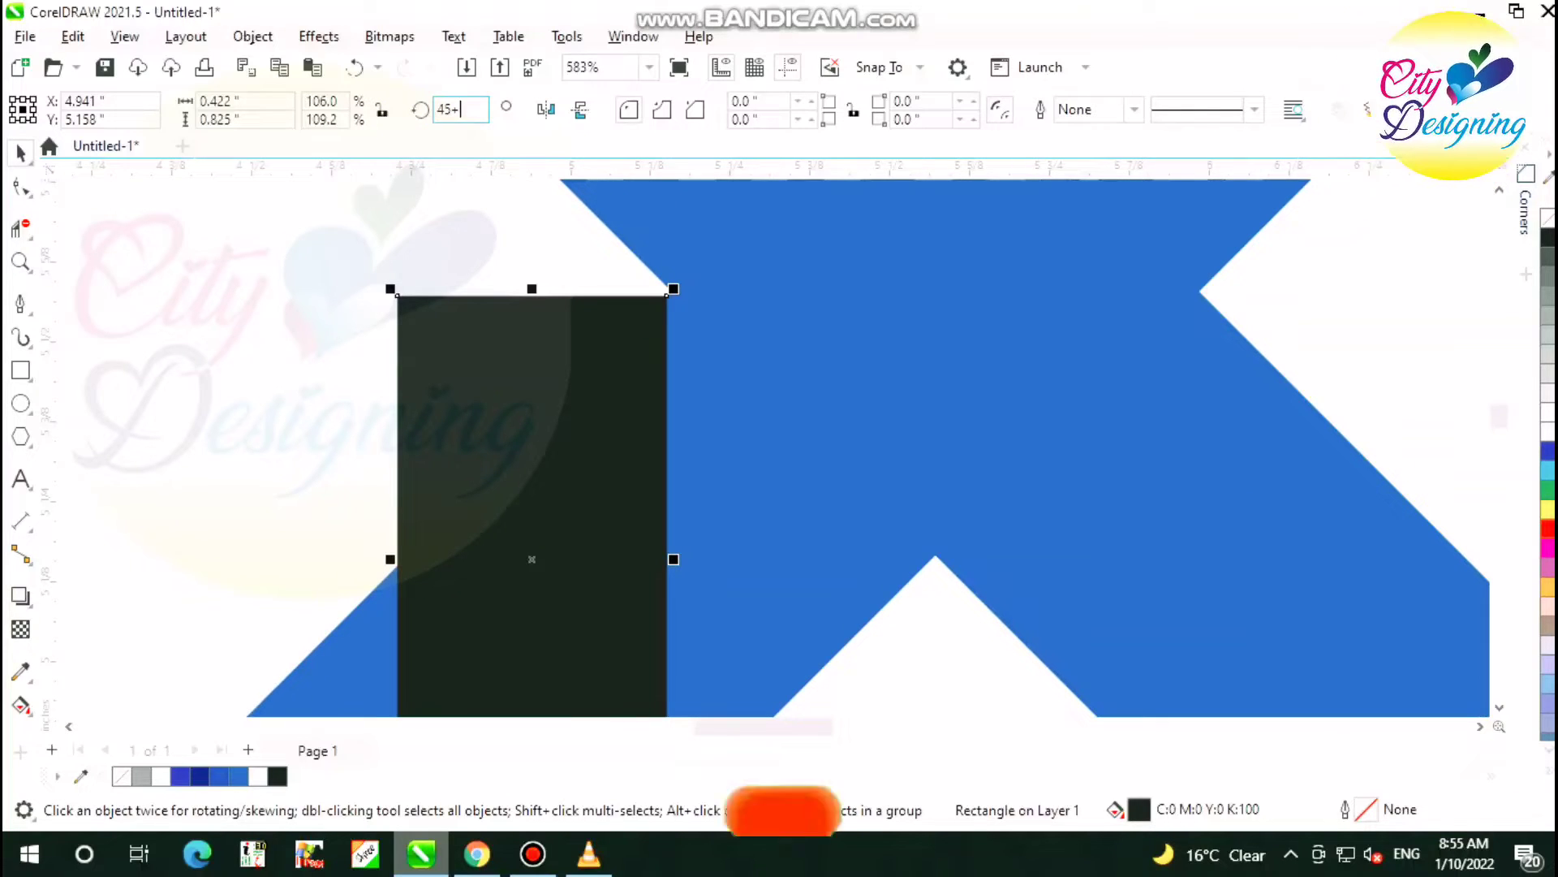
key(Return)
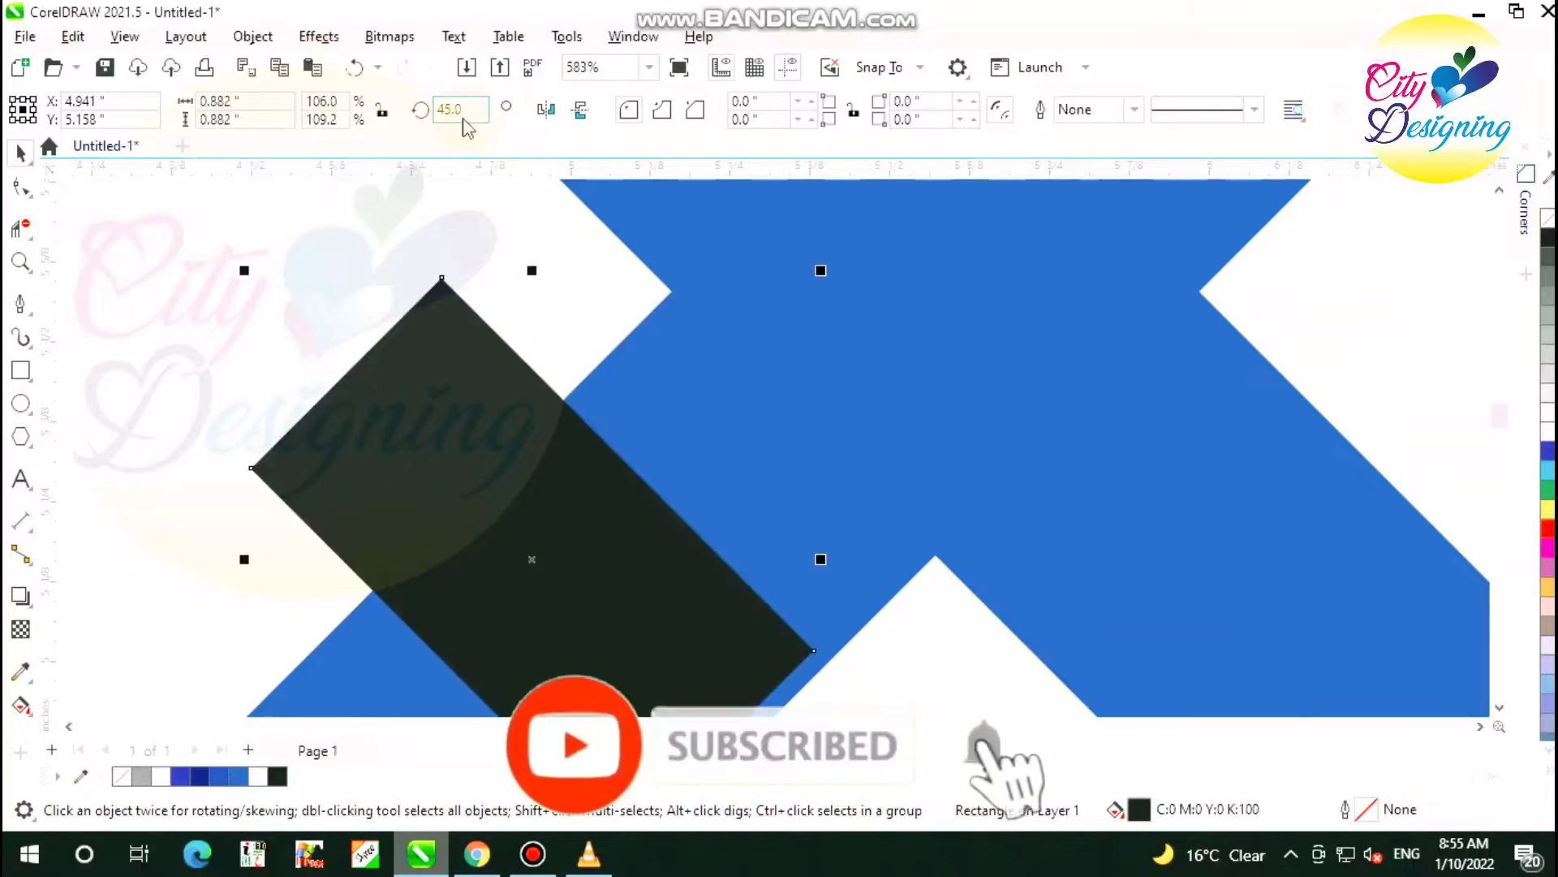
scroll(381, 345, down, 4)
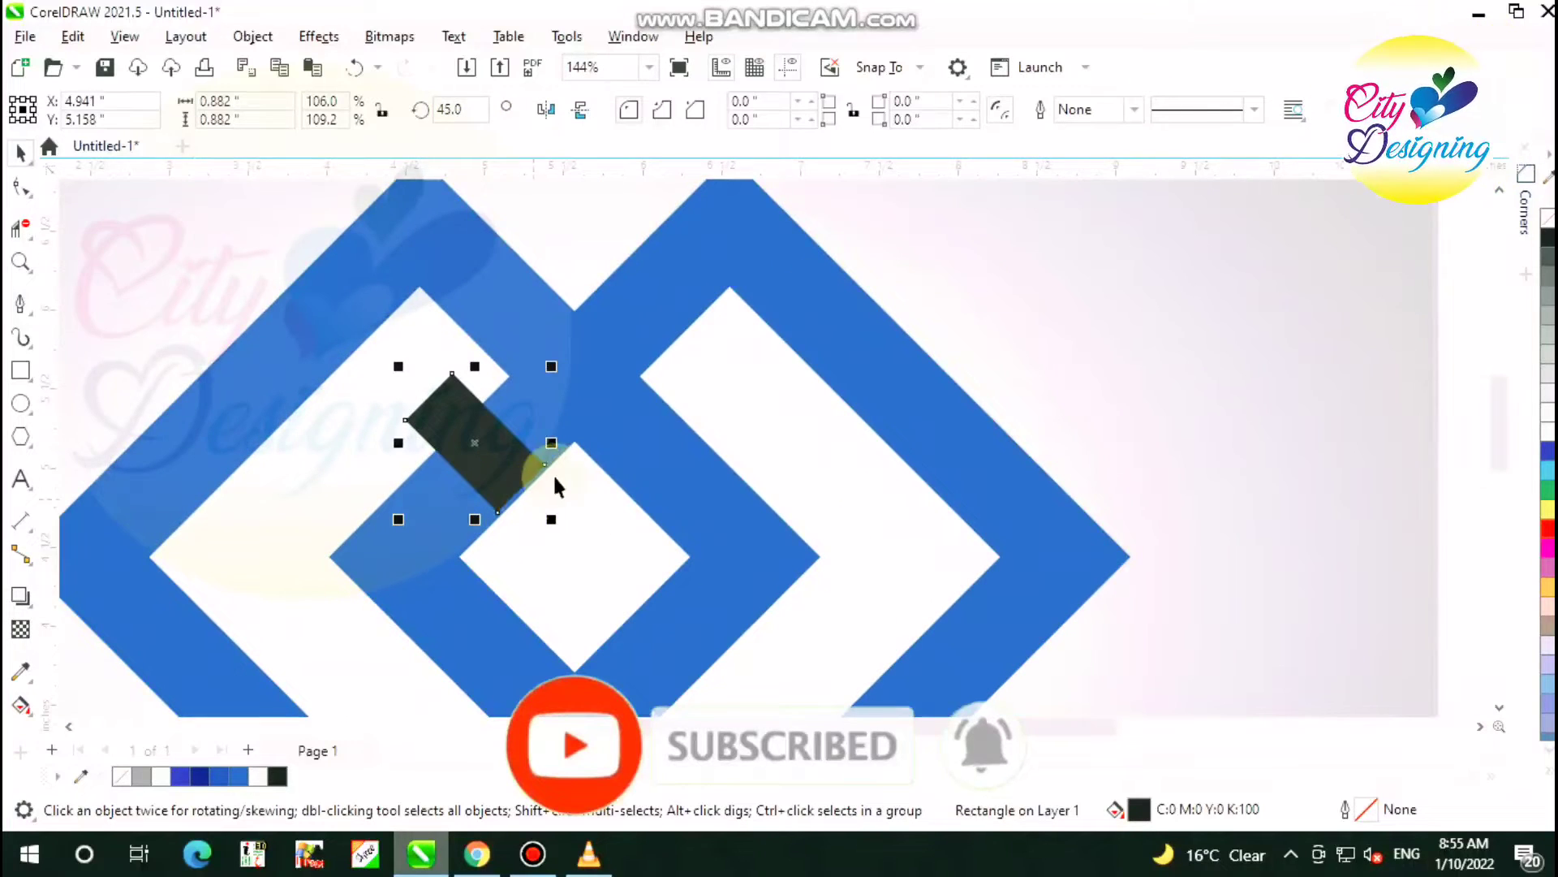
Move the rotated black rectangle onto the right side of the upper crossing, with its top corner exactly on the right frame's inner corner
scroll(452, 433, up, 4)
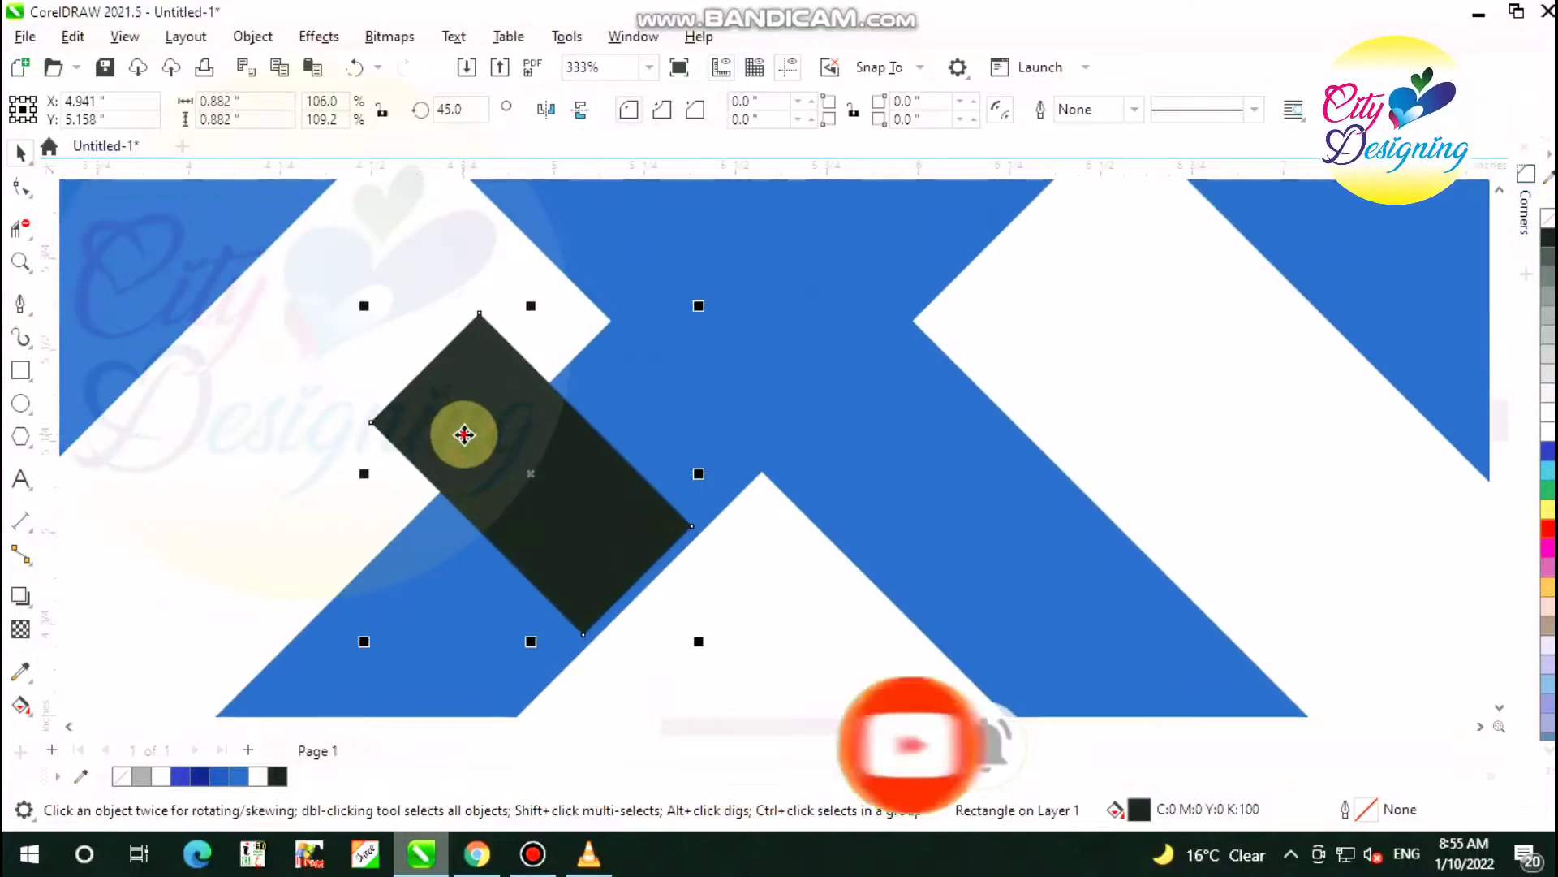
drag(464, 434, 893, 486)
scroll(922, 338, up, 4)
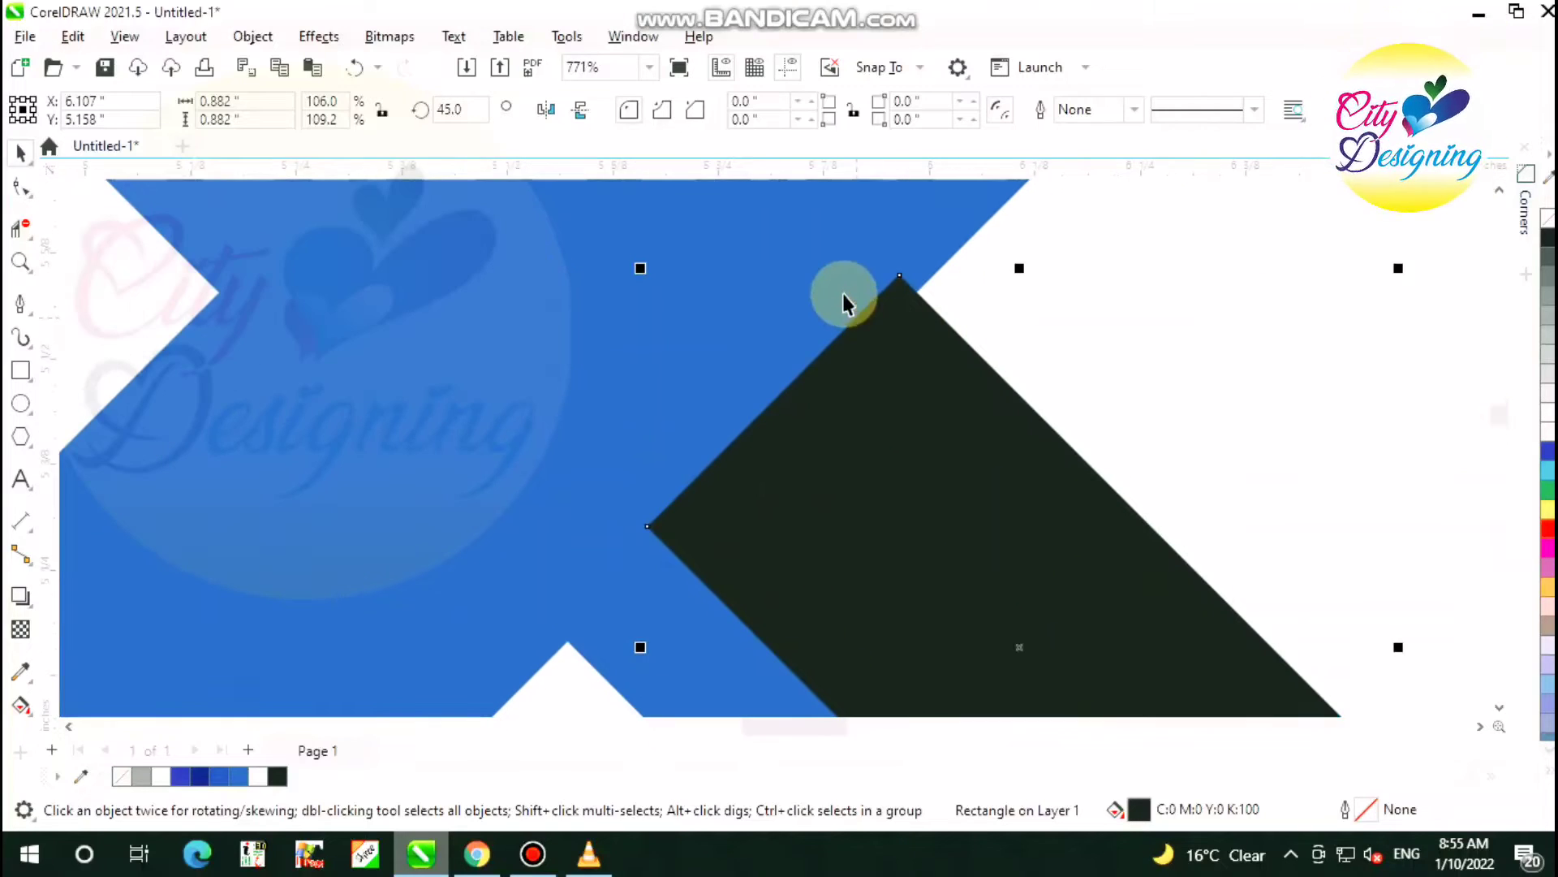
scroll(798, 363, down, 1)
scroll(900, 304, up, 7)
drag(876, 353, 930, 339)
scroll(861, 381, up, 6)
scroll(925, 247, up, 15)
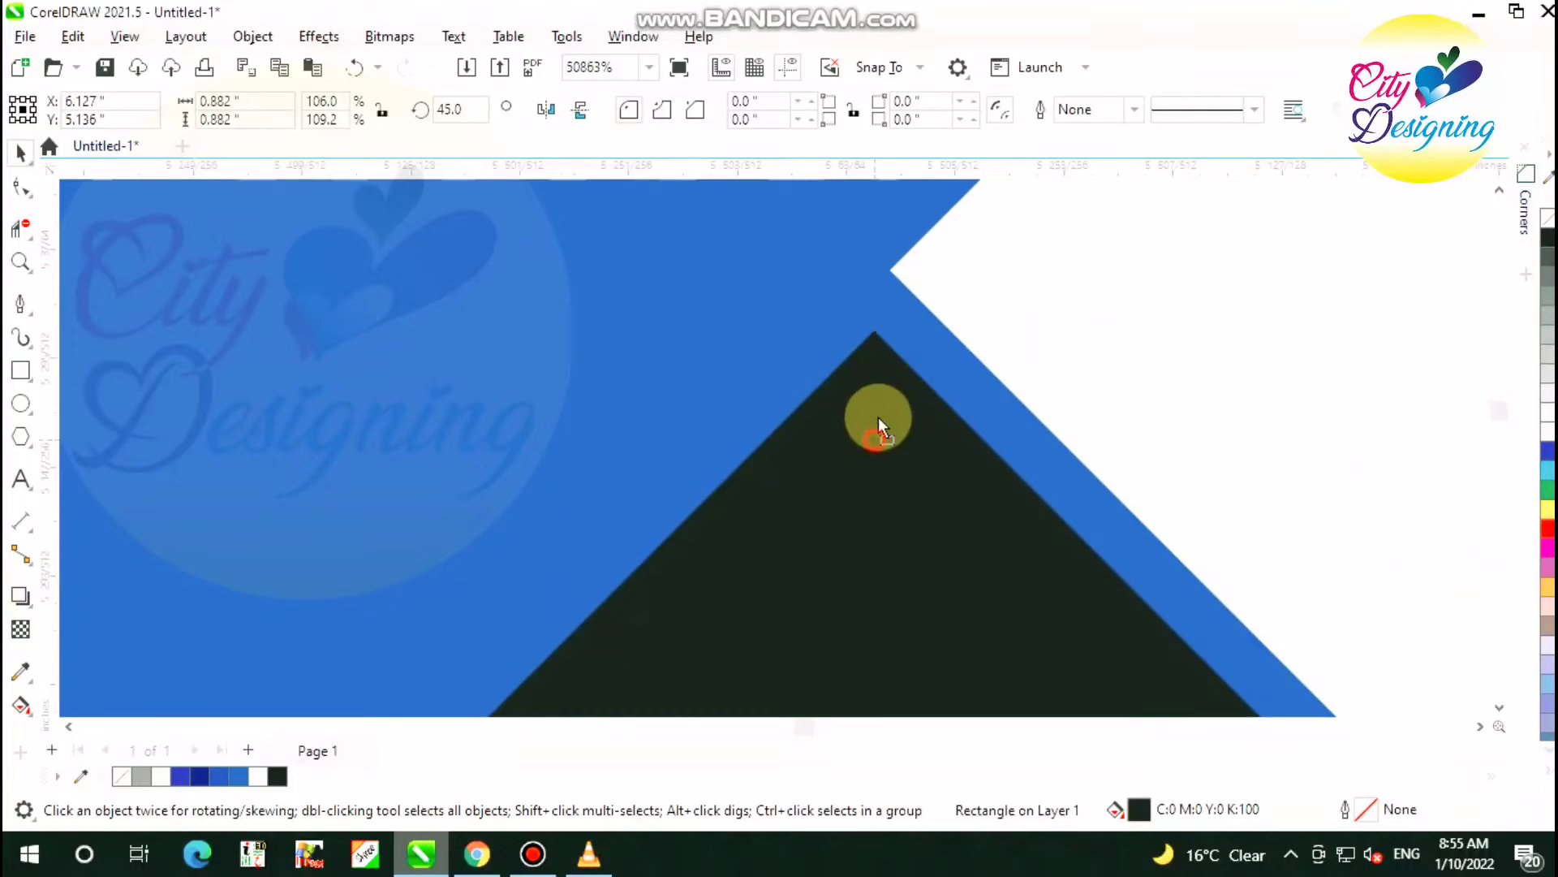
drag(878, 417, 916, 348)
scroll(875, 264, up, 9)
scroll(818, 298, down, 5)
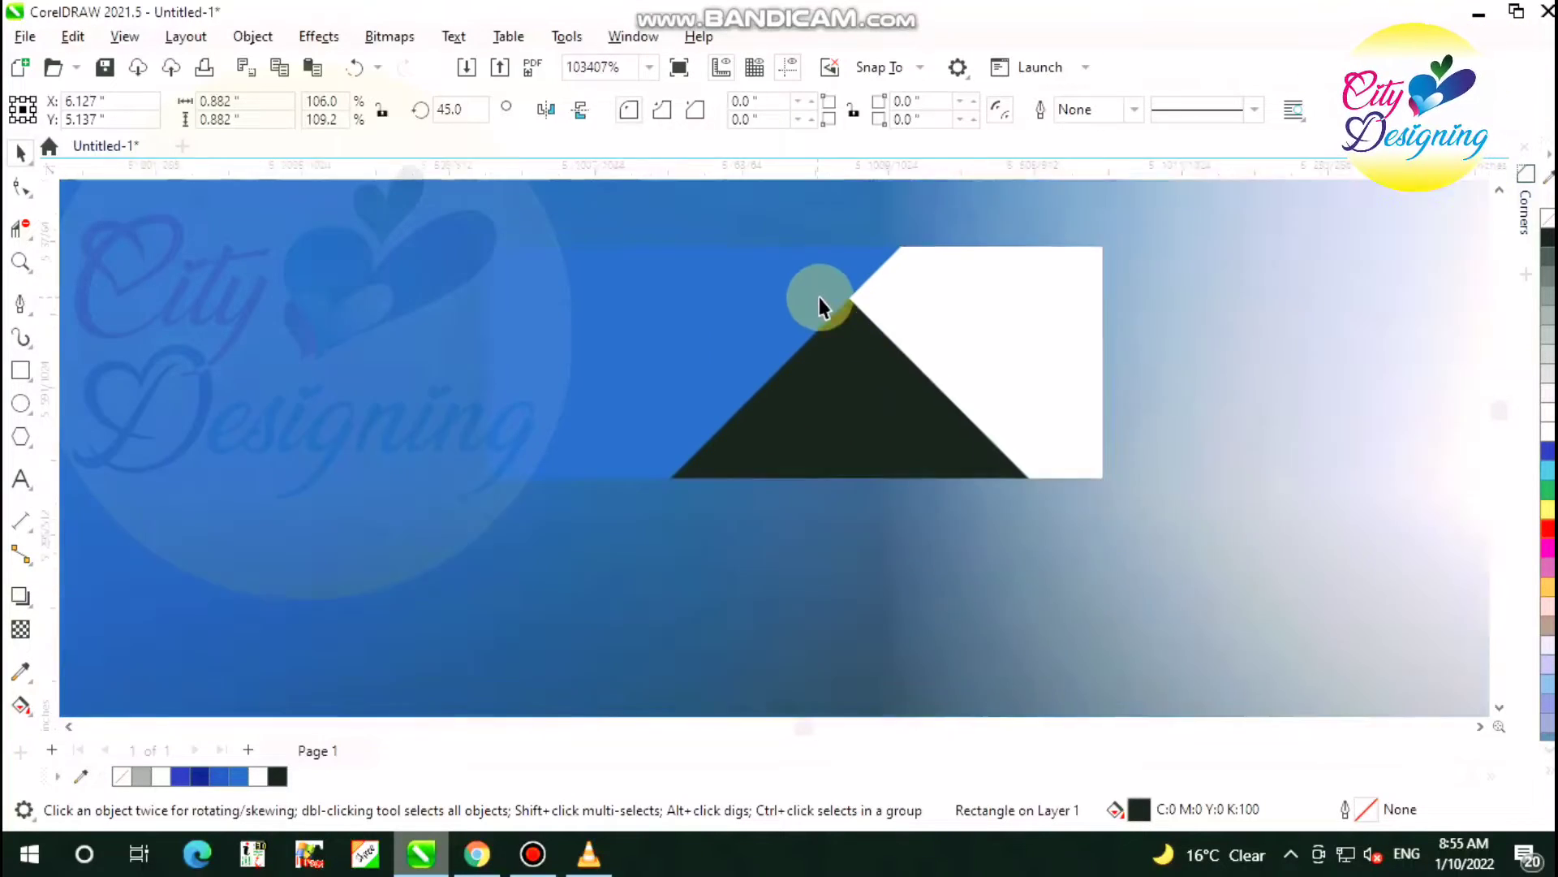
scroll(820, 298, down, 8)
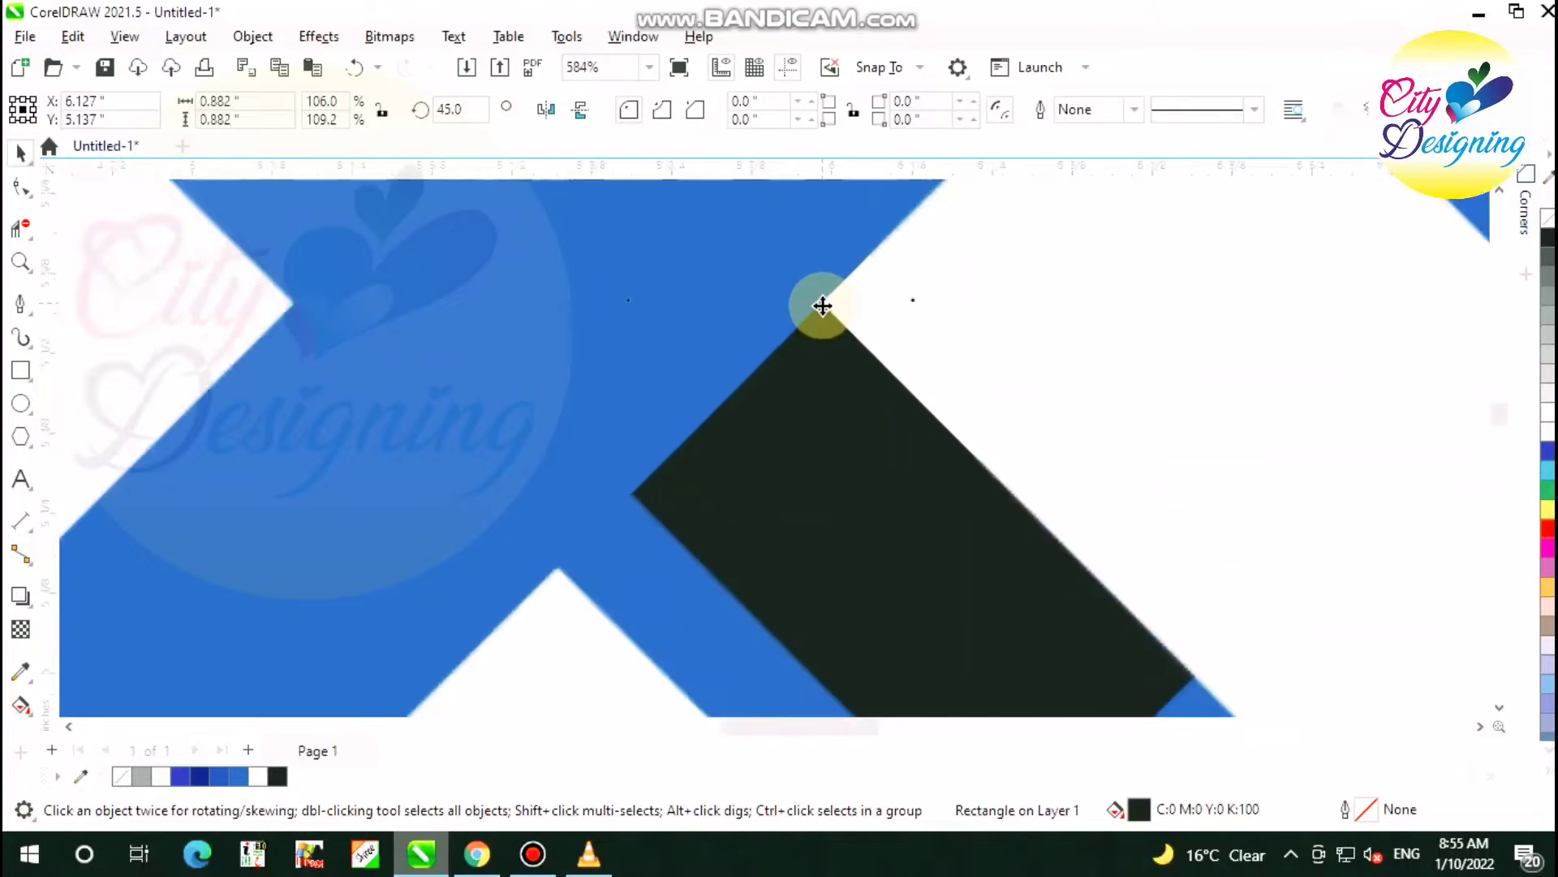
scroll(822, 305, down, 3)
scroll(845, 397, up, 1)
Convert the rotated black rectangle to curves with the Shape tool active
click(27, 188)
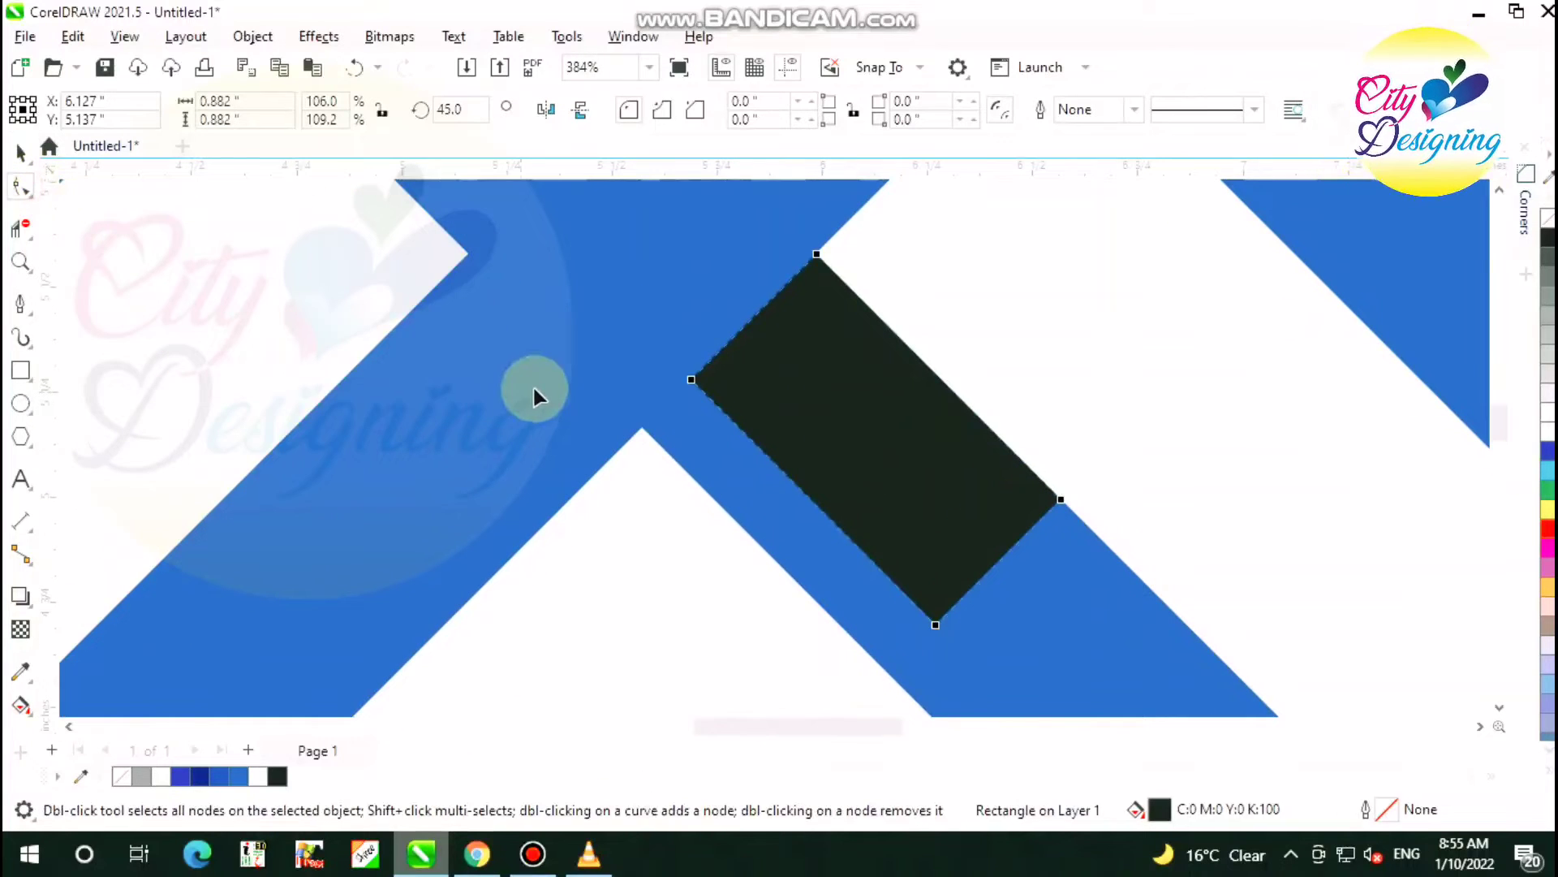
click(800, 515)
click(807, 482)
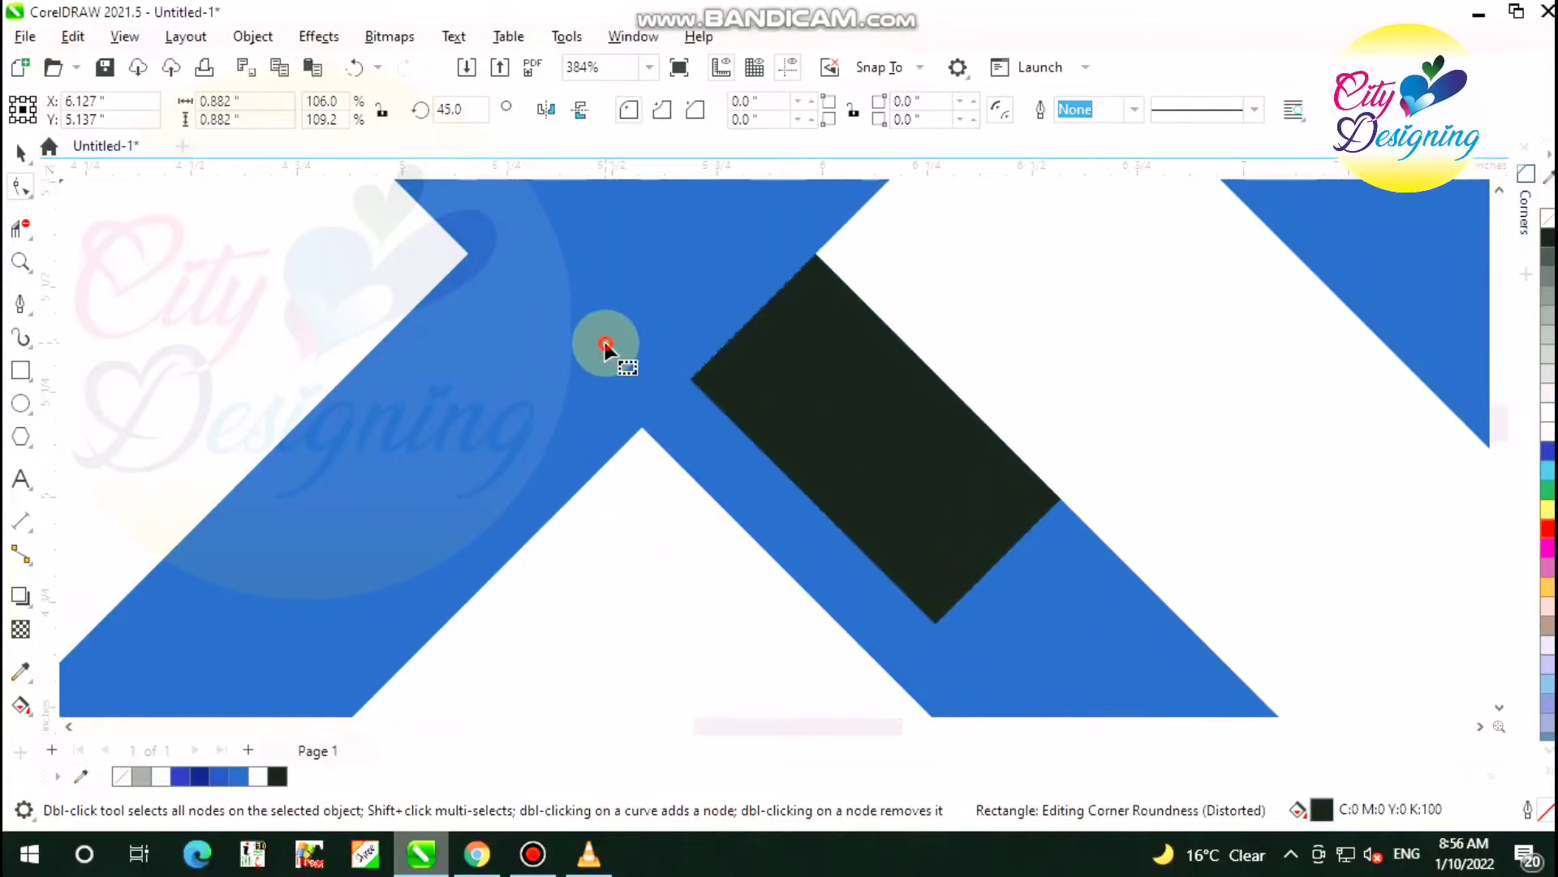
scroll(903, 578, down, 1)
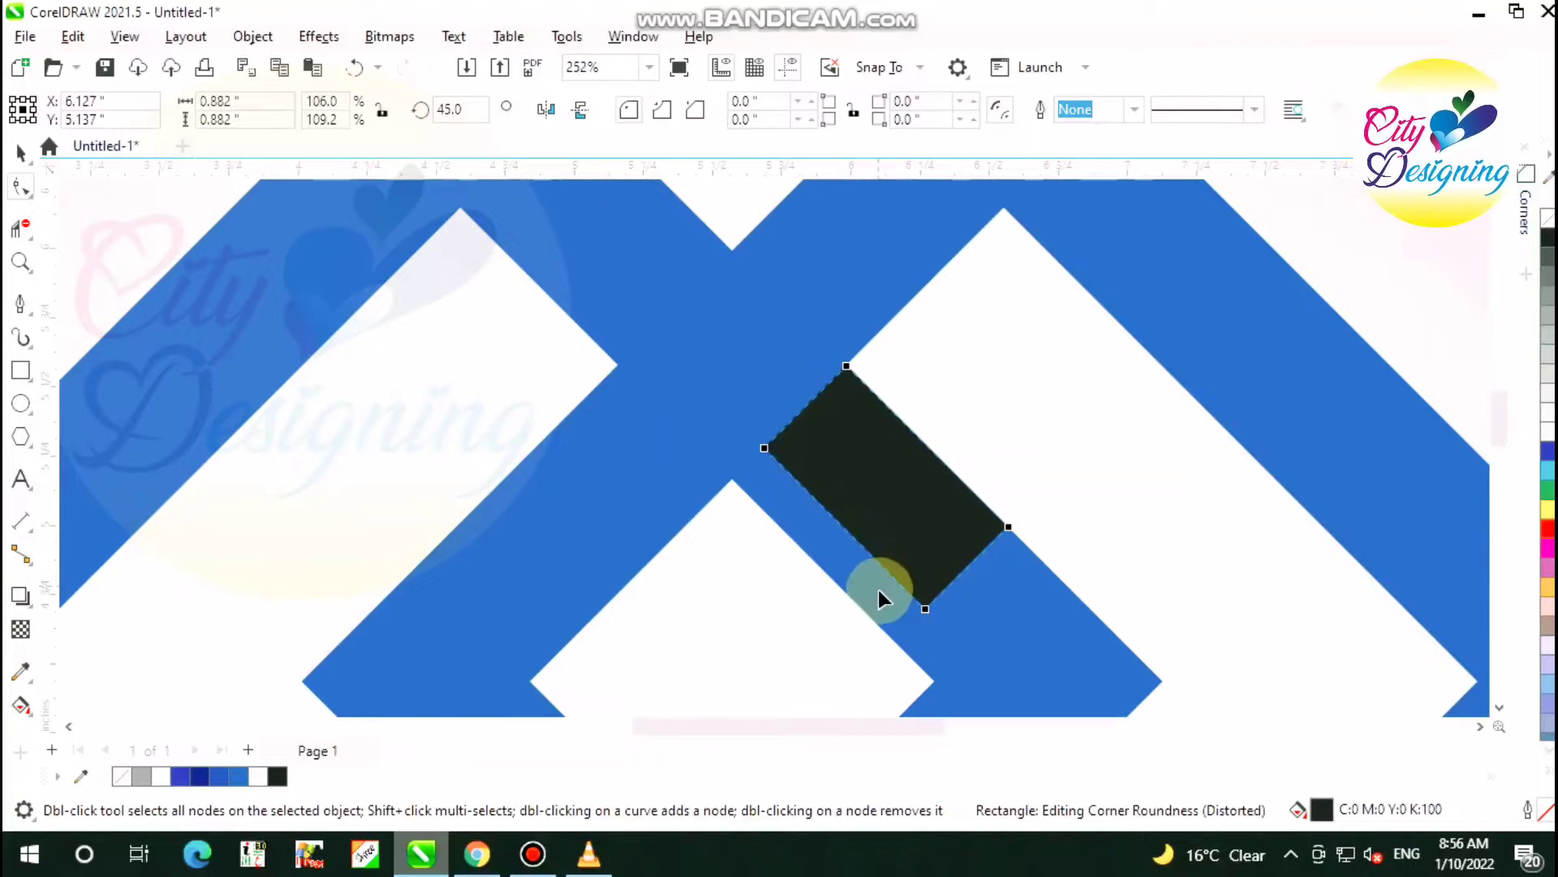
key(ctrl+q)
Try to move the black shape's lowest corner node toward the central white diamond, and undo the move
drag(903, 677, 726, 438)
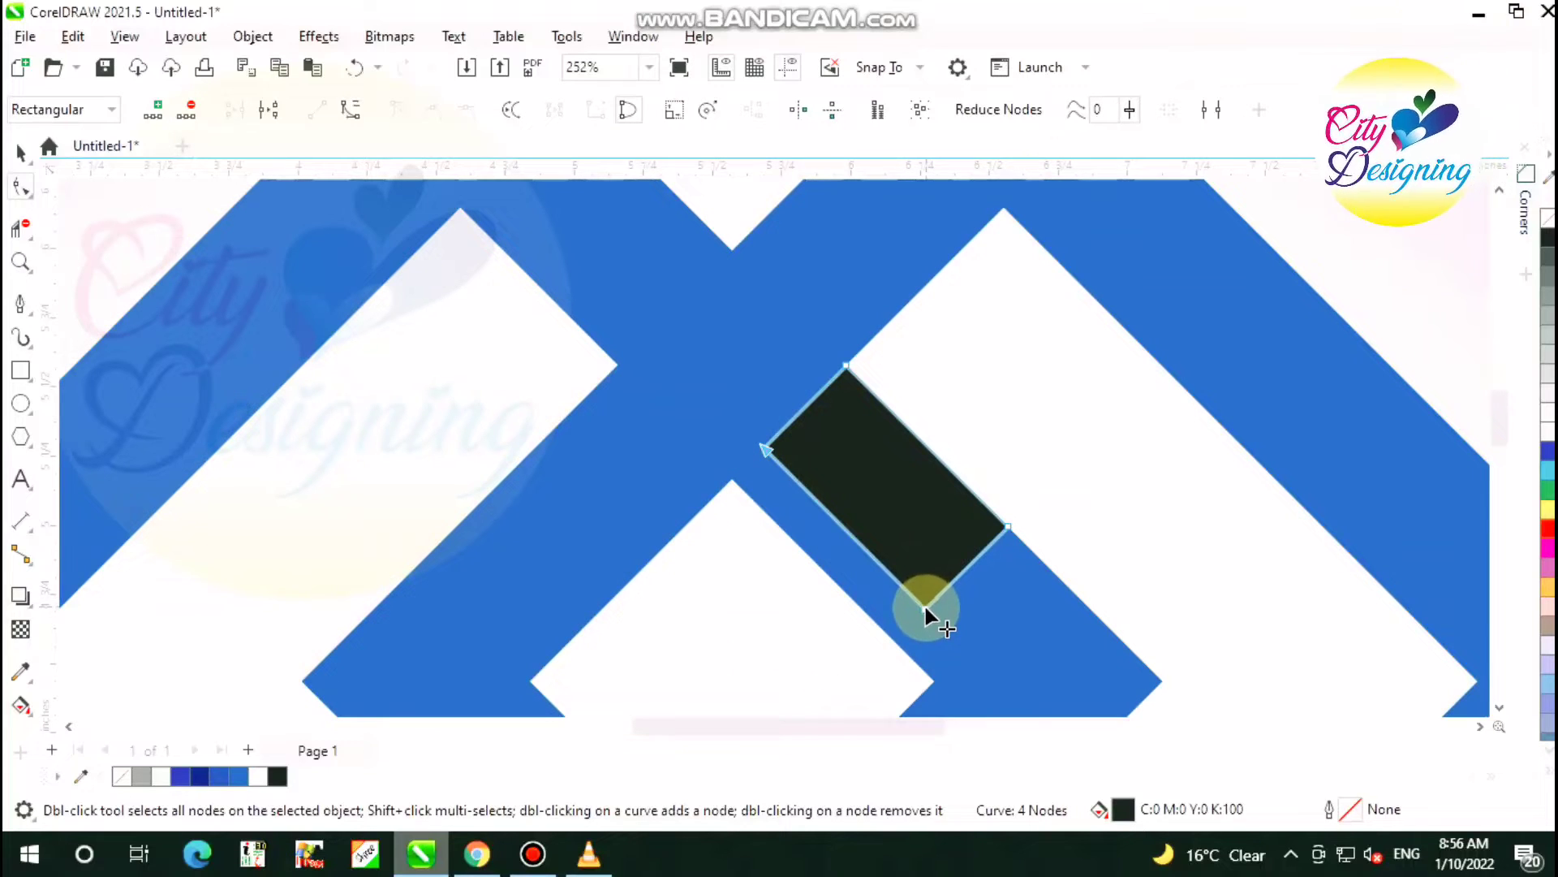
scroll(926, 611, up, 2)
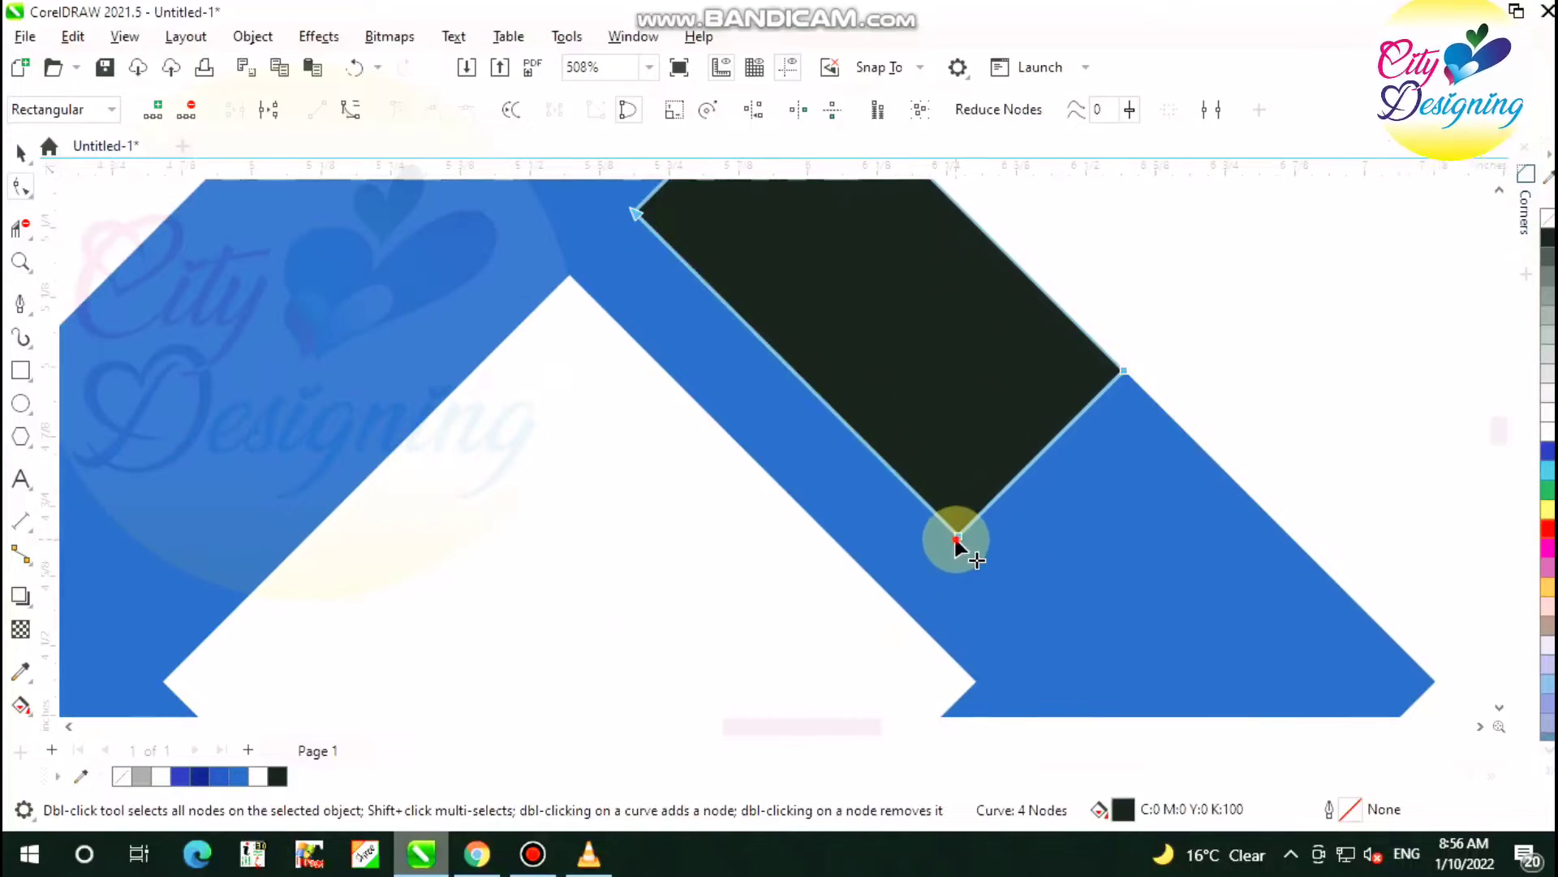
drag(957, 542, 925, 573)
key(ctrl+z)
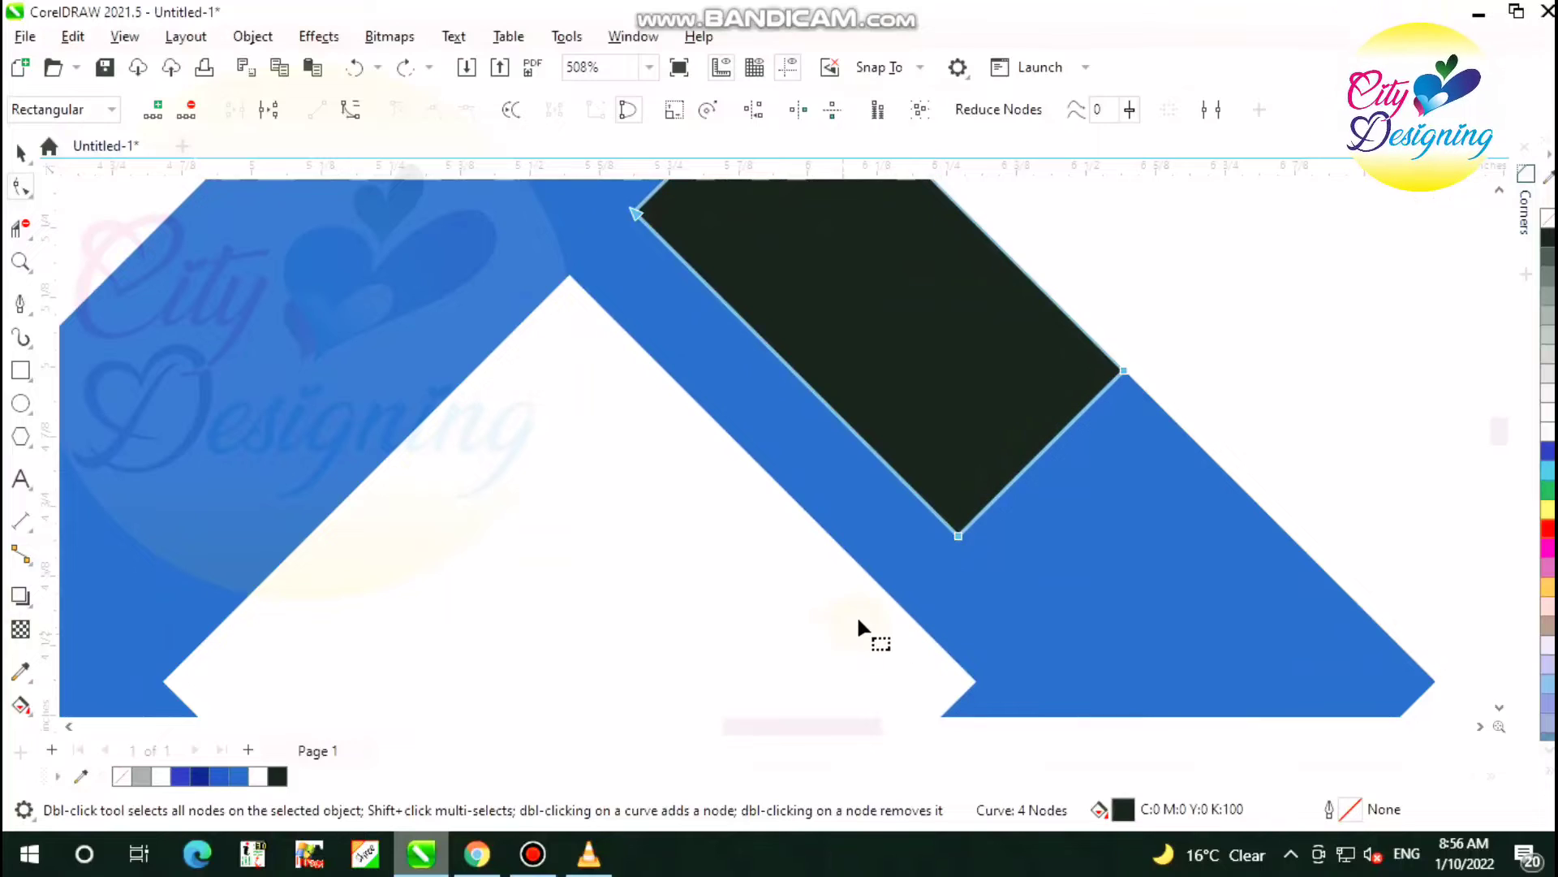
click(960, 546)
click(958, 537)
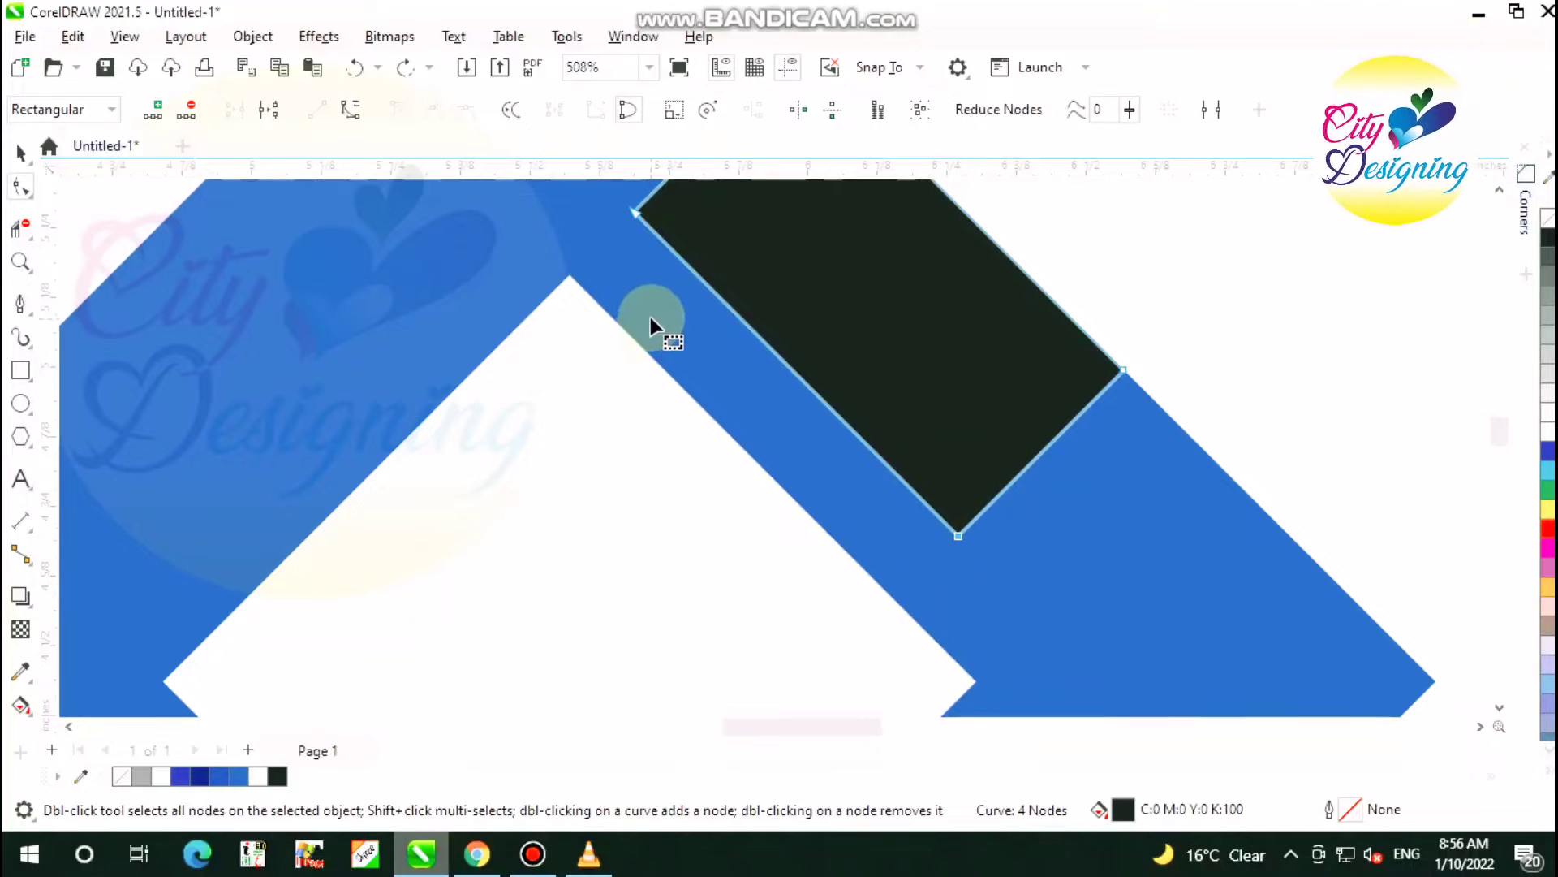
click(630, 213)
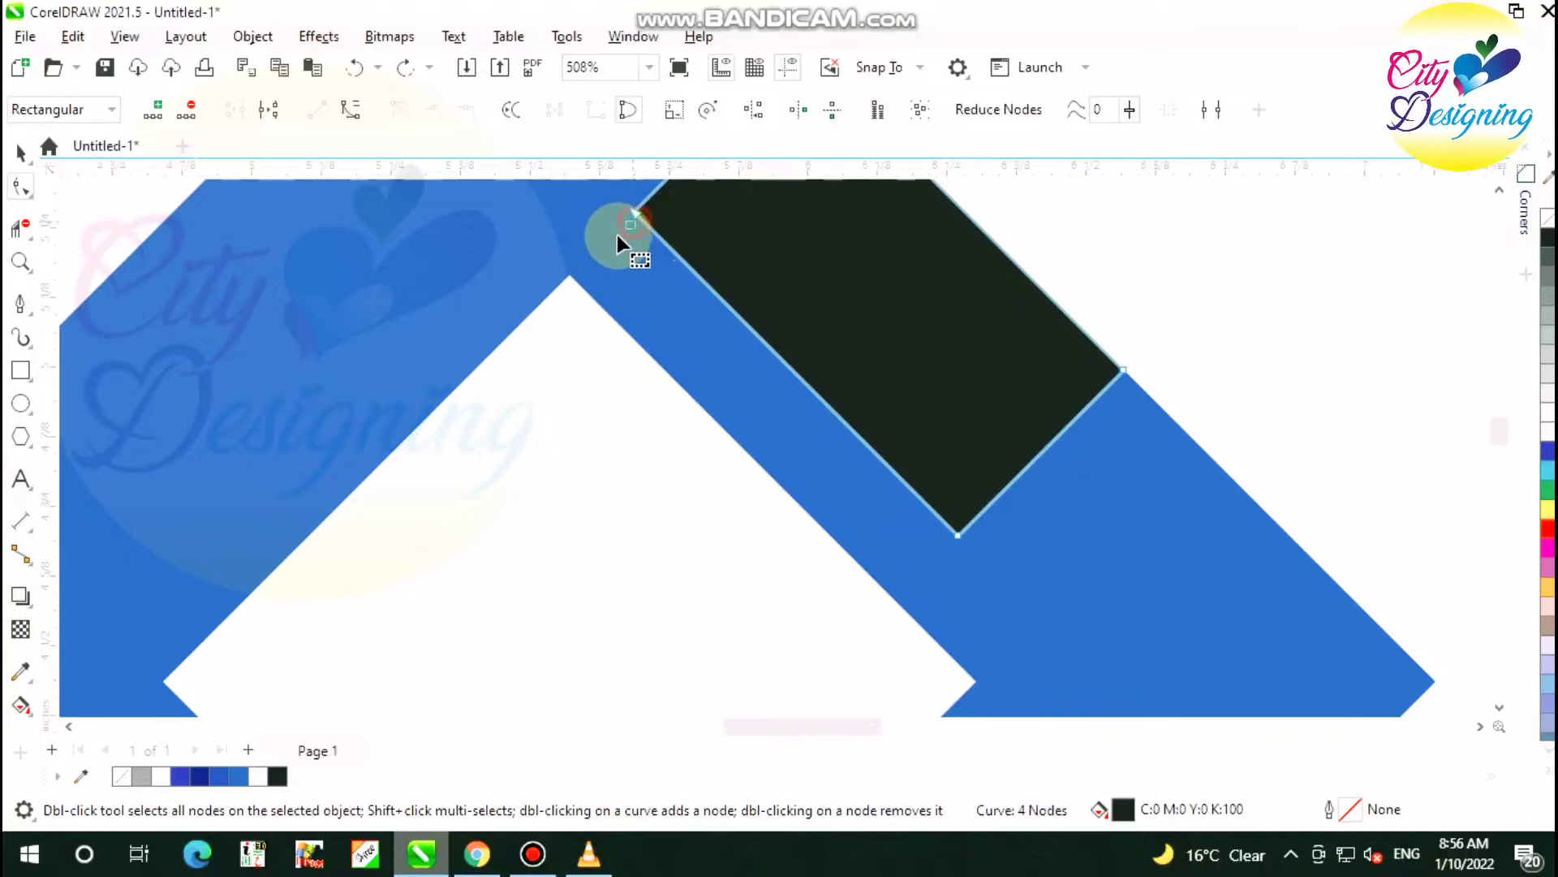
drag(636, 216, 612, 236)
key(ctrl+z)
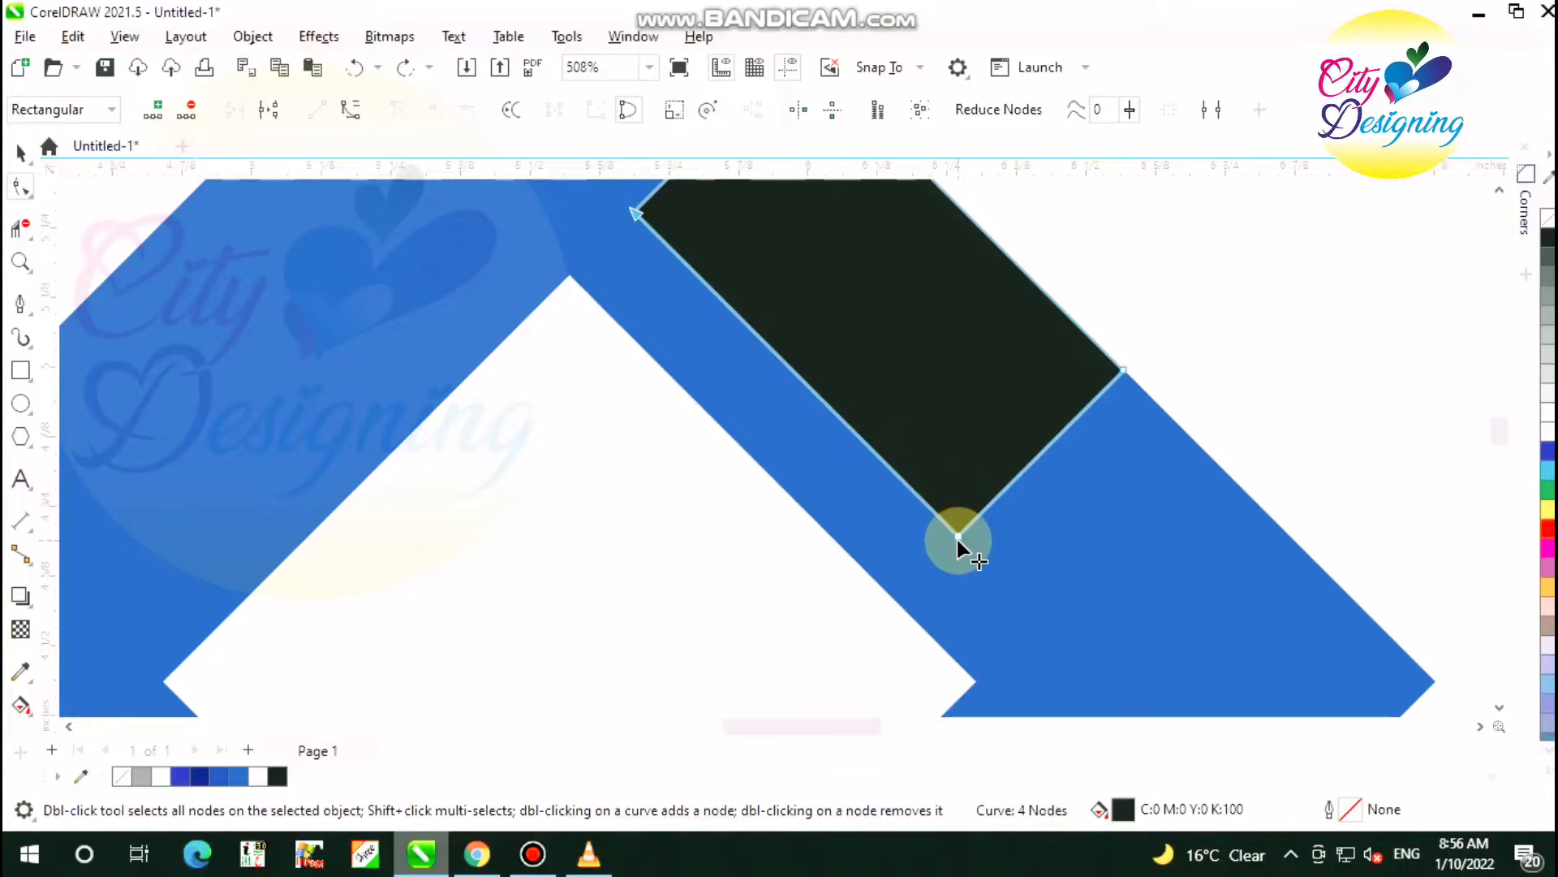
drag(948, 545, 896, 609)
scroll(800, 508, down, 2)
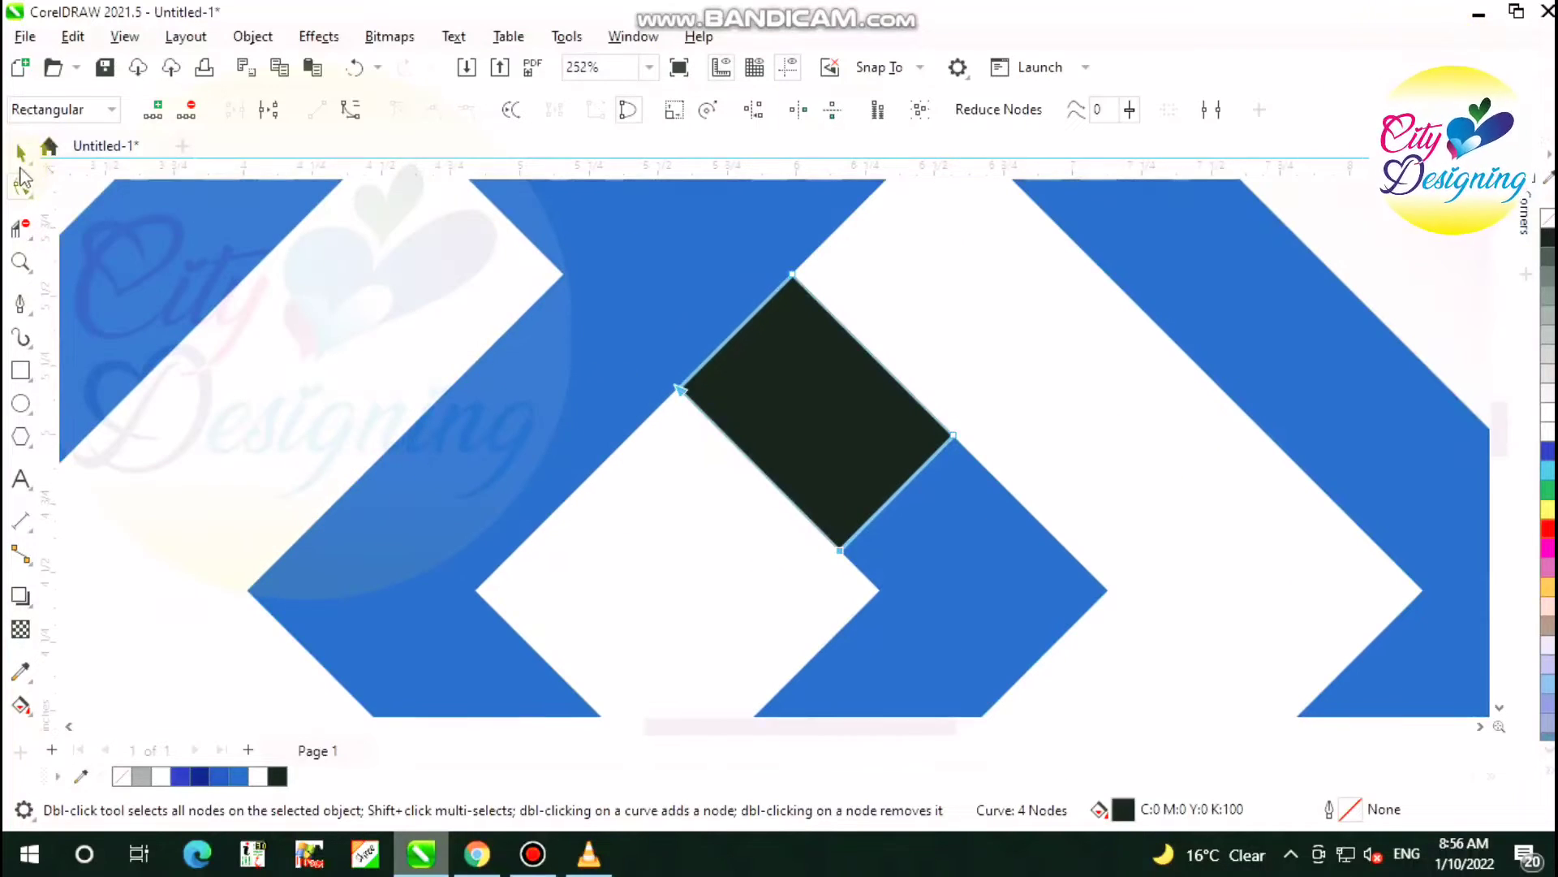
Apply a linear fountain transparency at -45° to the black shape, fading it out diagonally away from the overlapping band's edge
click(21, 155)
scroll(680, 452, down, 1)
scroll(771, 415, up, 1)
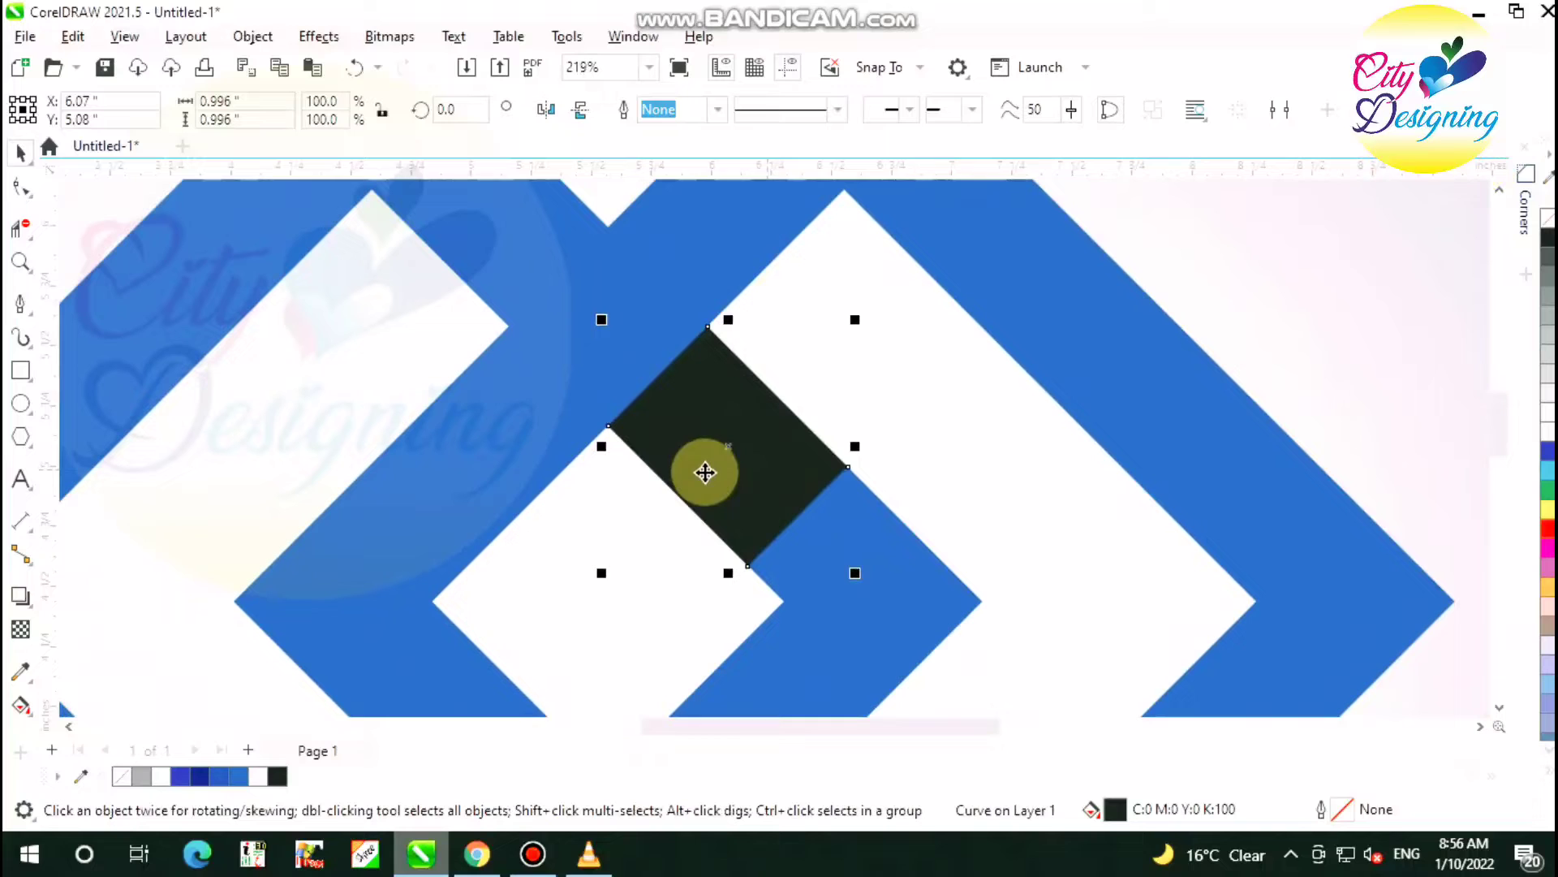
click(21, 632)
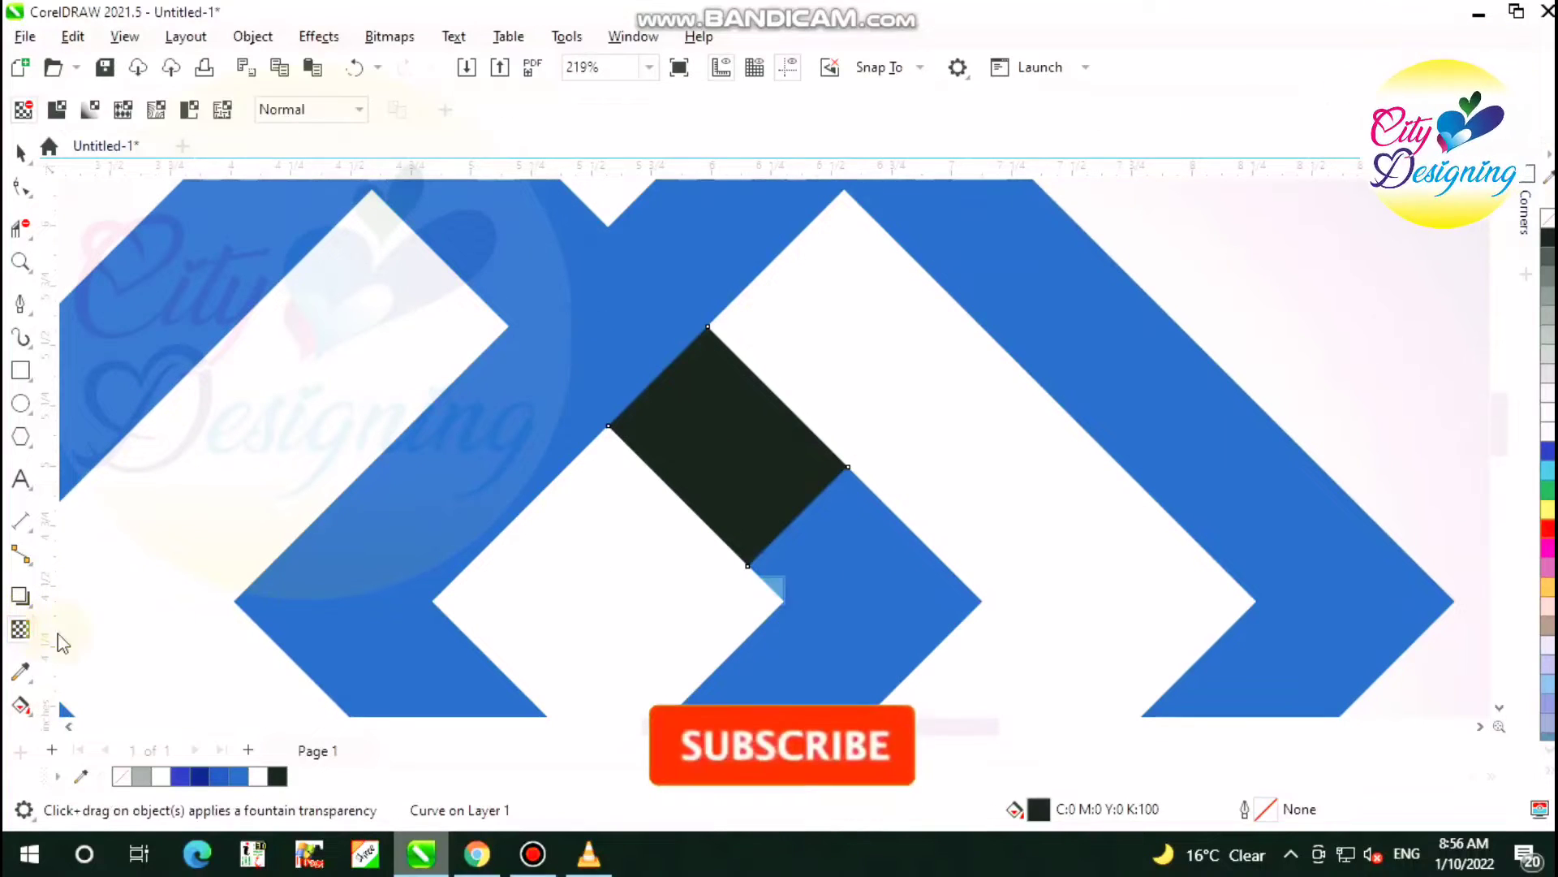
drag(669, 389, 787, 505)
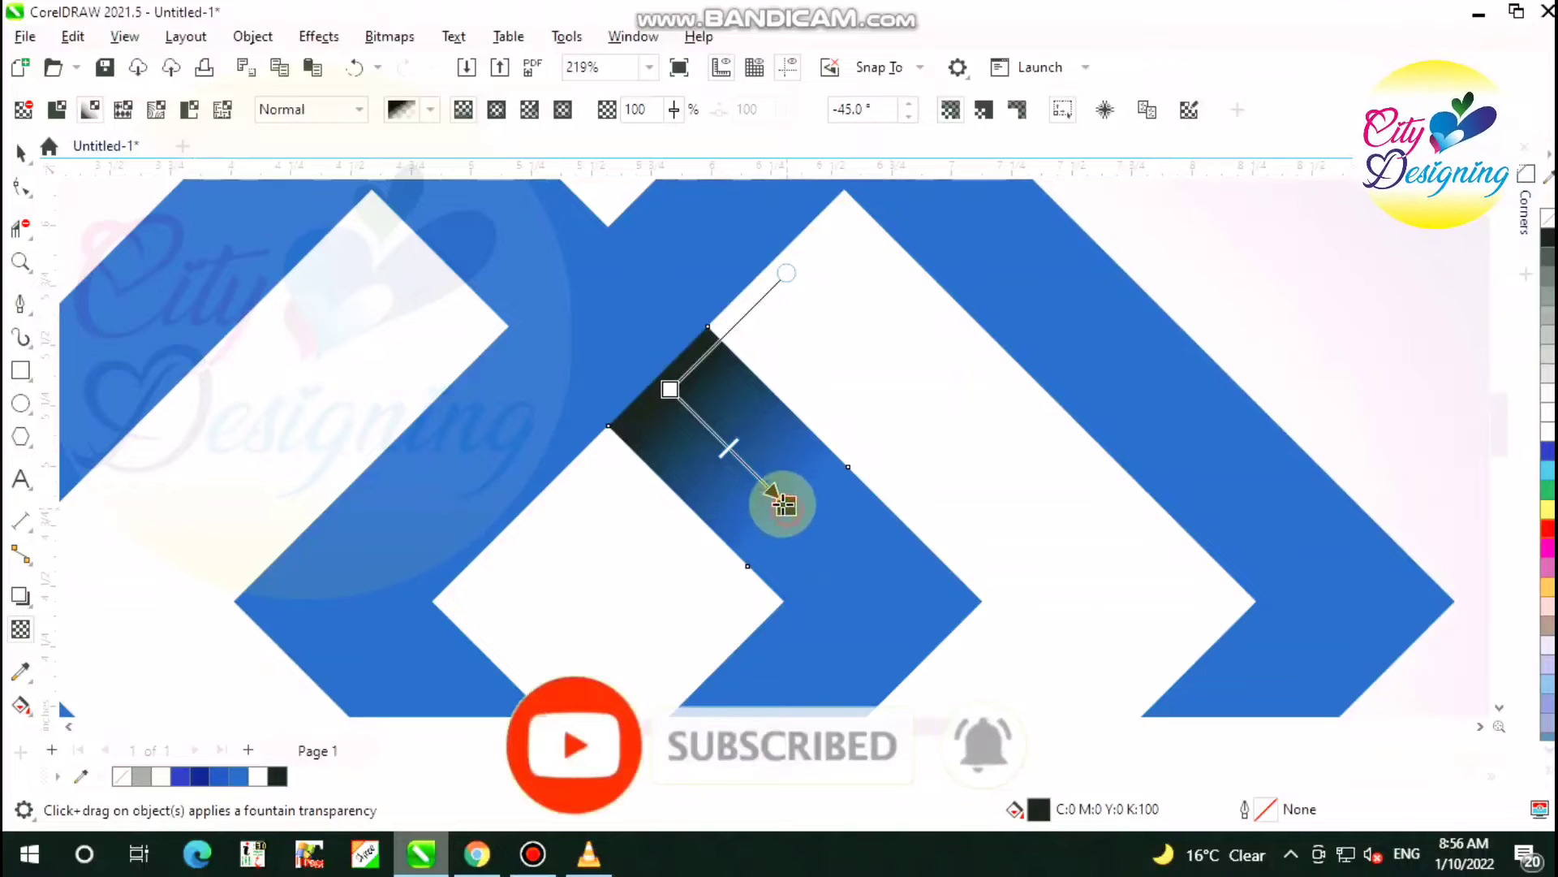
drag(655, 371, 603, 318)
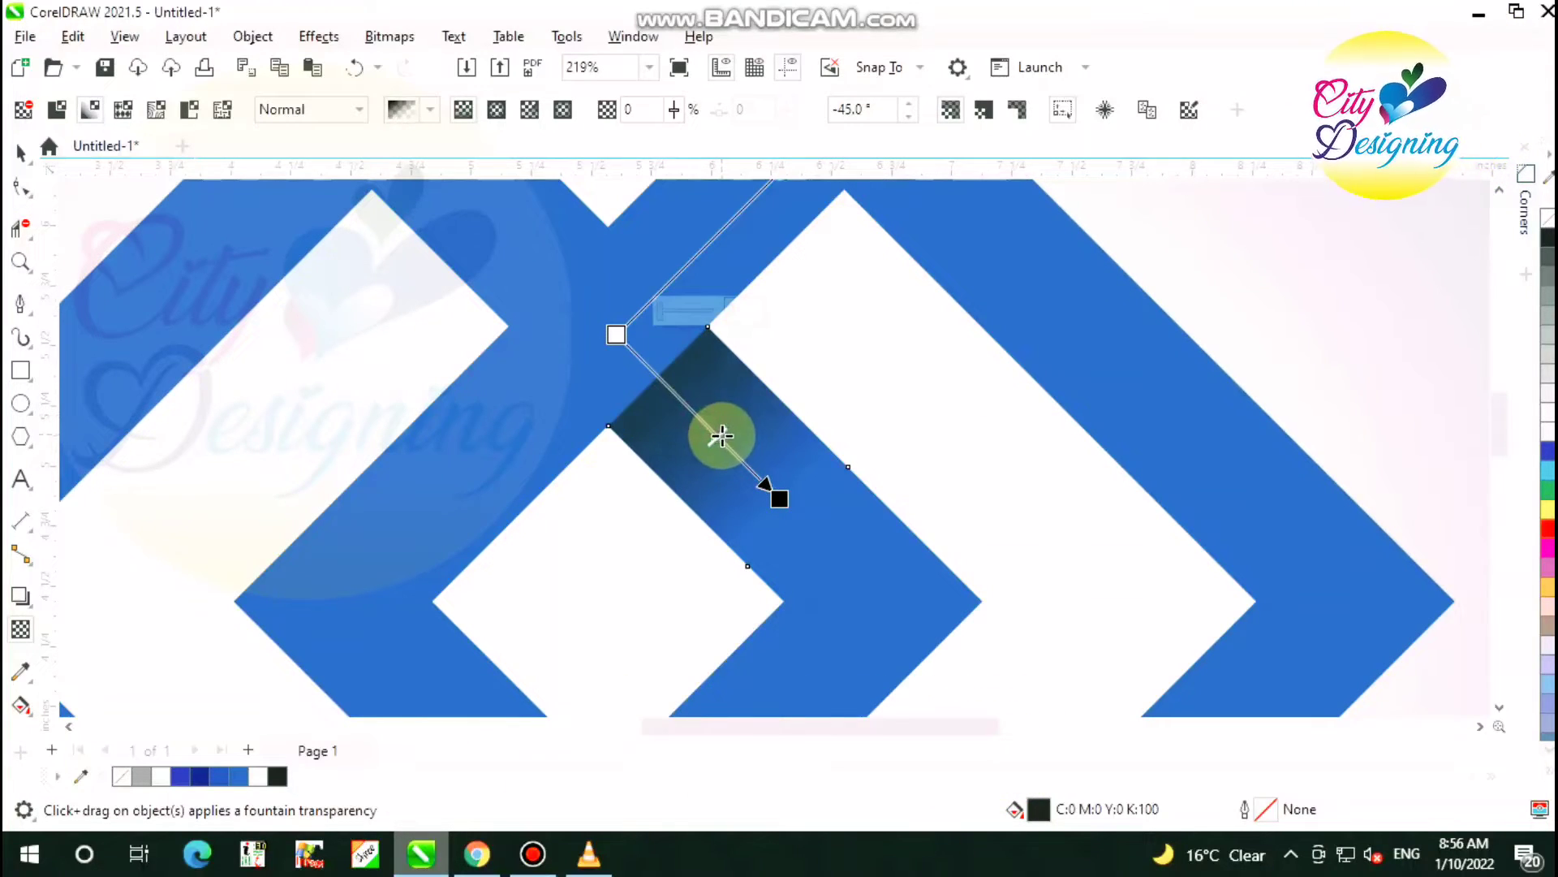
drag(615, 331, 629, 347)
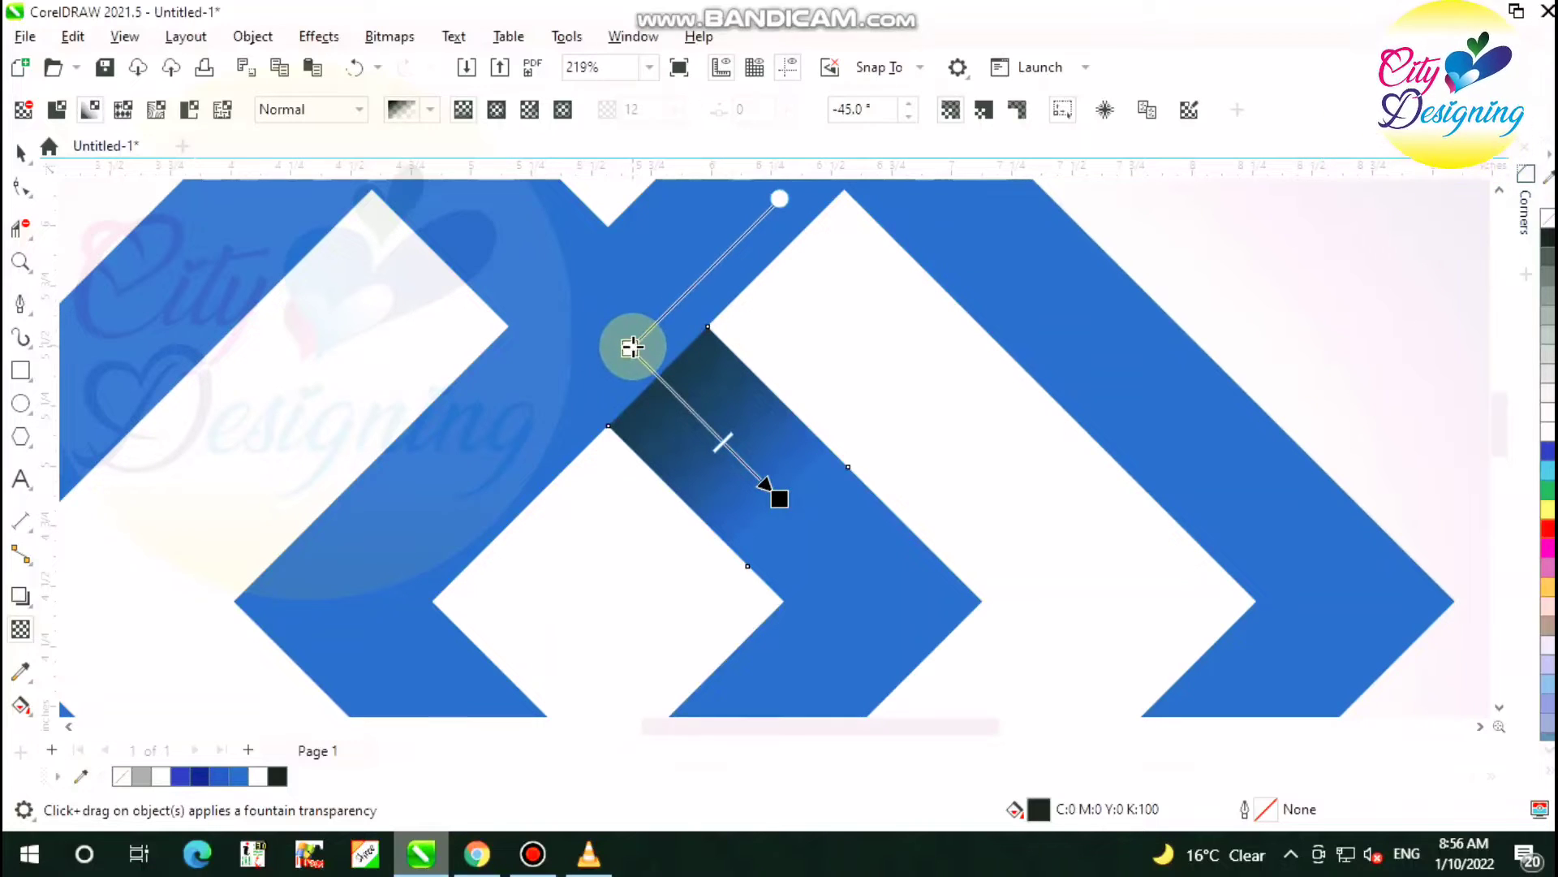
Change the faded shape's fill to the black with C:100 M:100 Y:100 K:100
click(24, 154)
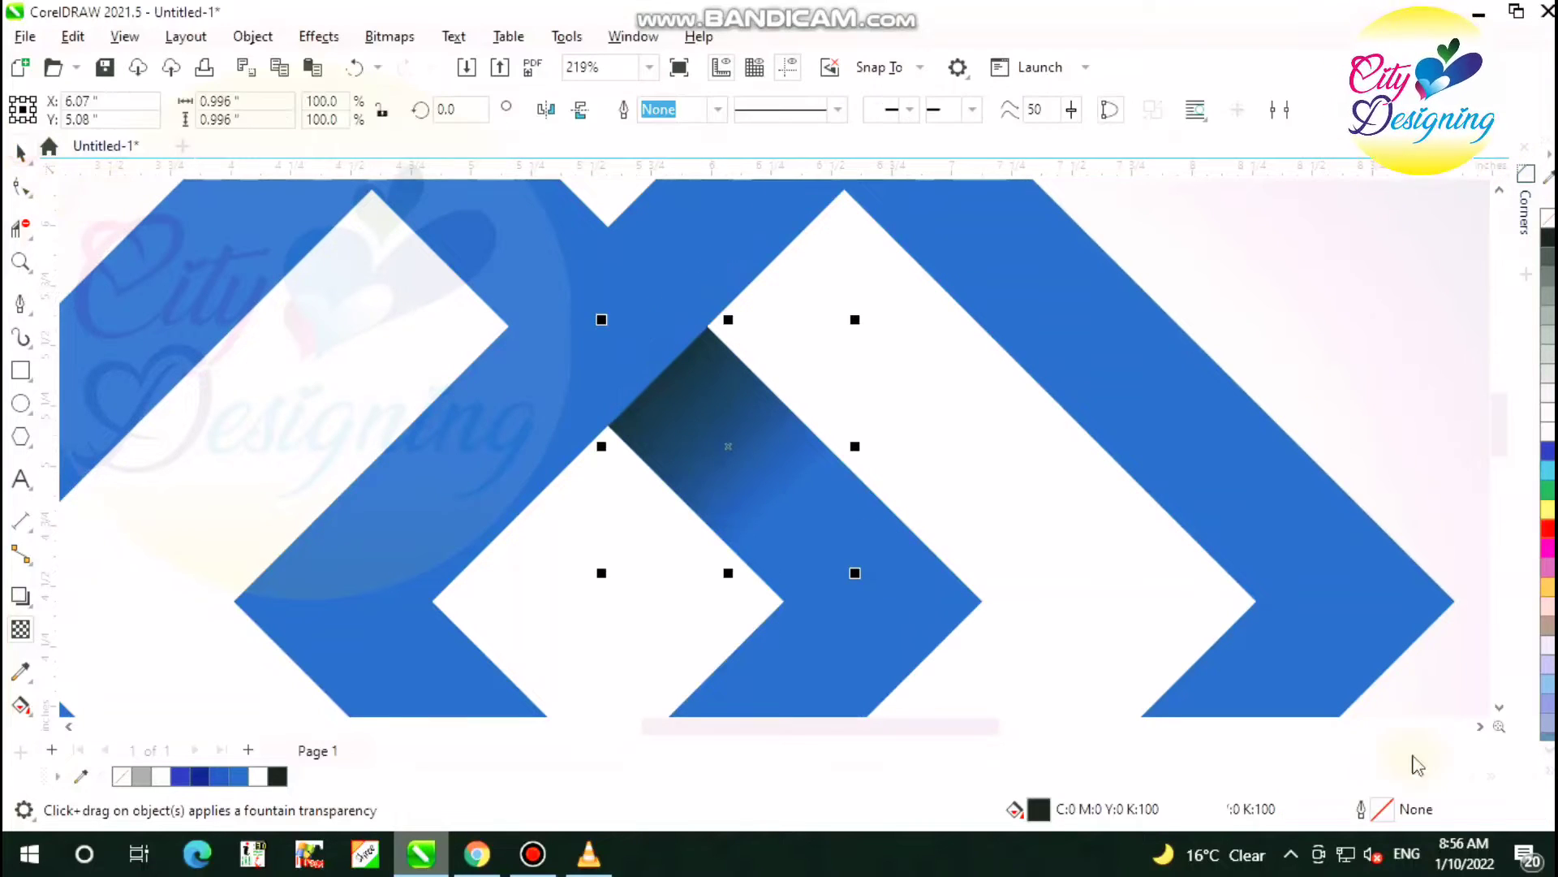
click(1546, 778)
click(1530, 397)
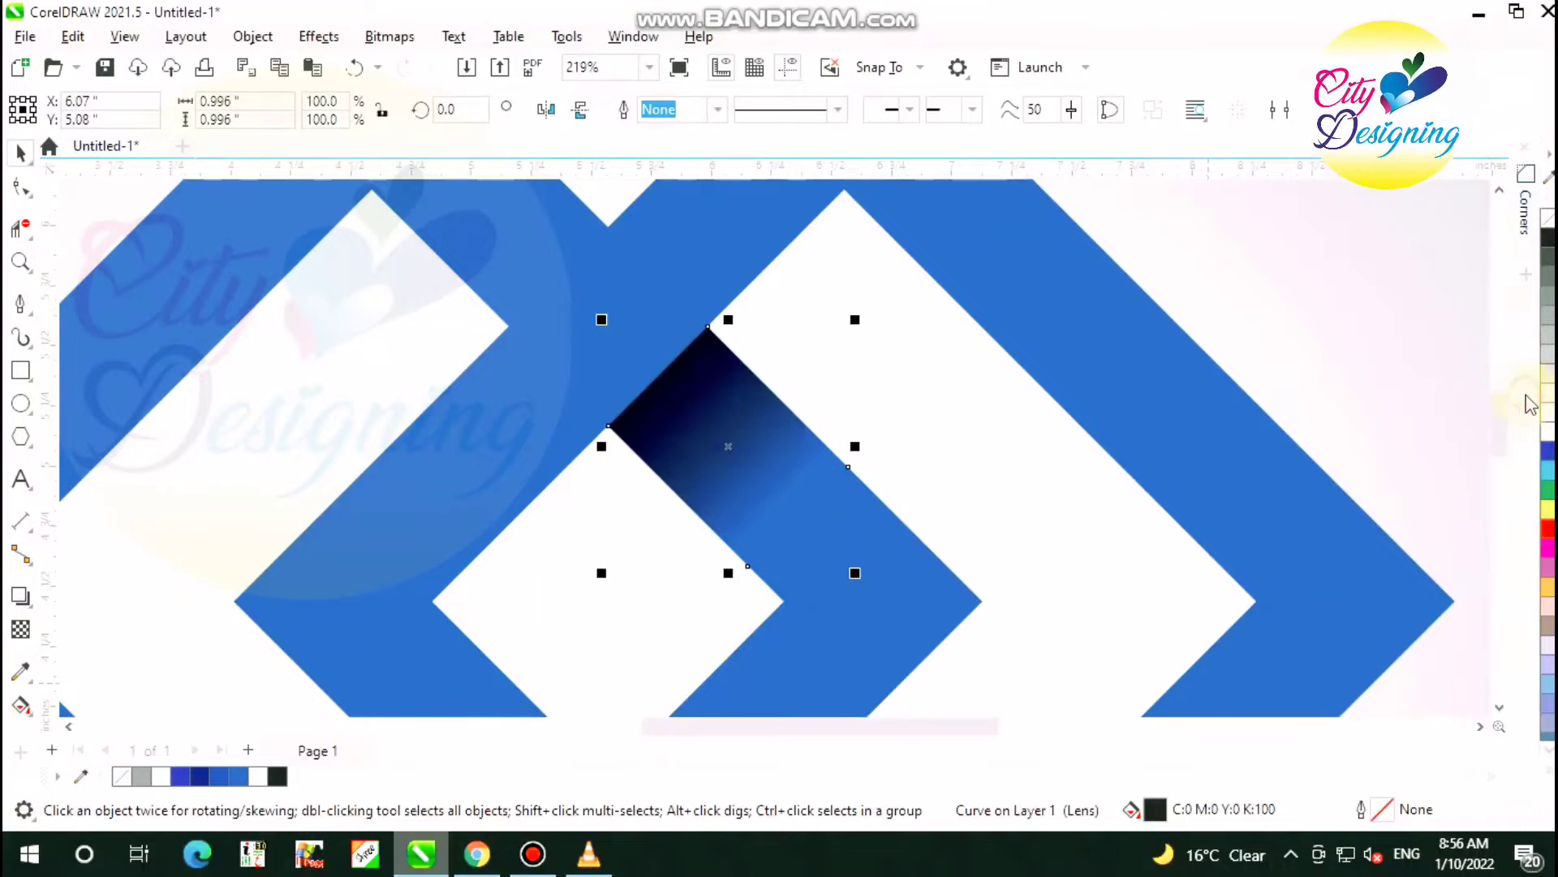
scroll(760, 504, down, 2)
scroll(760, 504, up, 2)
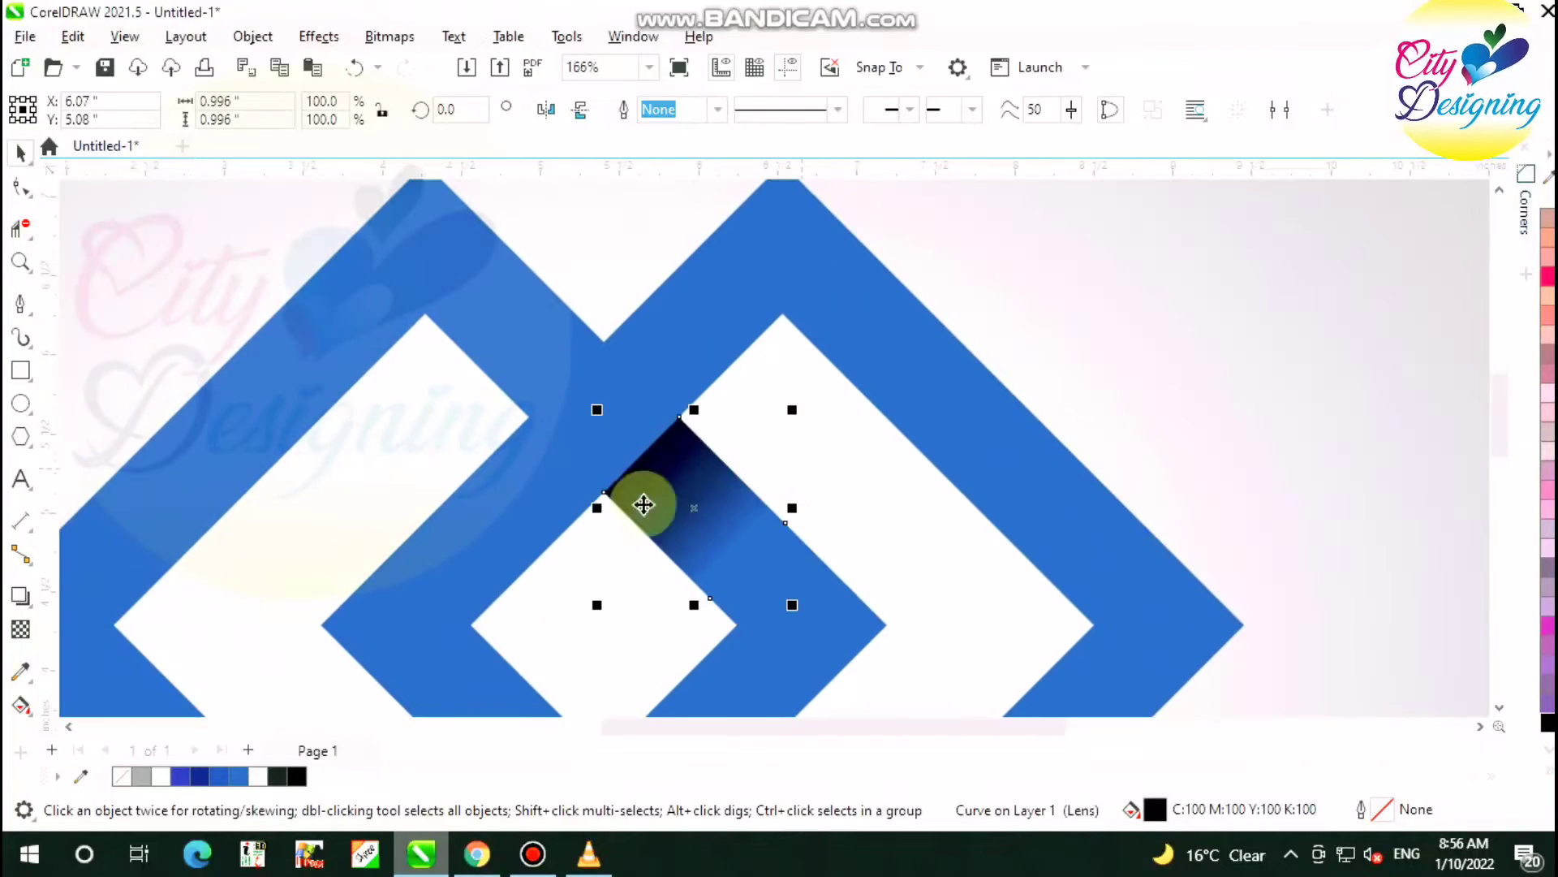
Adjust the shape's transparency by extending its clear end slightly outward and moving its opaque start closer to the band's edge
click(18, 638)
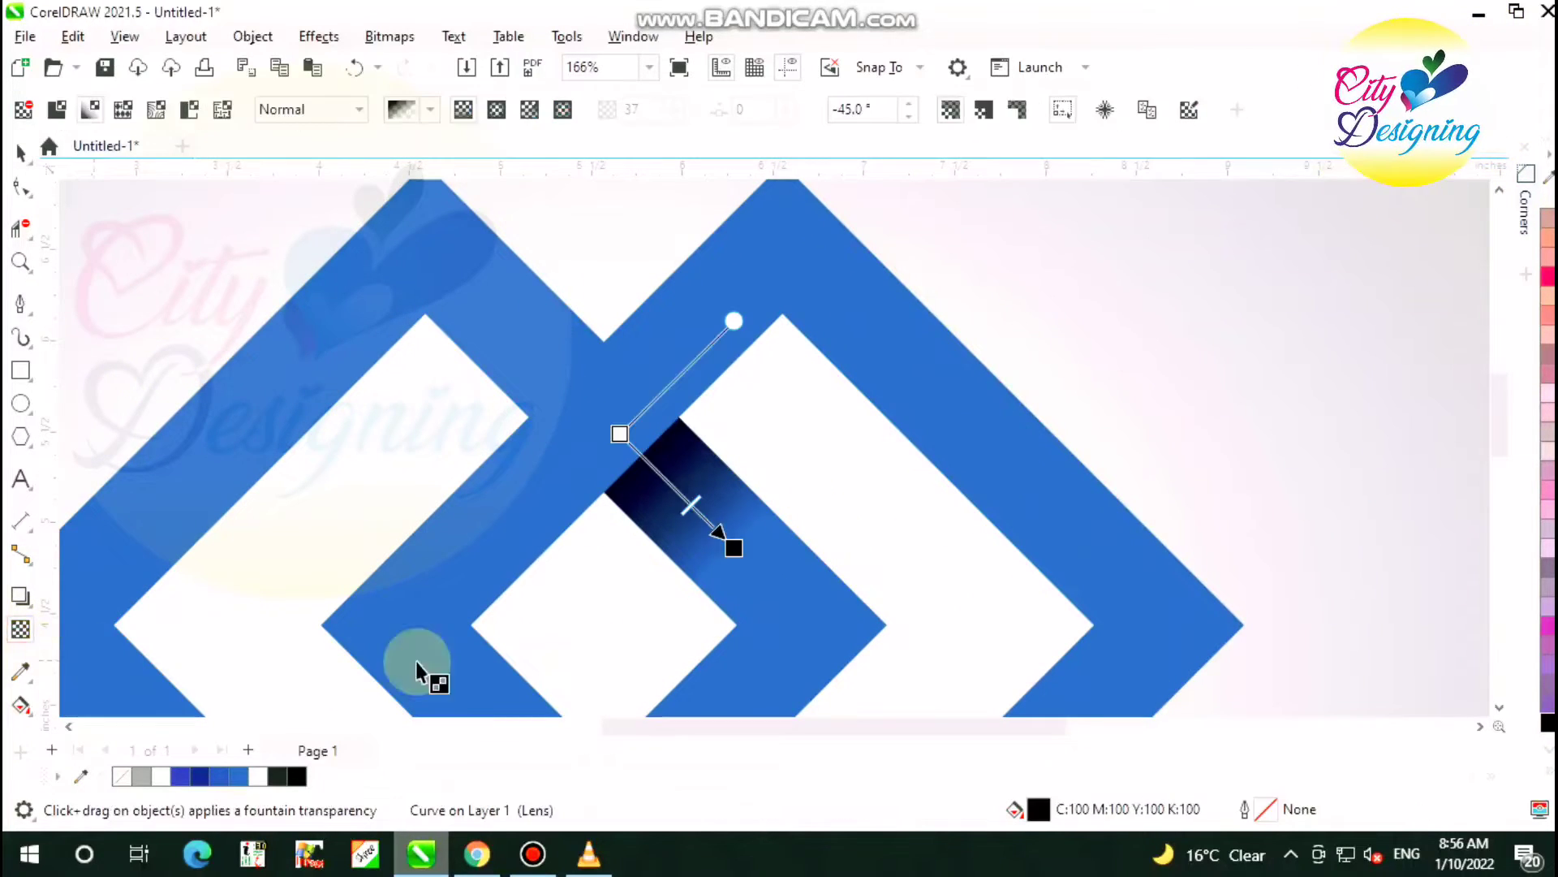
scroll(658, 560, up, 1)
drag(758, 543, 783, 559)
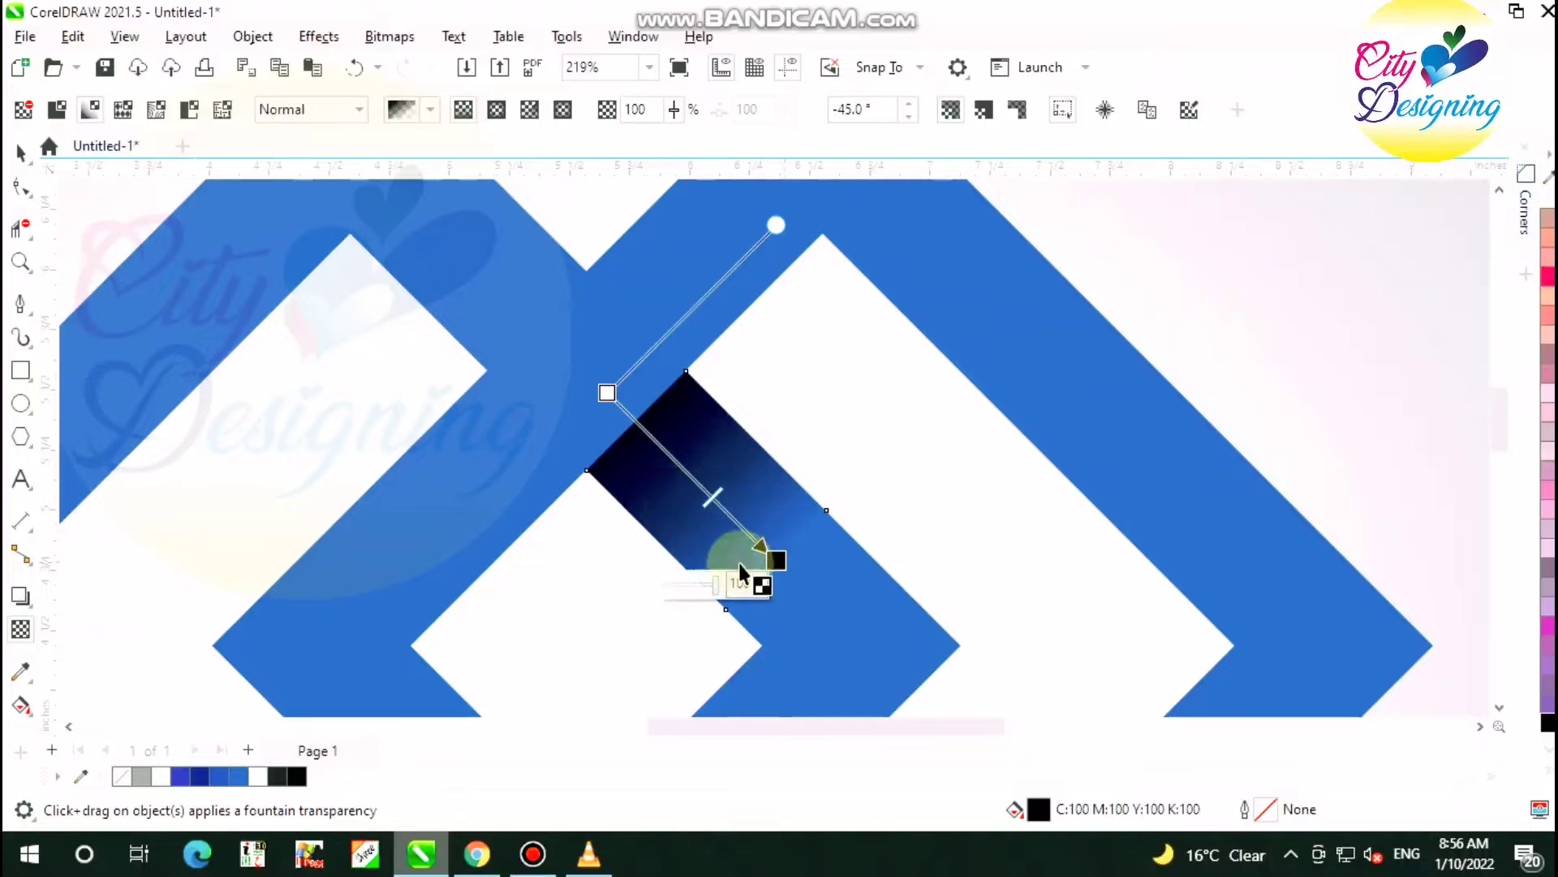
drag(604, 390, 622, 407)
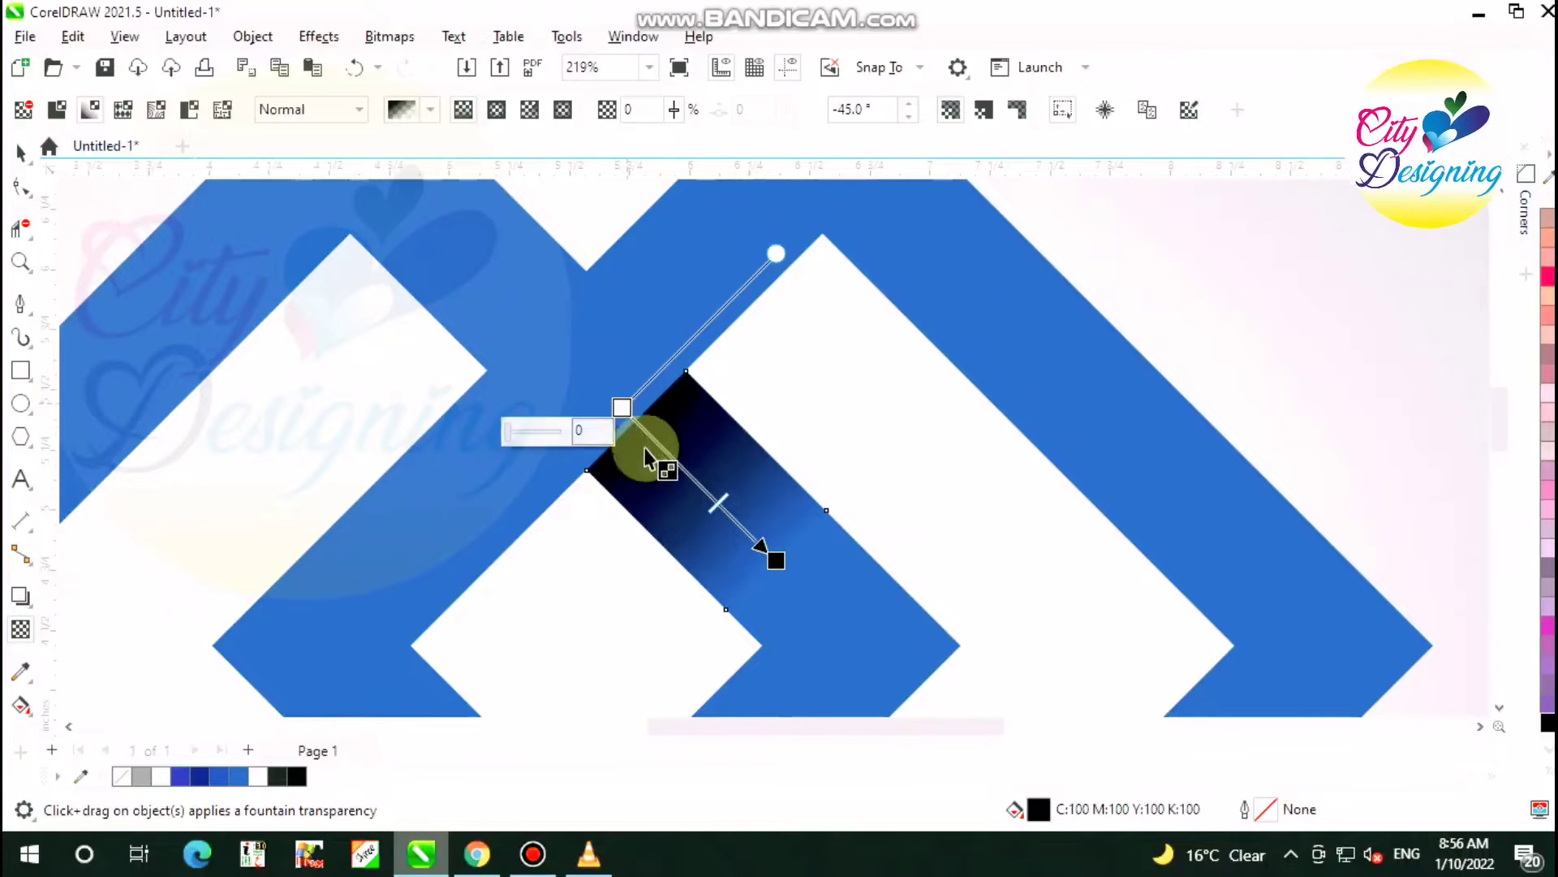
click(24, 154)
scroll(589, 461, down, 1)
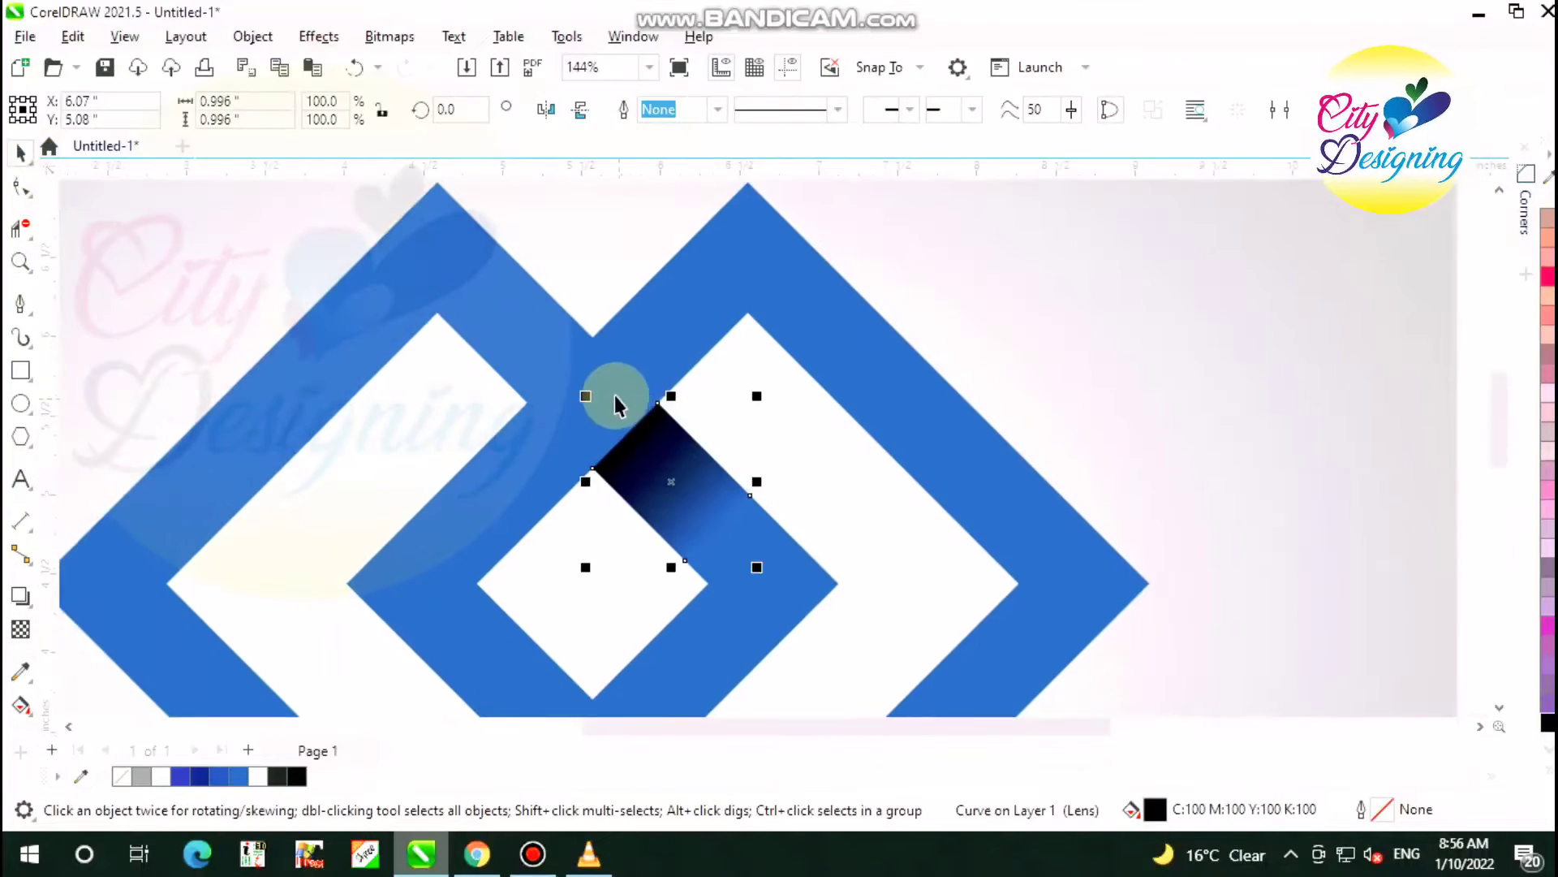
scroll(615, 394, up, 1)
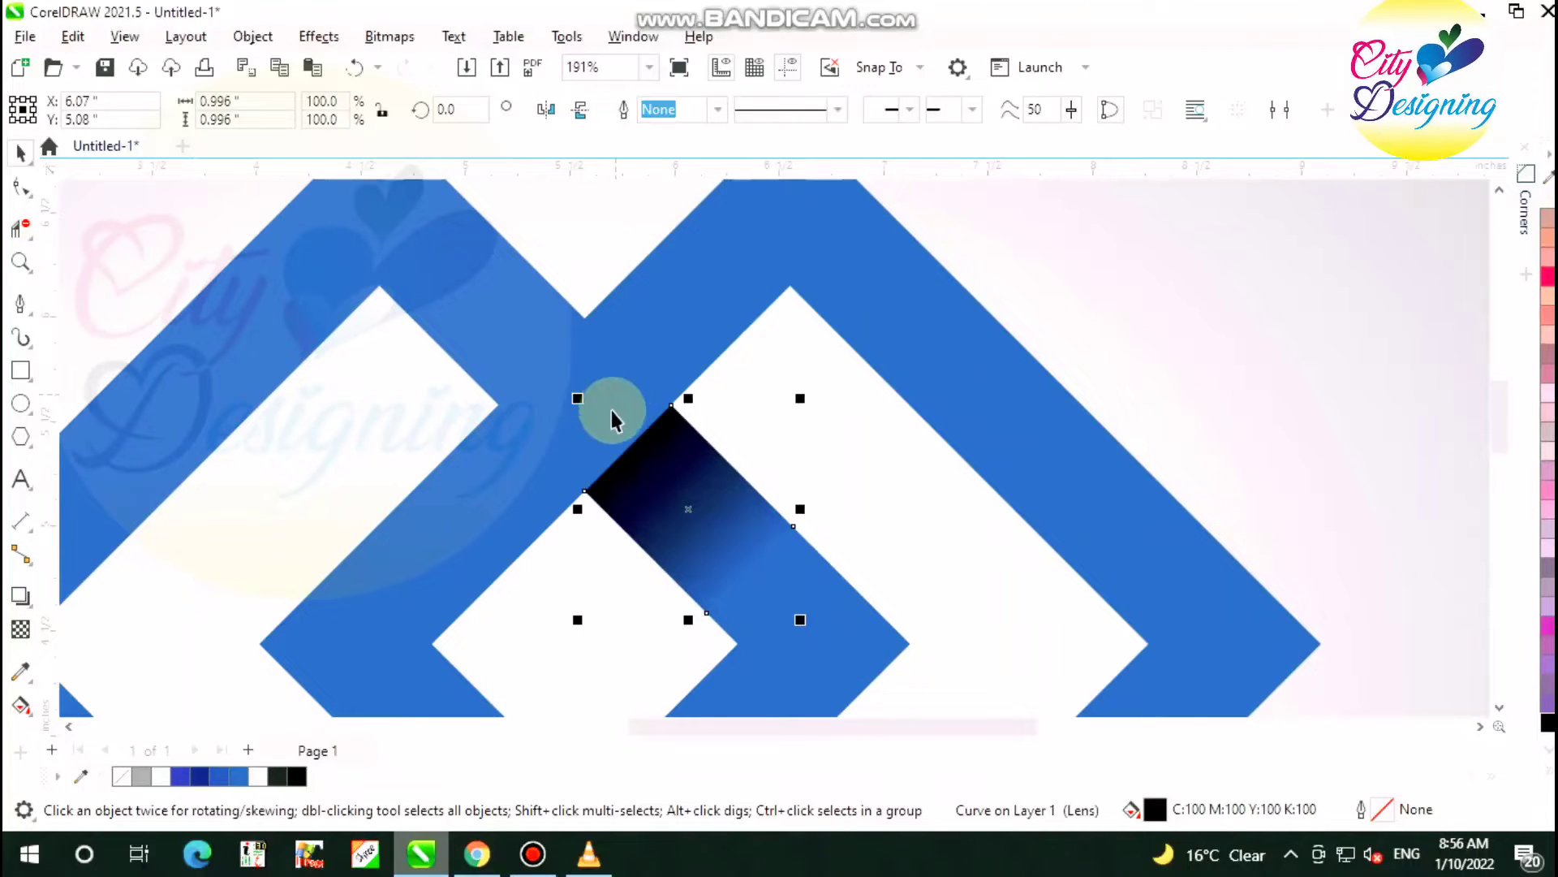
Copy the faded black shape and paste a duplicate directly over it
right_click(650, 477)
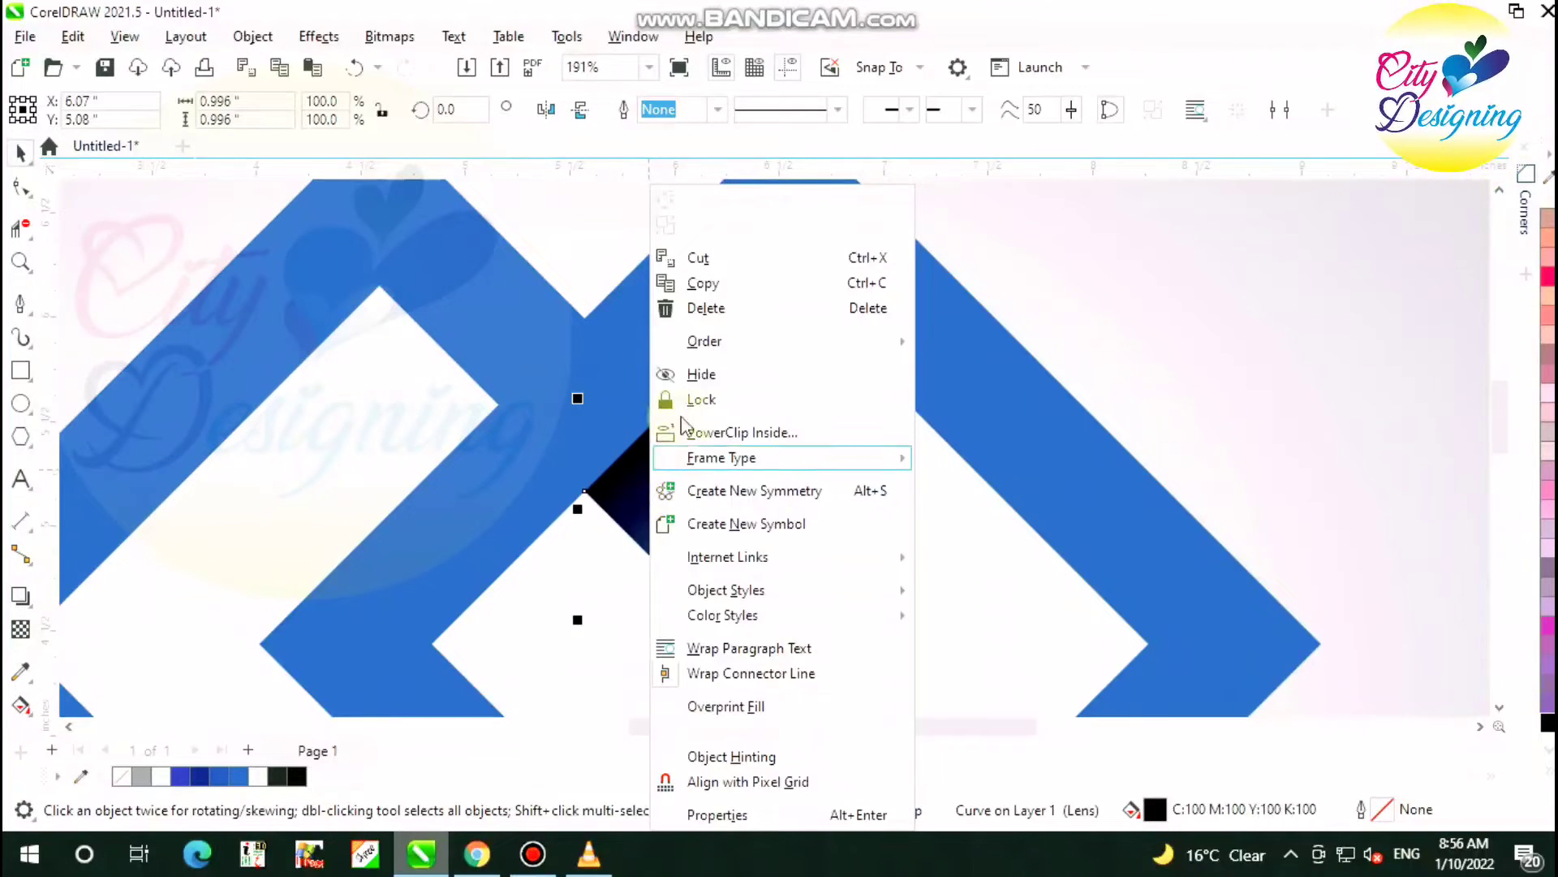
click(720, 284)
right_click(1164, 319)
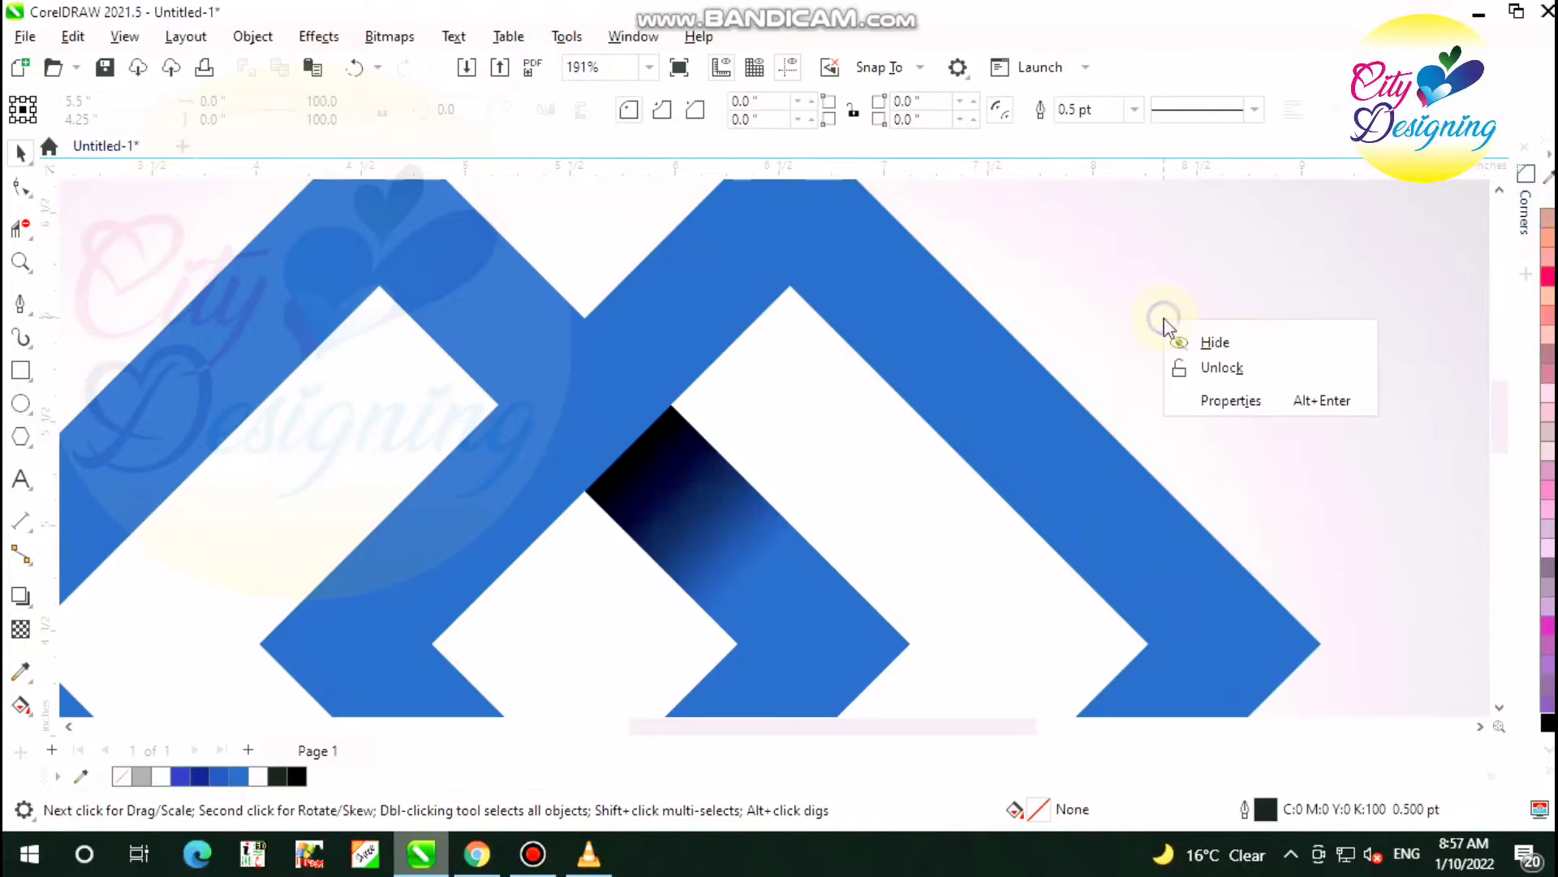
right_click(1091, 309)
scroll(882, 324, down, 1)
scroll(923, 351, down, 1)
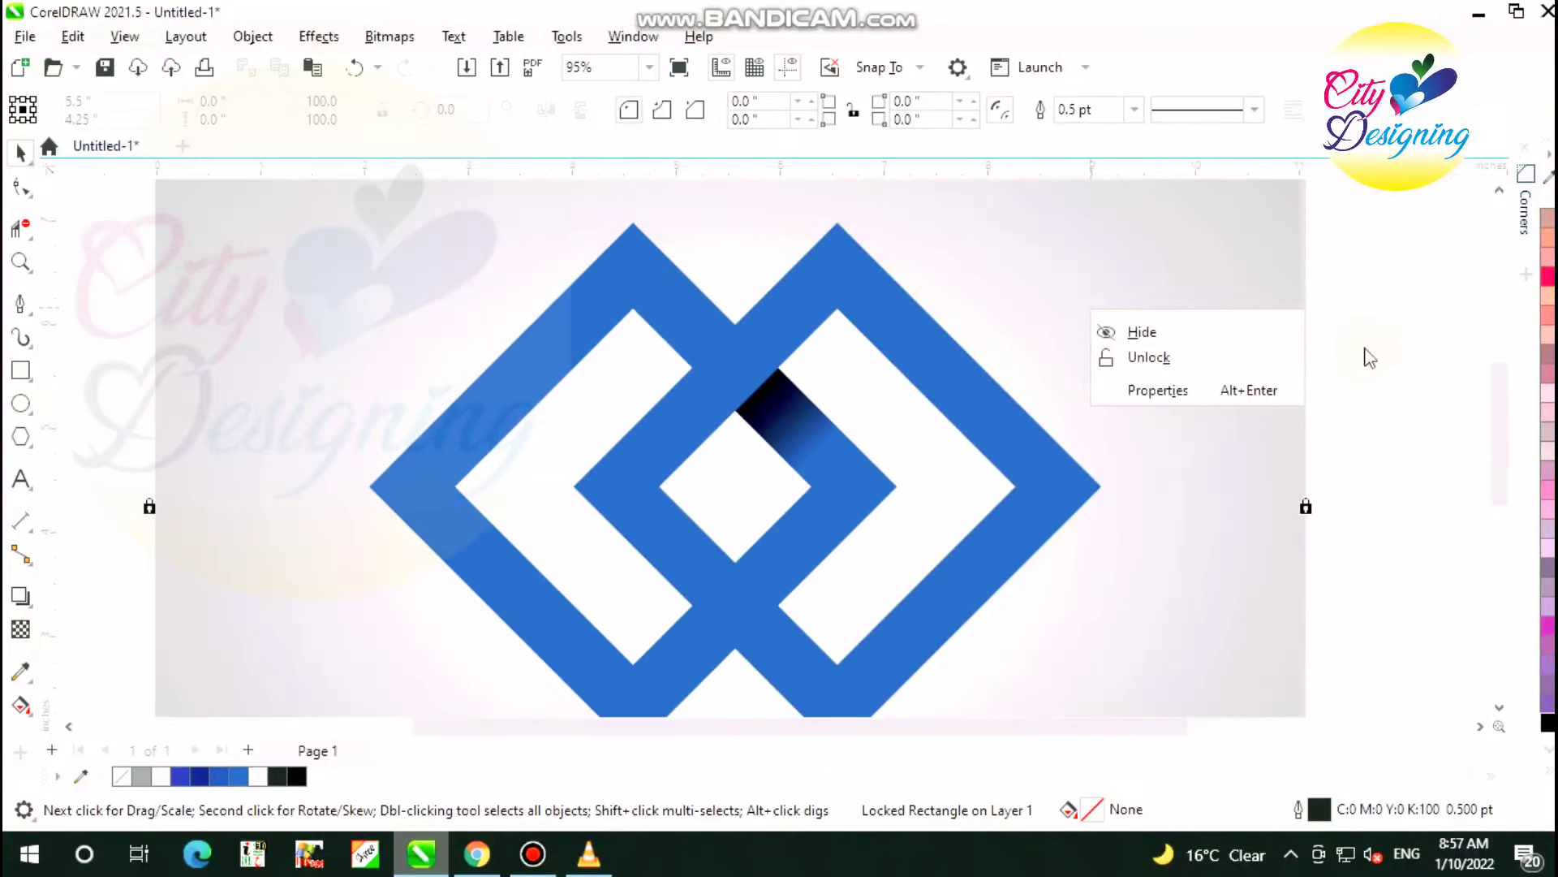
right_click(1369, 353)
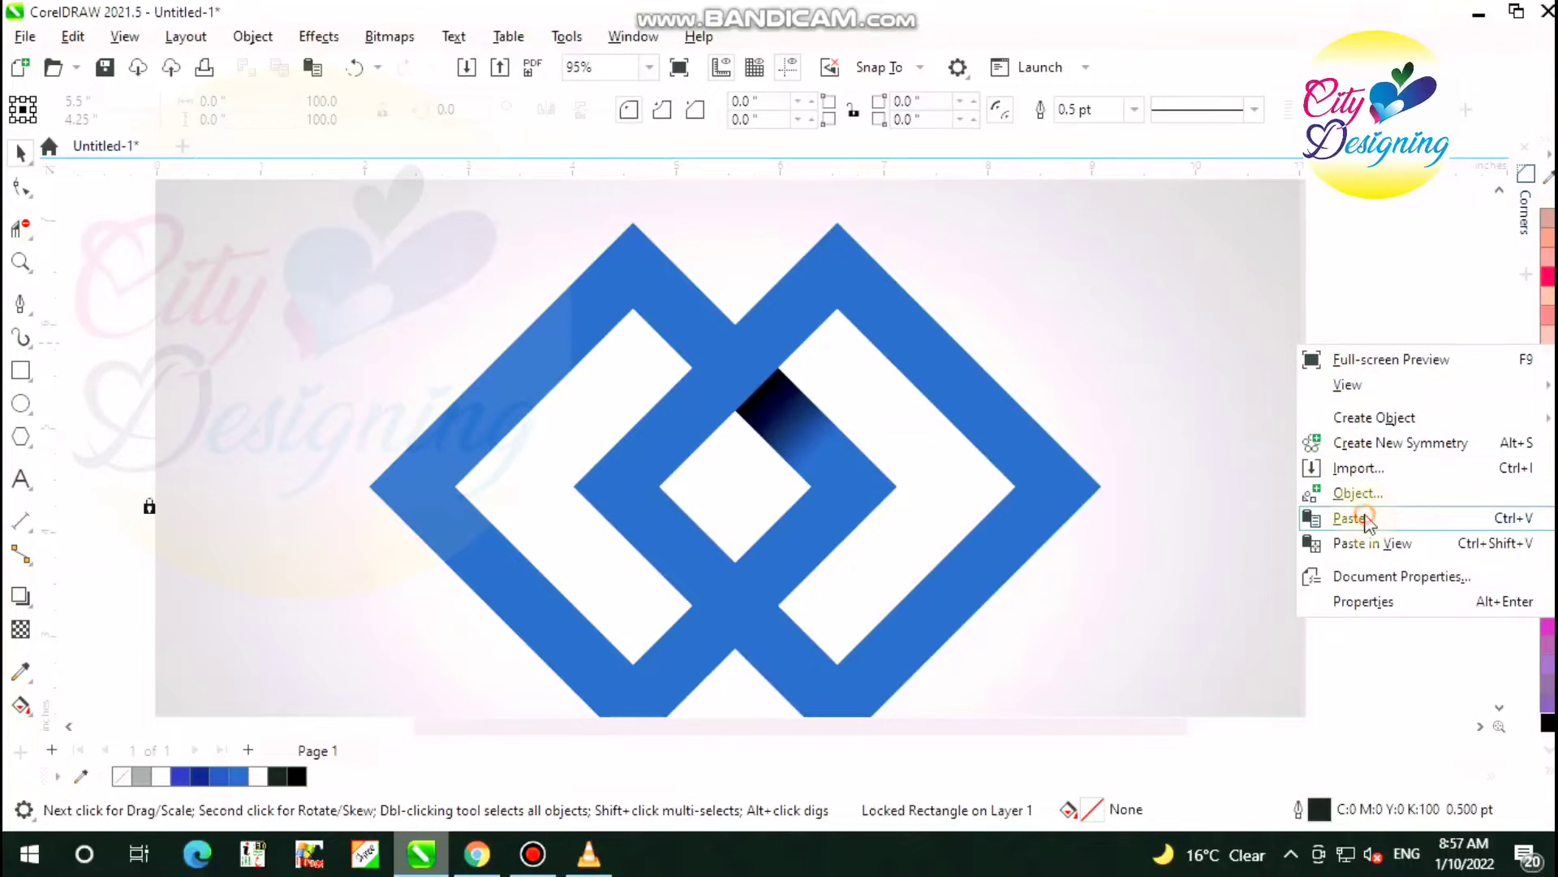
click(1350, 518)
scroll(811, 402, up, 3)
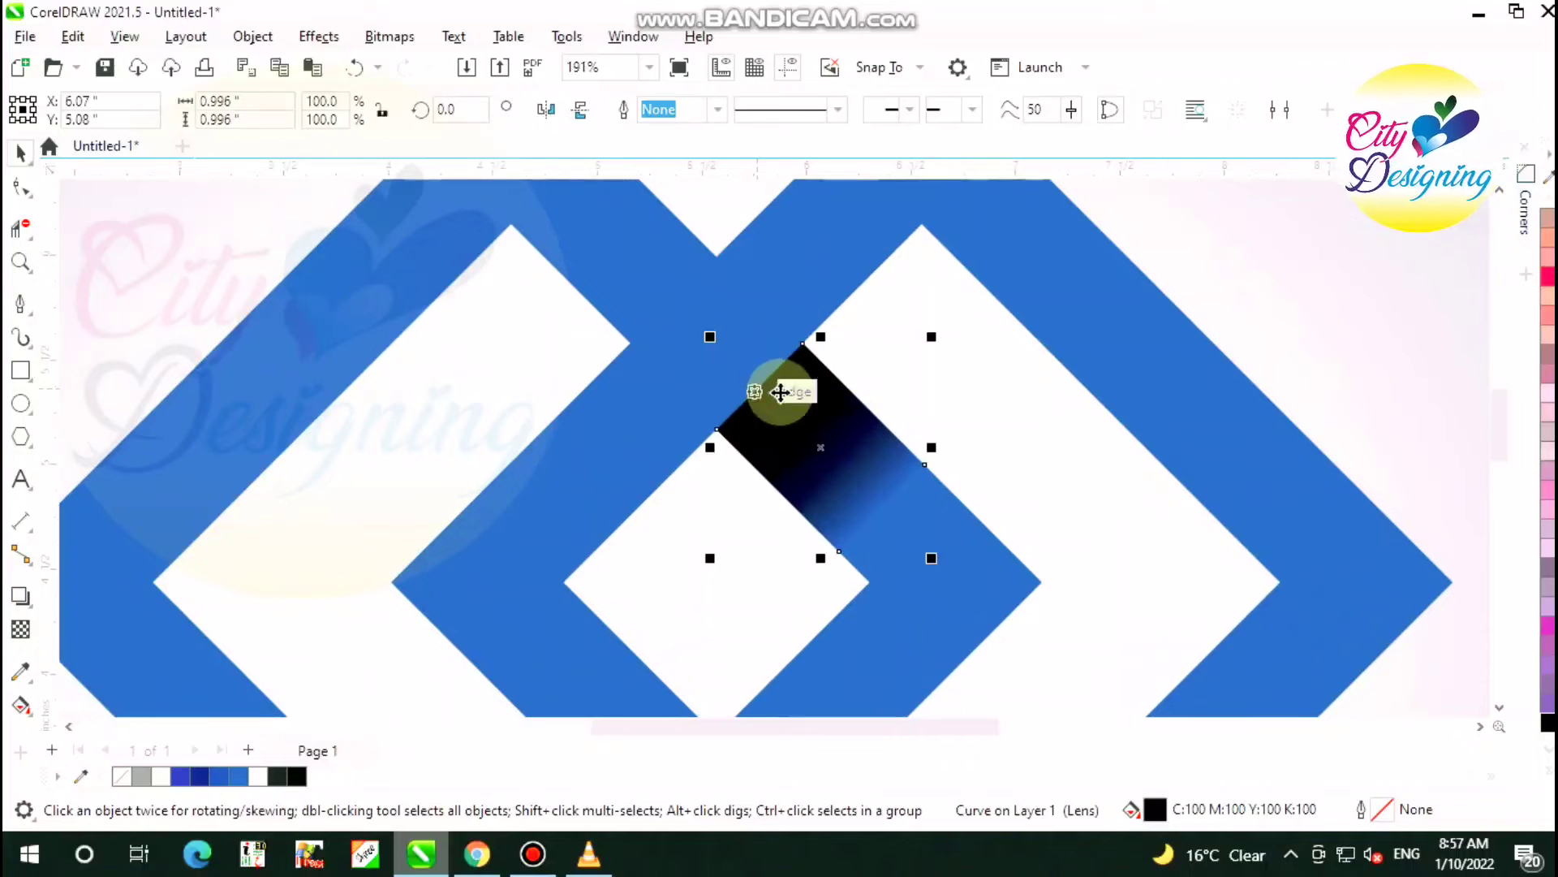
Mirror the pasted shadow horizontally and vertically, and move it diagonally to the opposite side of the upper crossing
click(547, 112)
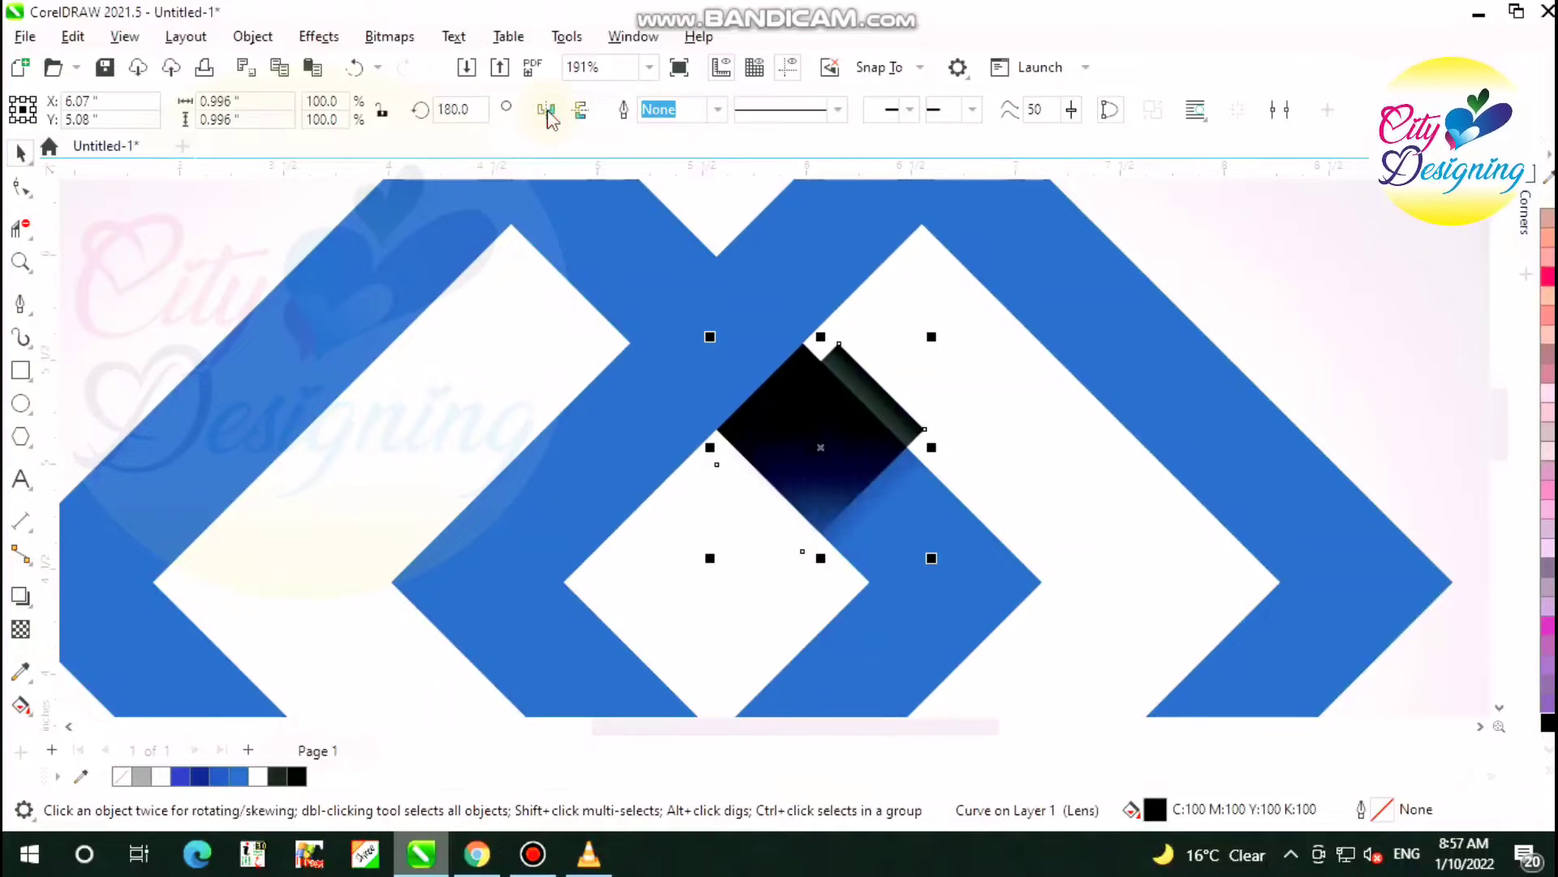
click(581, 112)
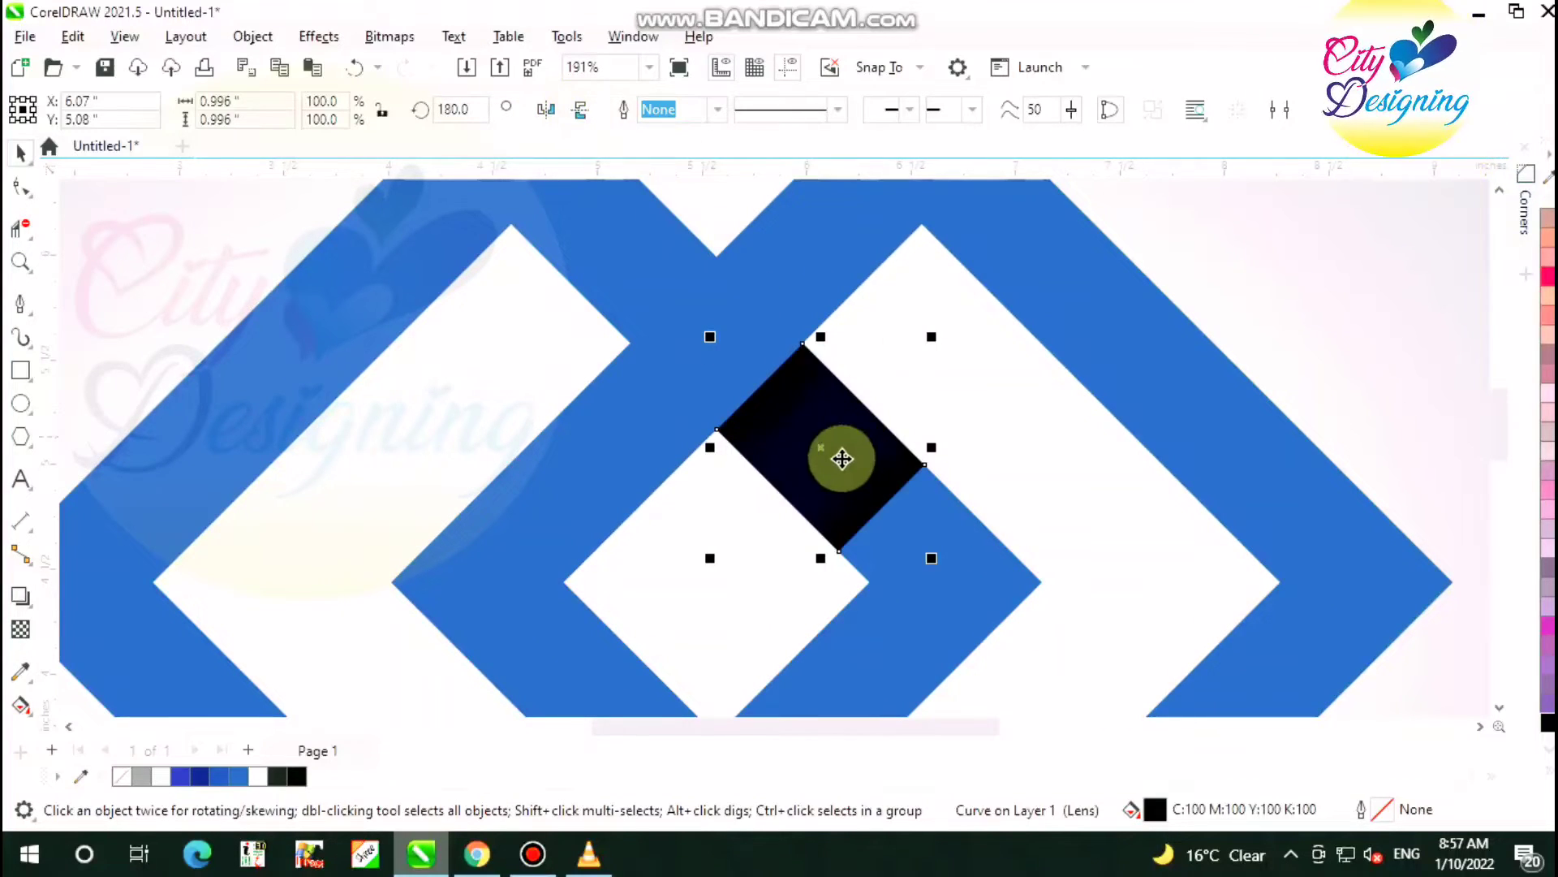
scroll(841, 463, up, 1)
drag(877, 490, 641, 256)
scroll(747, 338, up, 5)
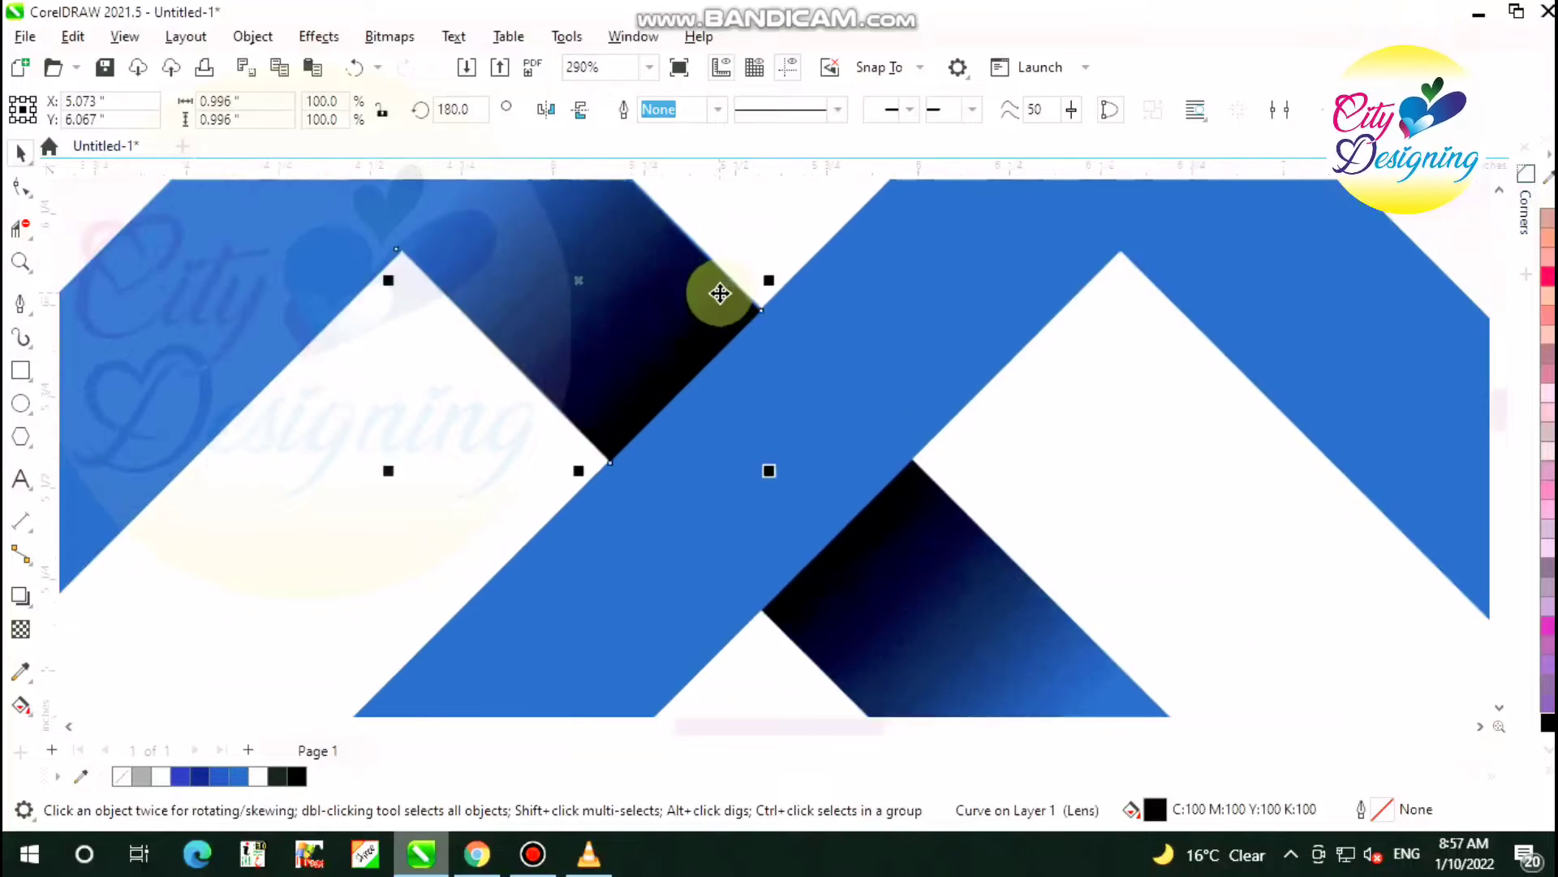
Align the mirrored shadow's outer corner precisely with the notch where the two frames' outer edges meet
scroll(759, 308, up, 5)
drag(810, 414, 810, 376)
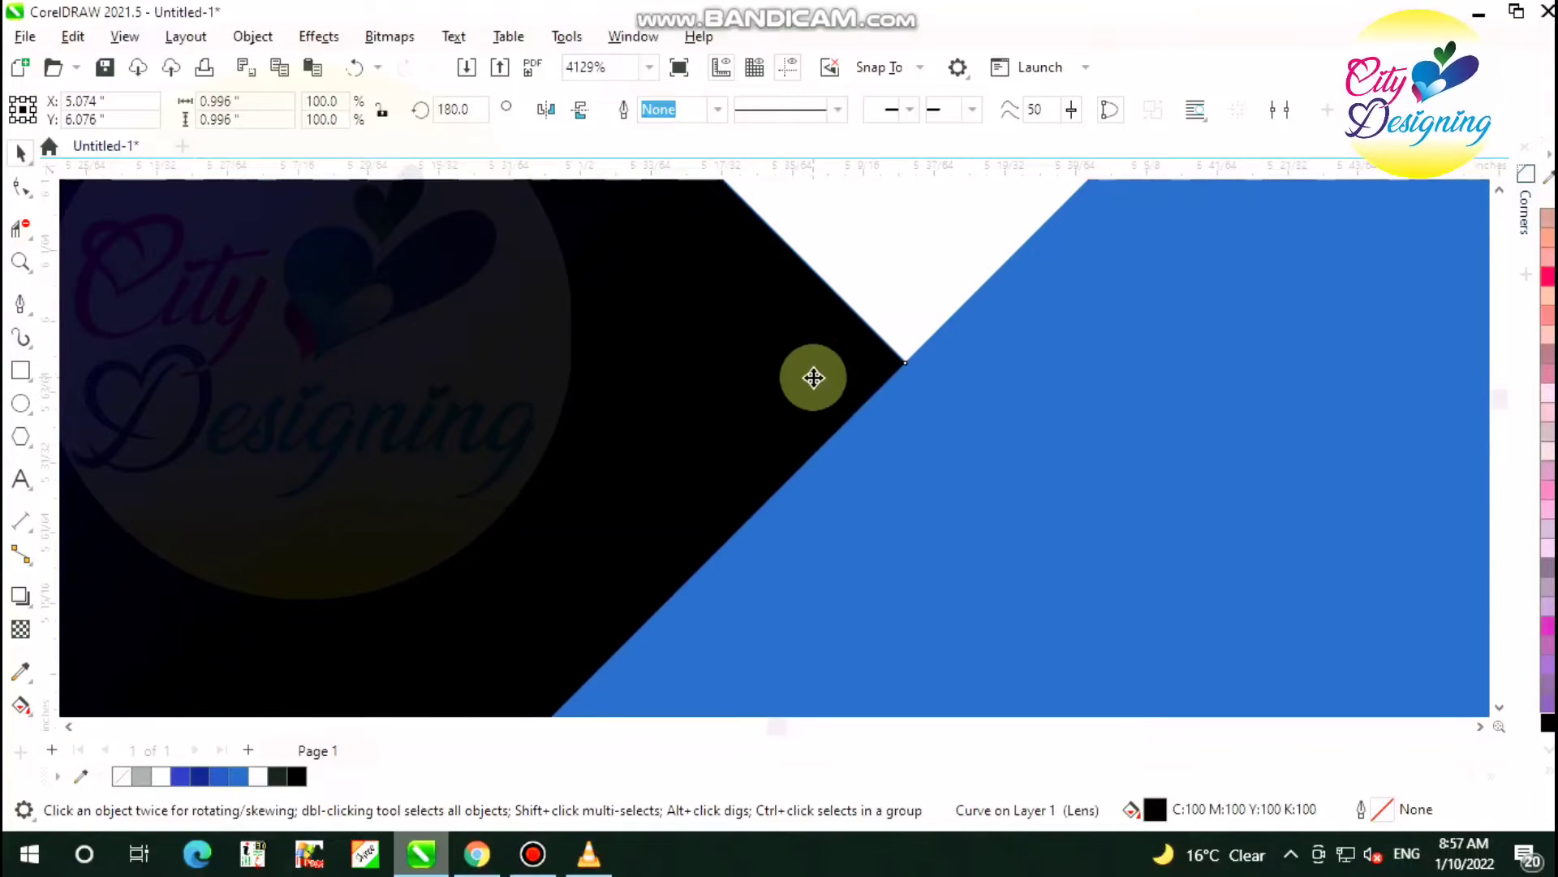
scroll(844, 366, up, 1)
scroll(867, 361, up, 3)
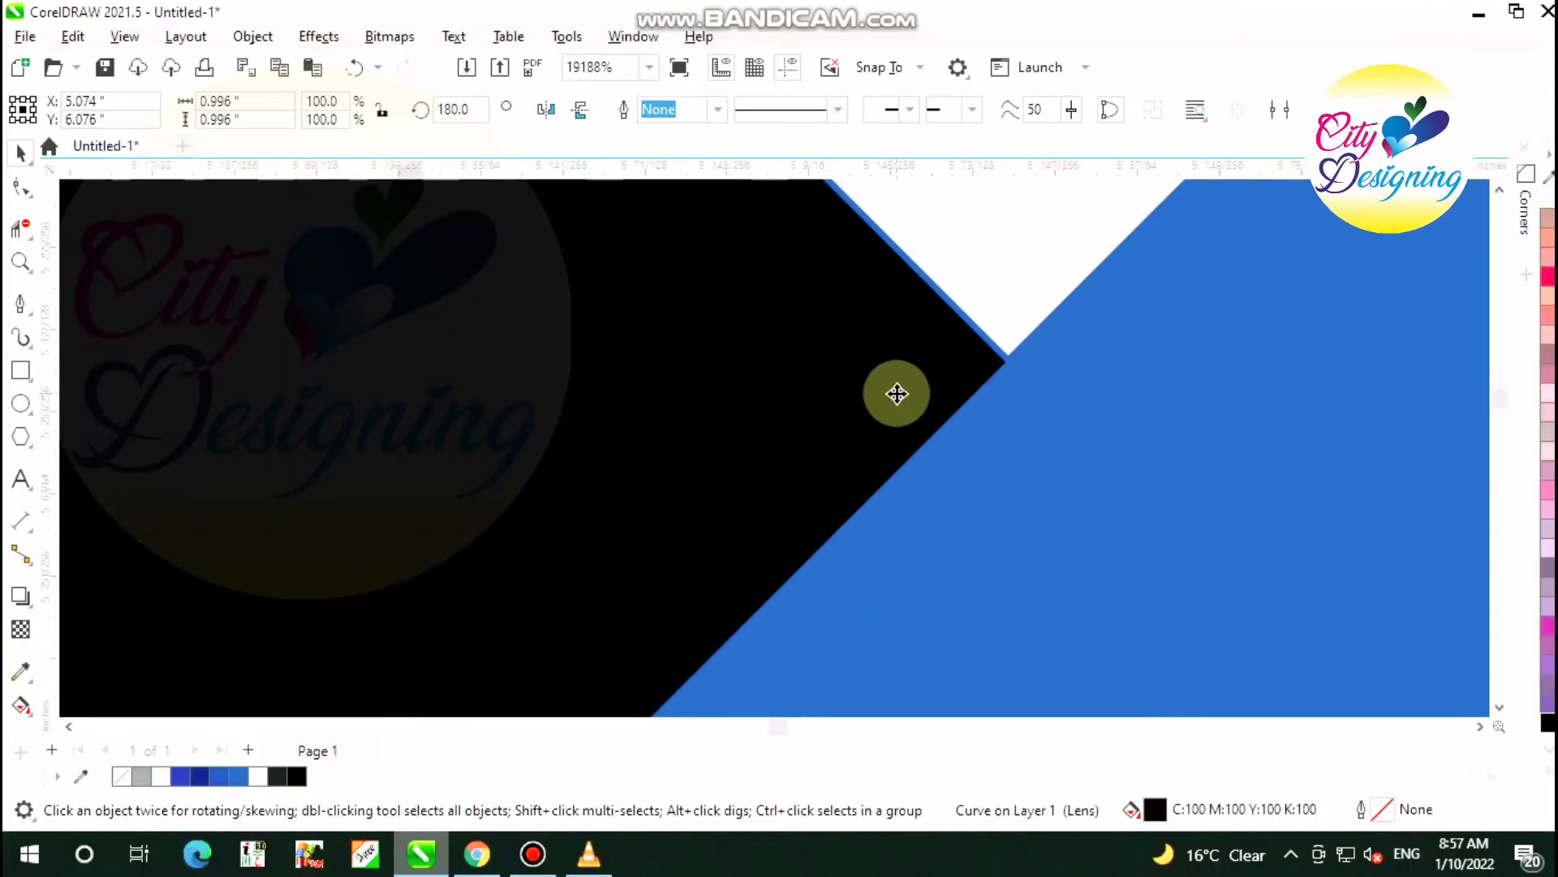
scroll(896, 394, down, 5)
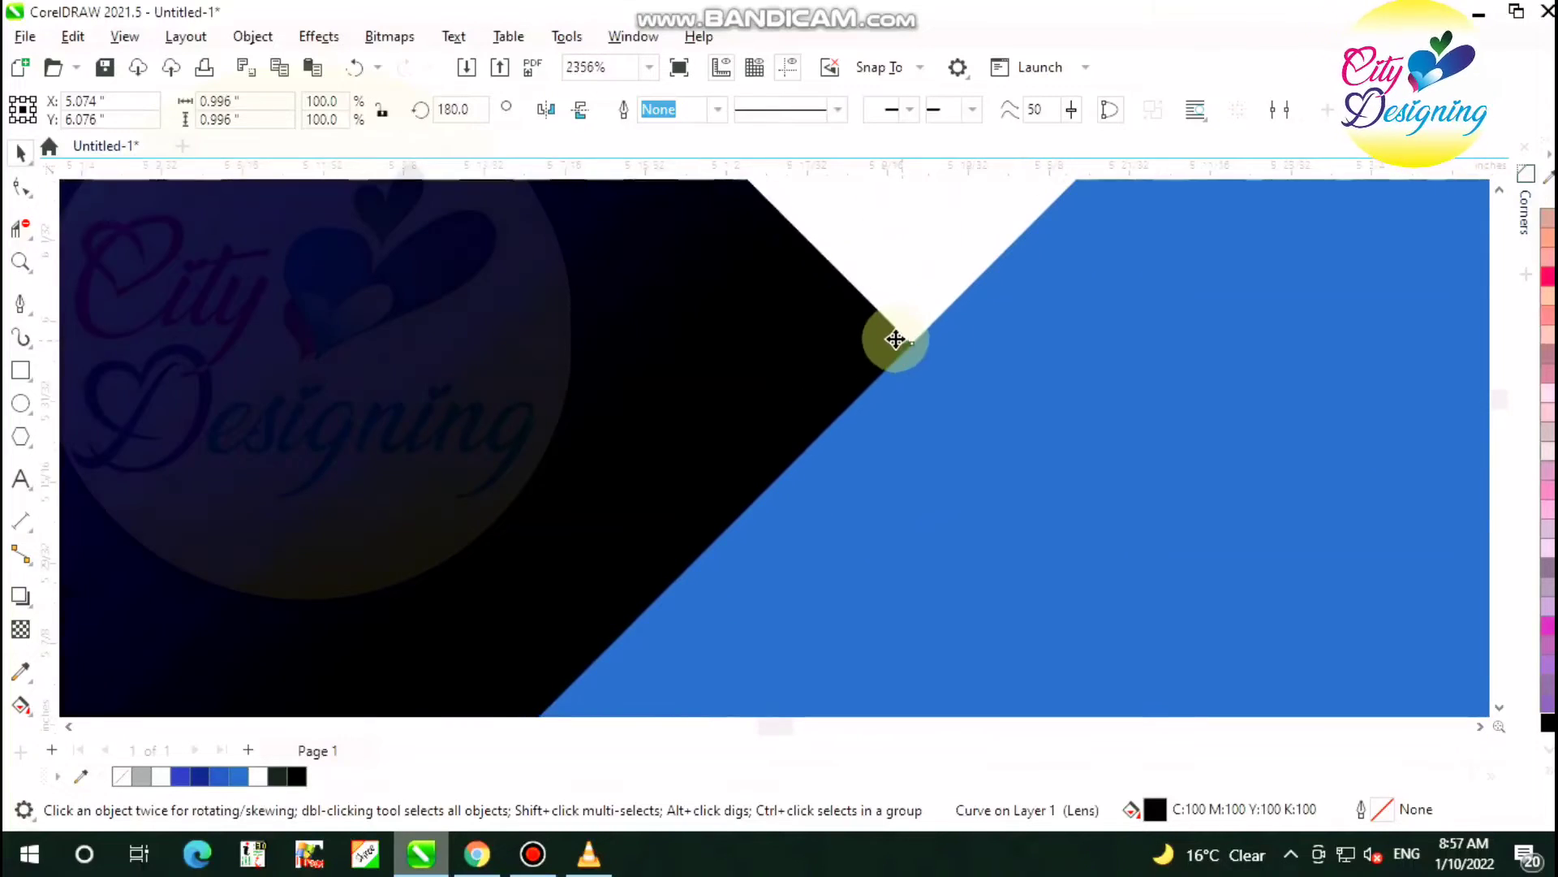
scroll(896, 339, down, 4)
scroll(677, 604, up, 2)
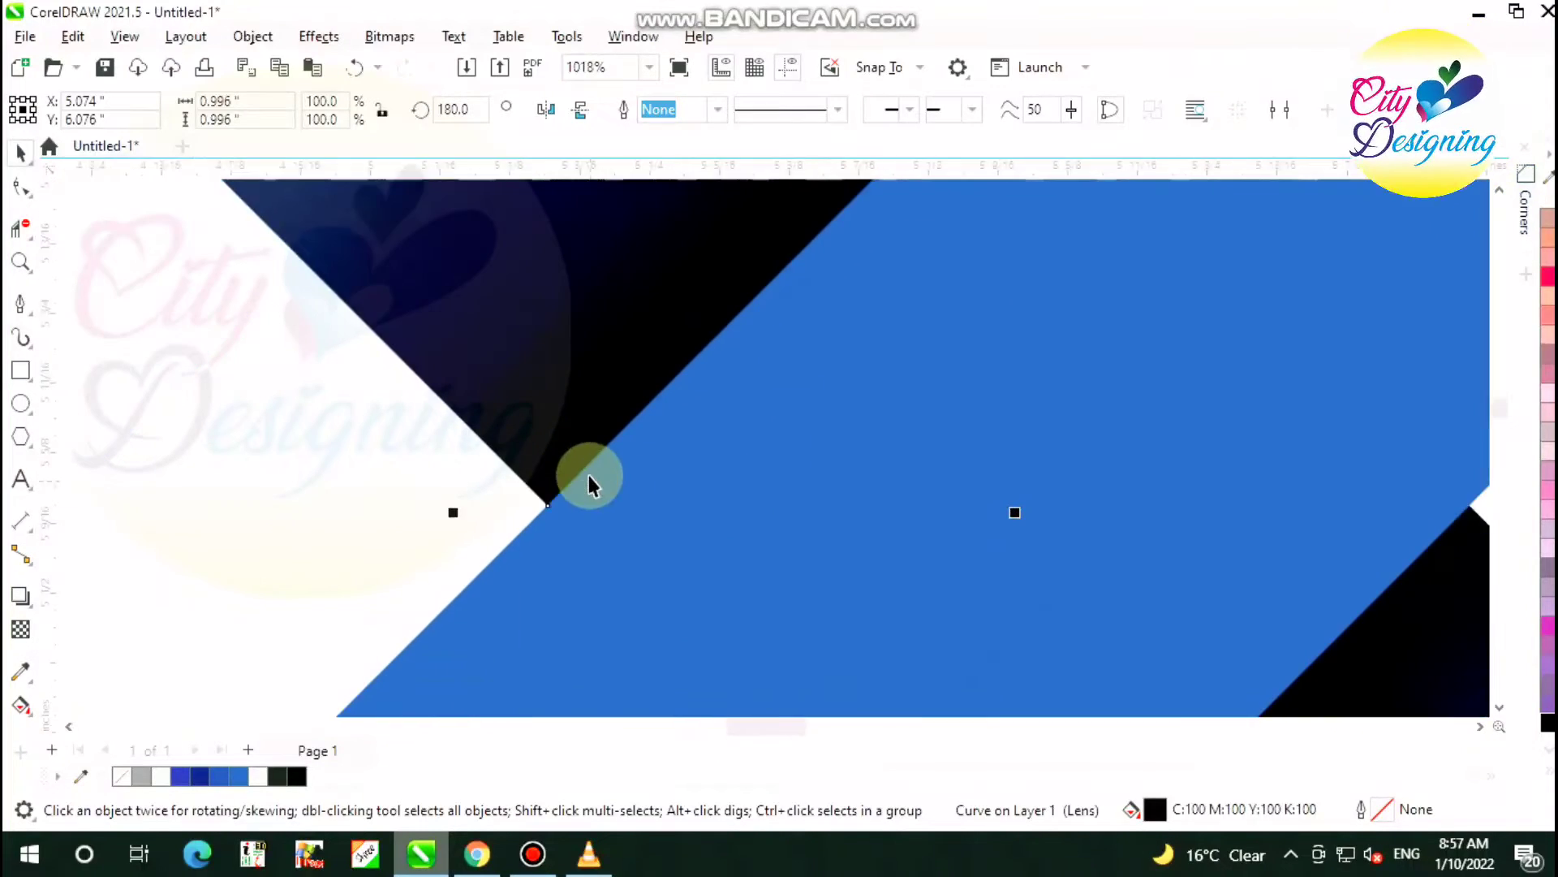
scroll(588, 475, down, 5)
scroll(713, 438, up, 2)
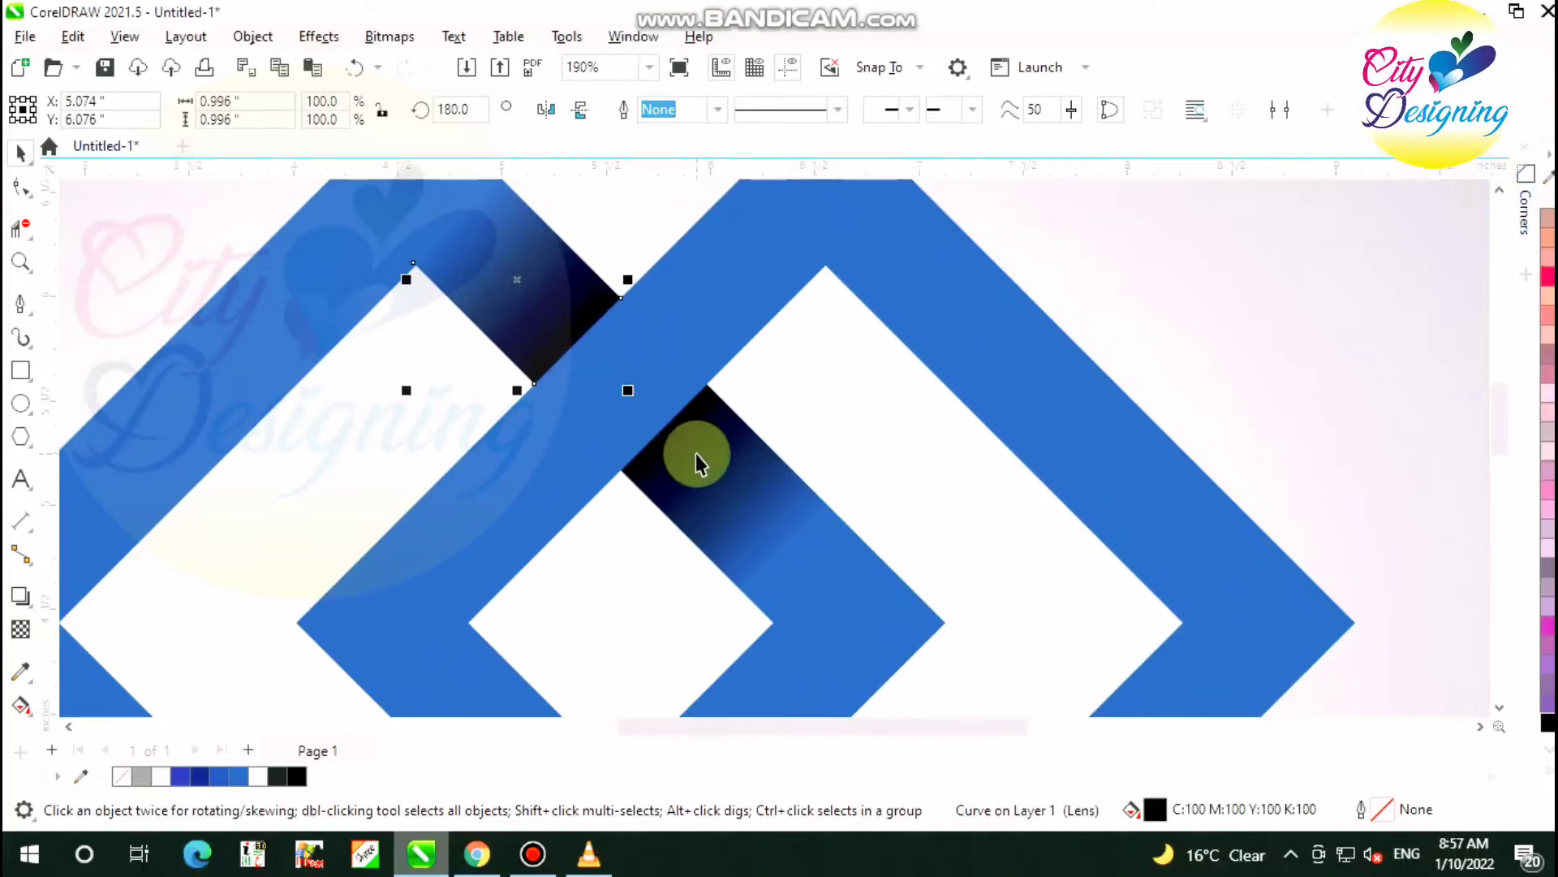
Select both shadow pieces at the upper crossing, undo their accidental shift, and group them
shift+click(695, 455)
scroll(694, 454, down, 3)
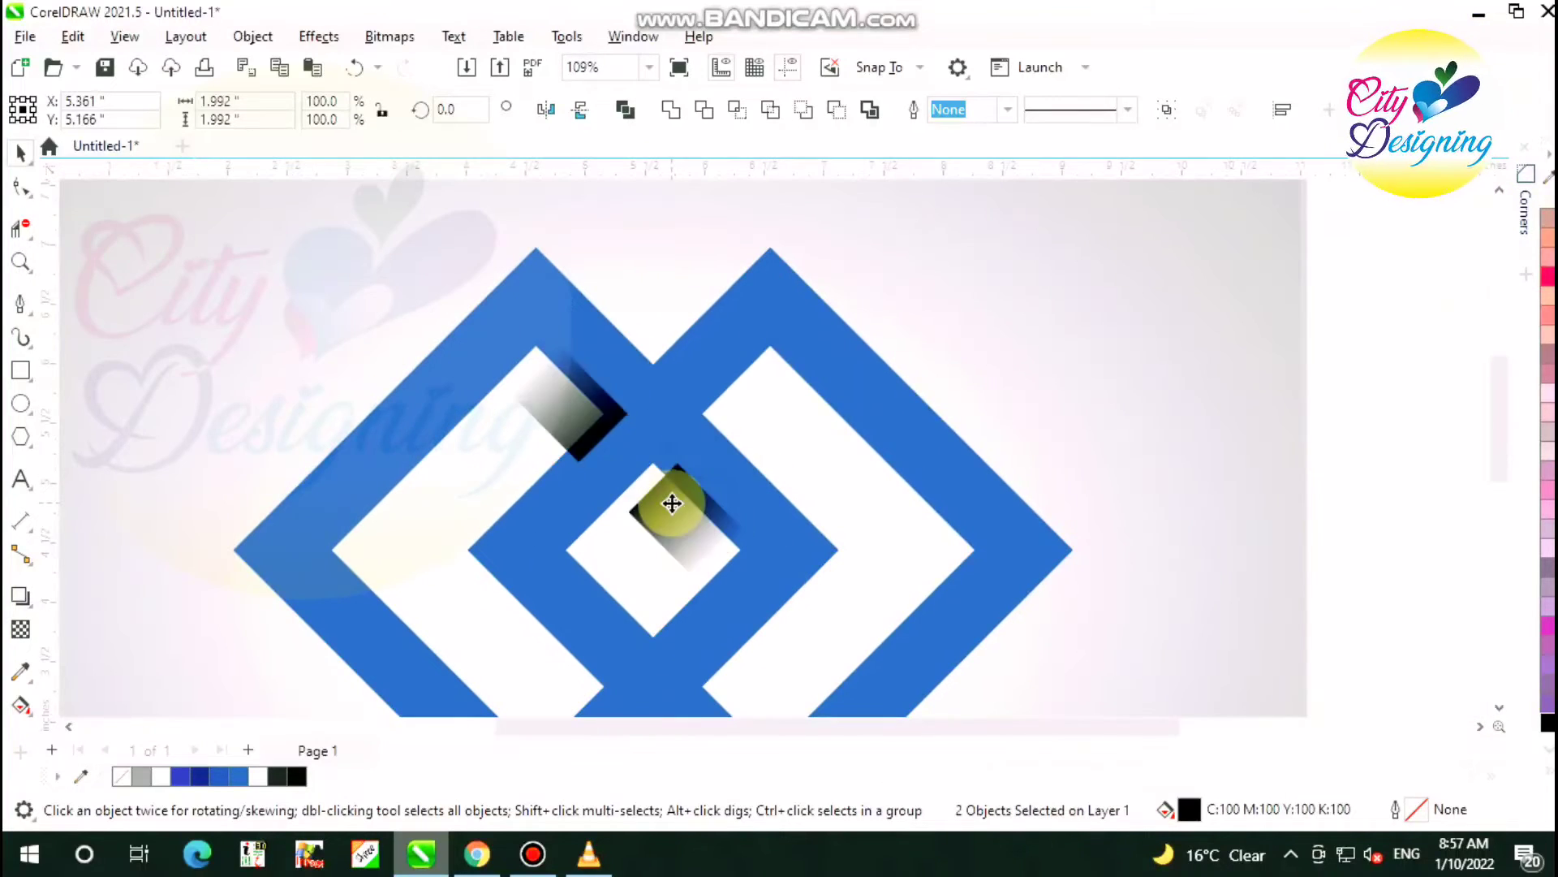
key(ctrl+z)
scroll(677, 453, up, 3)
scroll(709, 467, down, 2)
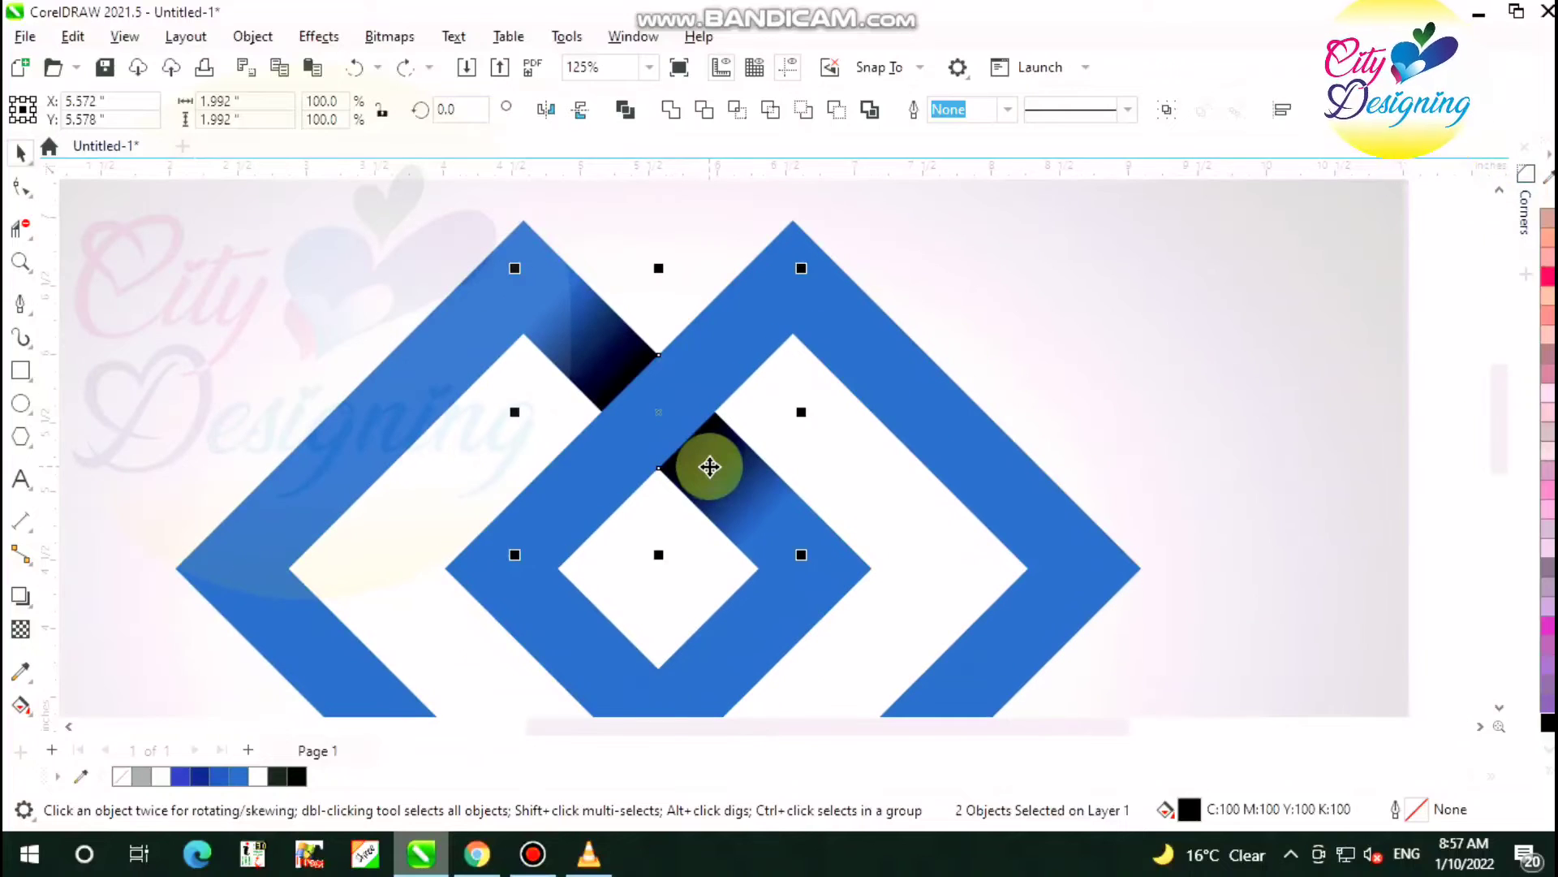
key(ctrl+g)
Duplicate the grouped shadow pair and move the copy straight down about 2.28 inches onto the lower crossing of the frames
right_click(710, 467)
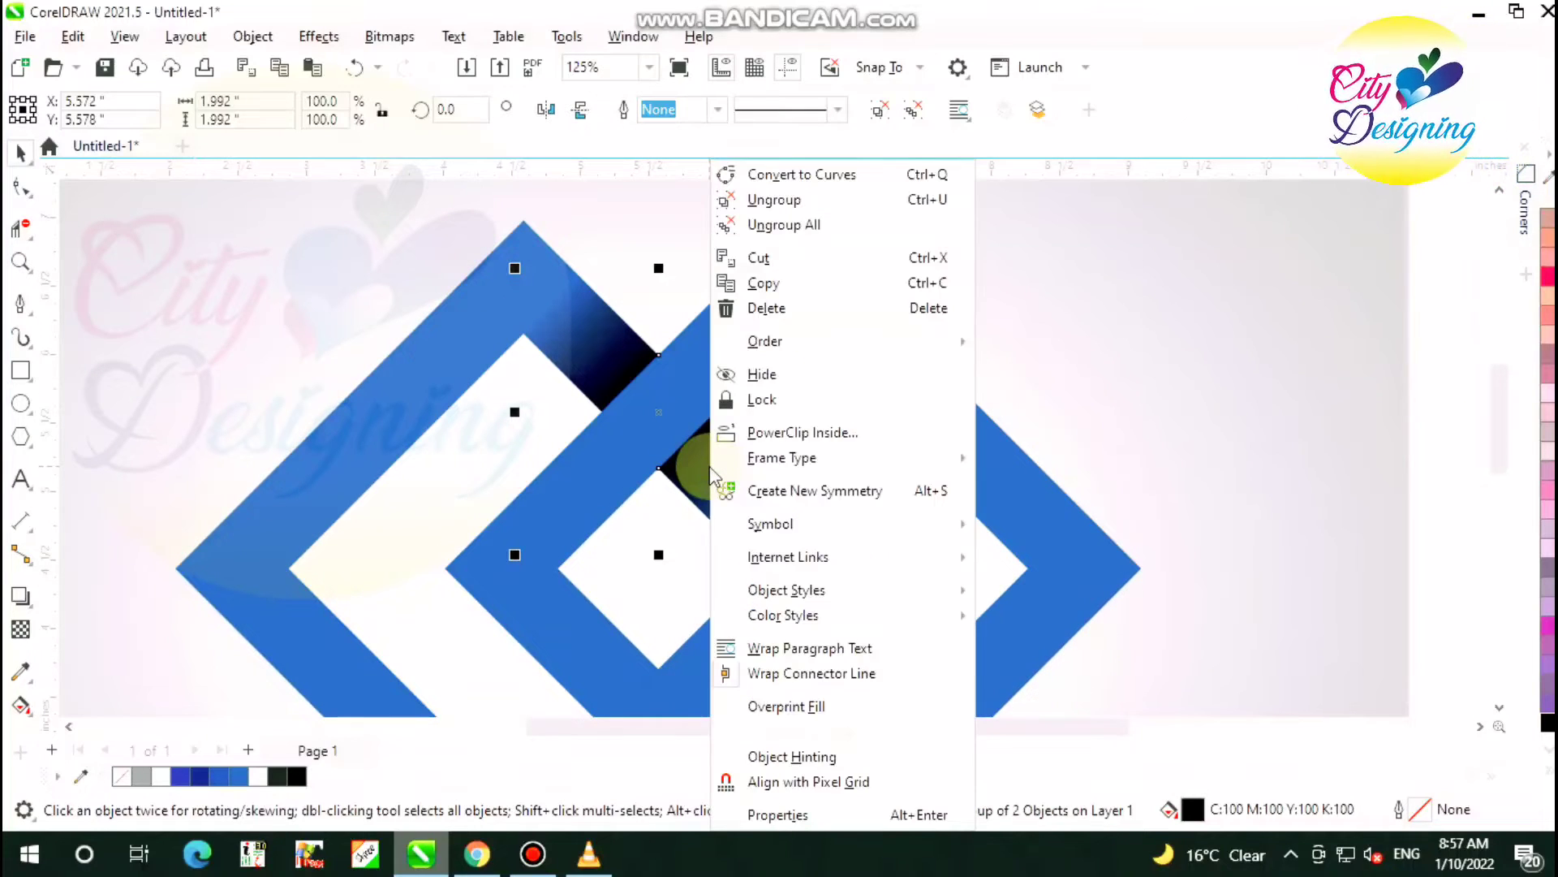
click(764, 284)
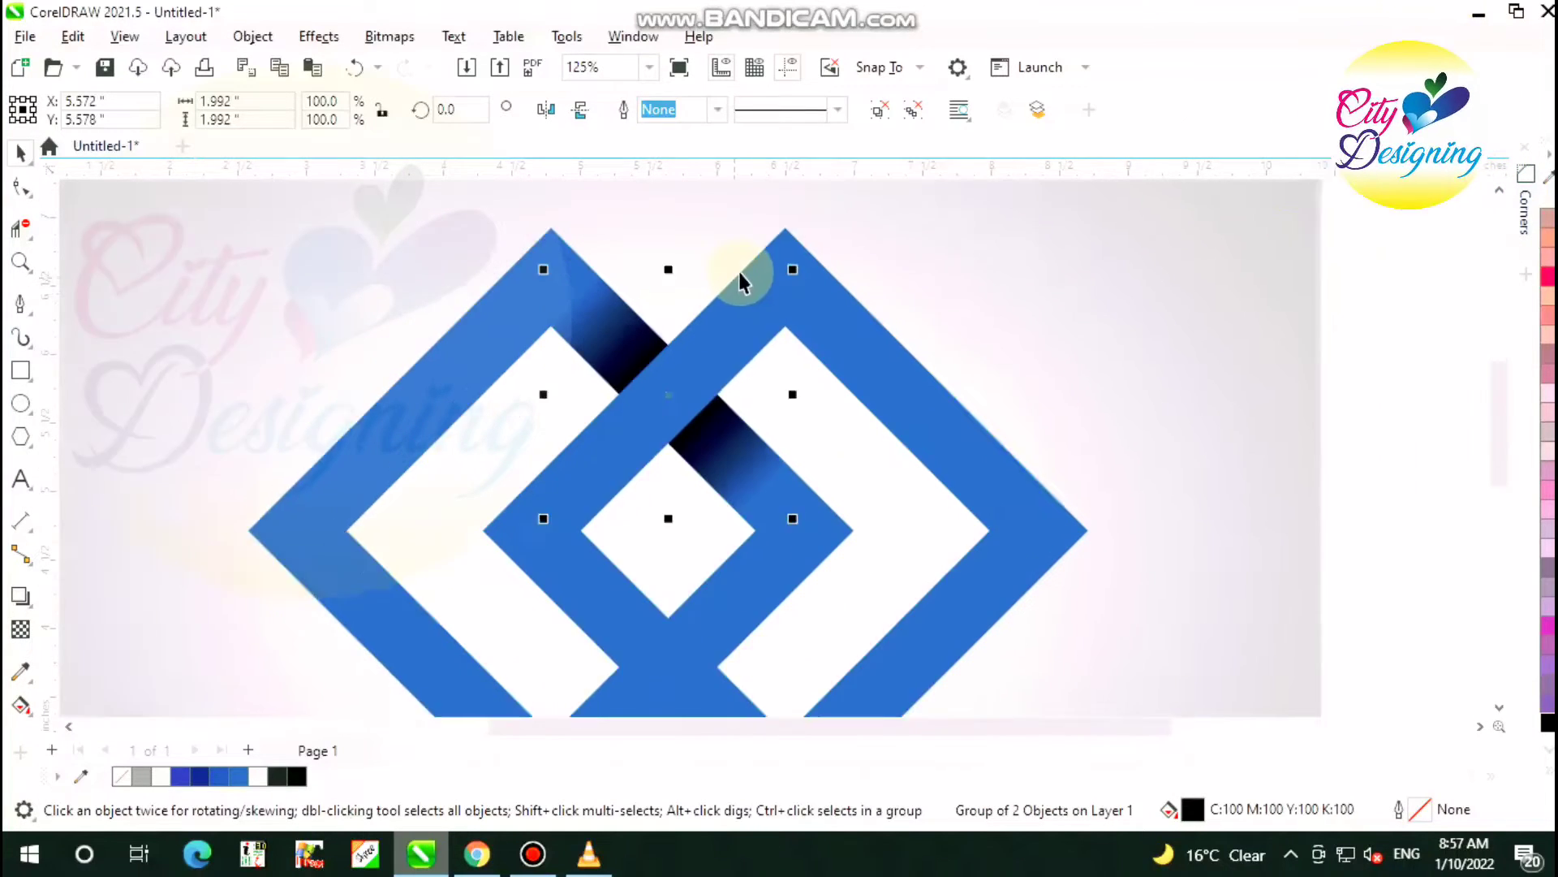
scroll(739, 271, down, 2)
right_click(1221, 359)
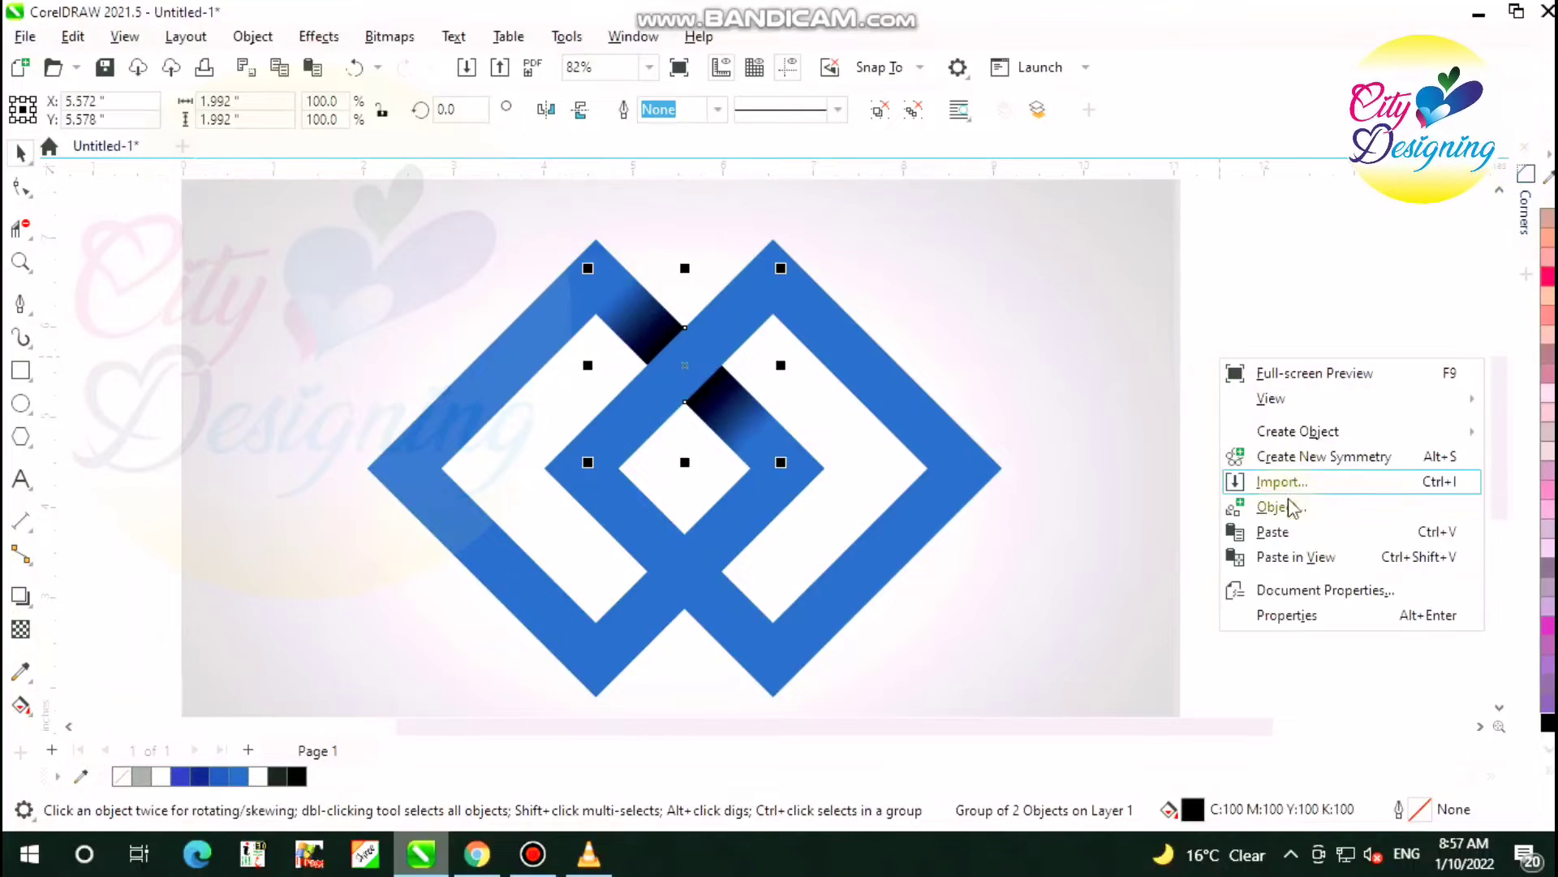
click(1273, 531)
scroll(674, 412, up, 1)
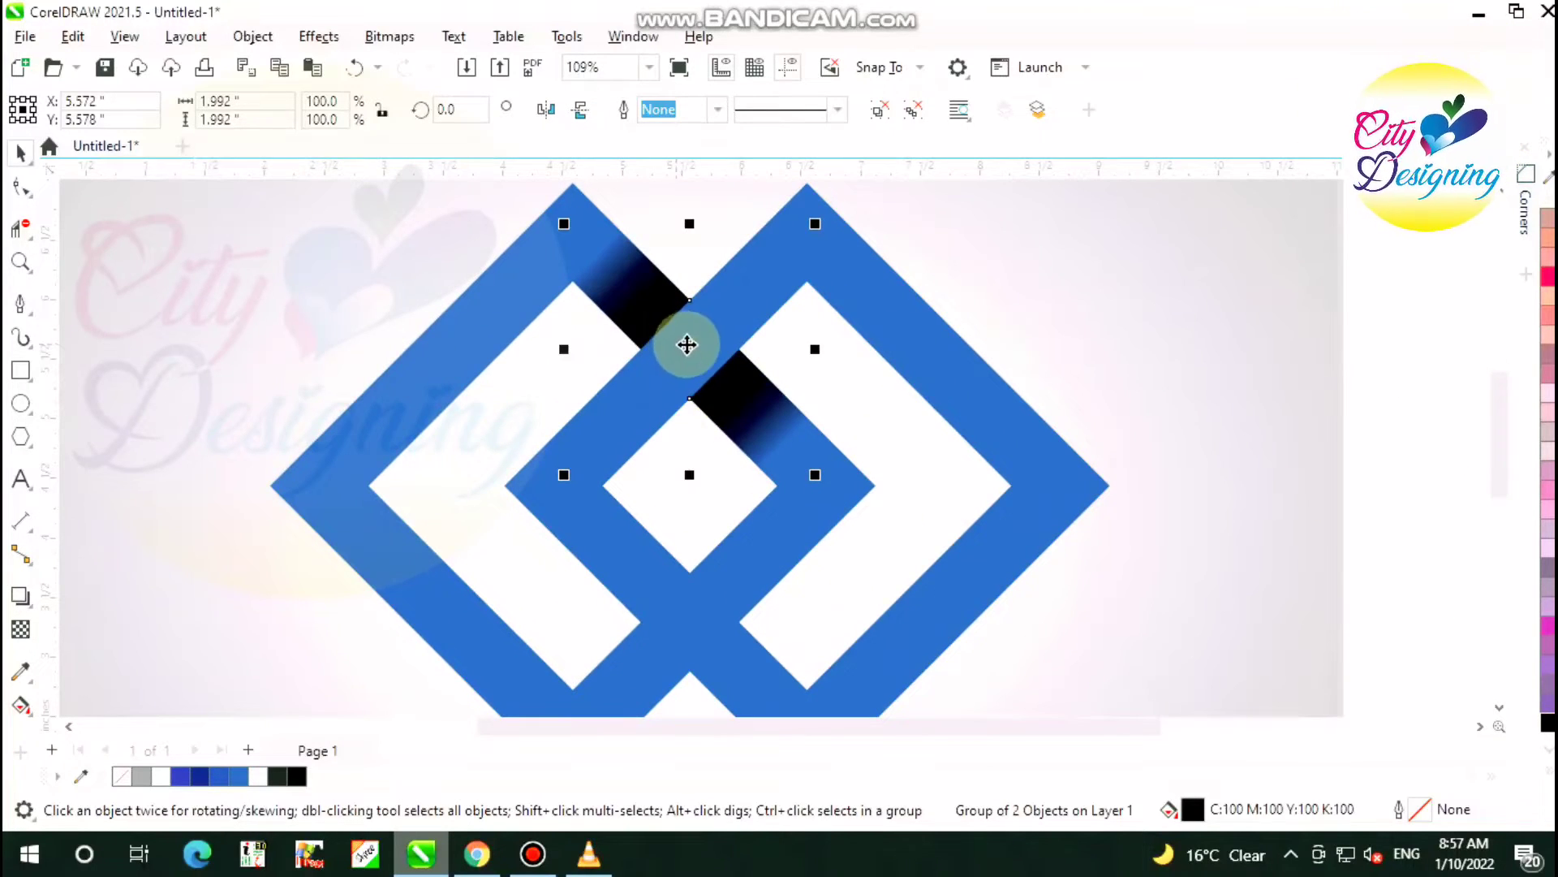
drag(689, 346, 688, 616)
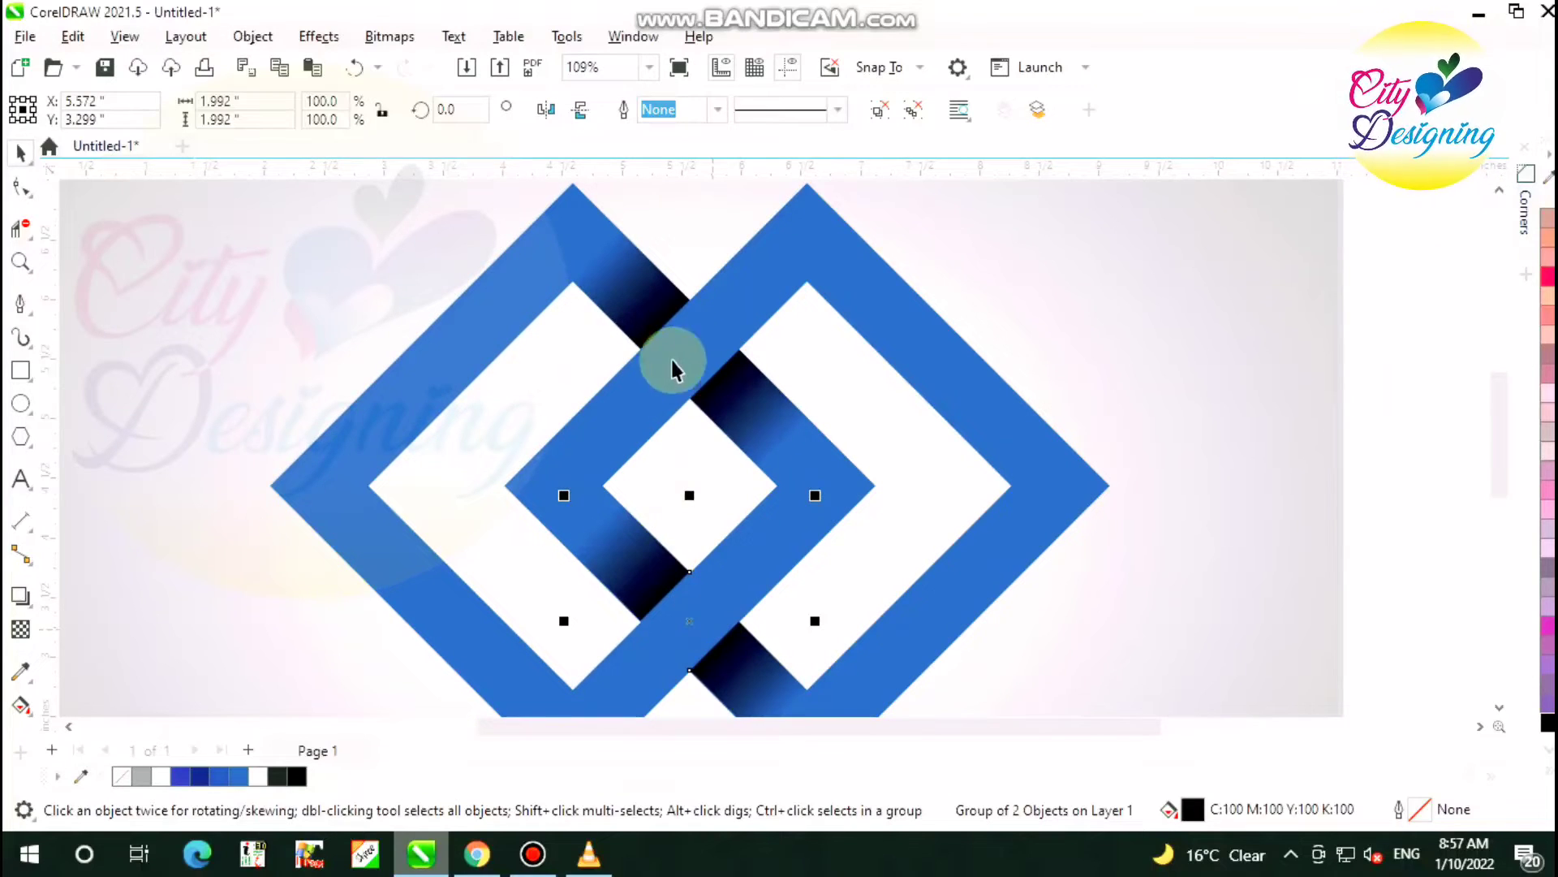
Align the duplicated shadow pair's corner precisely with the notch where the frame edges meet at the lower crossing, and deselect it
scroll(741, 386, down, 1)
scroll(742, 497, up, 12)
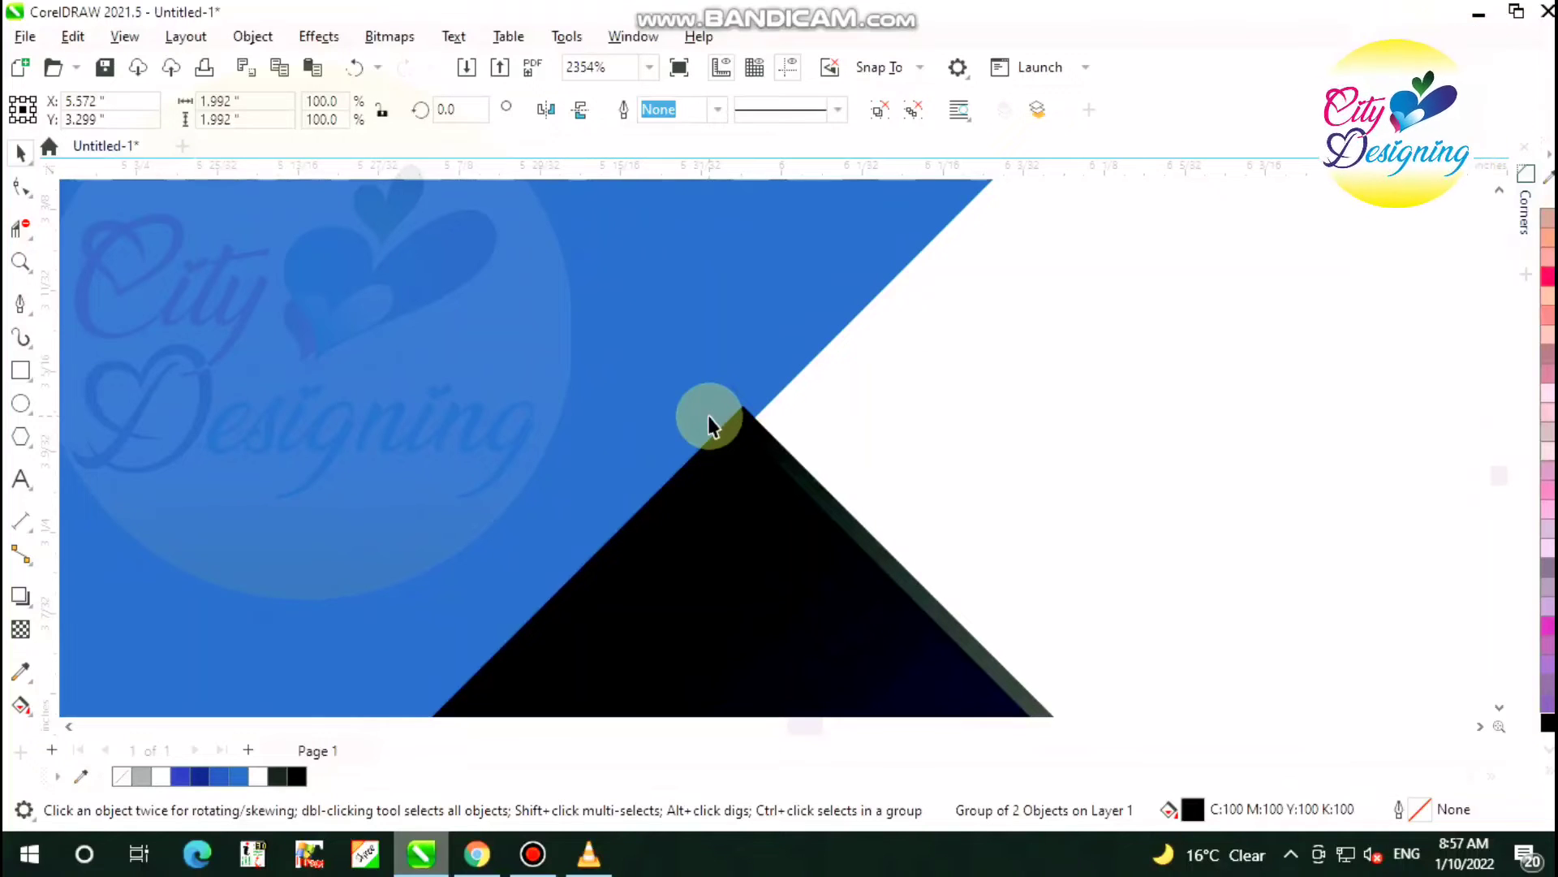
scroll(714, 422, up, 4)
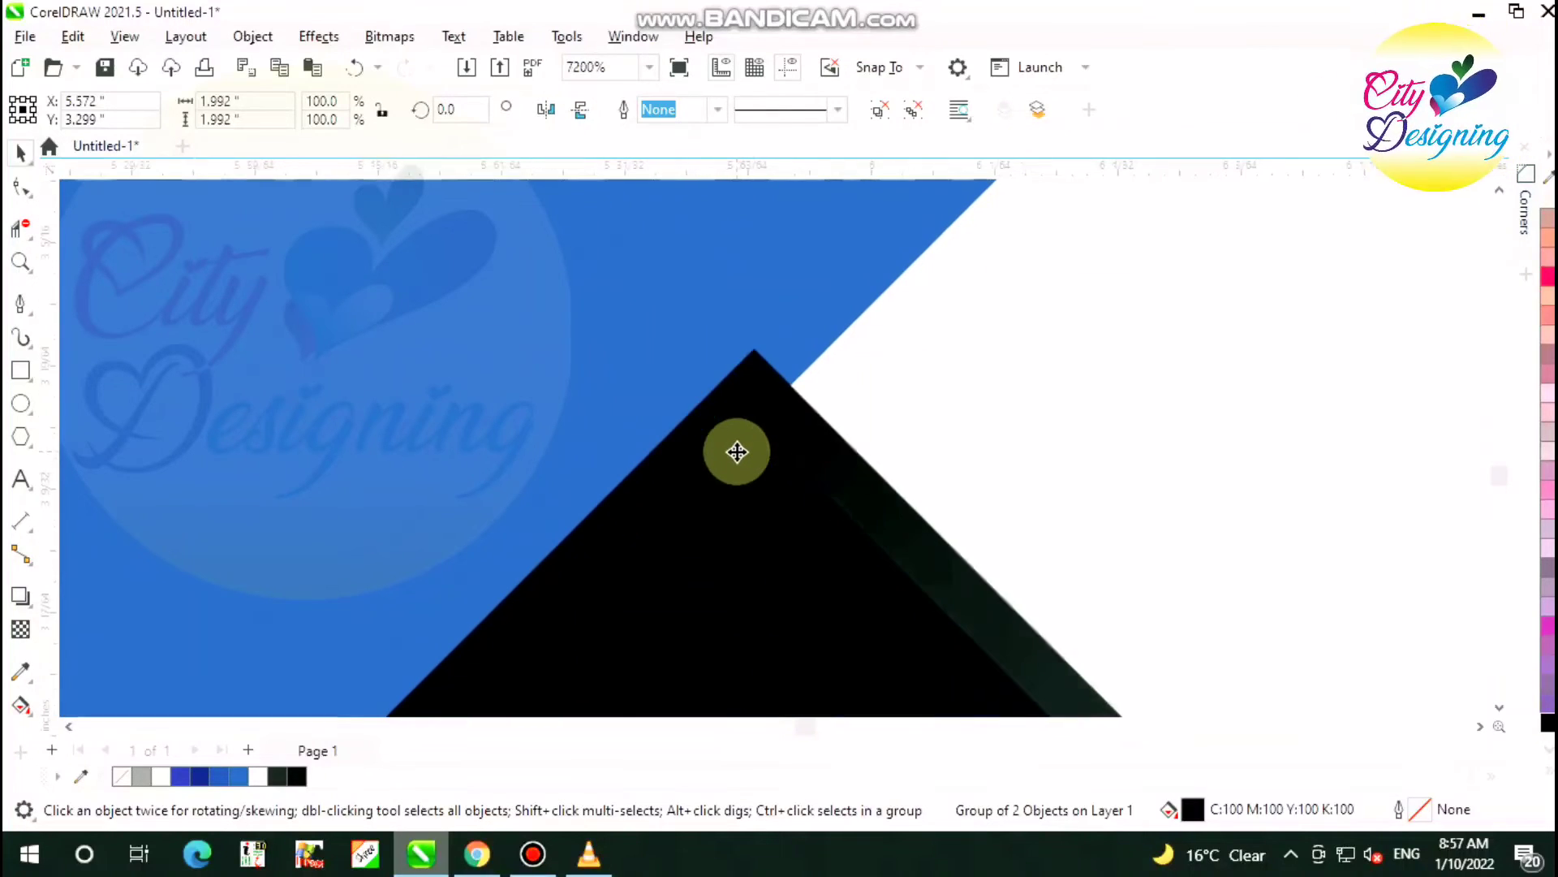
drag(738, 466, 729, 525)
scroll(728, 524, up, 2)
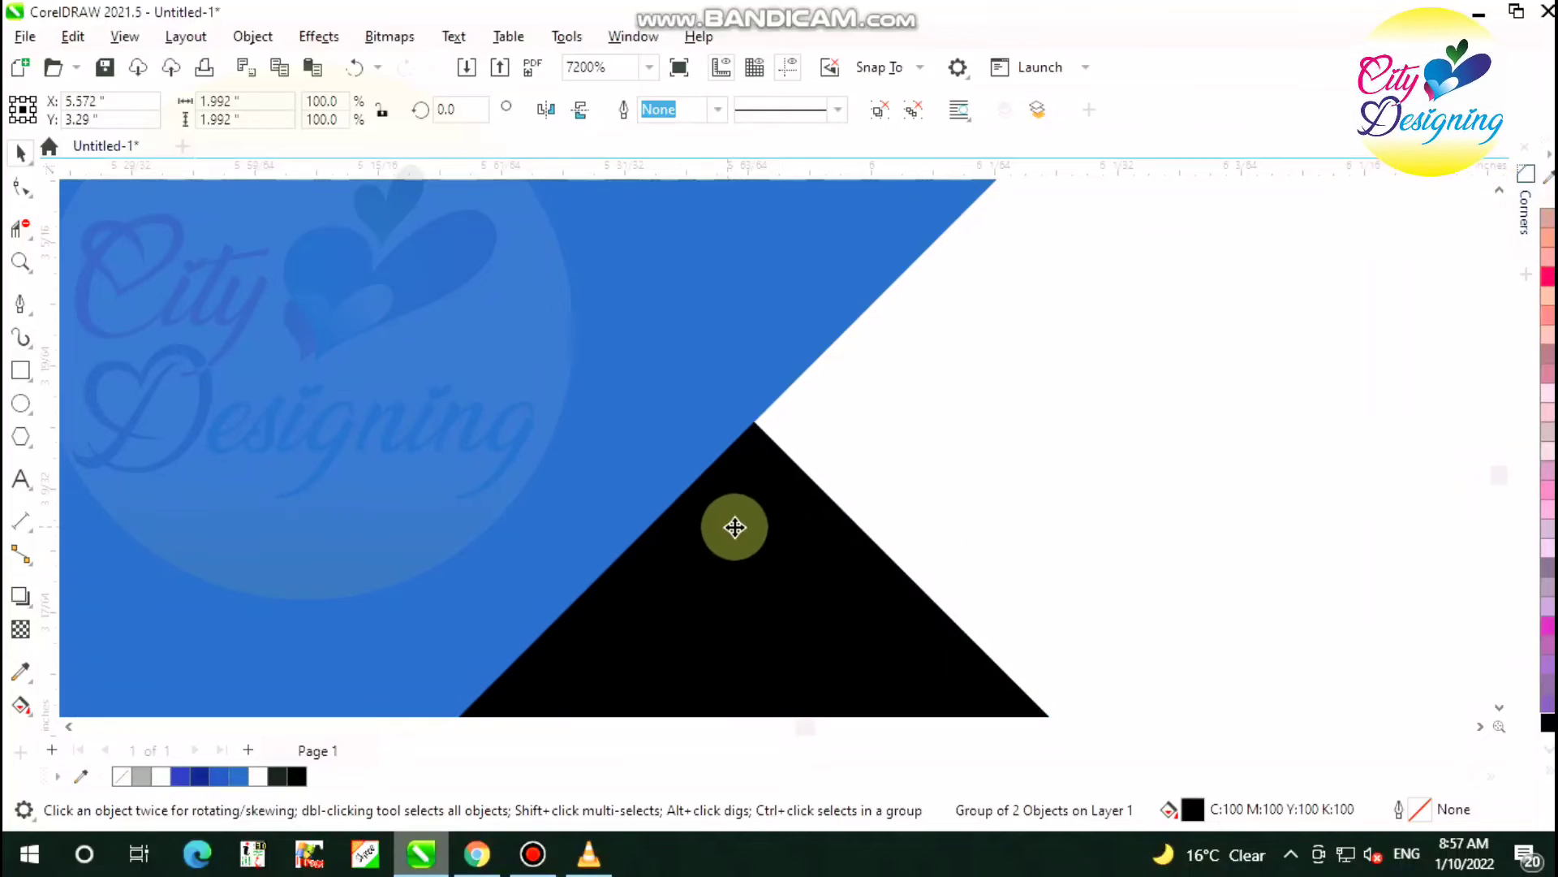
scroll(744, 475, up, 2)
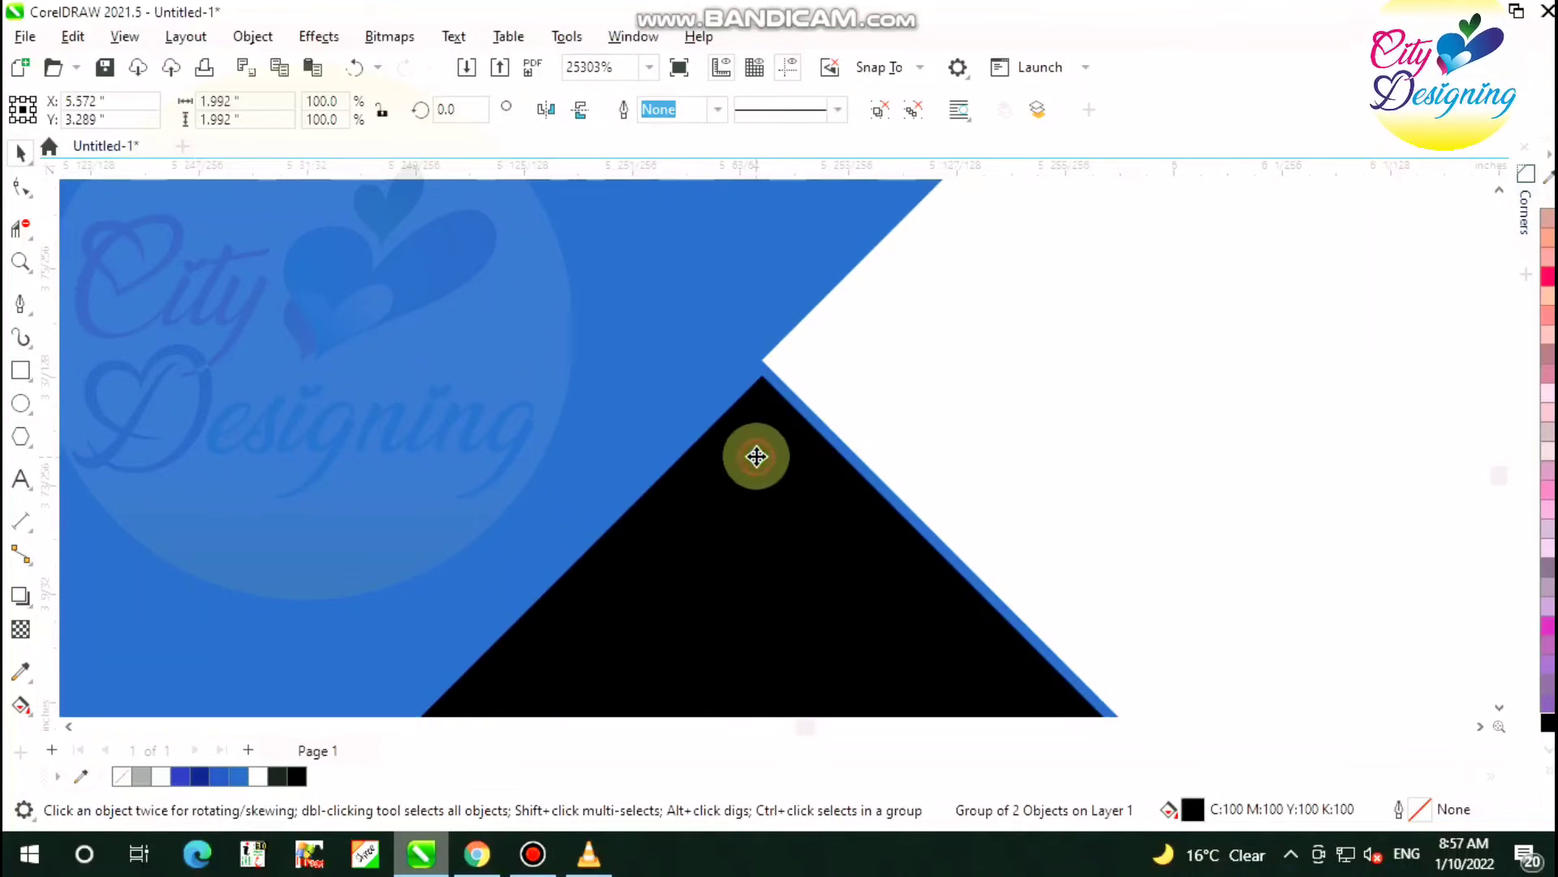
scroll(723, 386, down, 3)
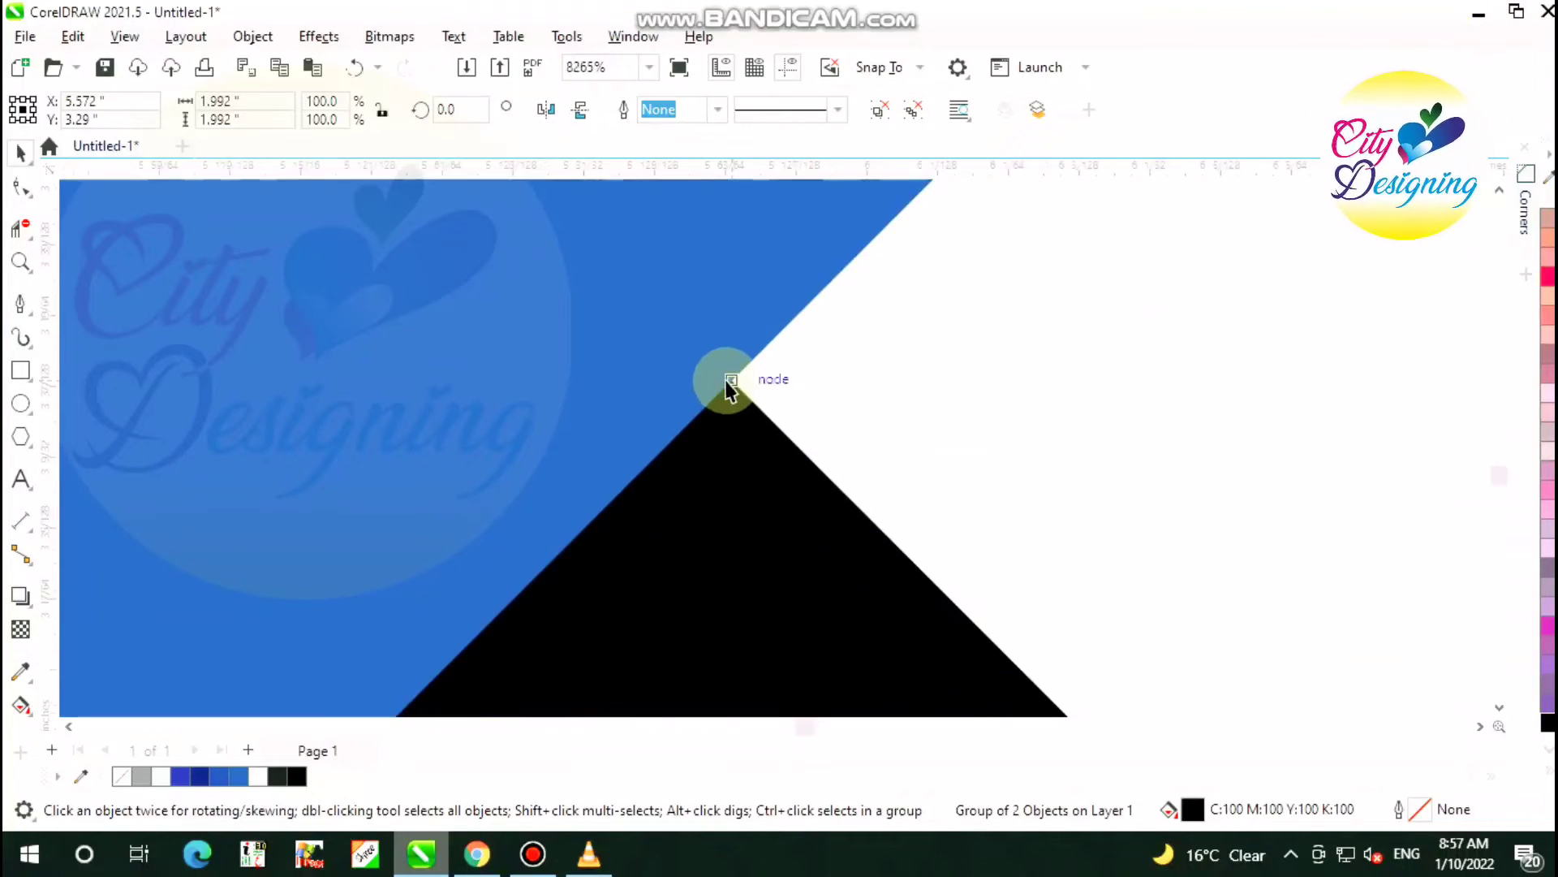
scroll(709, 438, down, 6)
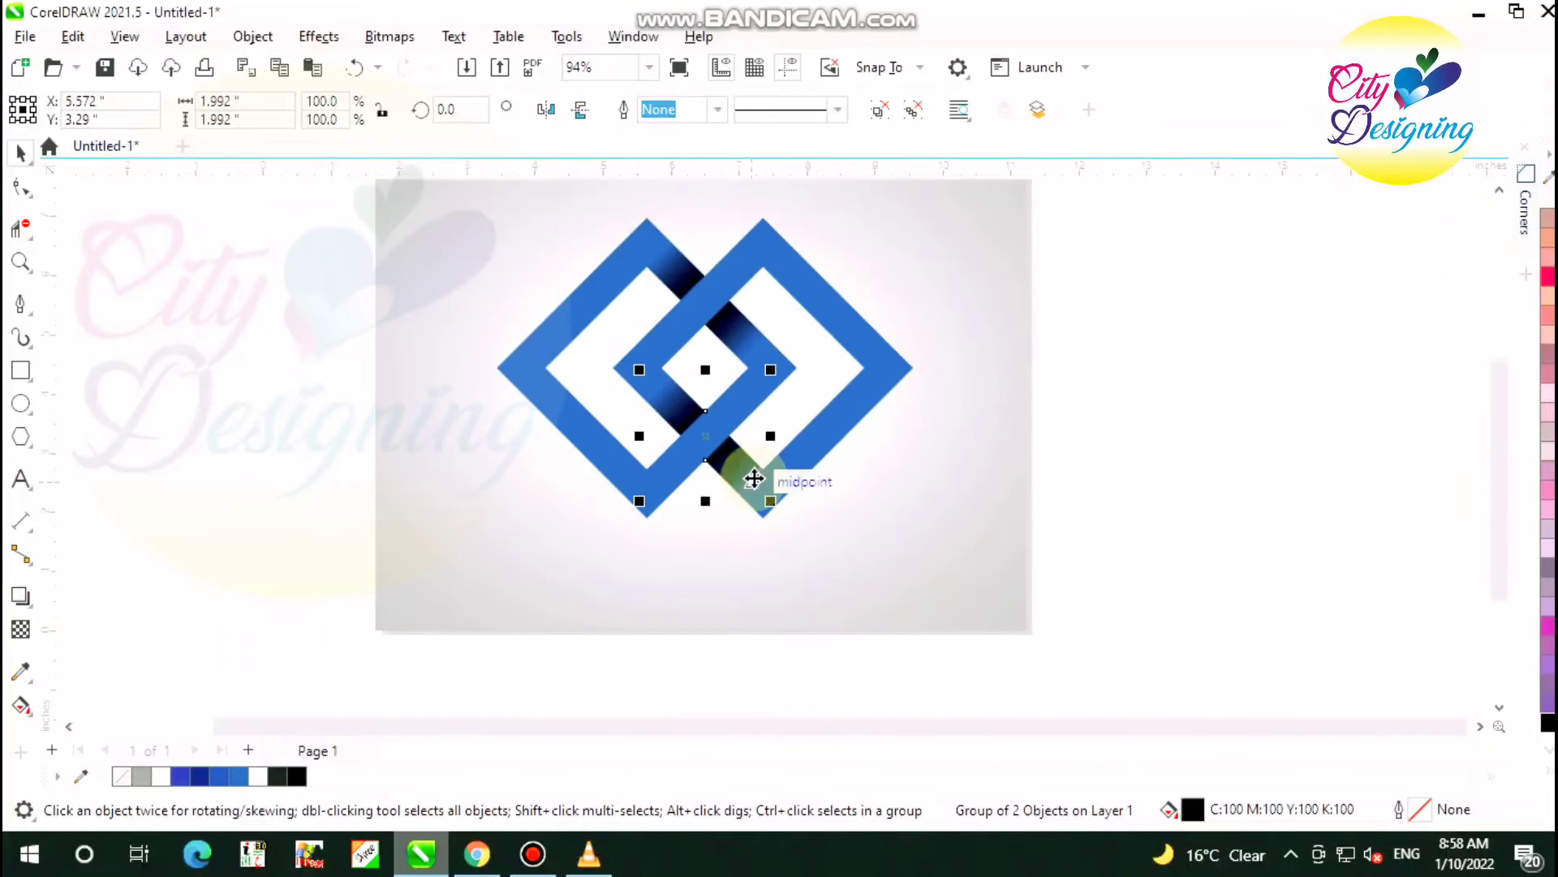
scroll(820, 377, up, 2)
click(903, 289)
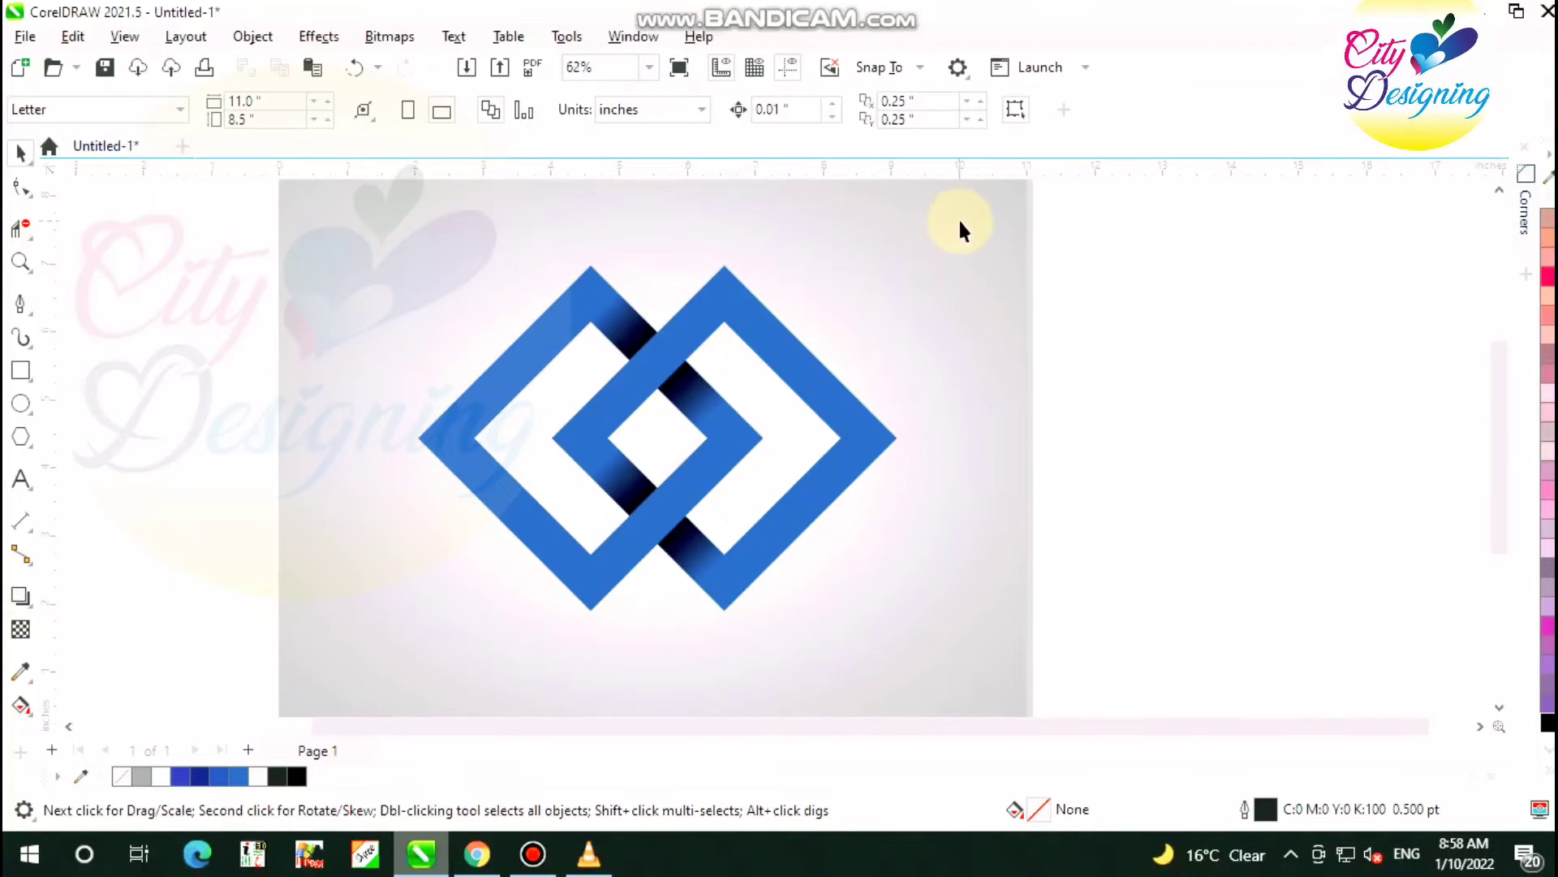
Select both frames with all their shadows and scale them down about their centre to about 87.9 %, then deselect them
drag(344, 622, 340, 633)
scroll(841, 638, up, 1)
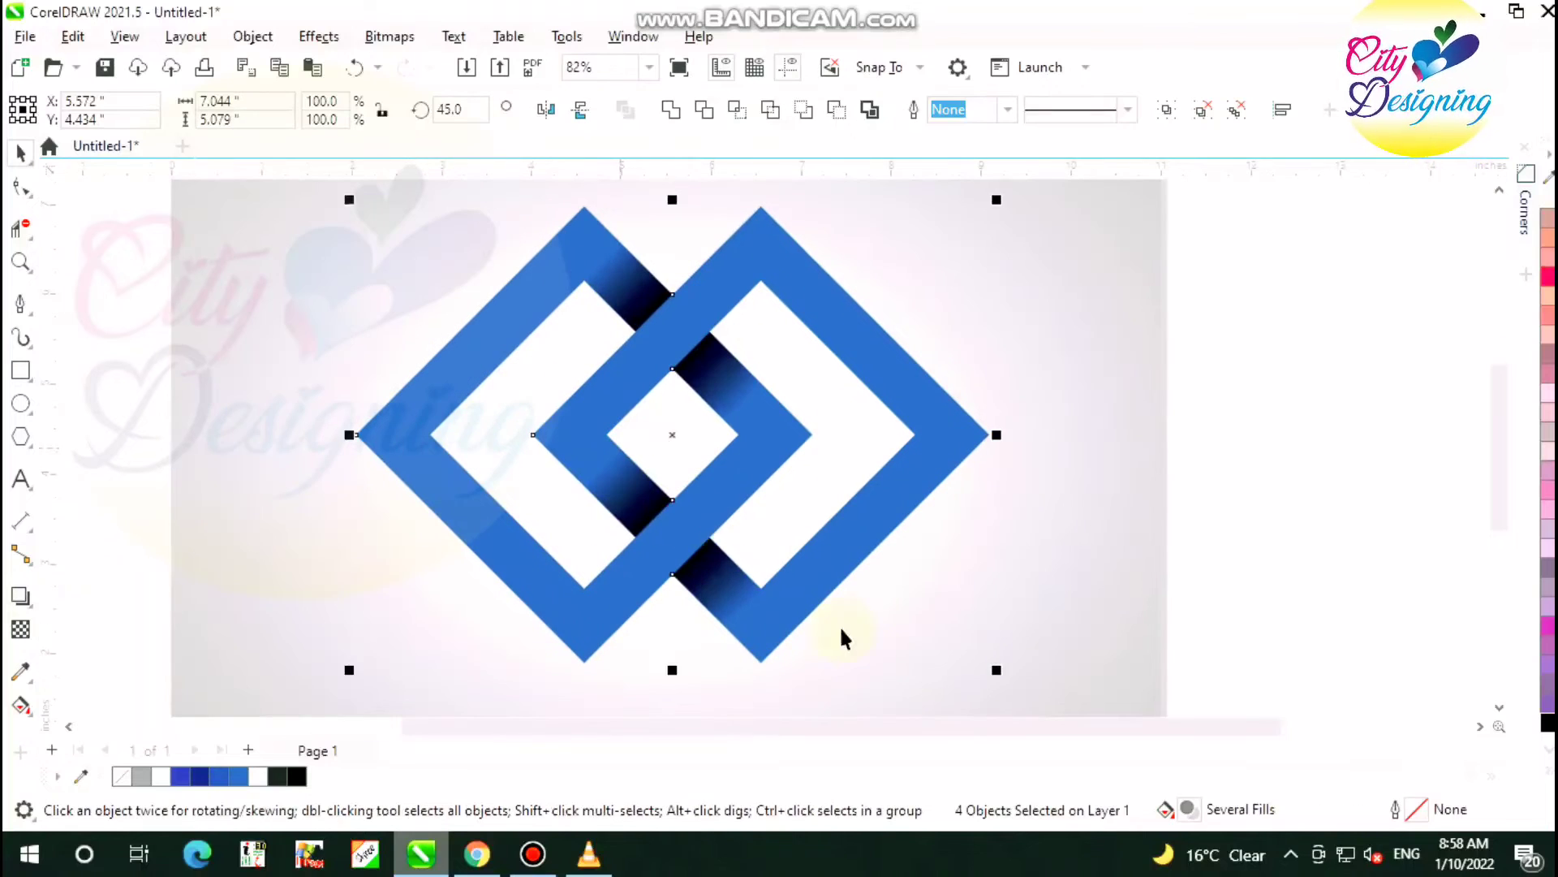
drag(993, 672, 957, 688)
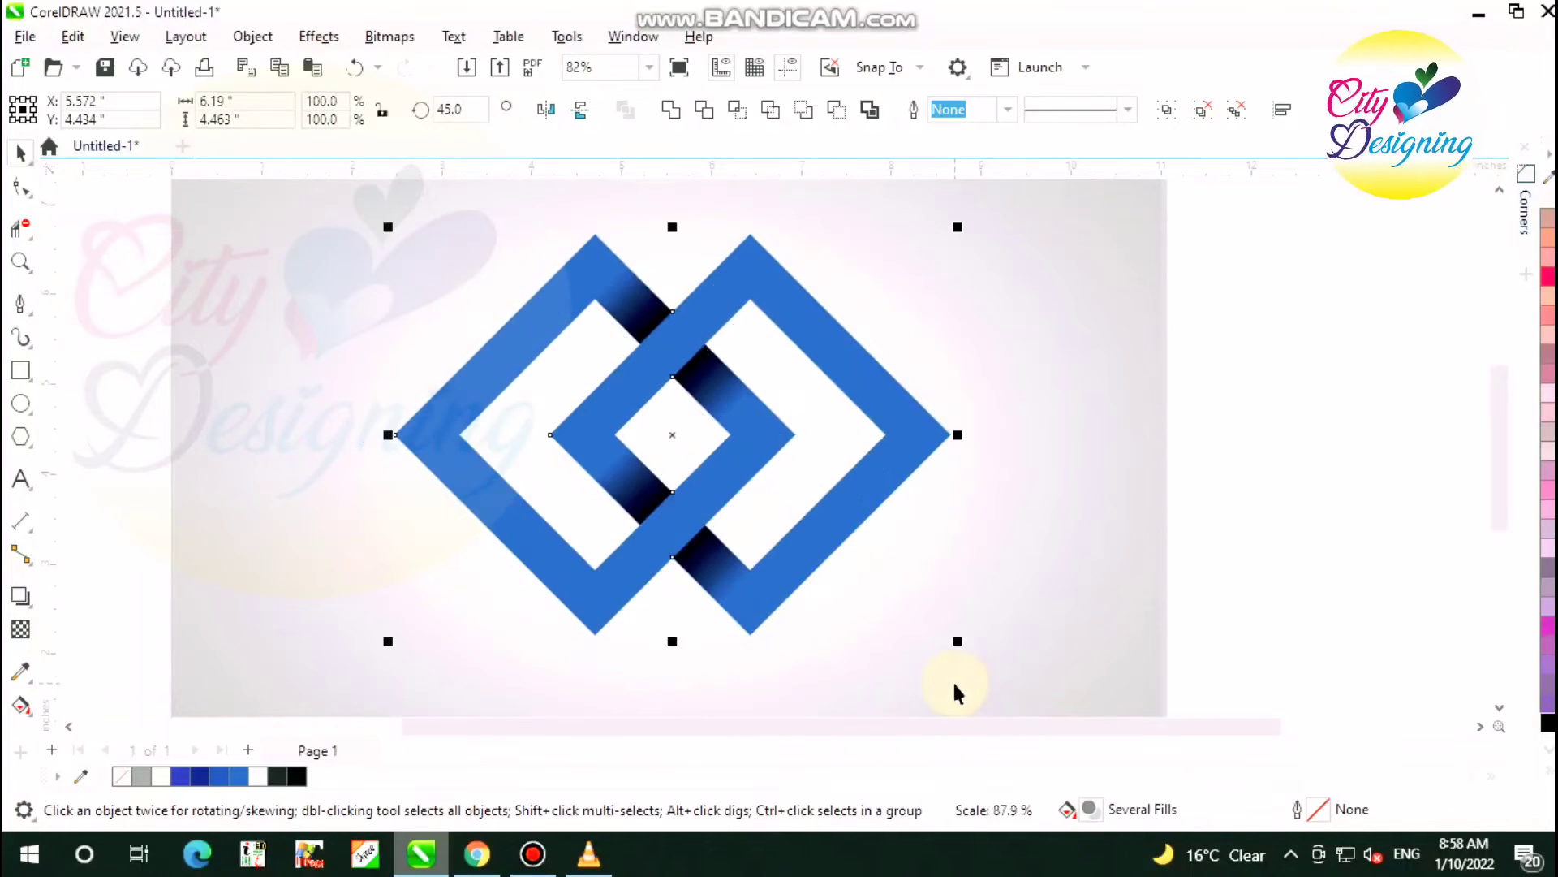
scroll(735, 430, up, 1)
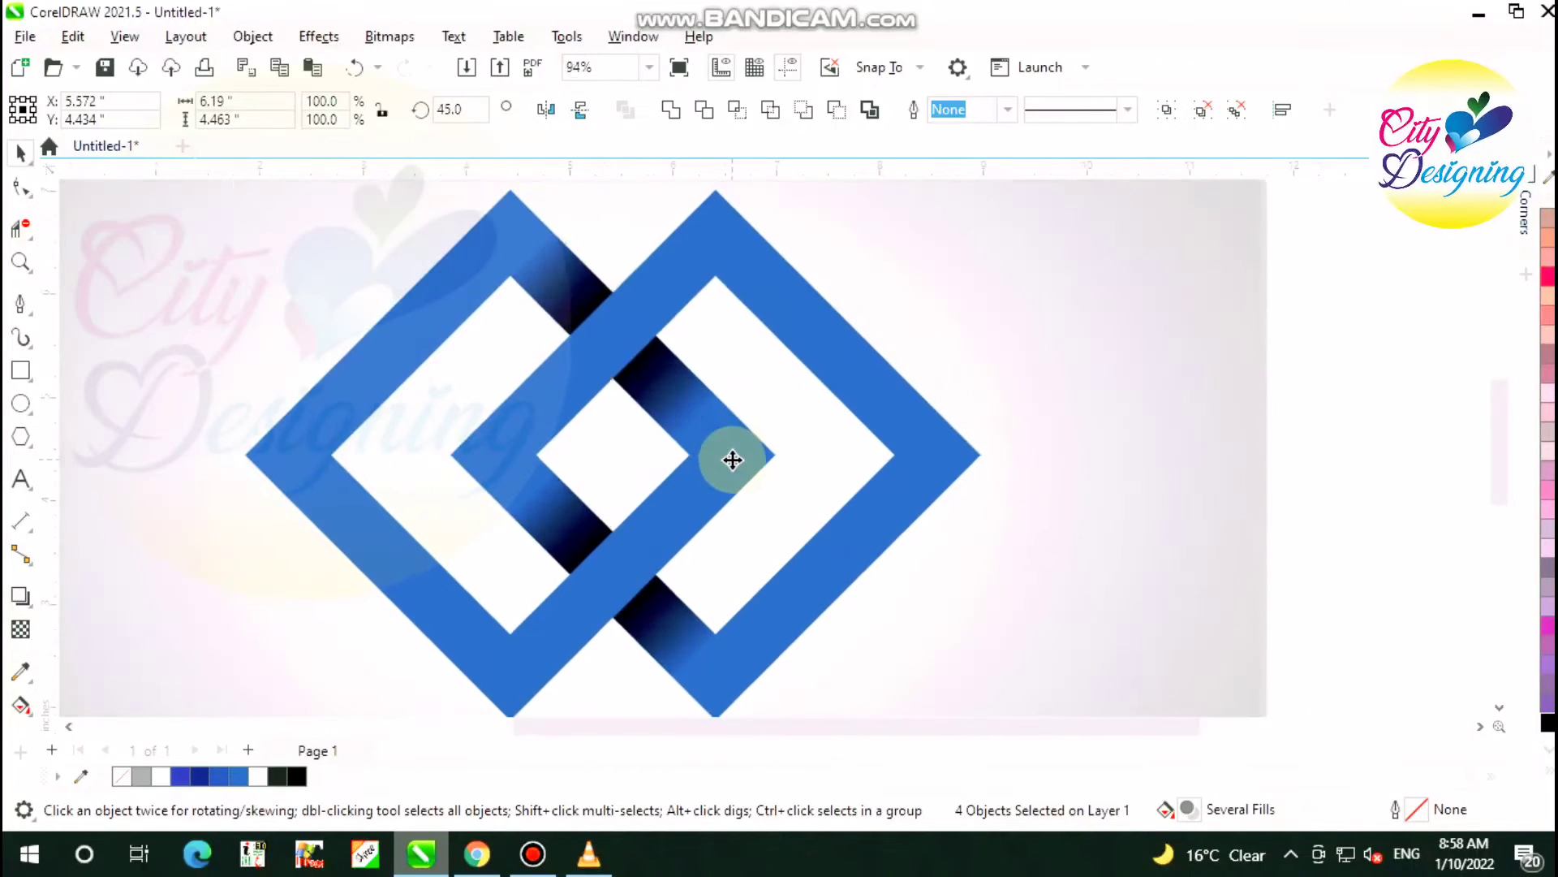
click(1100, 485)
Select the whole frame design and move it straight up about 0.87 inches, leaving space below it on the page
scroll(618, 452, down, 3)
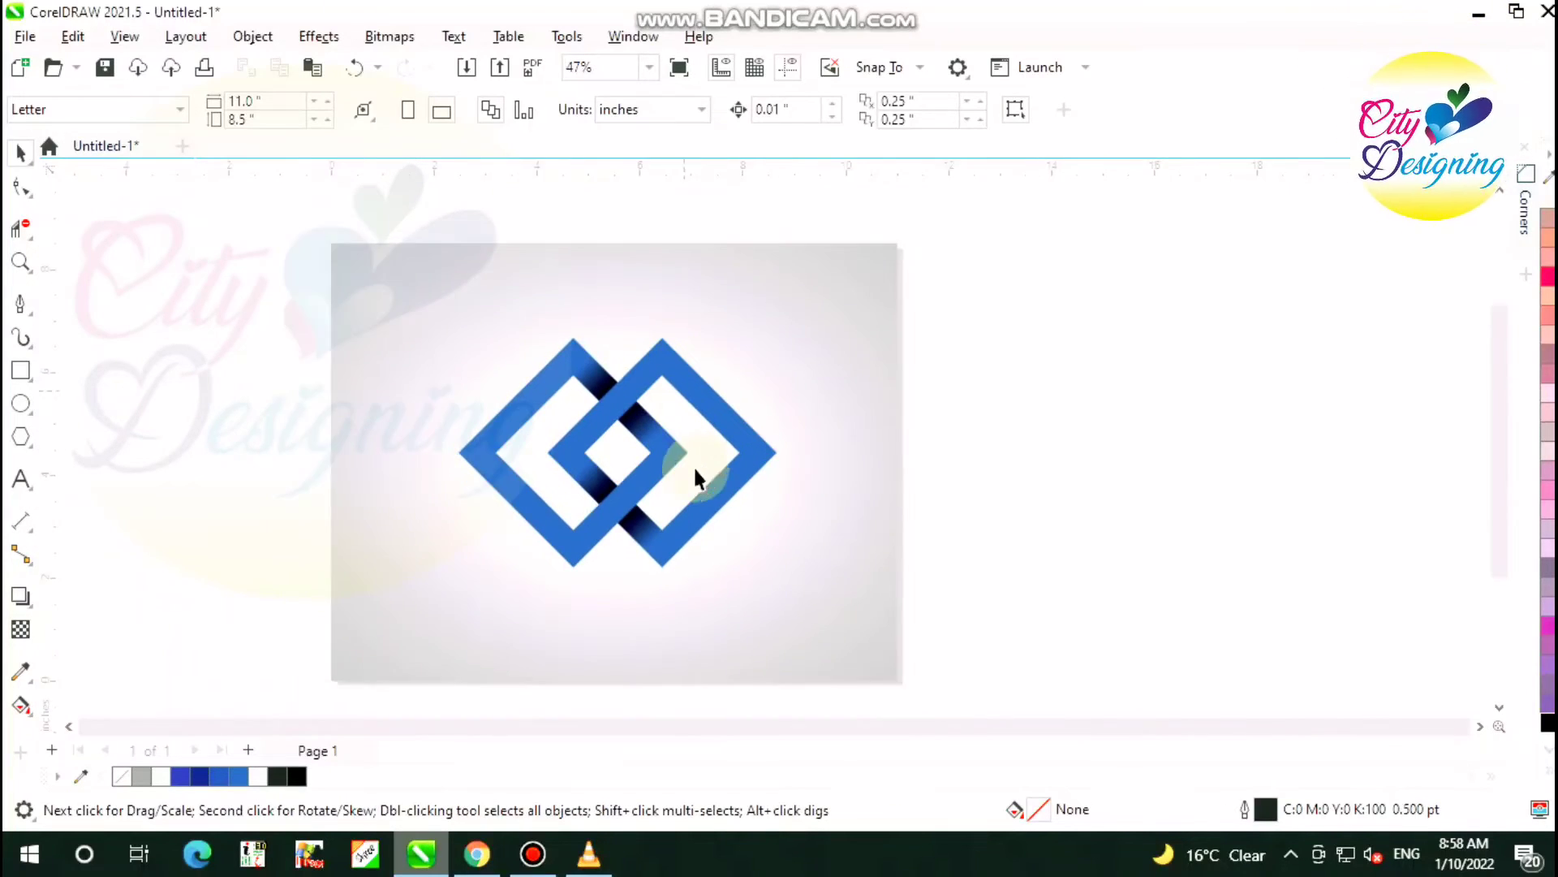
scroll(693, 465, up, 1)
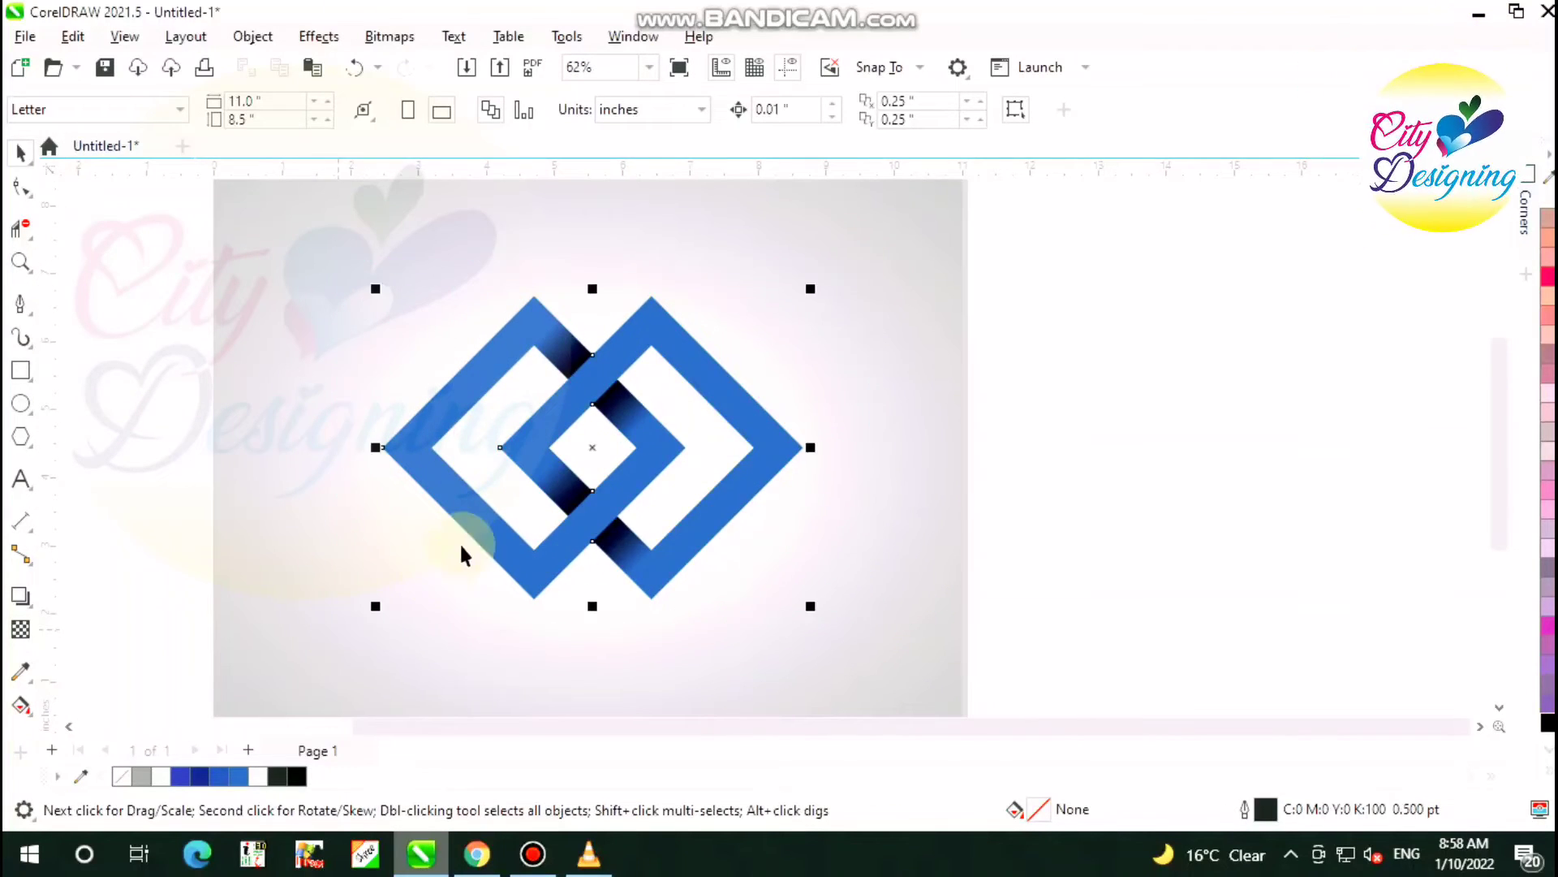
drag(459, 542, 478, 484)
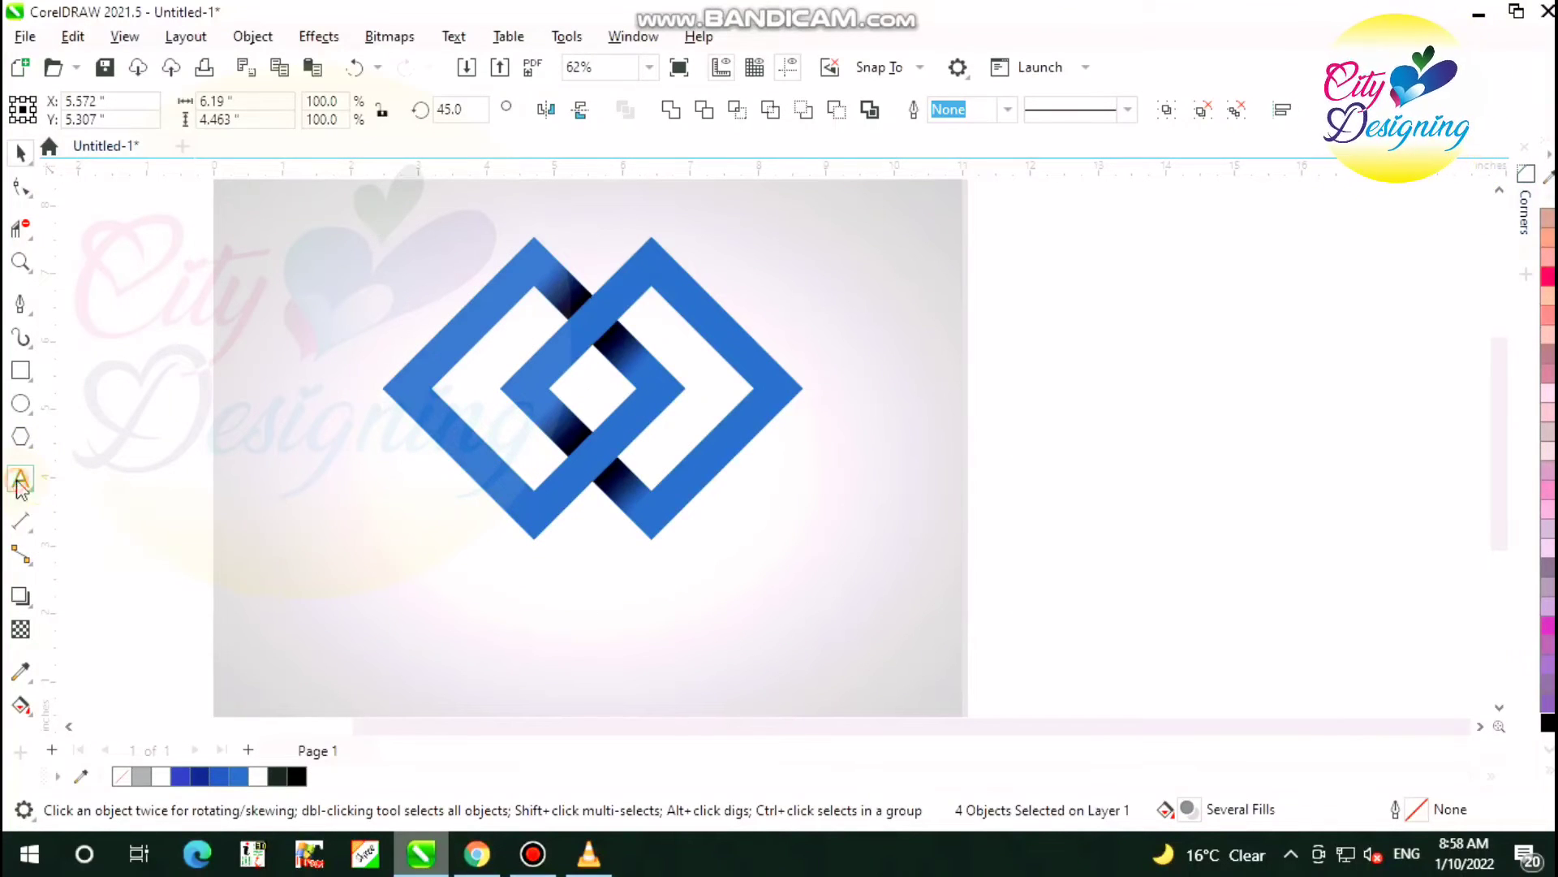
Add the artistic text "CITY Designing" below the diamond frames, correcting the letter case of the second word
click(19, 481)
scroll(452, 428, down, 1)
scroll(452, 546, up, 2)
click(396, 566)
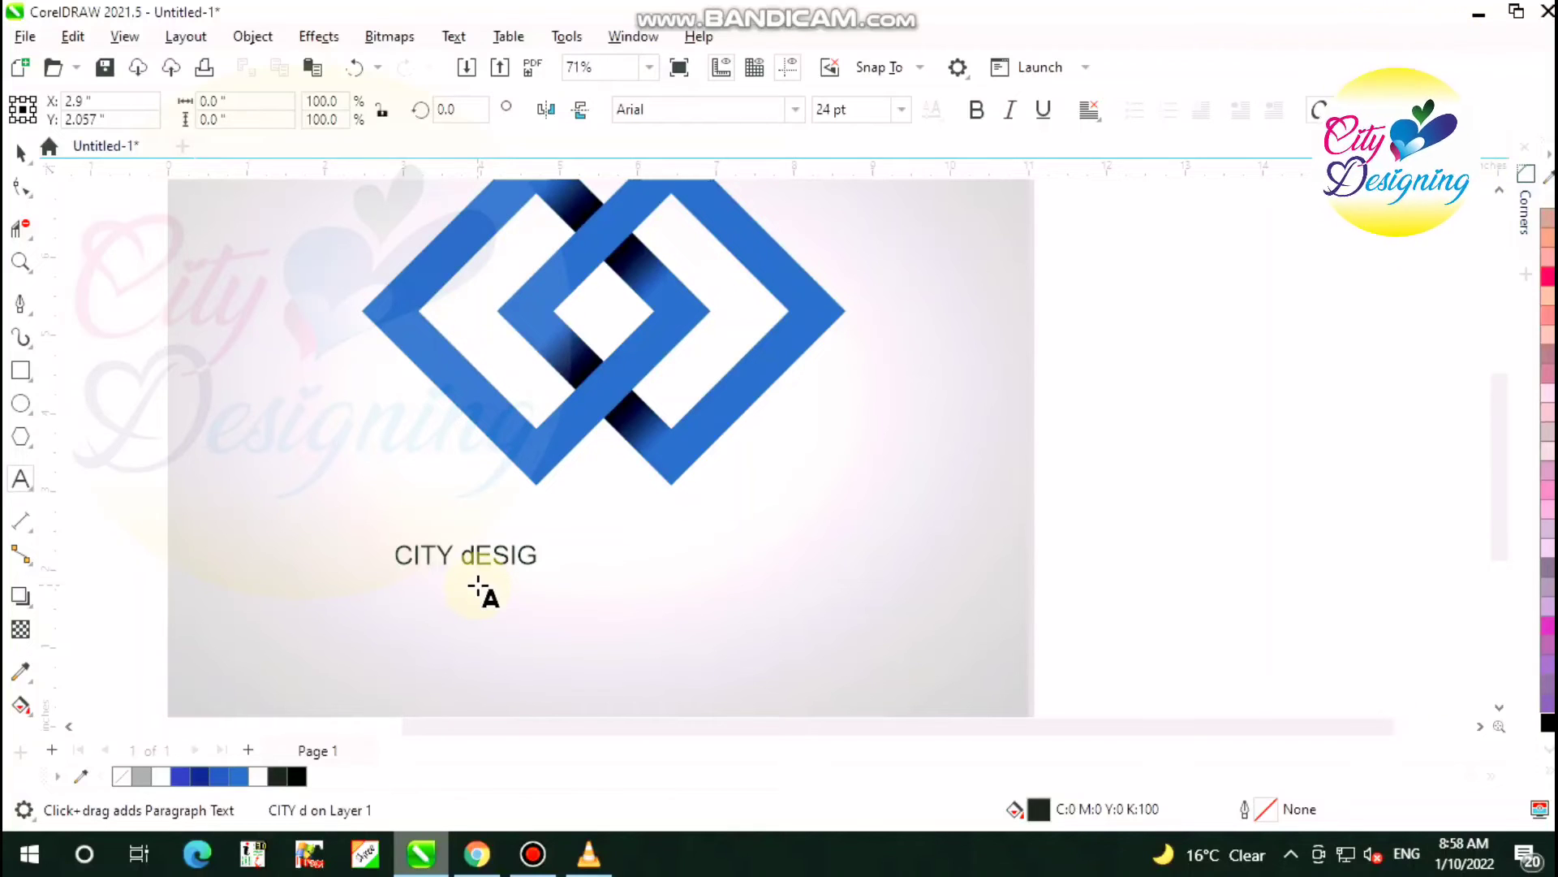
key(BackSpace)
key(BackSpace)
key(BackSpace)
key(BackSpace)
key(BackSpace)
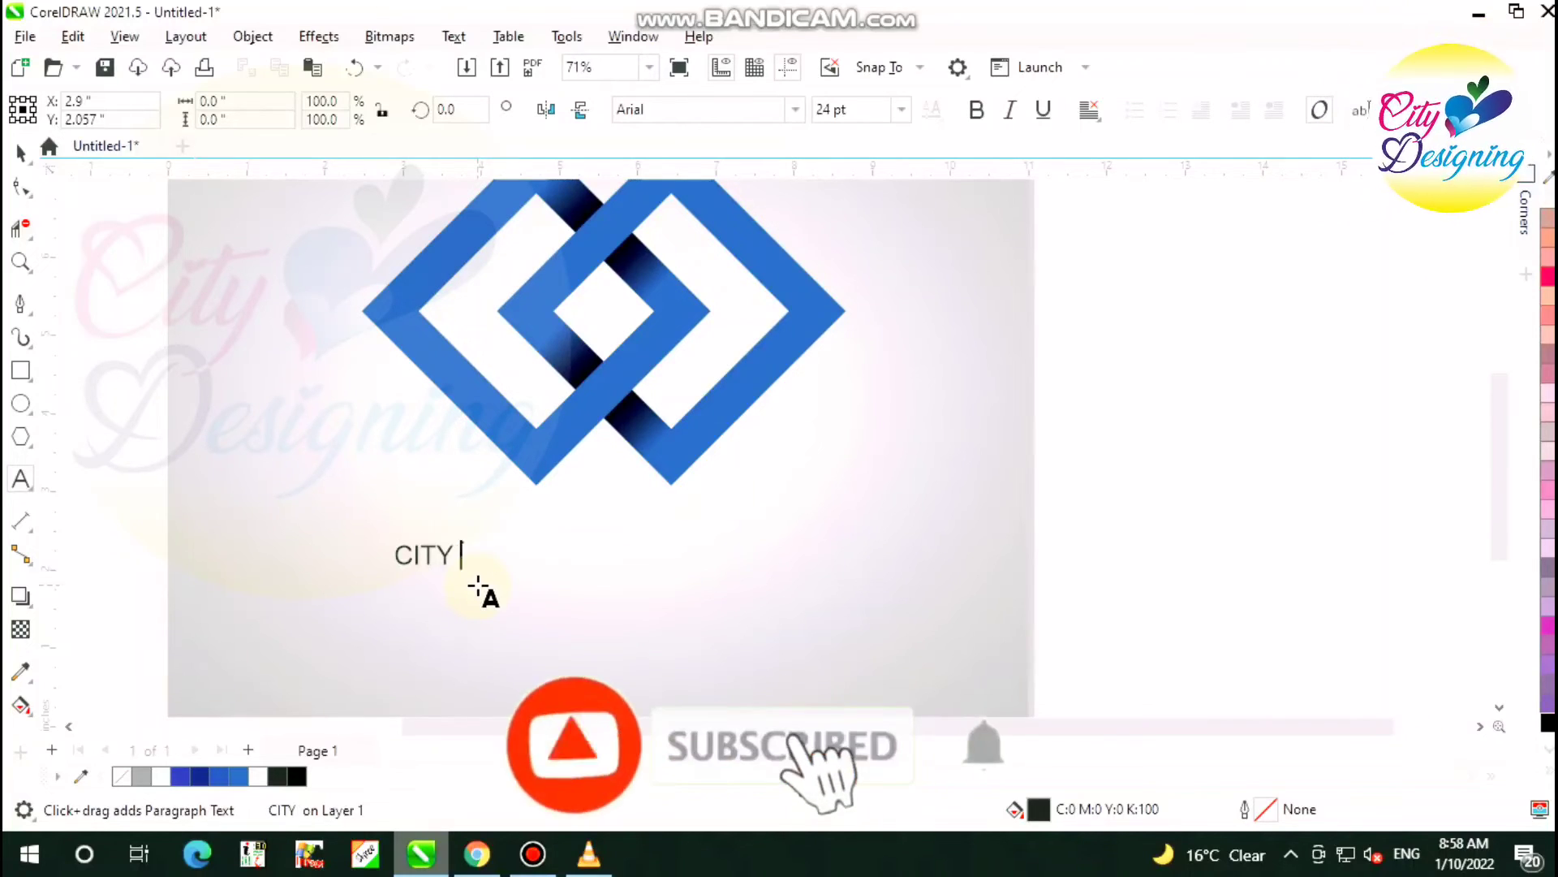
text(Designing)
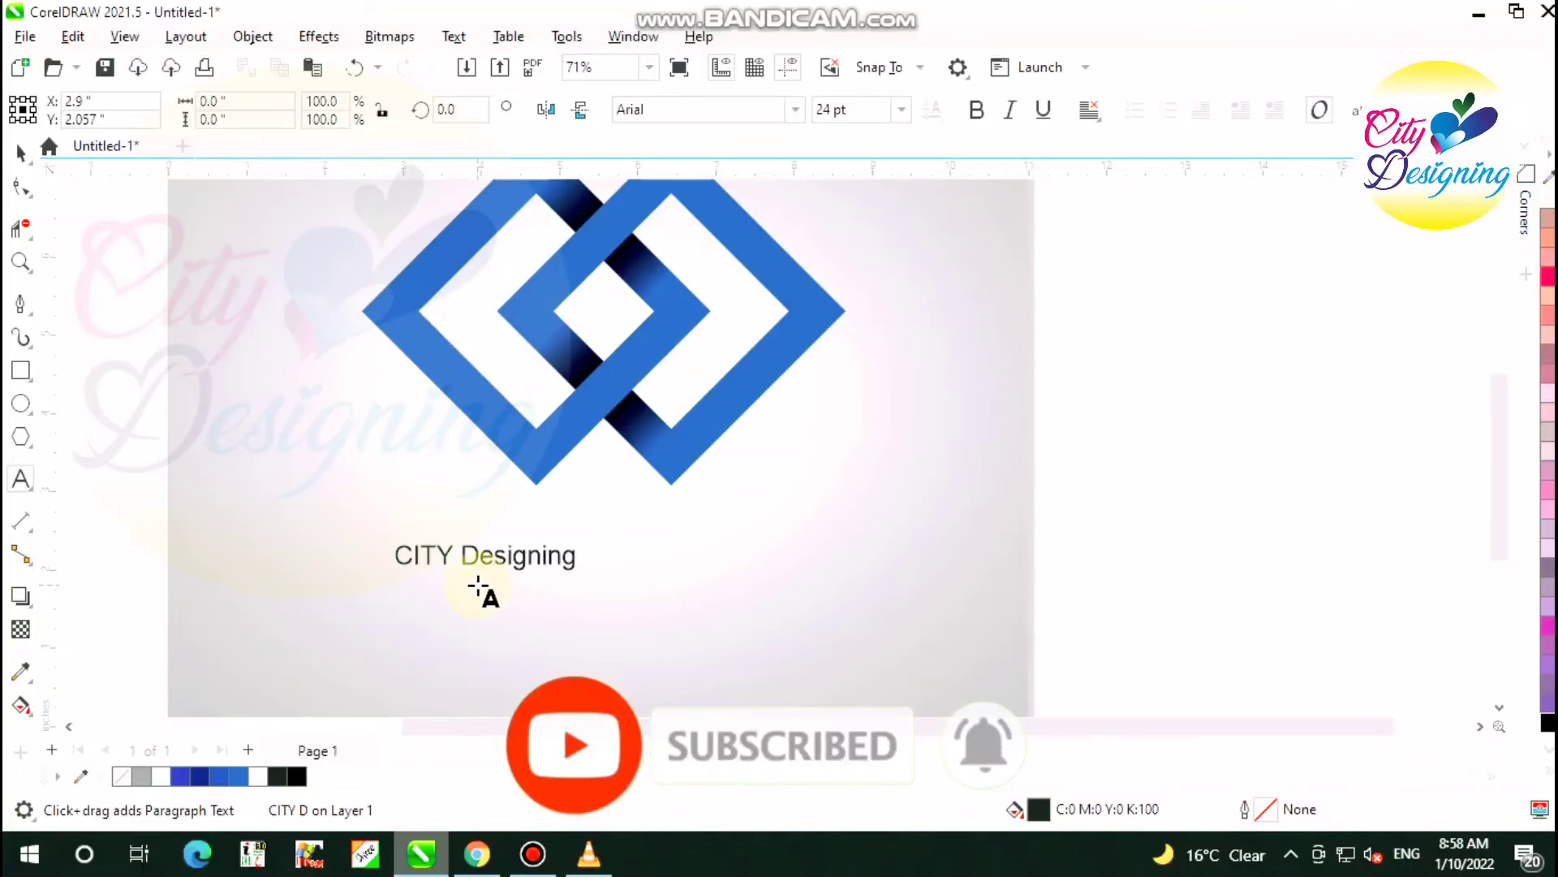
Enlarge the "CITY Designing" text to about 54.5 pt and set its font to Antonellie Calligraphy Demo
click(21, 154)
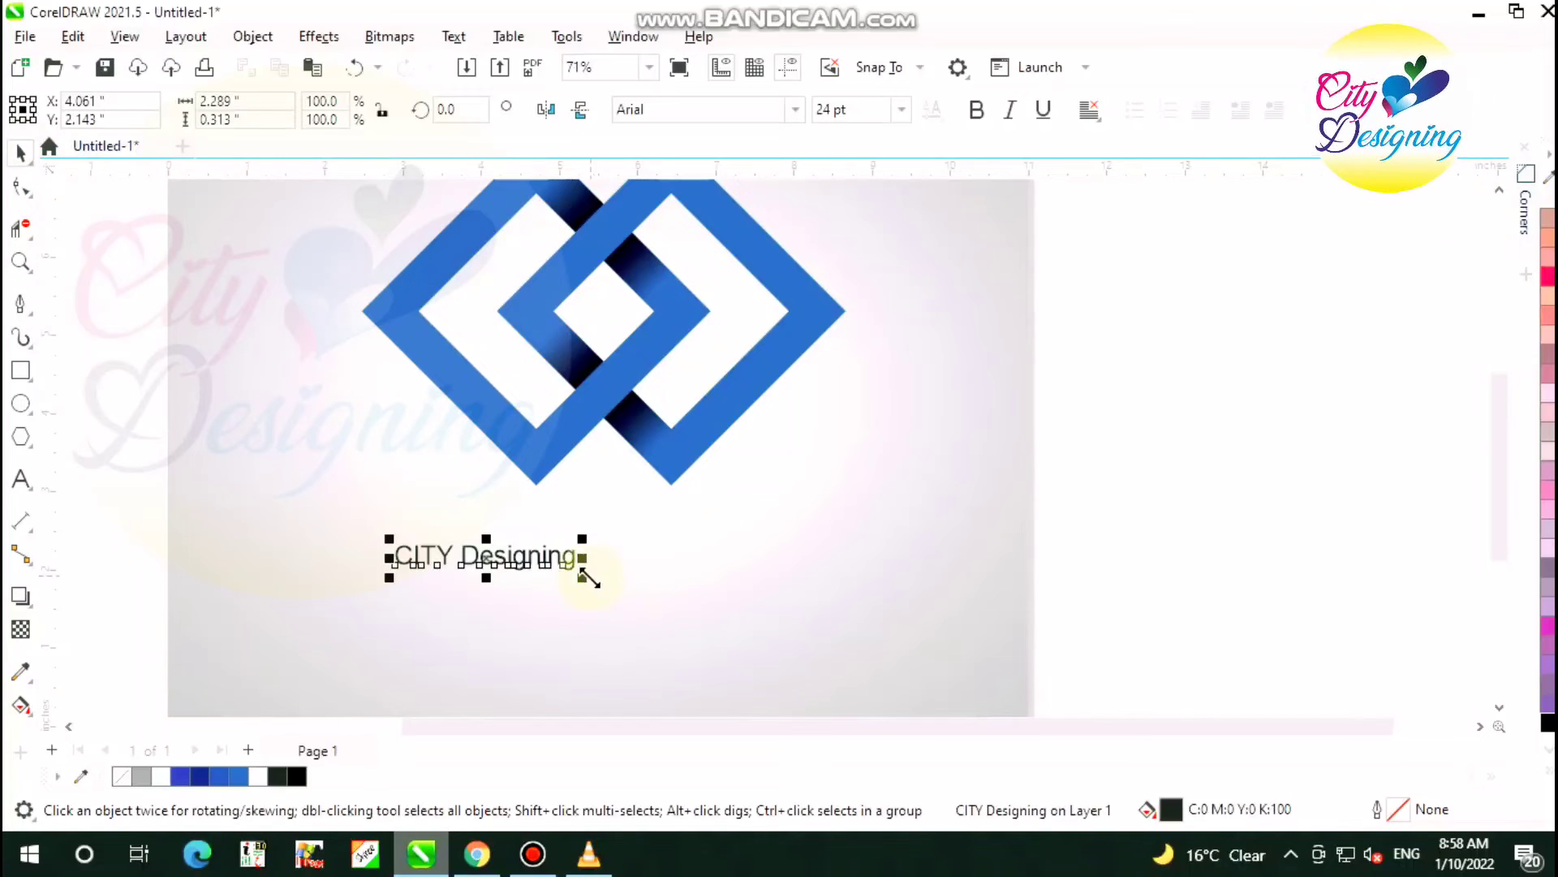
drag(586, 577, 808, 683)
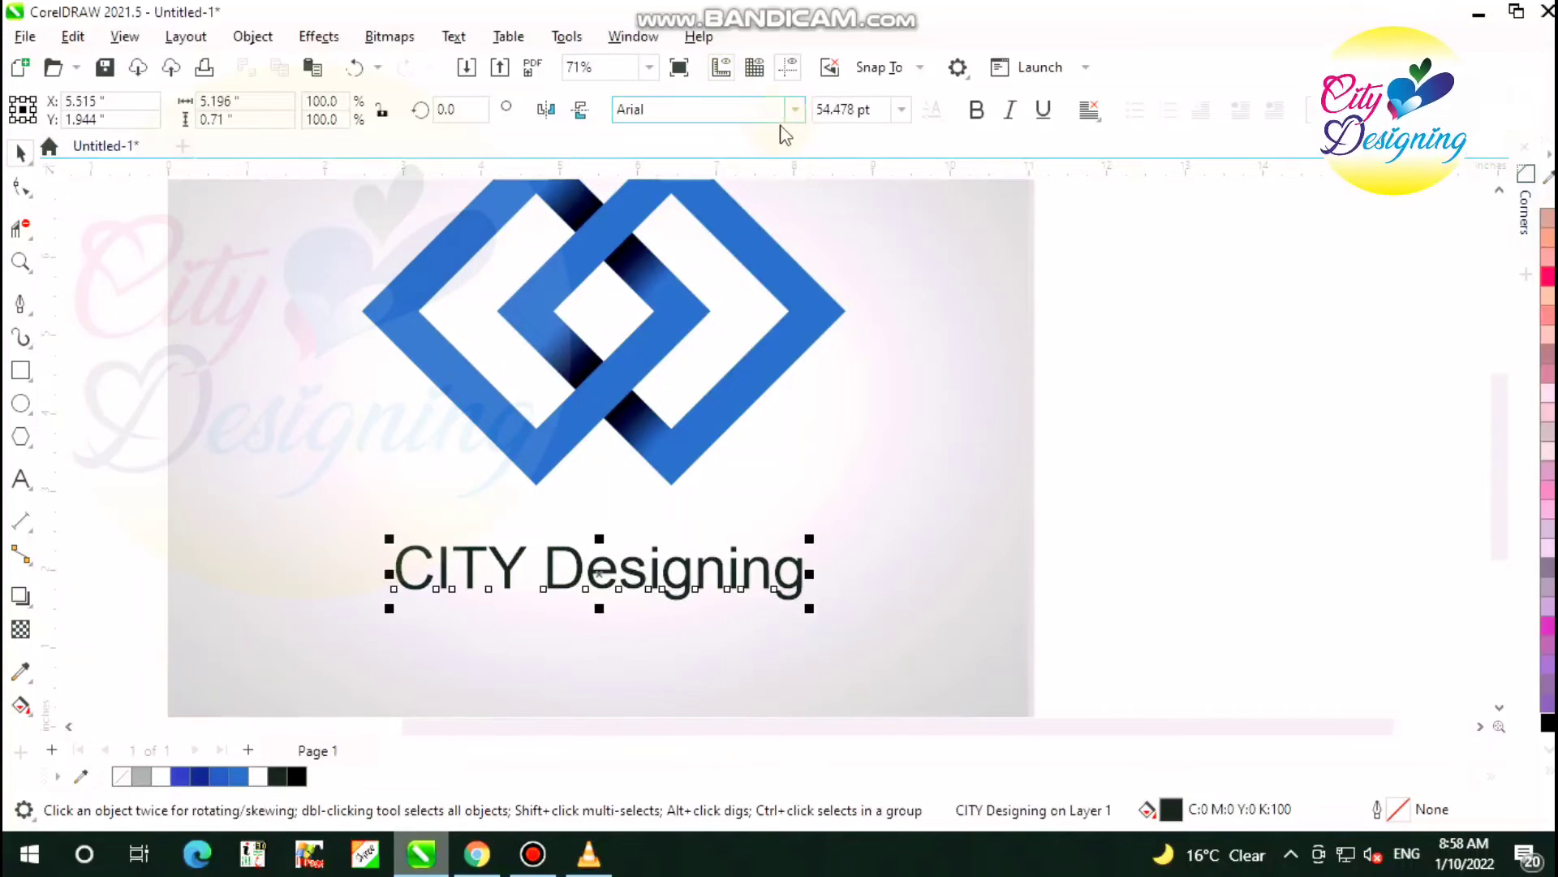
click(796, 112)
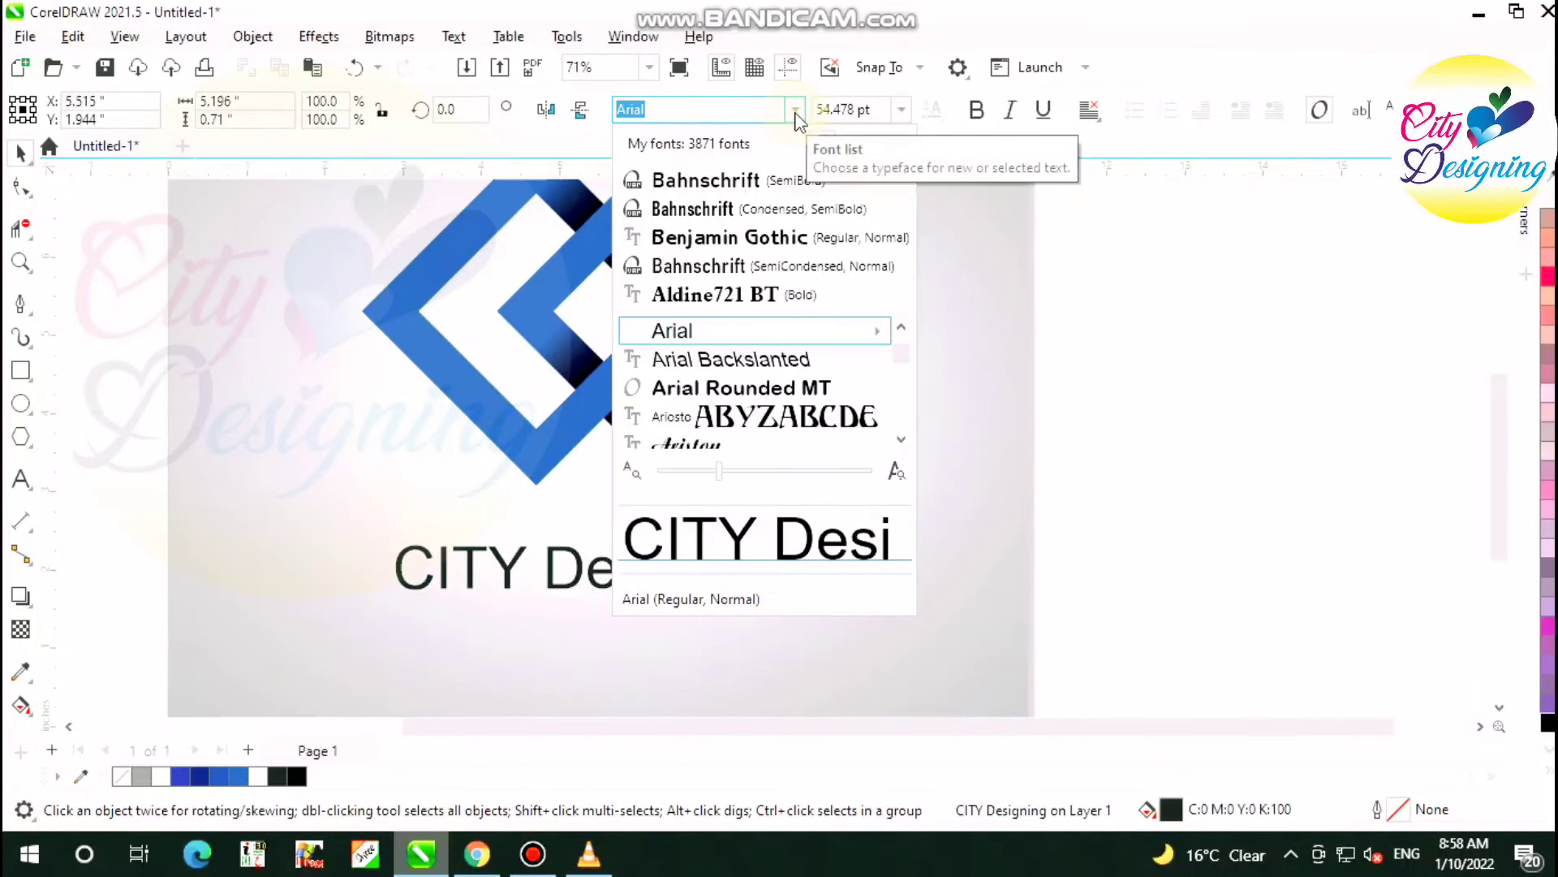
scroll(747, 359, up, 2)
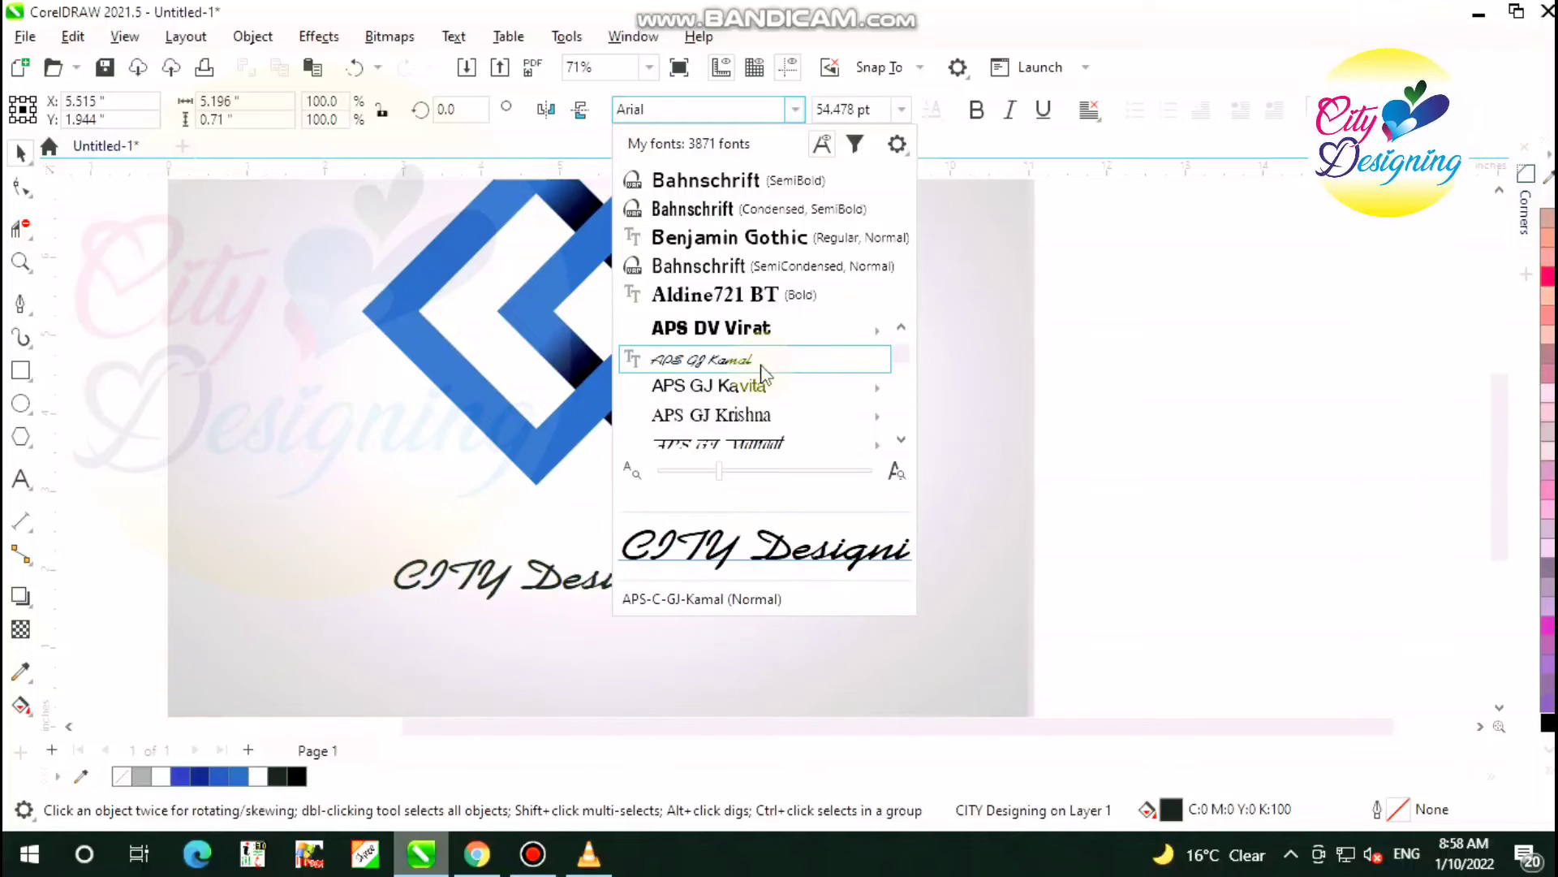
scroll(763, 375, up, 5)
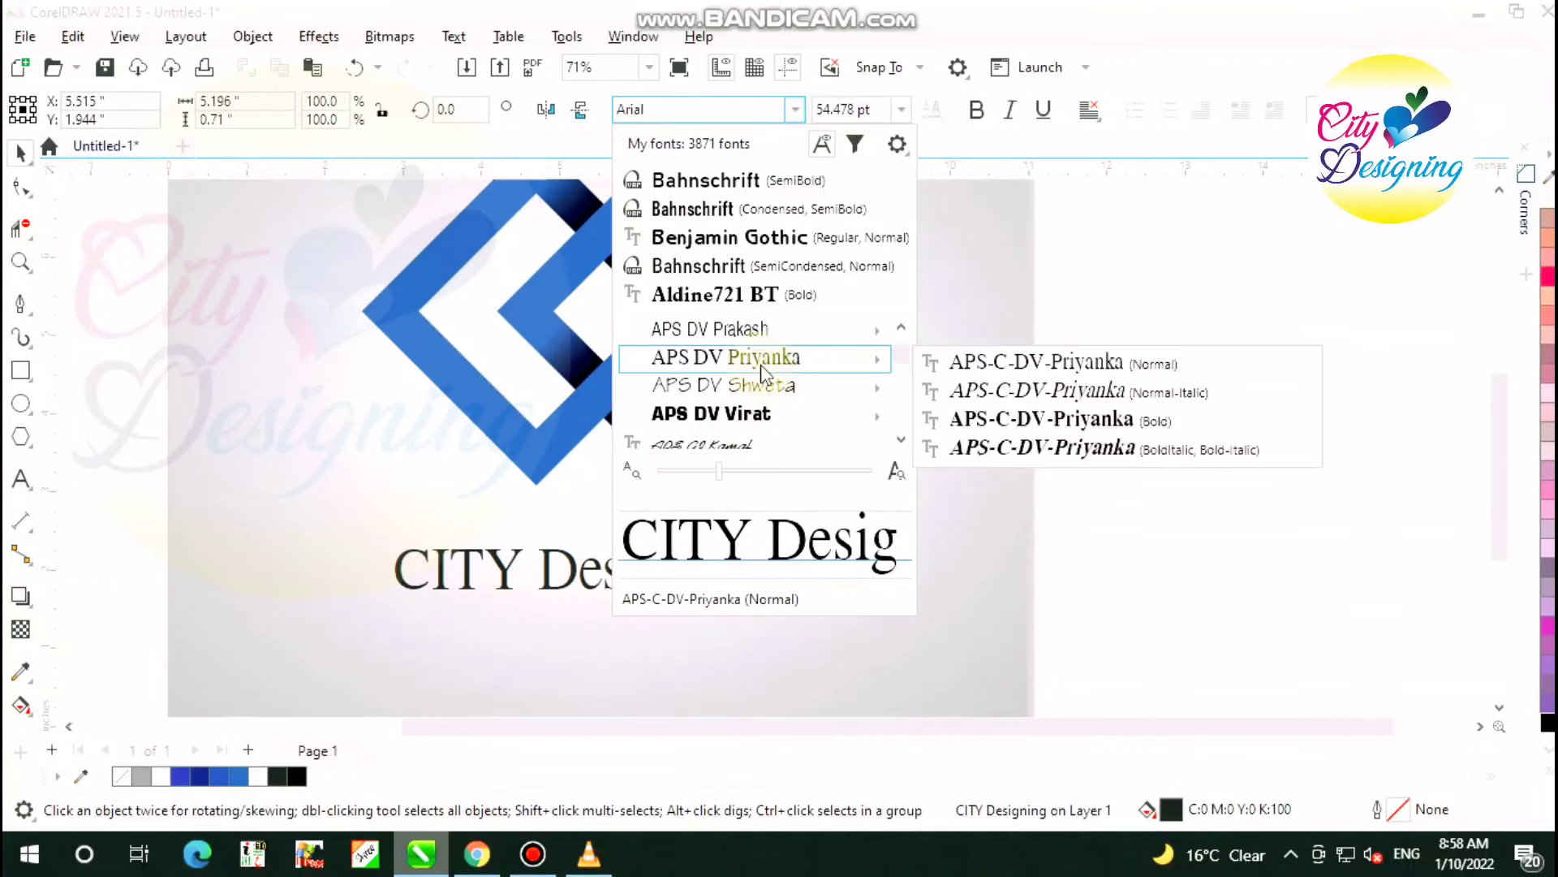
scroll(763, 372, up, 3)
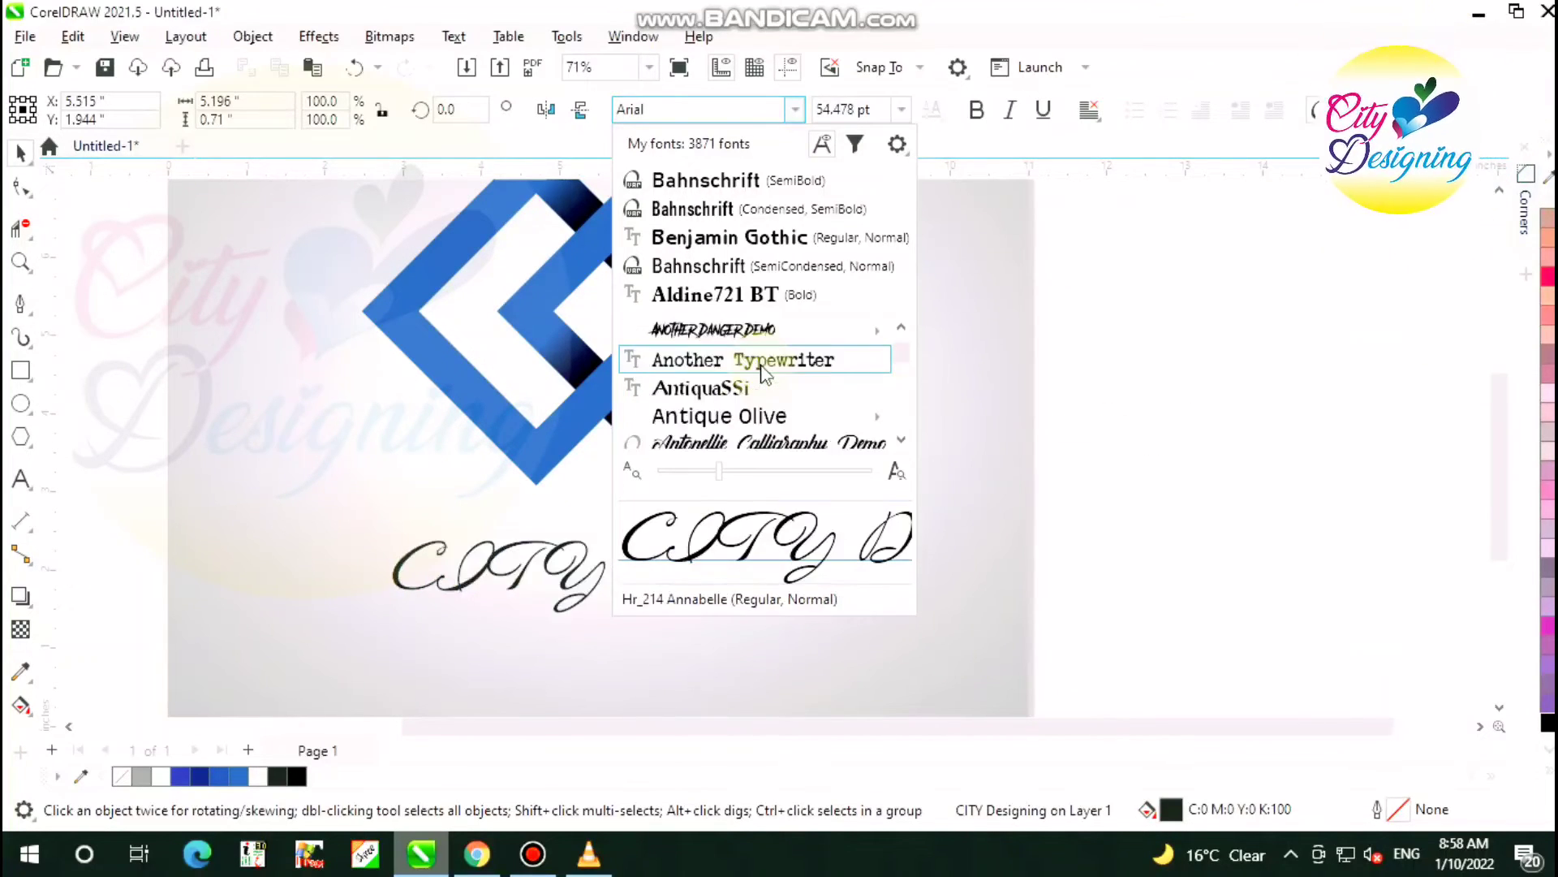
click(763, 442)
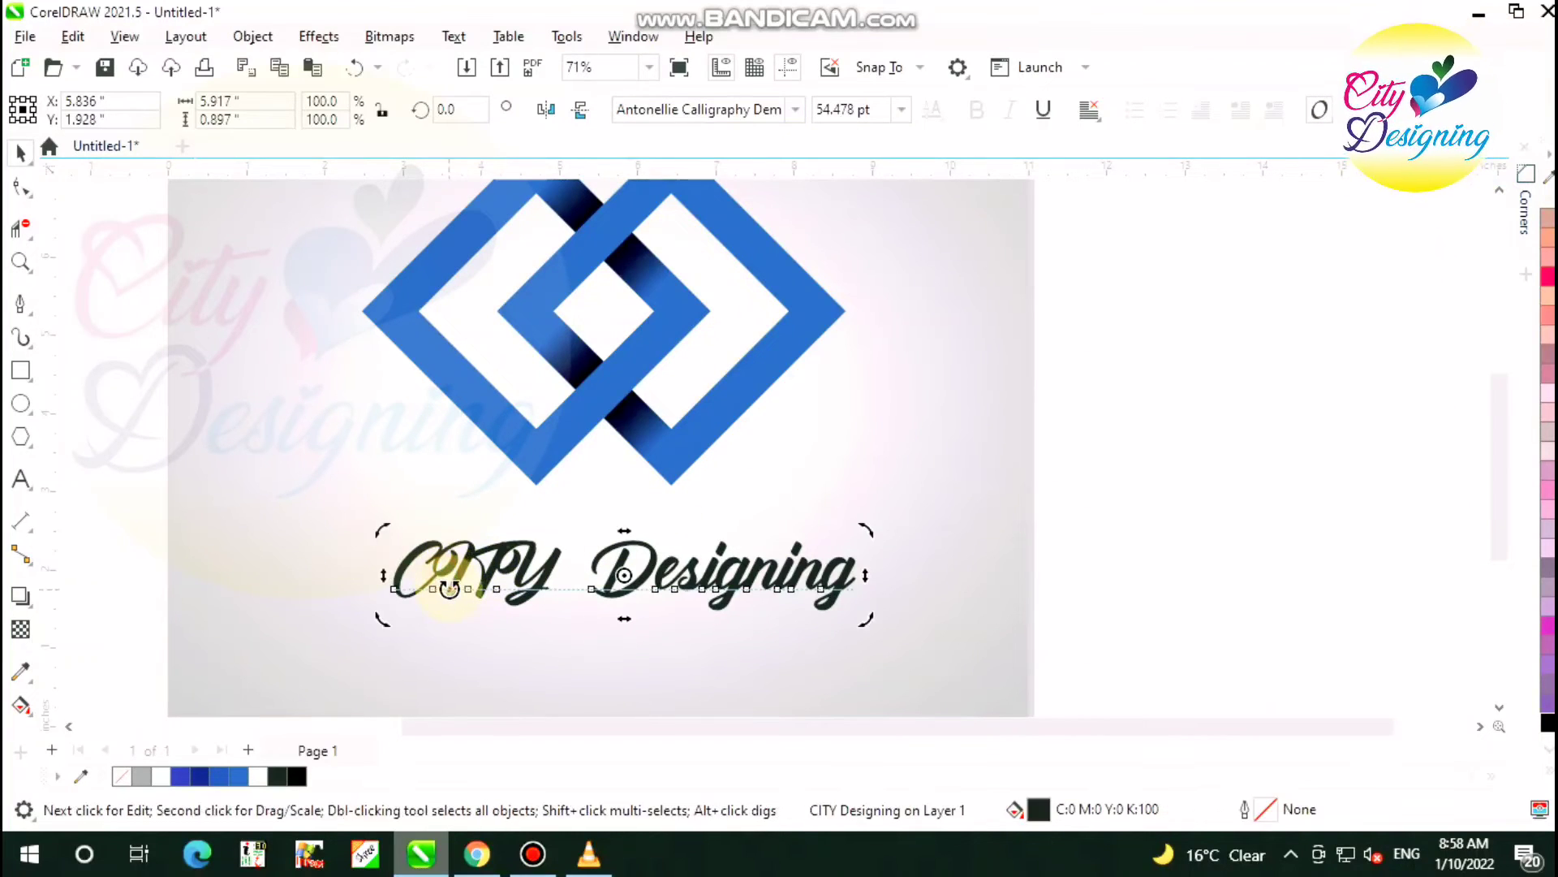
Retype the first word of the text as "City" with only its initial letter capitalised
click(18, 483)
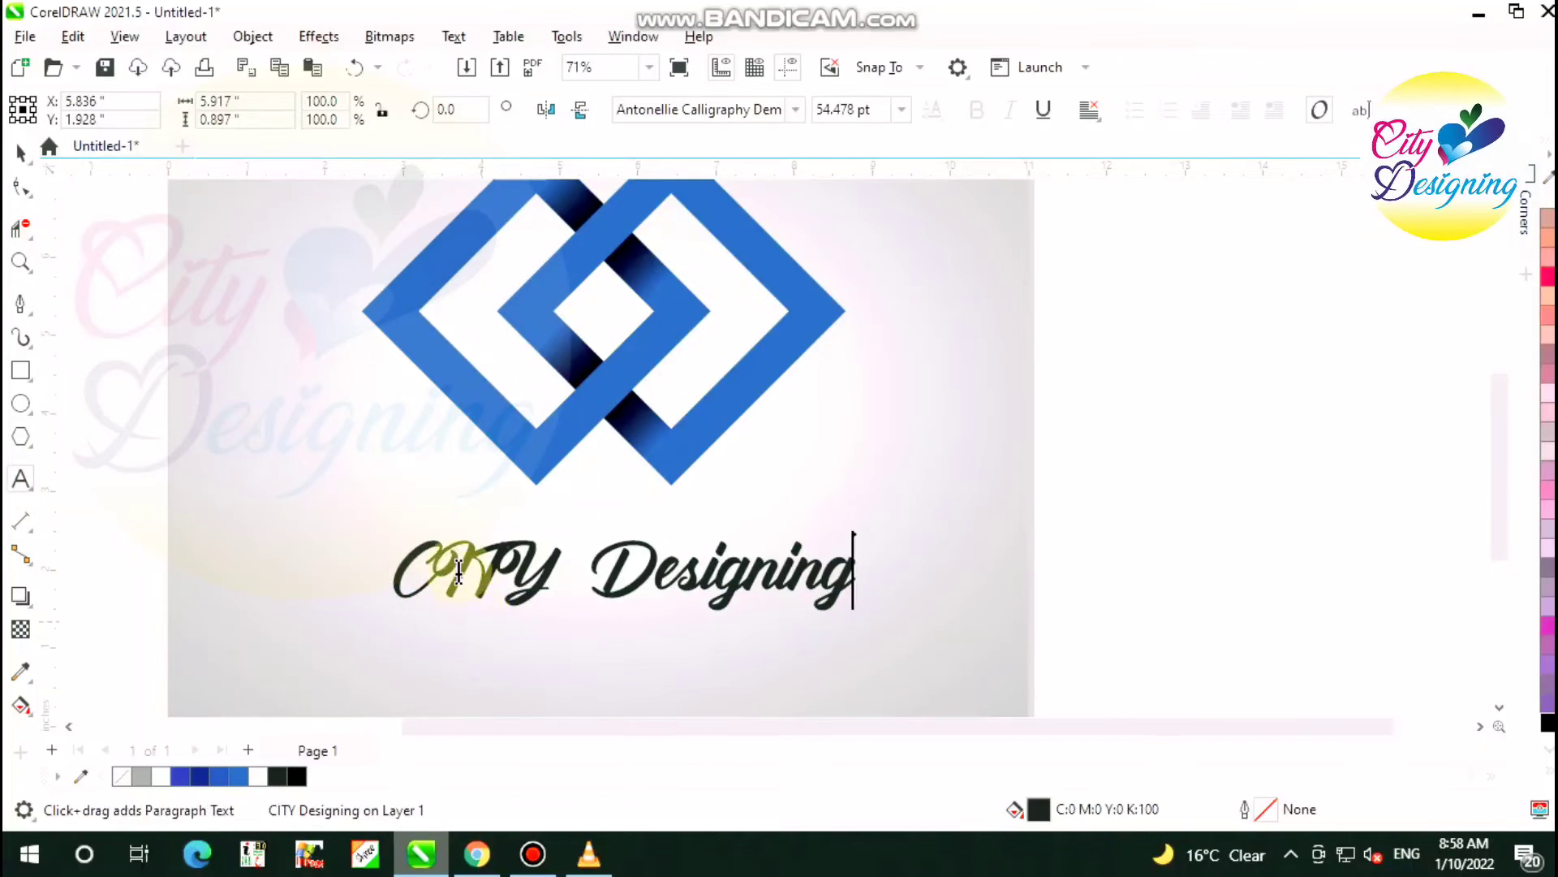
scroll(435, 581, up, 1)
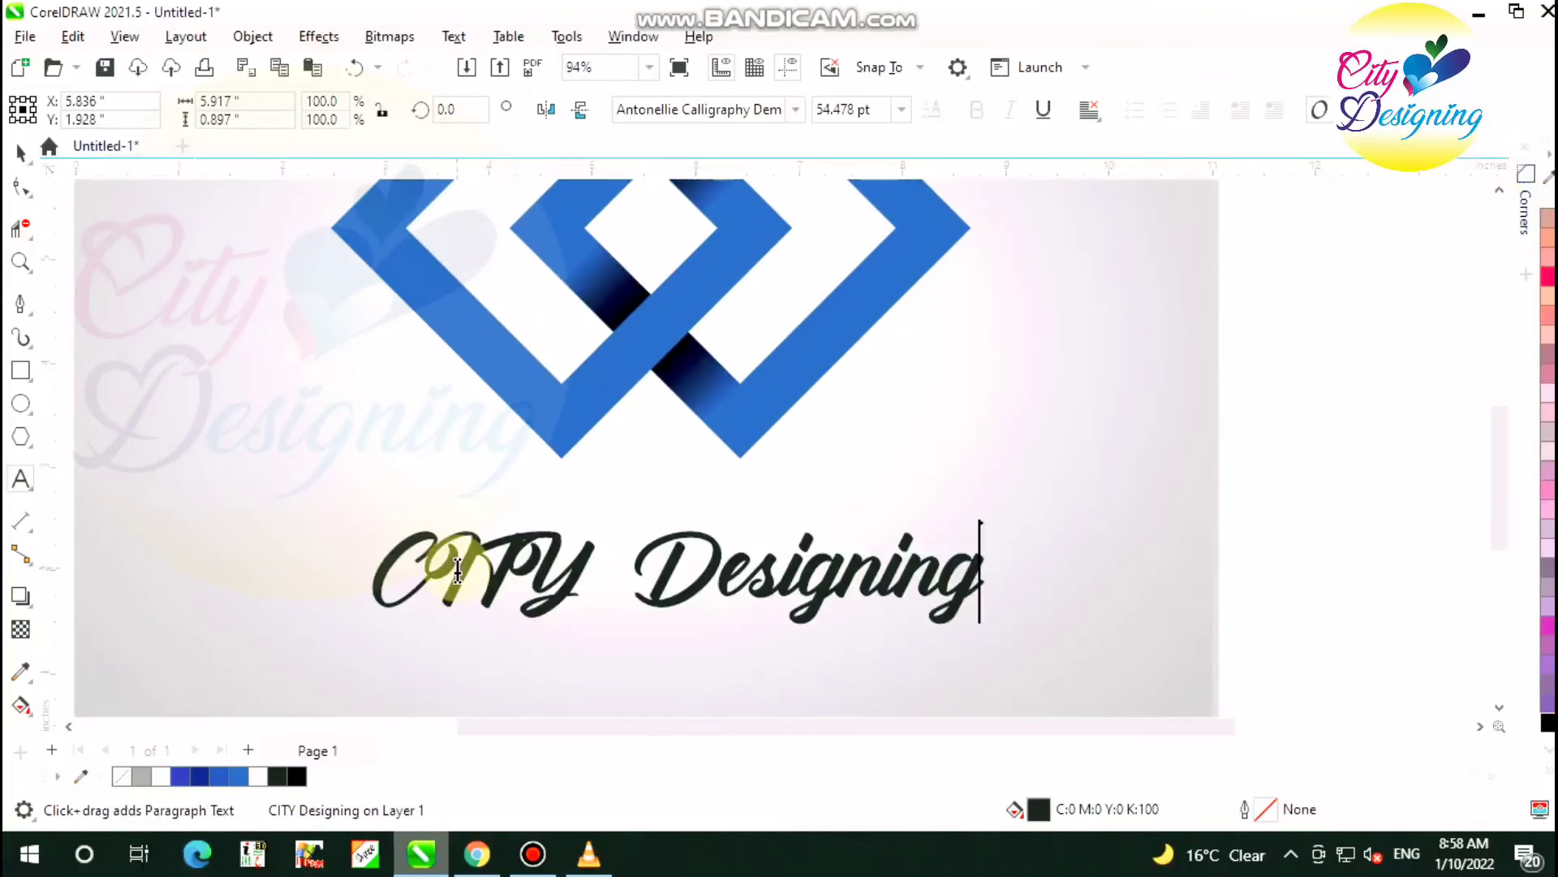
click(575, 583)
key(BackSpace)
key(BackSpace)
key(BackSpace)
text(ity)
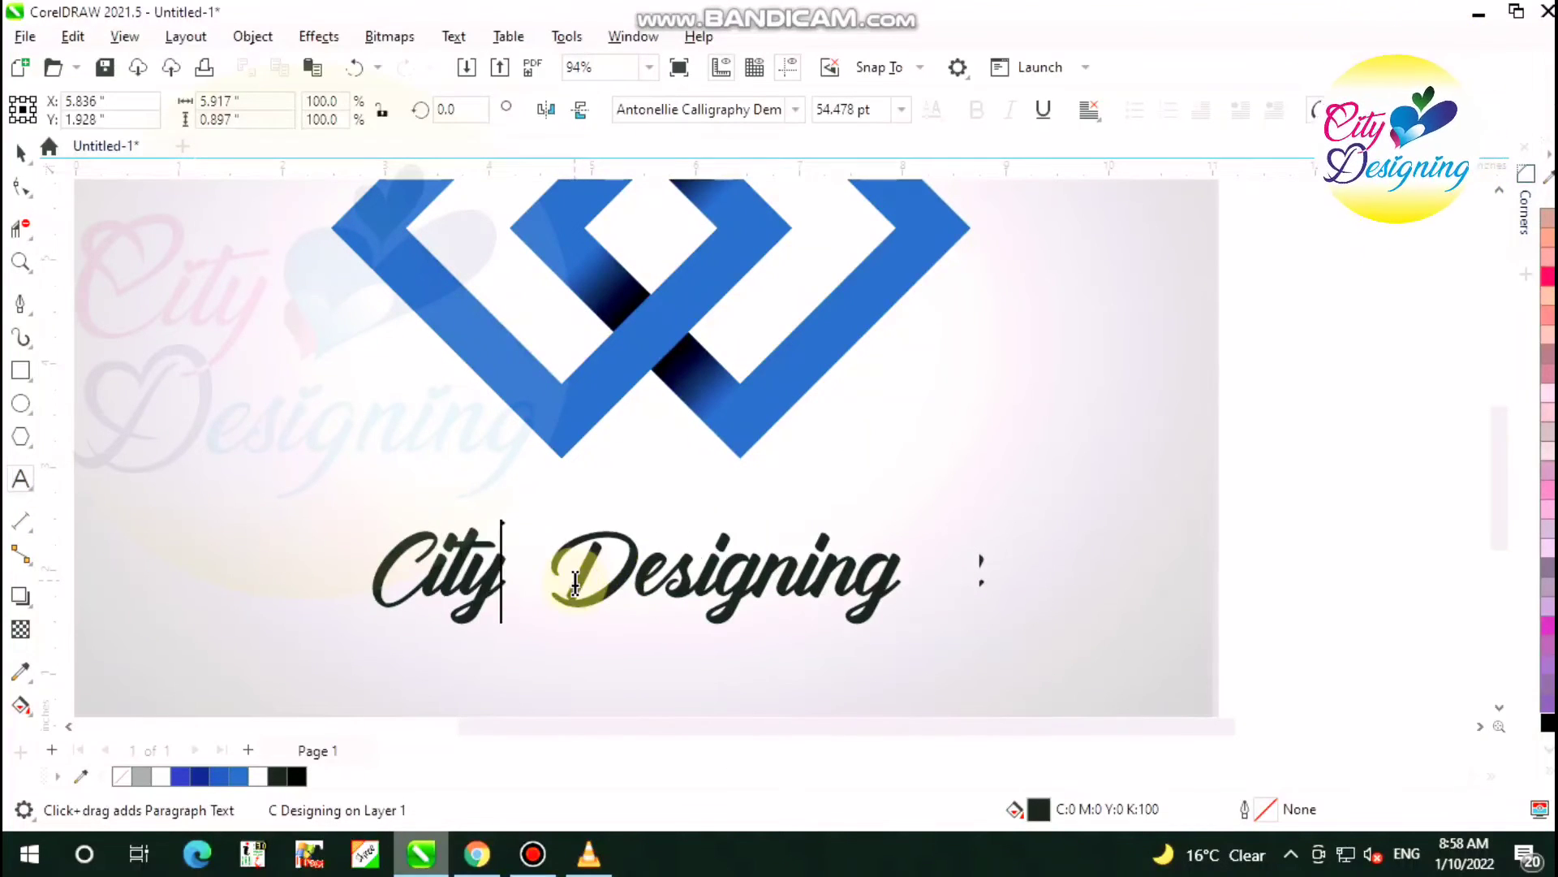
Break the text apart into separate words and enlarge "City" to about 102.6 pt, extending it up and to the left
click(22, 152)
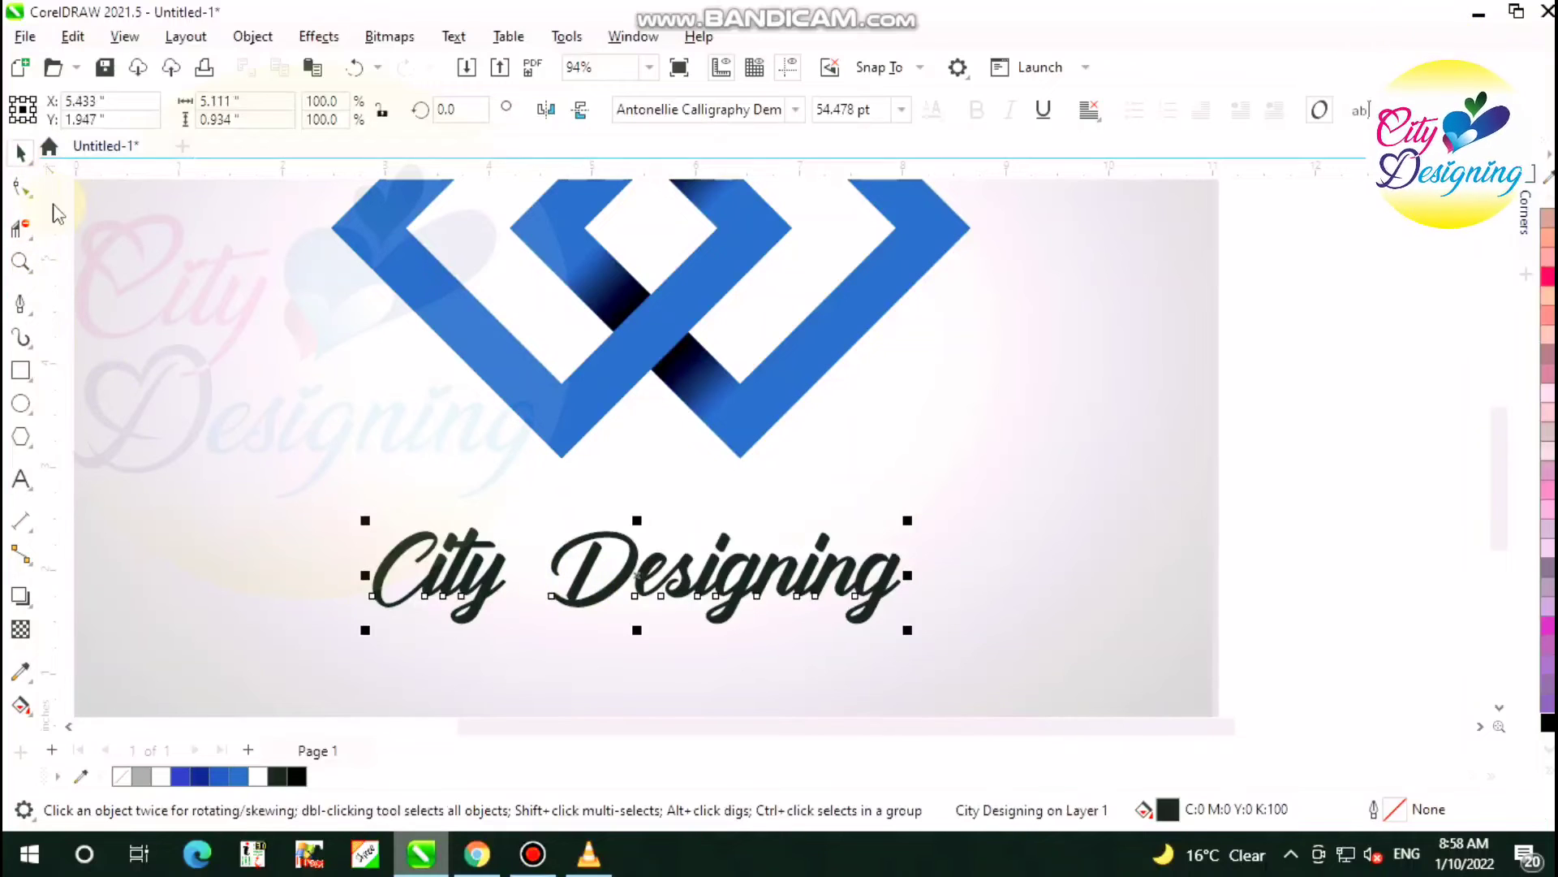
click(383, 529)
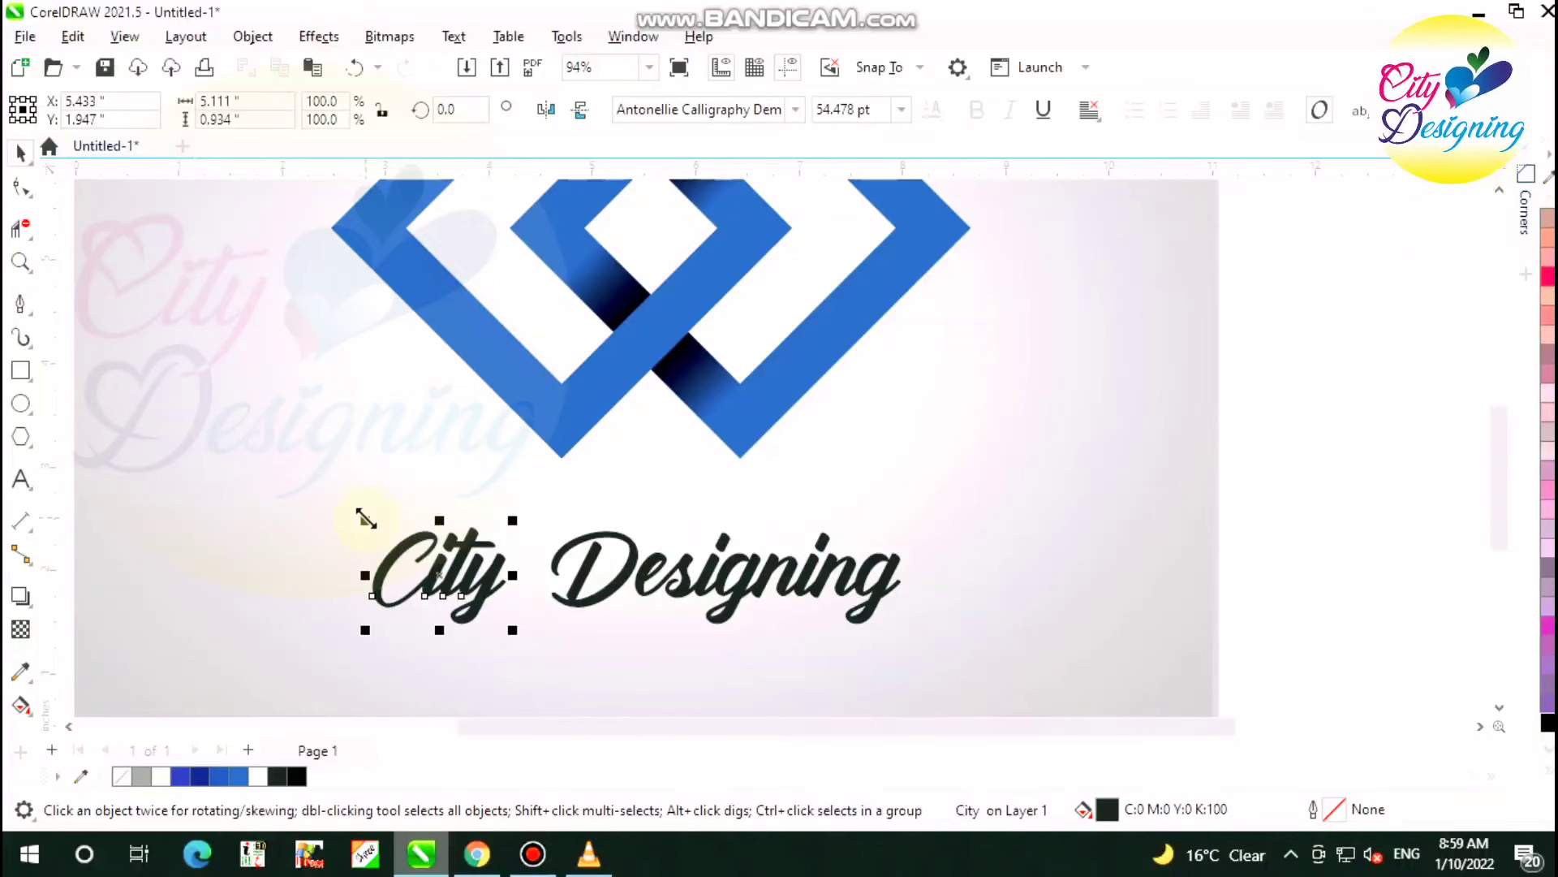
drag(366, 518, 243, 433)
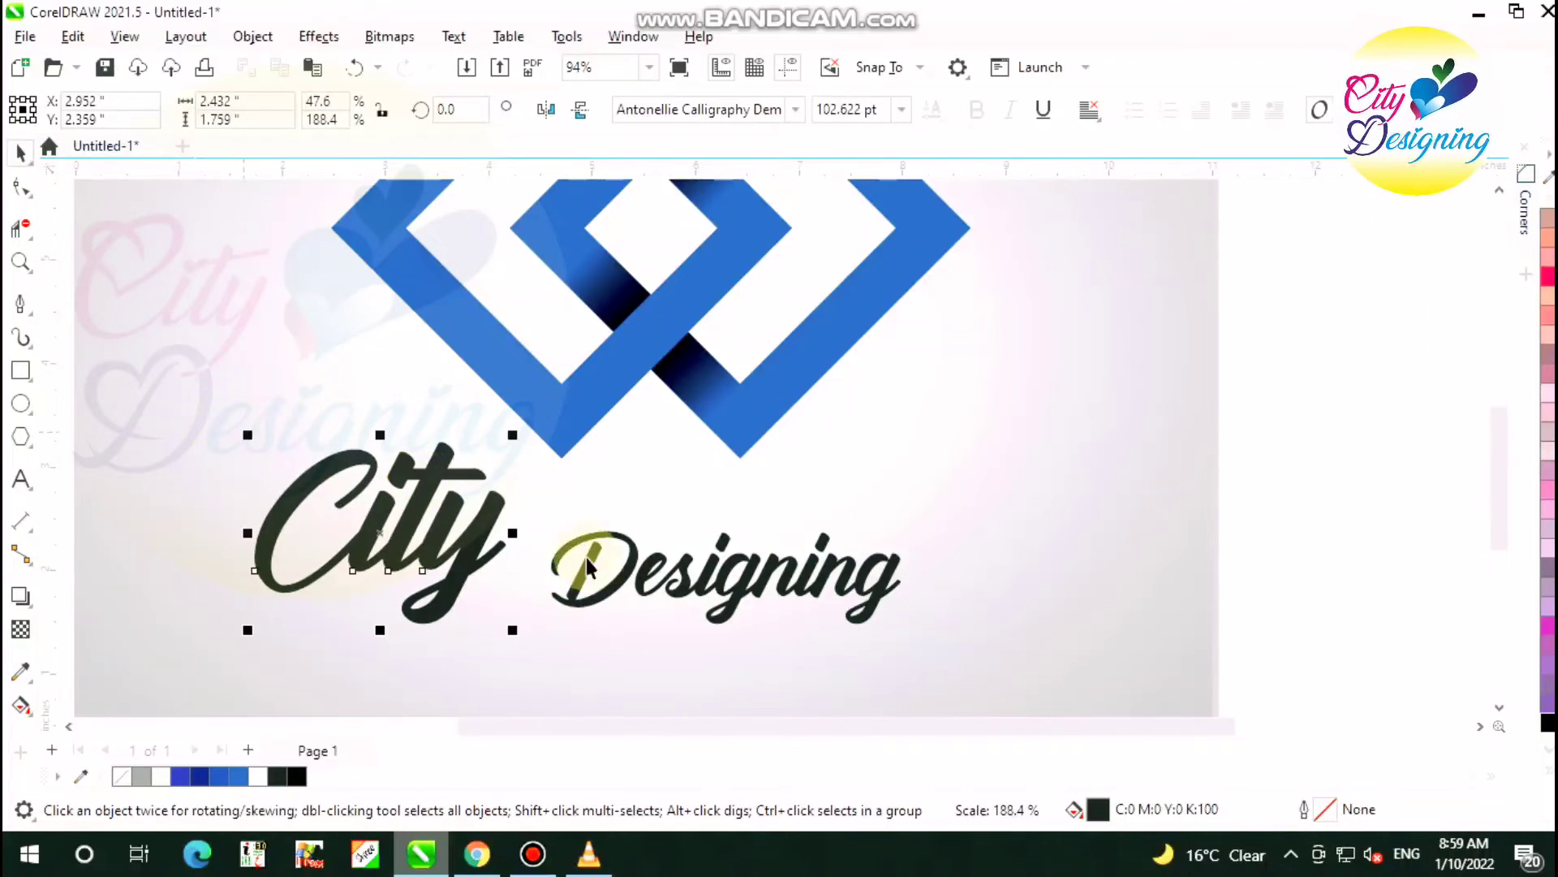
Move the word "Designing" closer to "City" and group the two words
drag(582, 575, 558, 576)
shift+click(475, 542)
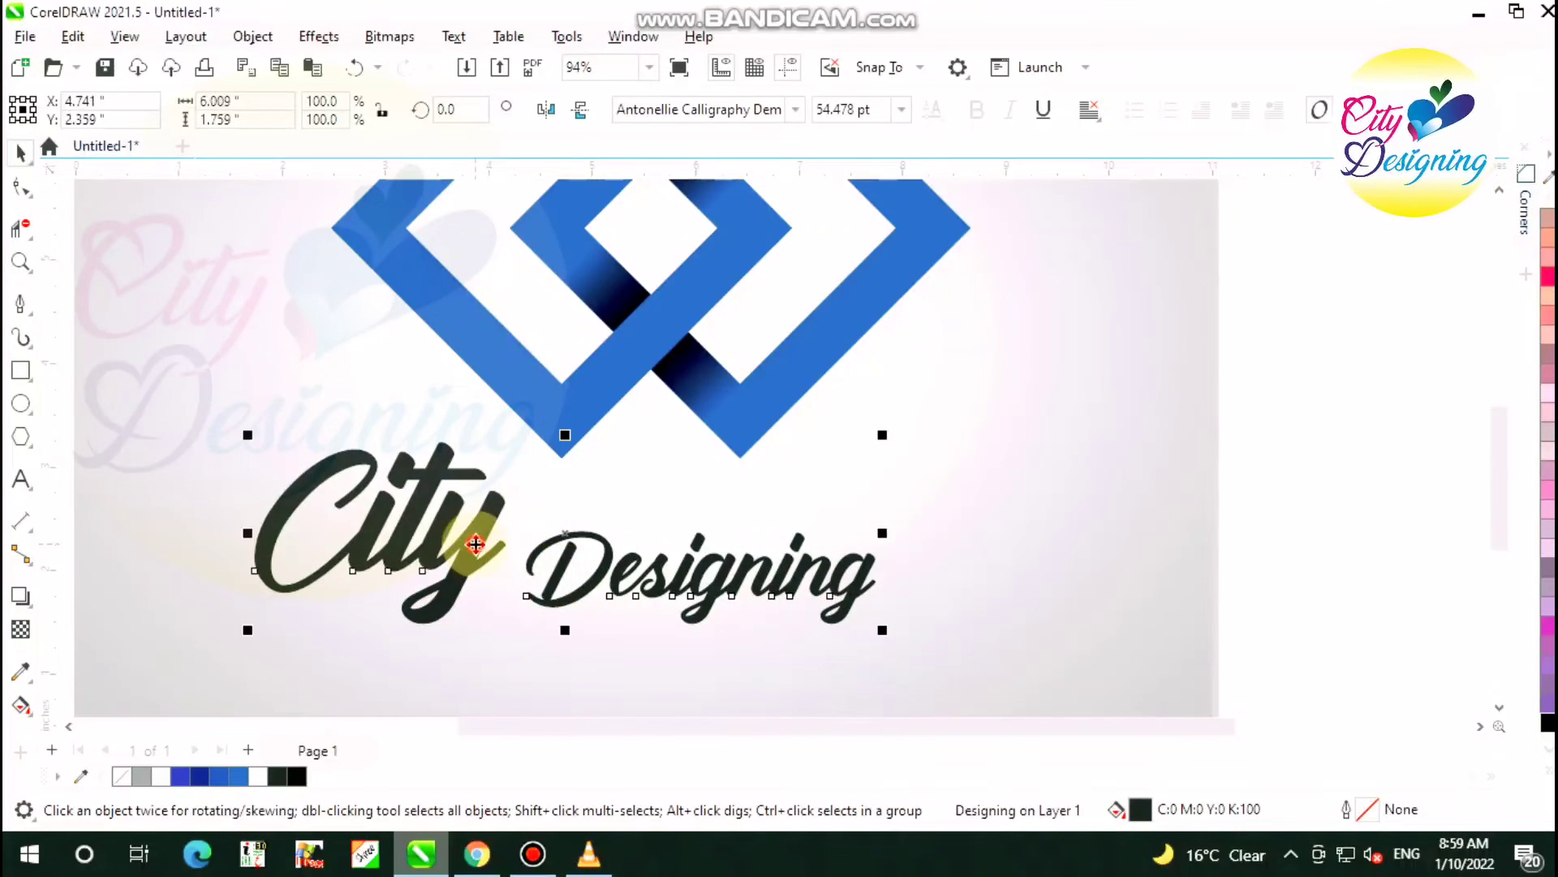
scroll(476, 542, down, 2)
key(ctrl+g)
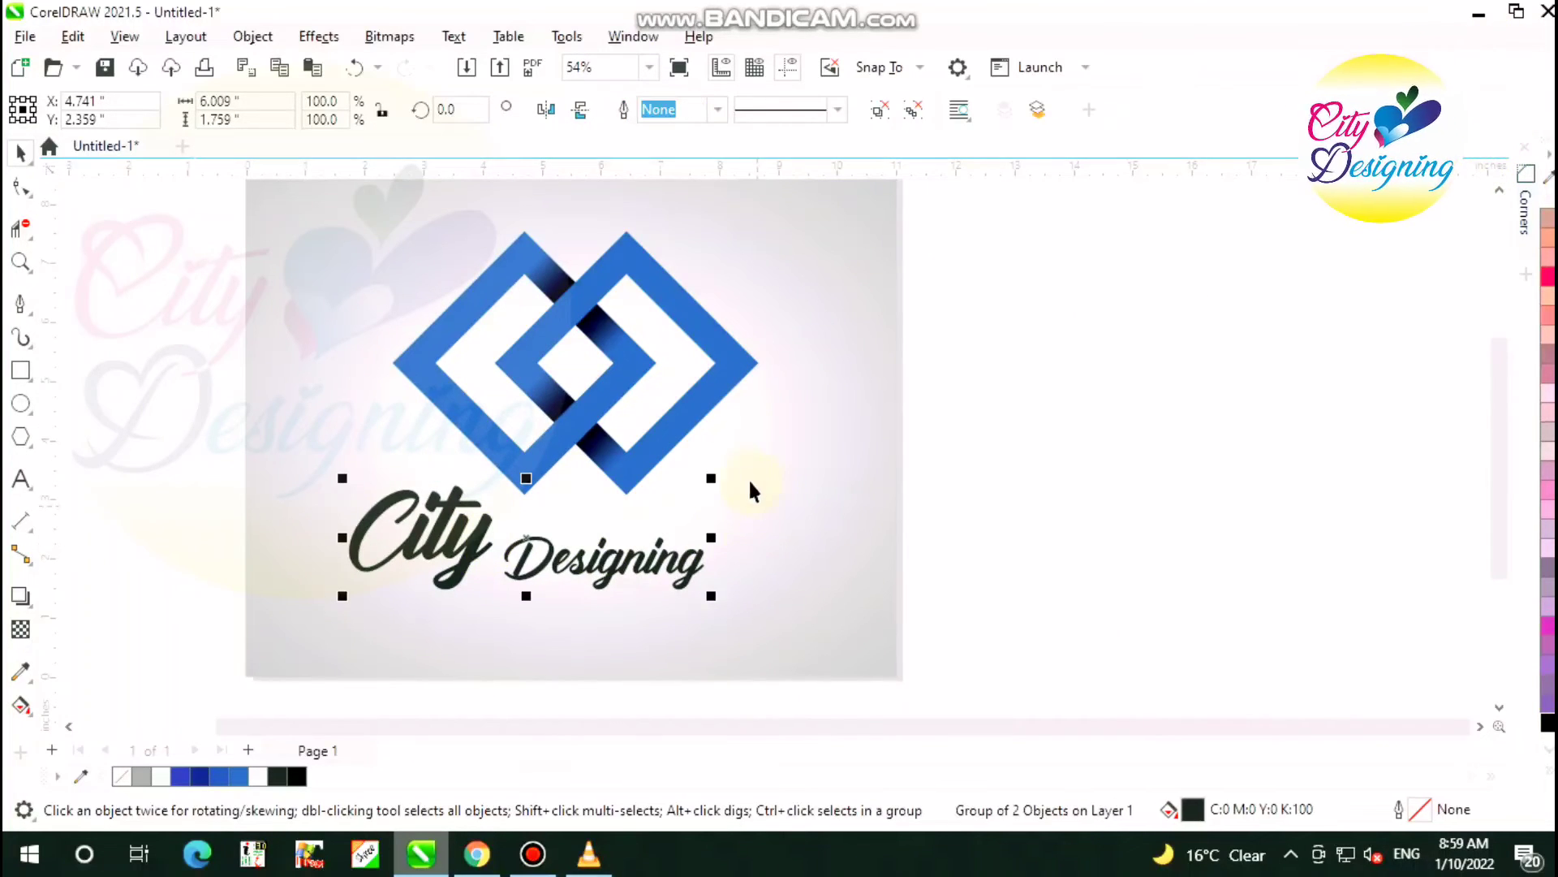
Try to centre the grouped caption horizontally on the right-hand diamond frame
shift+click(675, 430)
key(c)
click(796, 467)
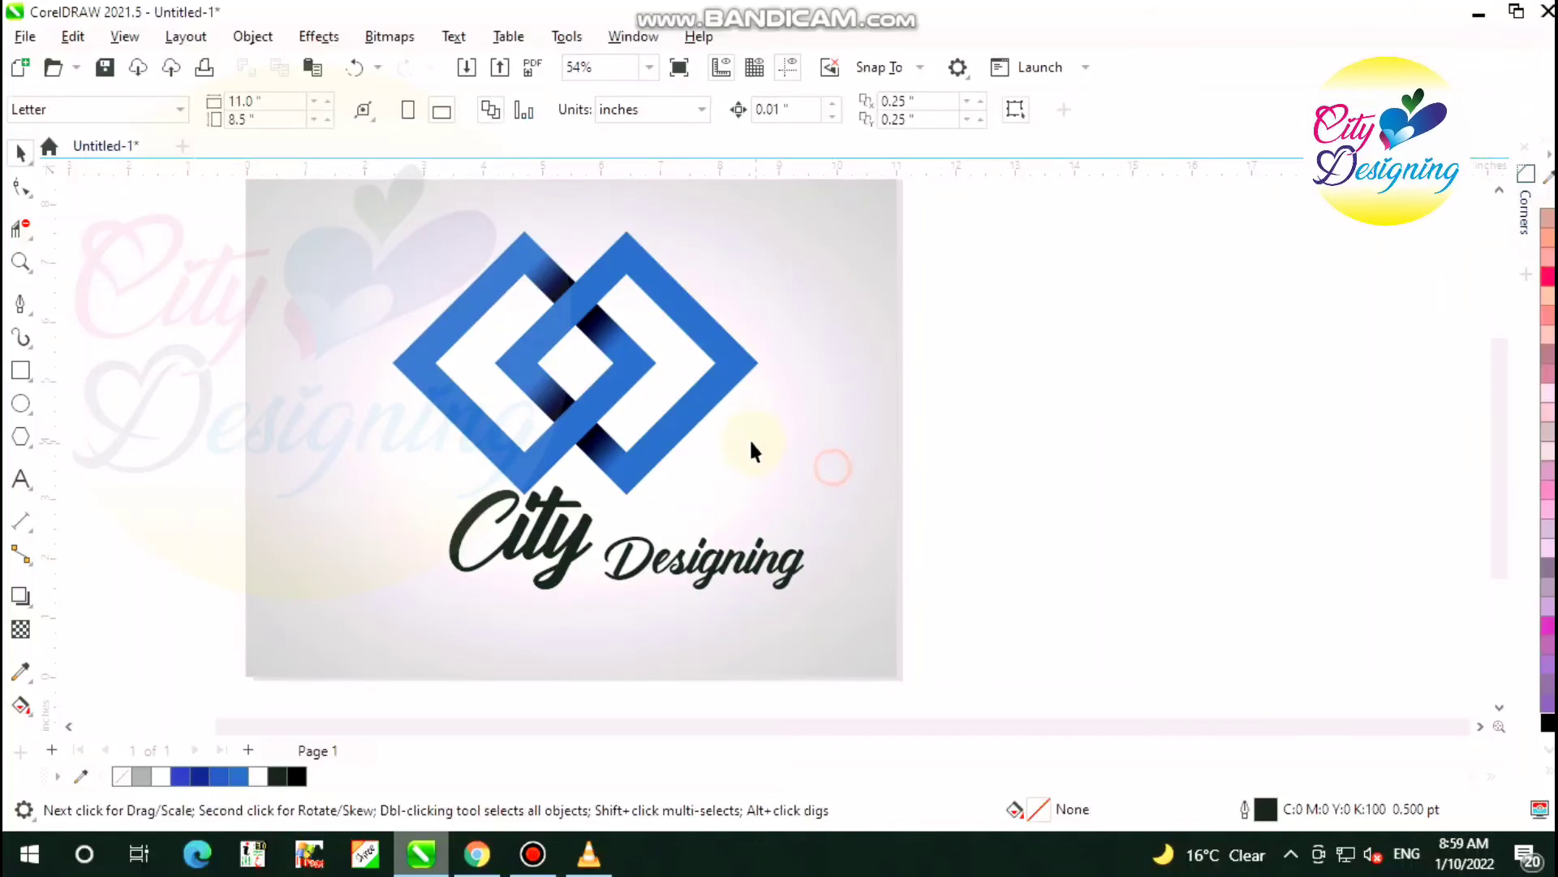
Group the diamond frames with their shadows, centre the group on the page, and move it straight up to about Y 5.619 inches
scroll(752, 445, down, 1)
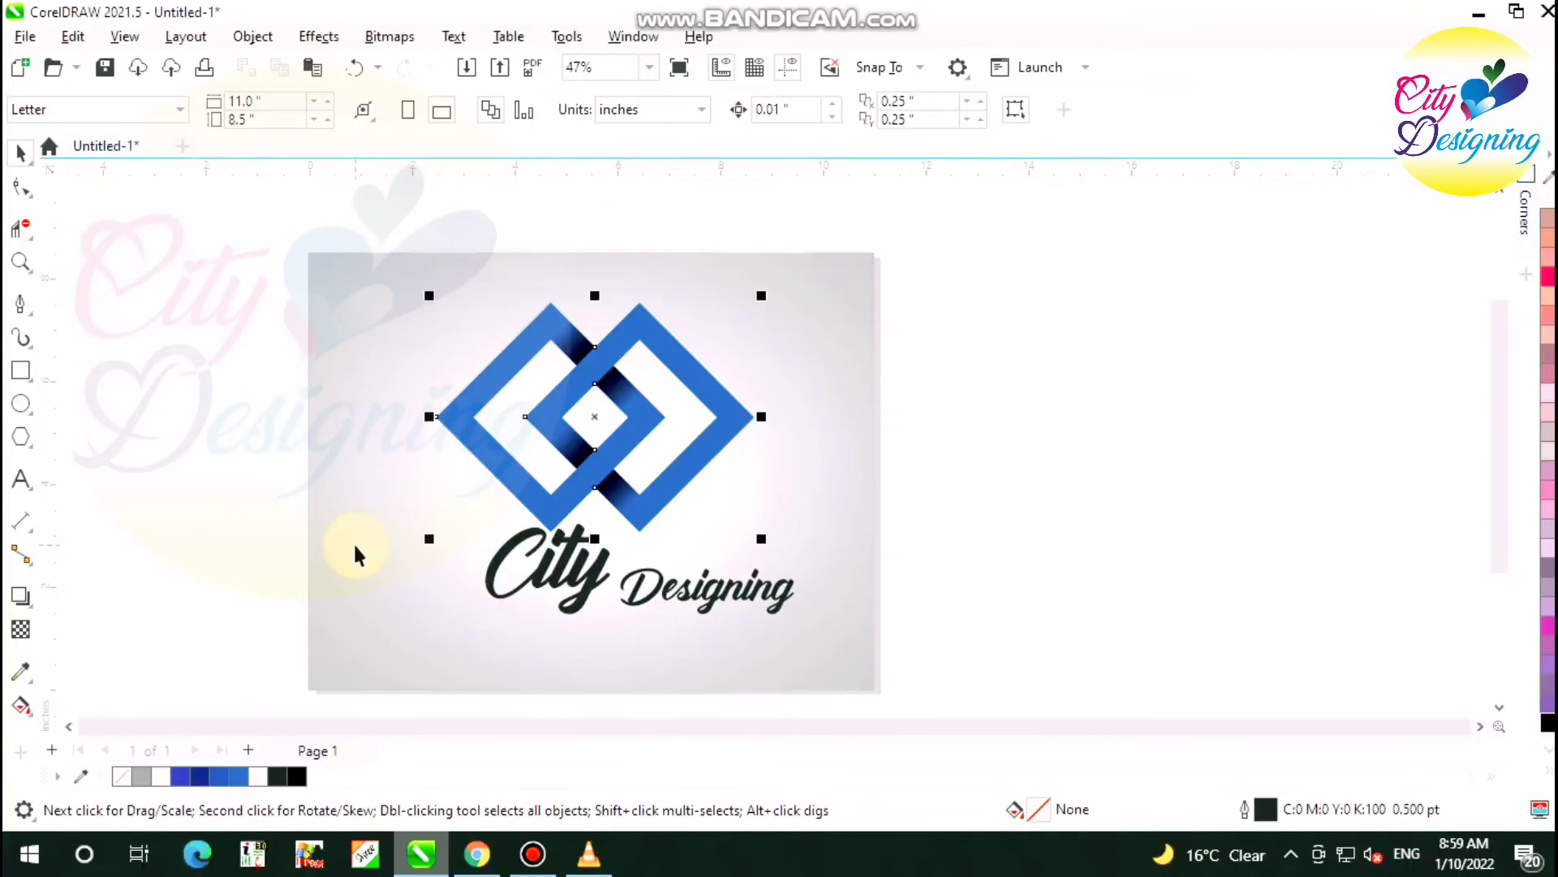
key(ctrl+g)
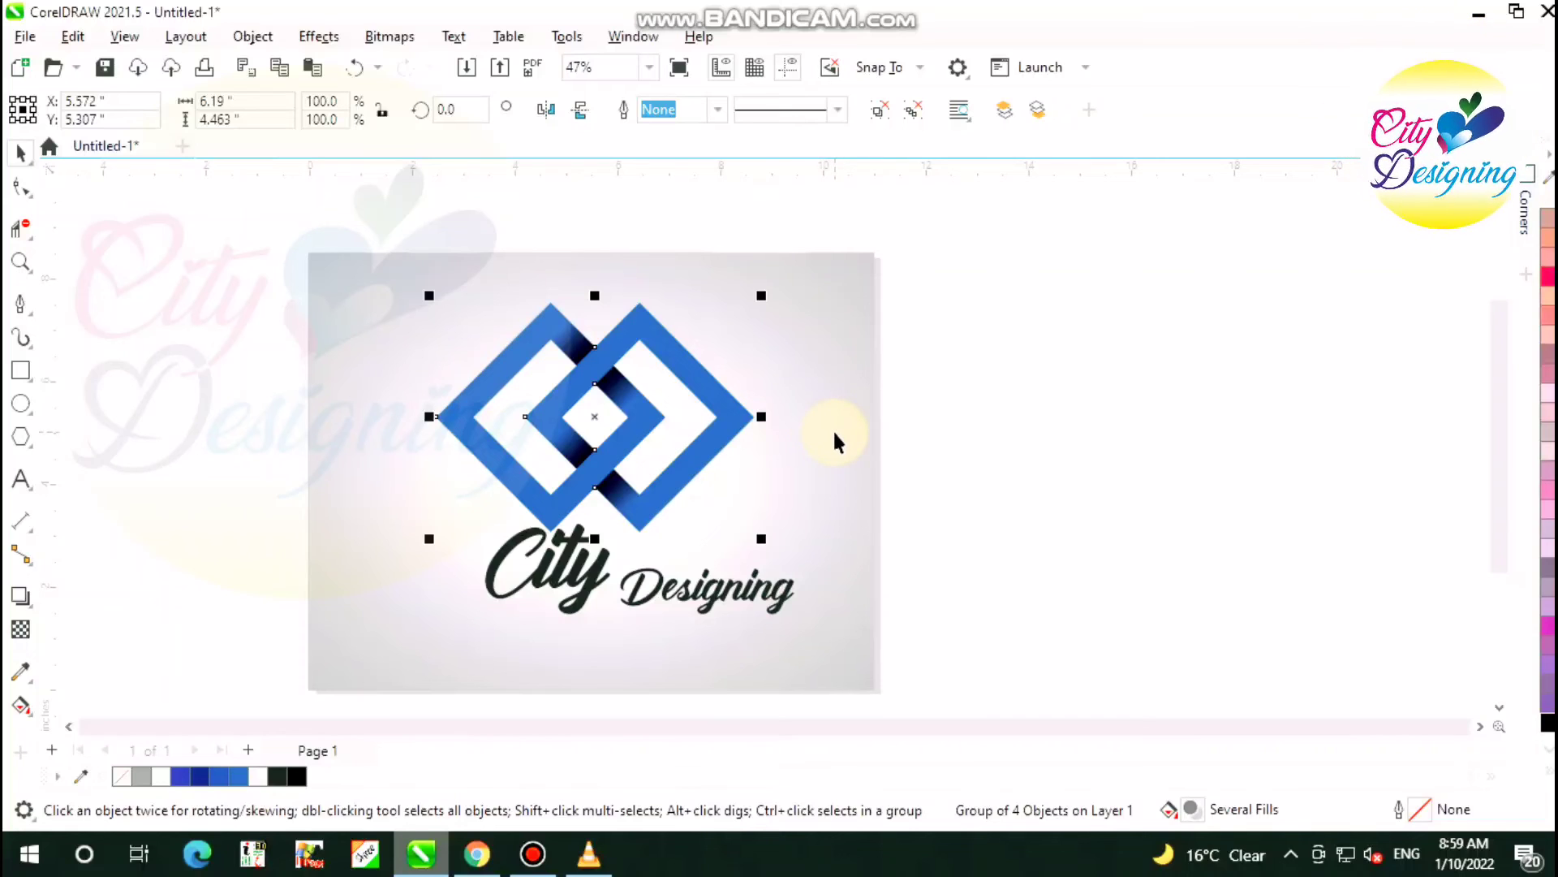
key(p)
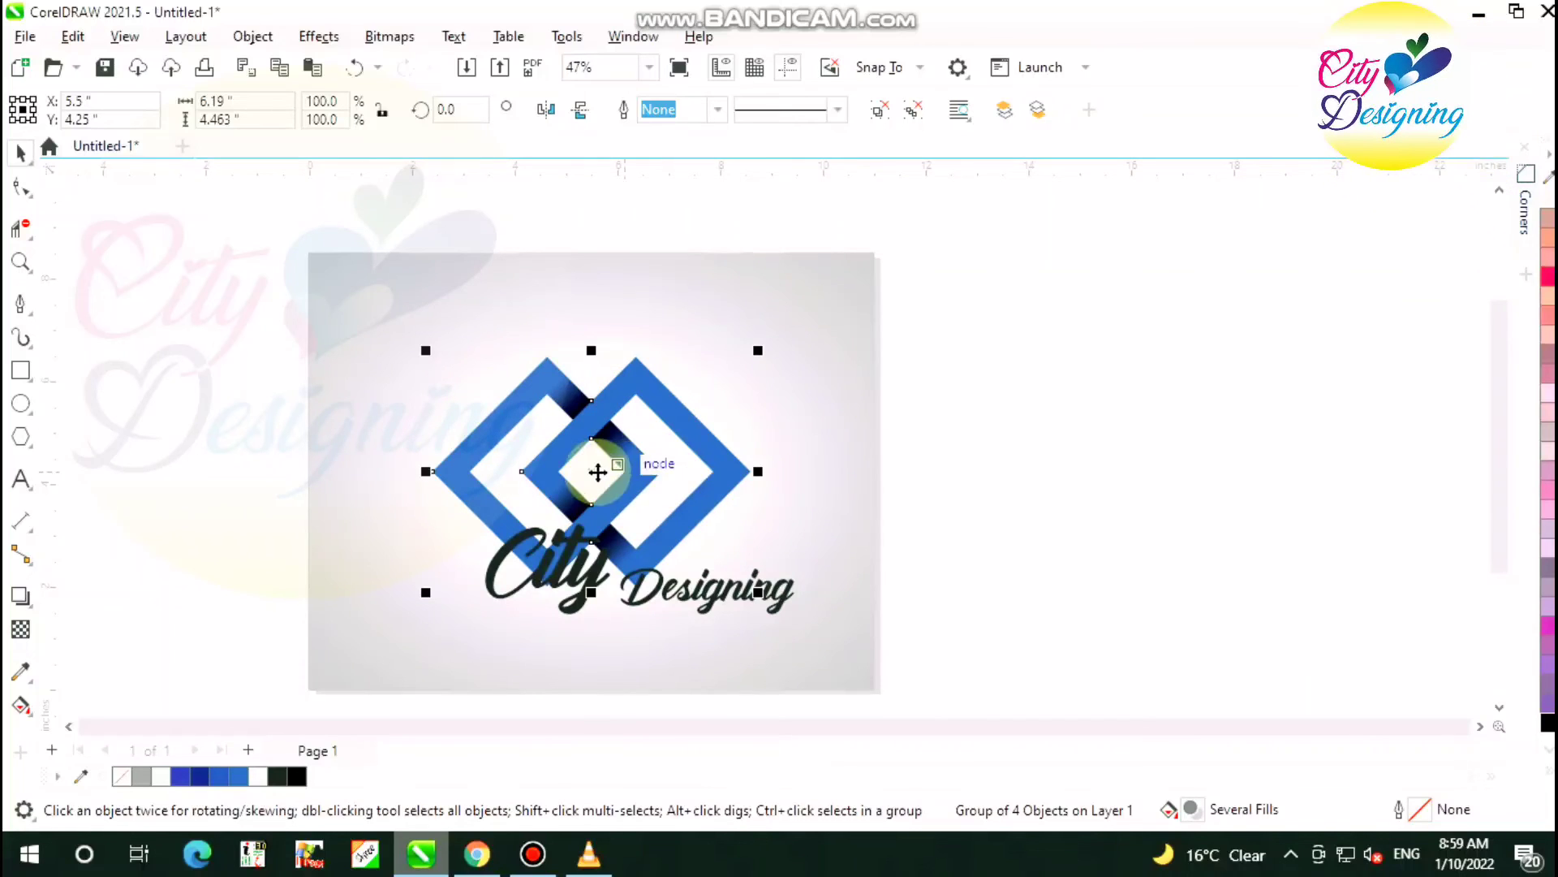
drag(594, 472, 591, 400)
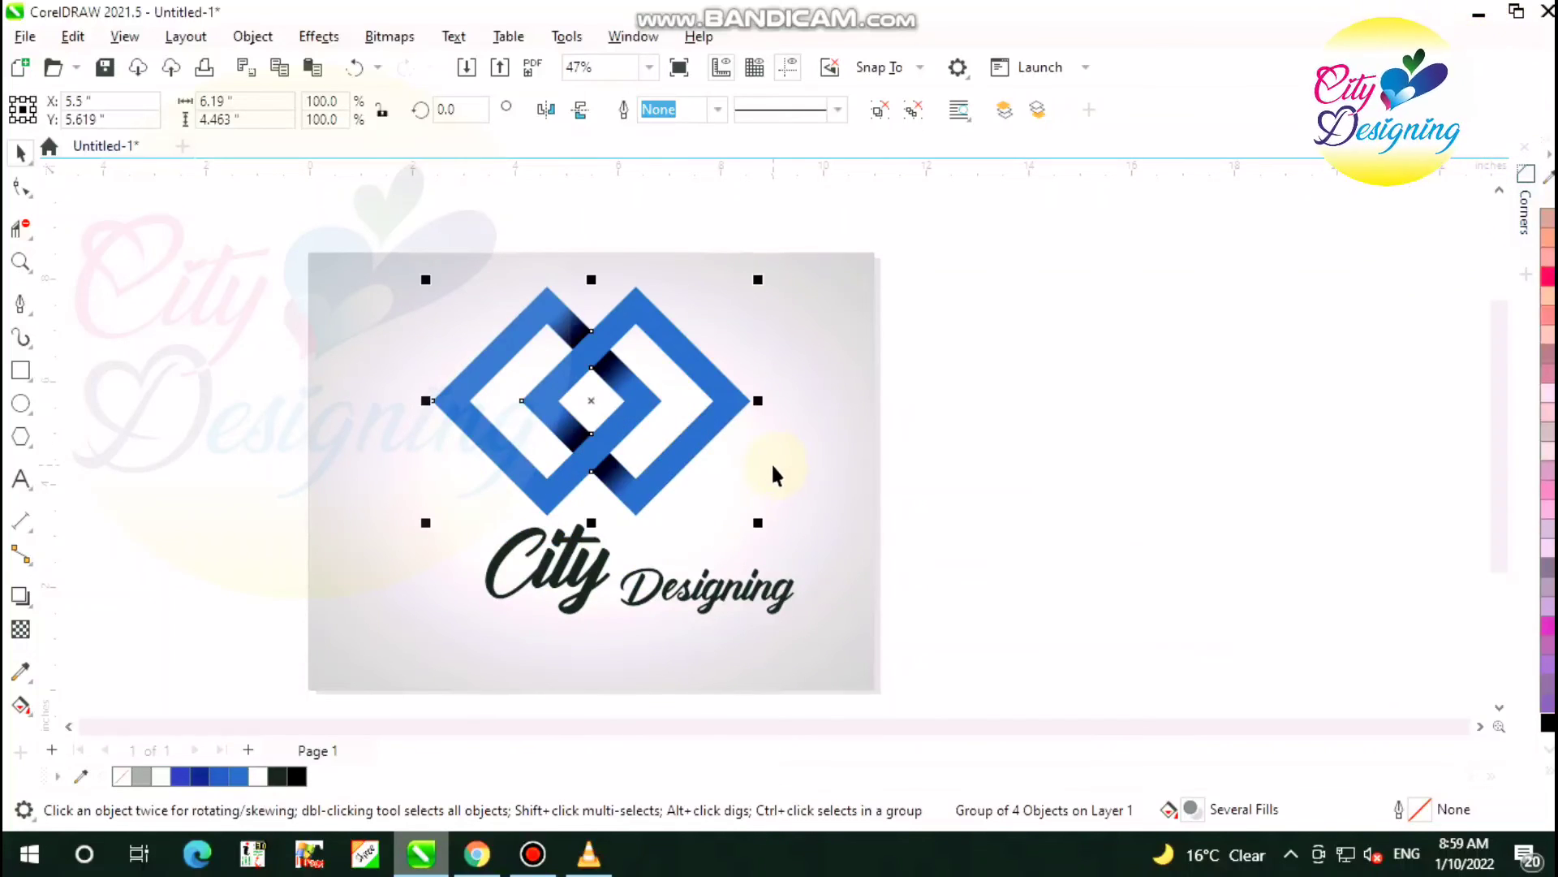
click(789, 500)
Centre the "City Designing" caption horizontally beneath the grouped diamond frames
click(758, 567)
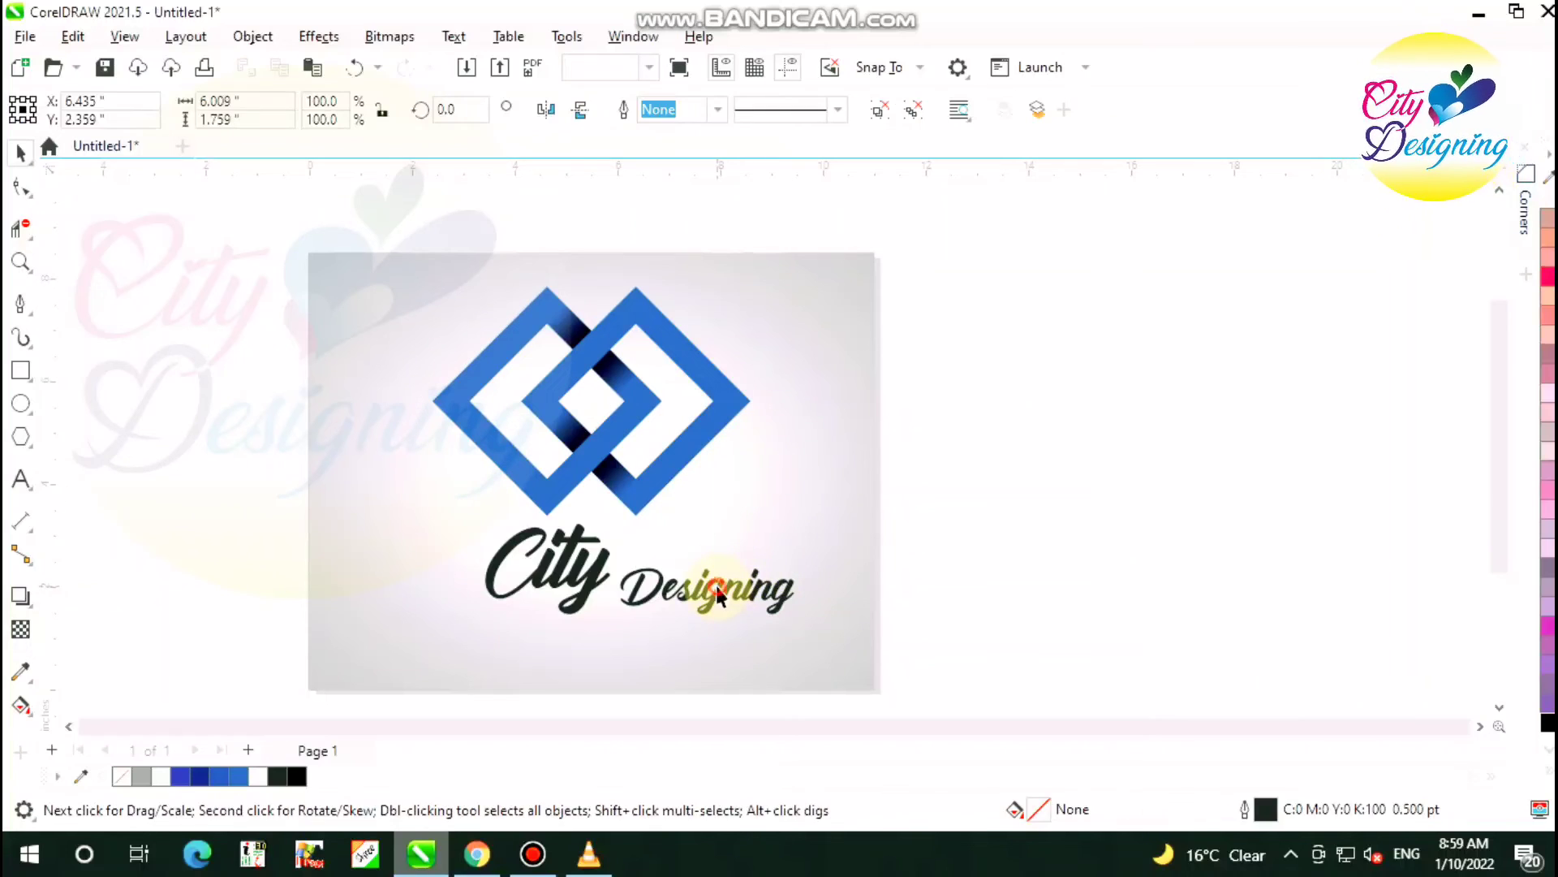
shift+click(654, 477)
key(c)
click(798, 469)
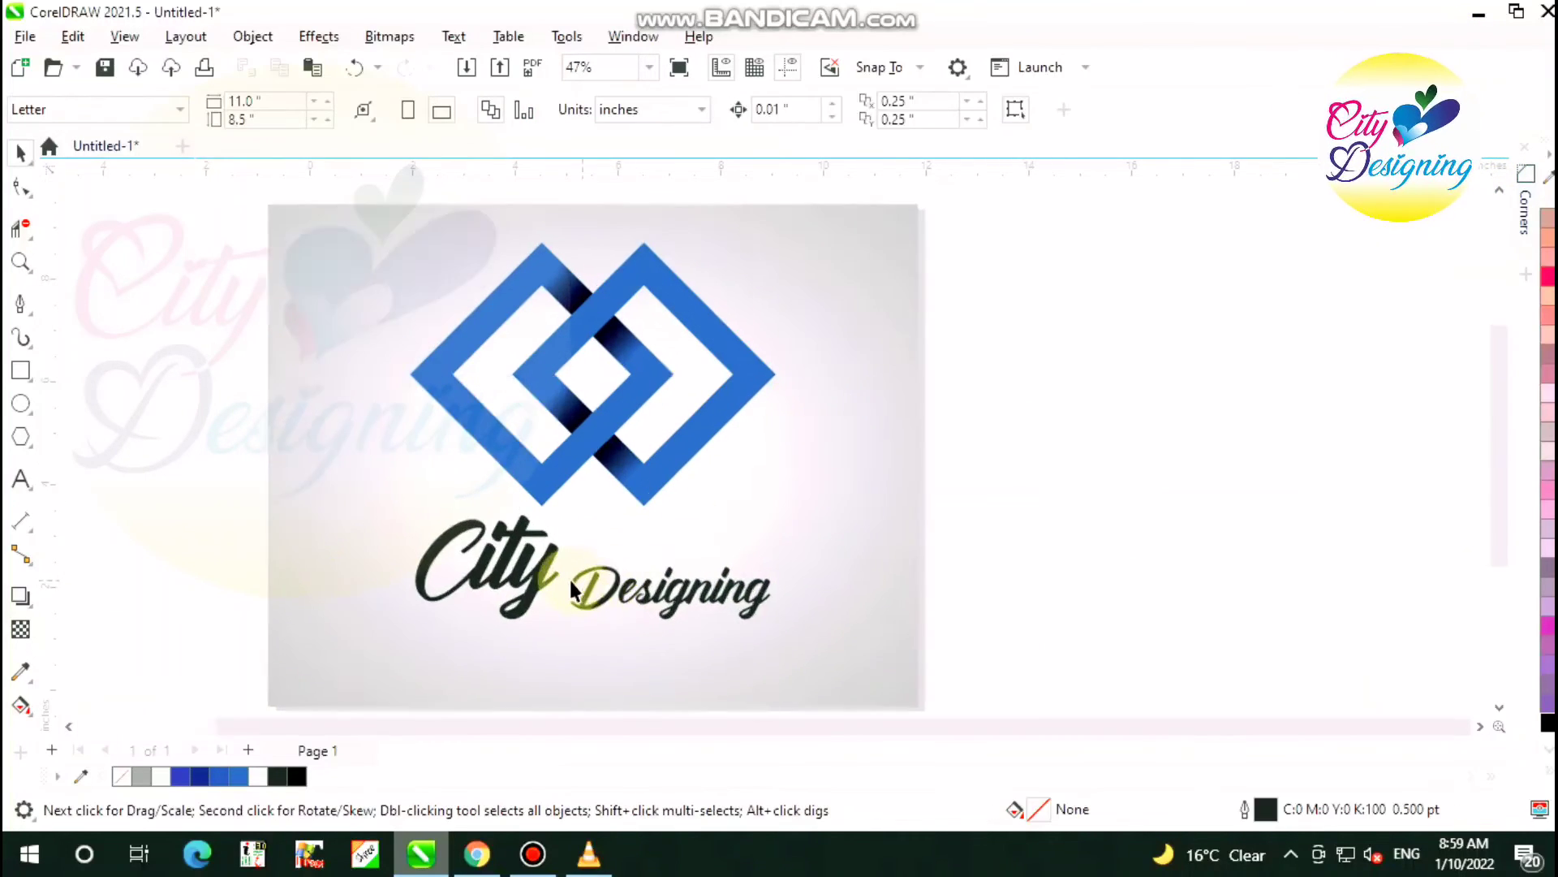
Fill the word "City" with dark blue C100 M95 Y7 K35 and "Designing" with pink C0 M100 Y60 K0 within their group
scroll(529, 566, up, 3)
click(532, 567)
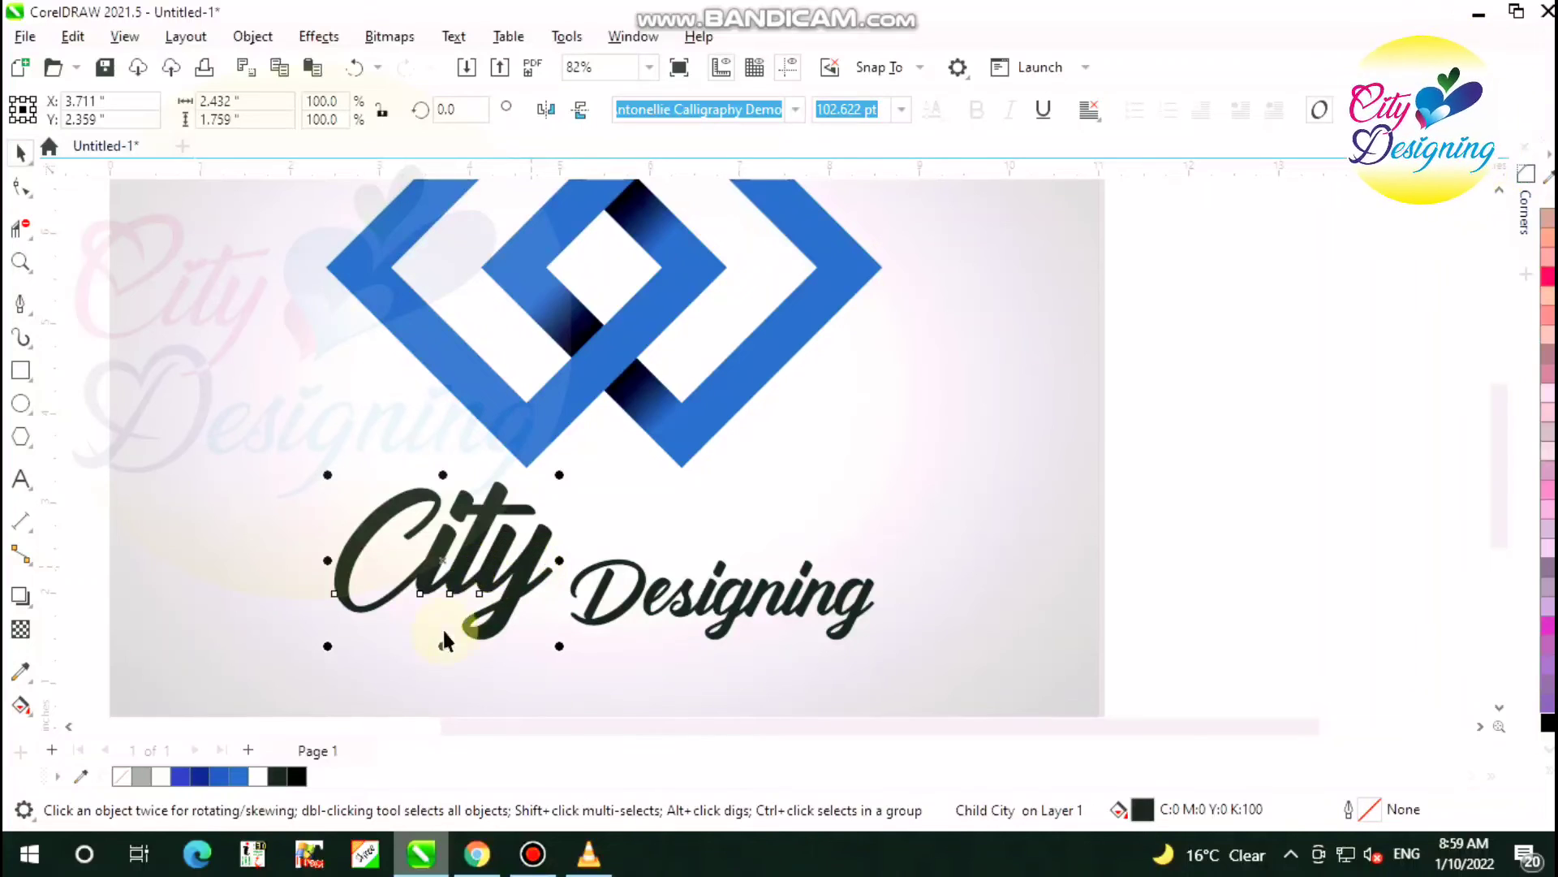
click(198, 777)
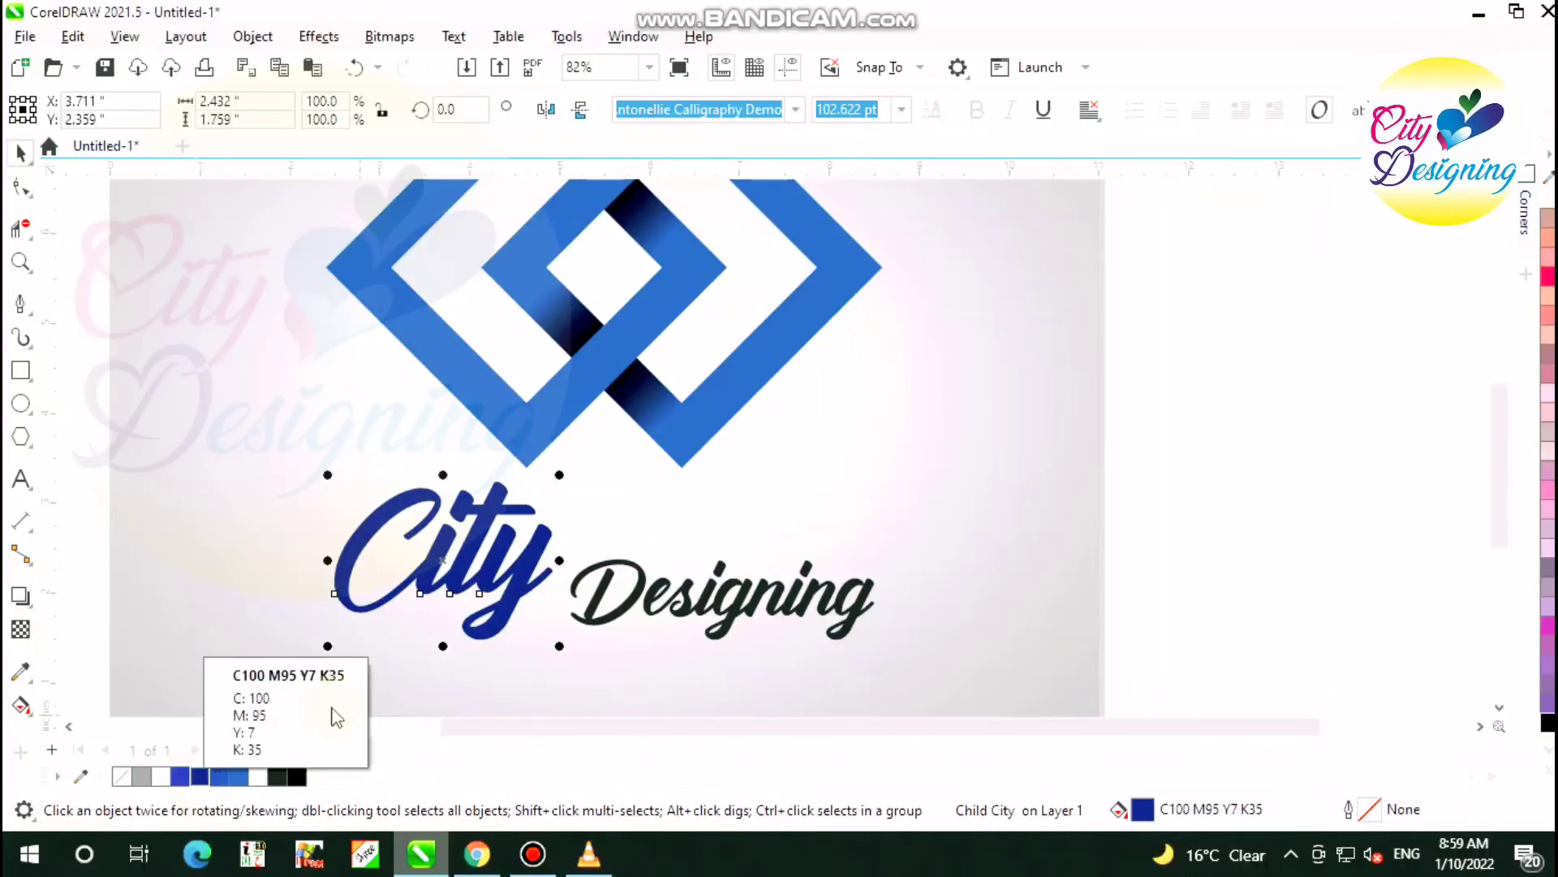
click(601, 597)
ctrl+click(590, 622)
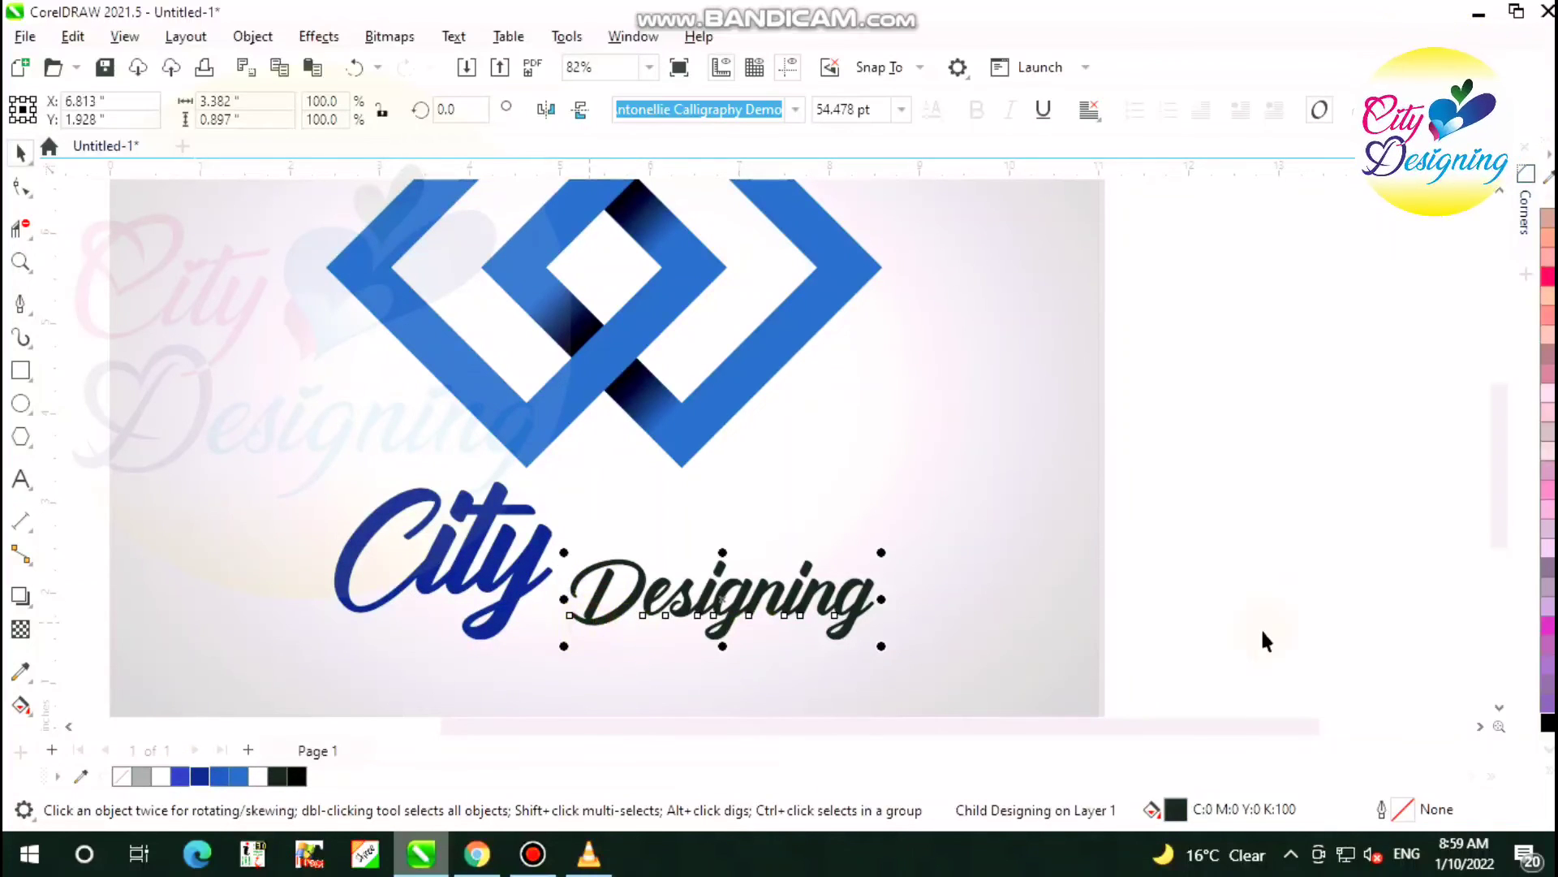
click(1547, 278)
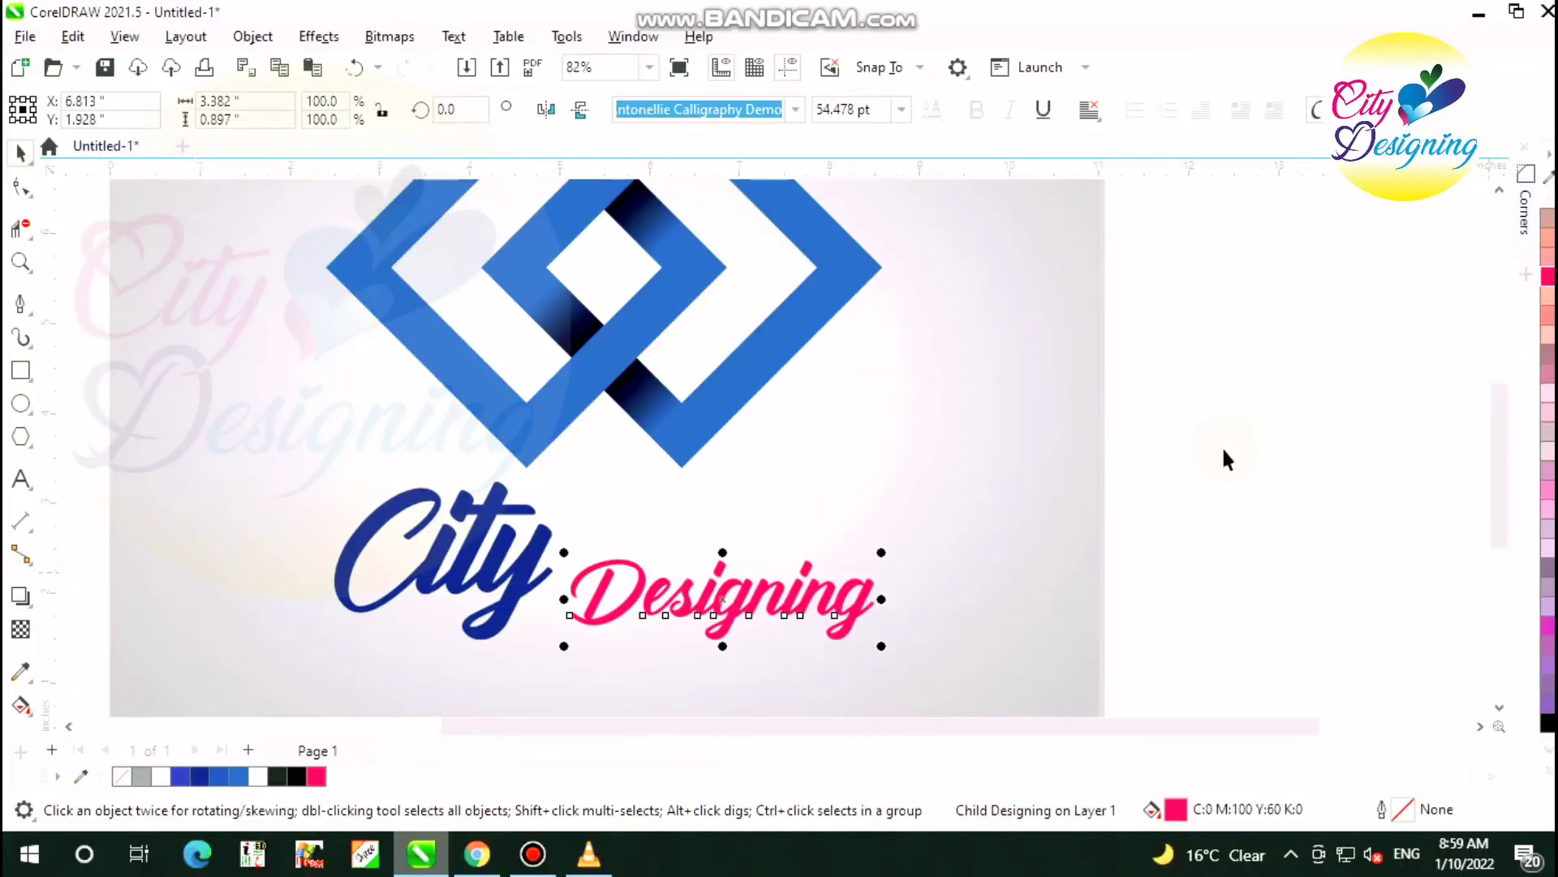
click(820, 520)
scroll(782, 533, down, 2)
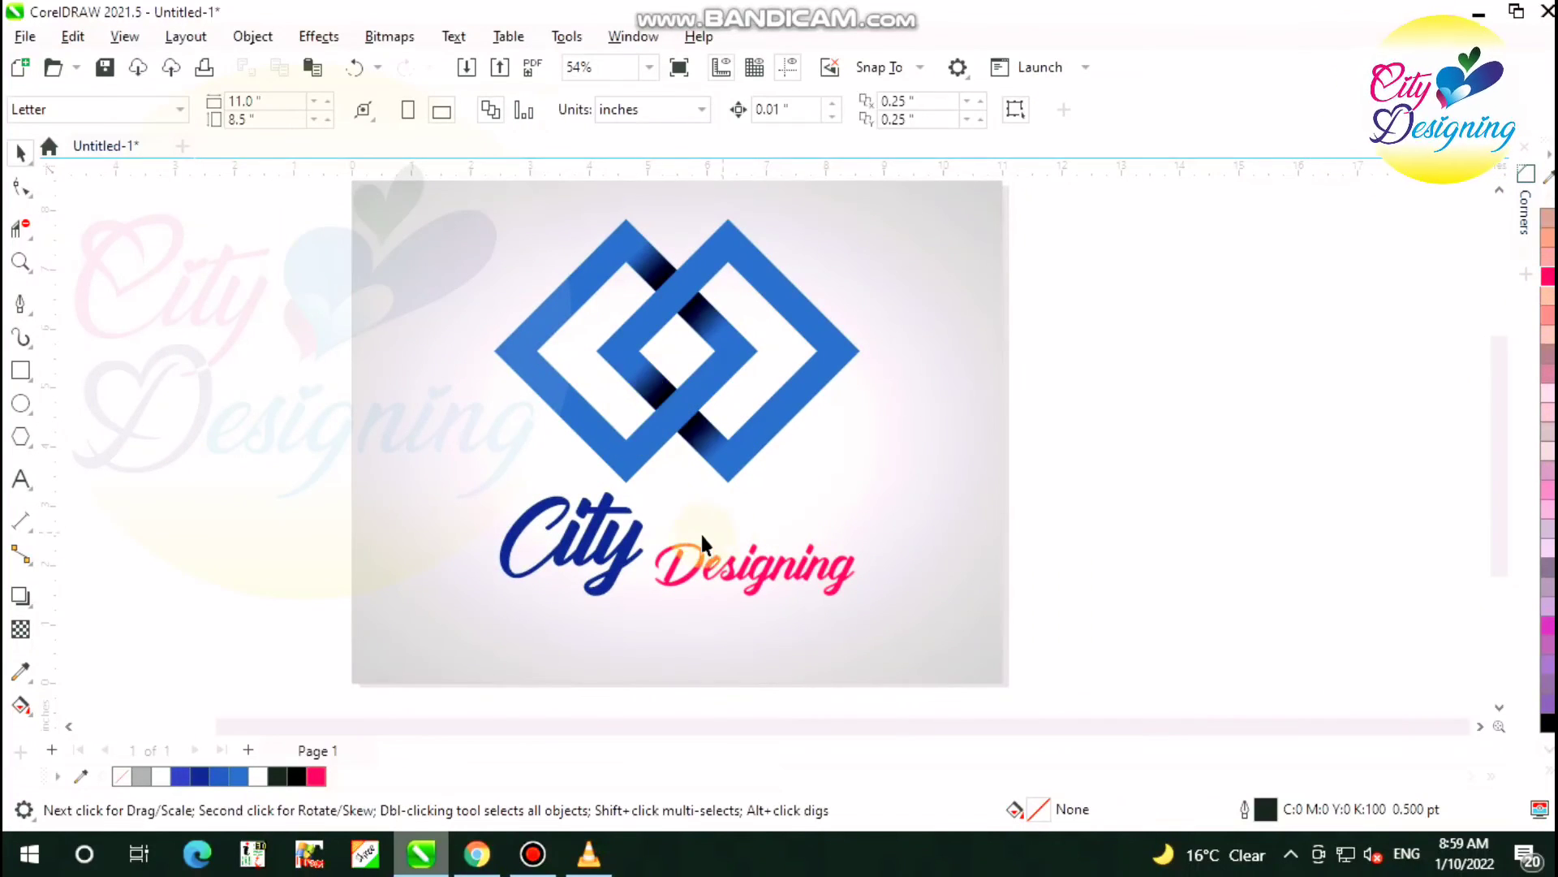
scroll(690, 469, down, 1)
scroll(695, 479, up, 3)
scroll(654, 599, down, 2)
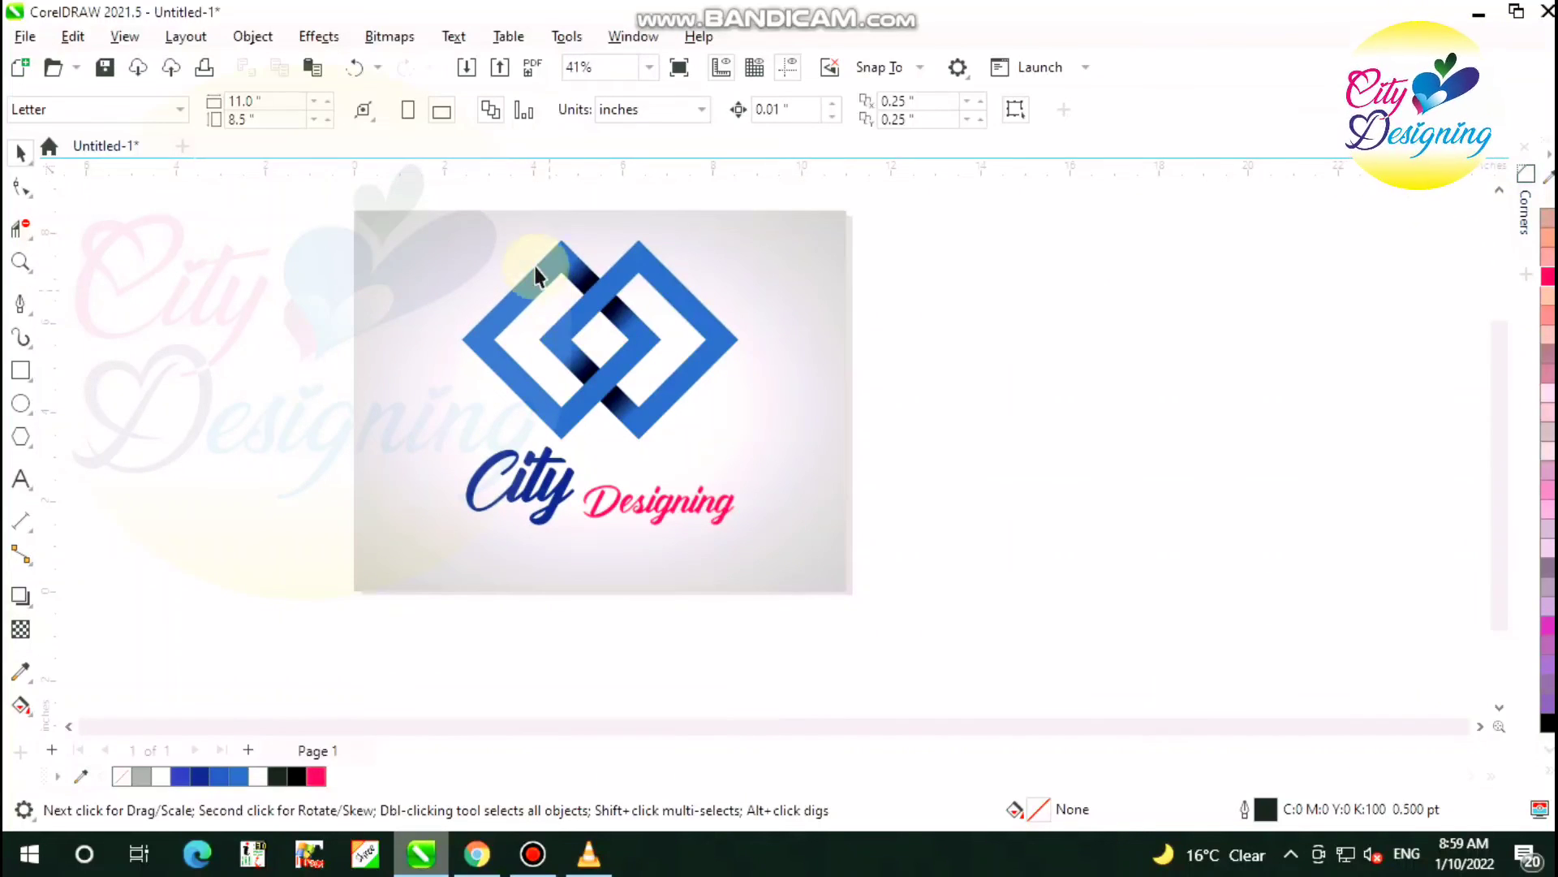
key(z)
drag(352, 214, 852, 551)
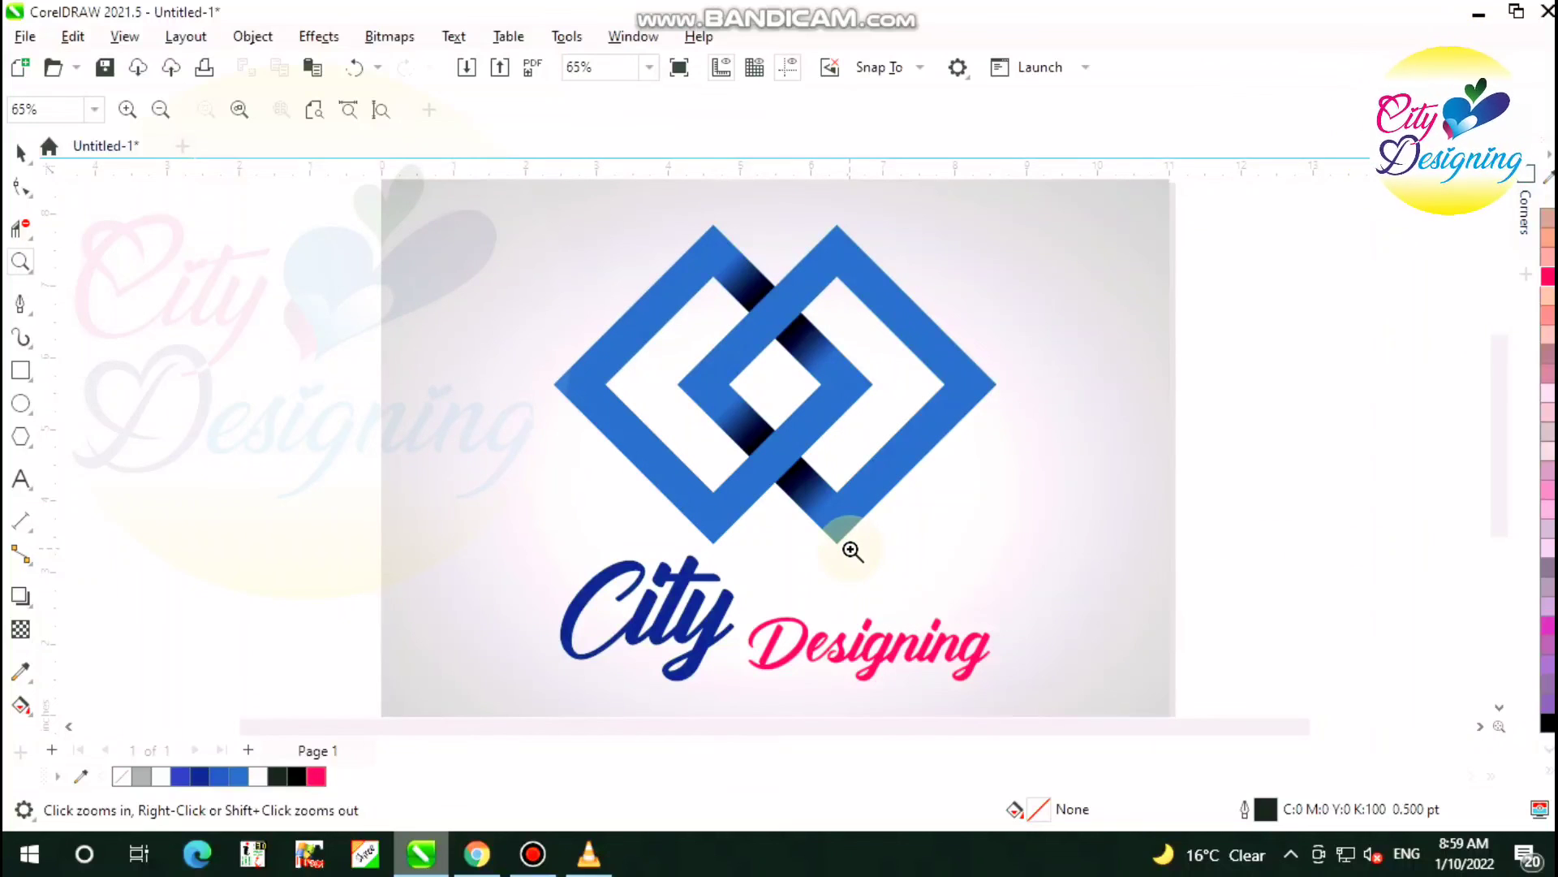